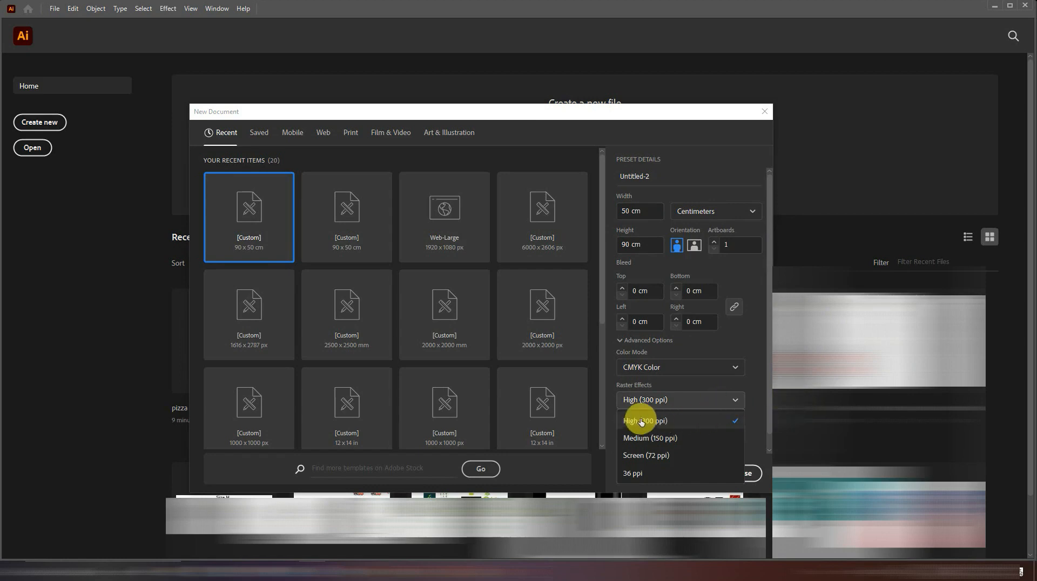
Step: Create a 50 × 90 cm portrait document in CMYK colour mode with High (300 ppi) raster effects
left_click(640, 420)
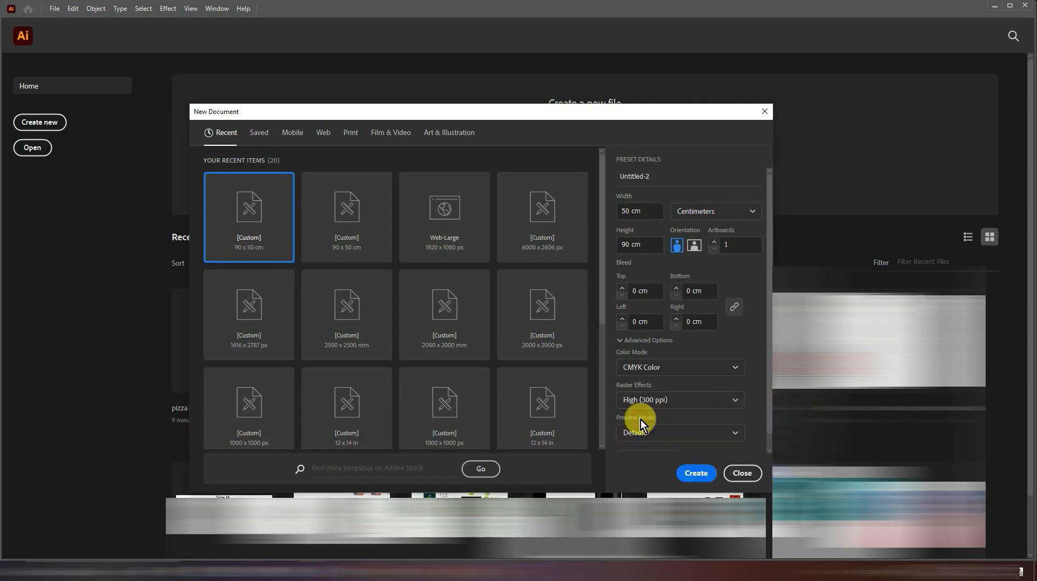
left_click(696, 474)
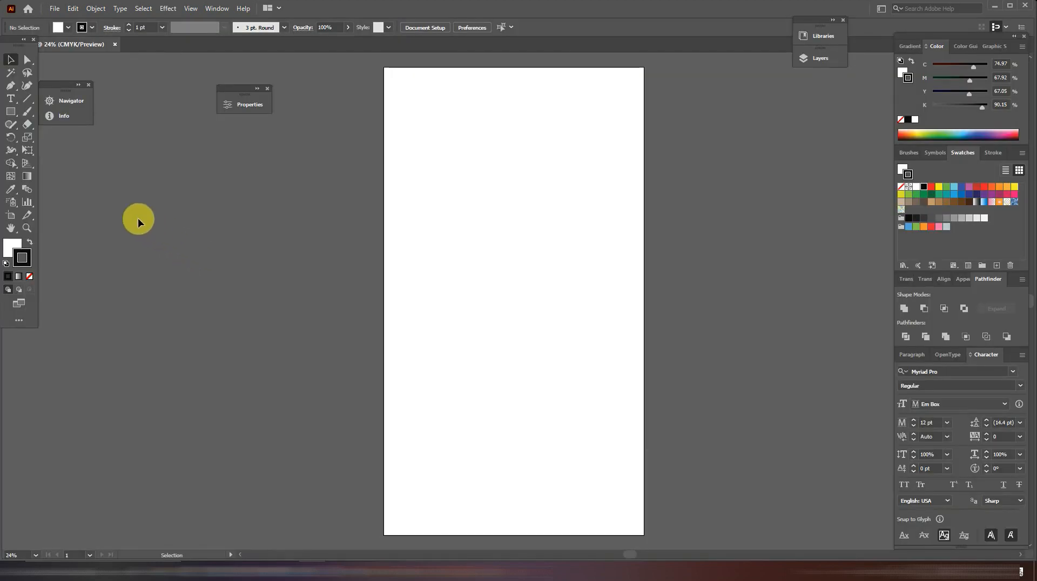
Step: Draw a 33 × 33 cm square with the Rectangle tool and centre it horizontally on the artboard
left_click(10, 113)
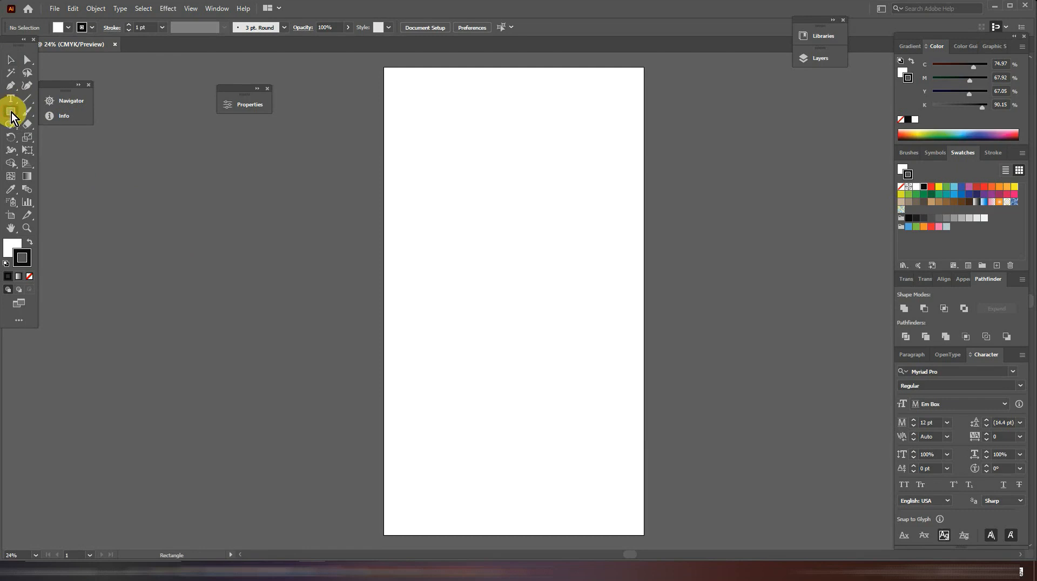
left_click(460, 264)
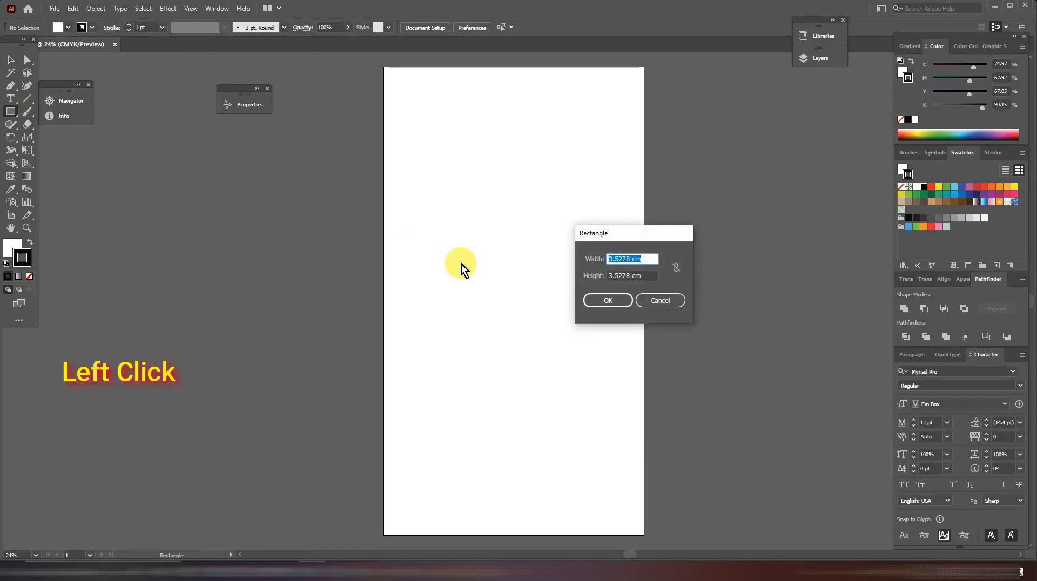
type("33")
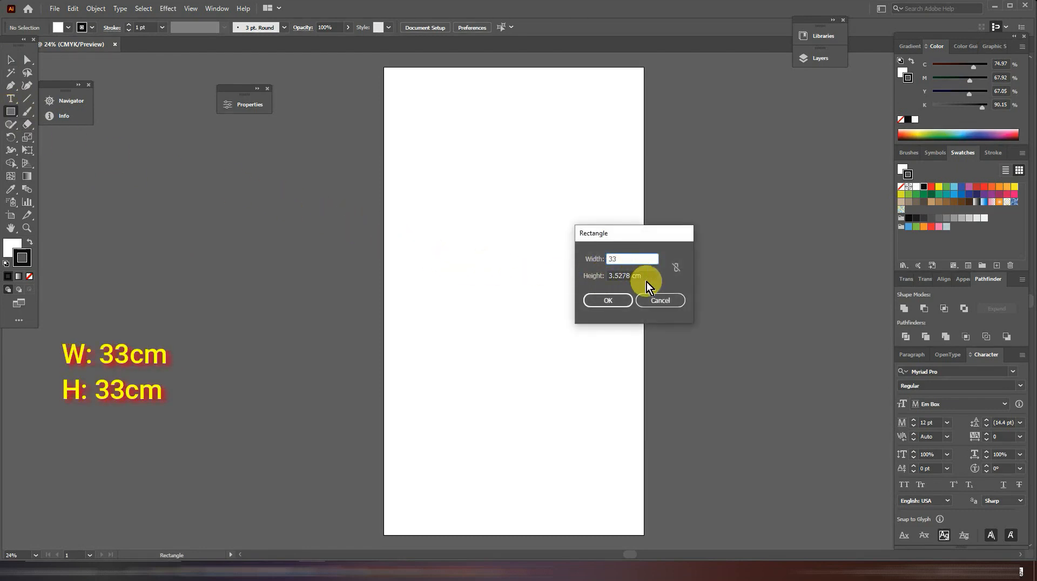
key("Tab")
type("33")
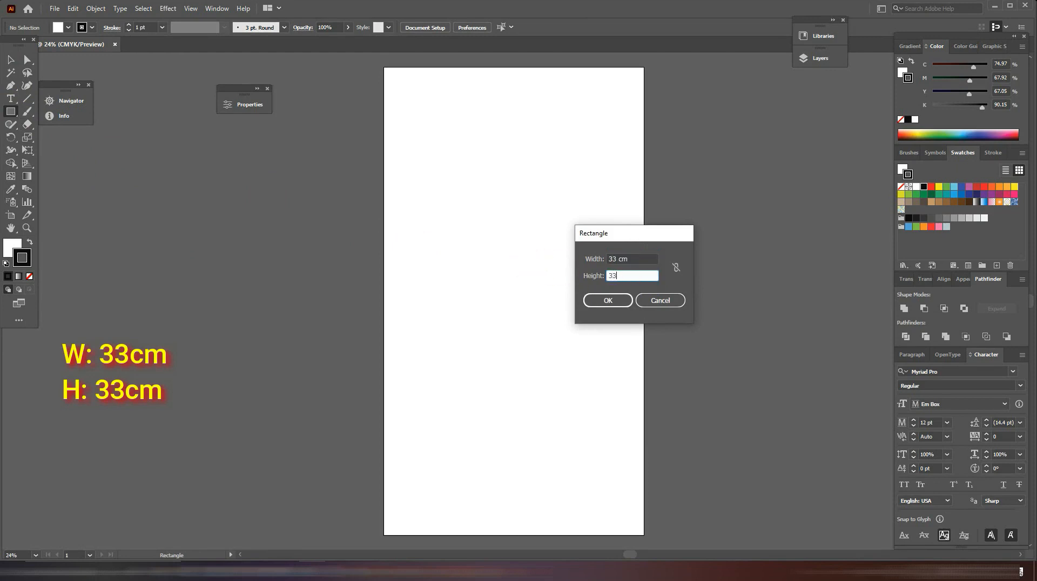
left_click(604, 300)
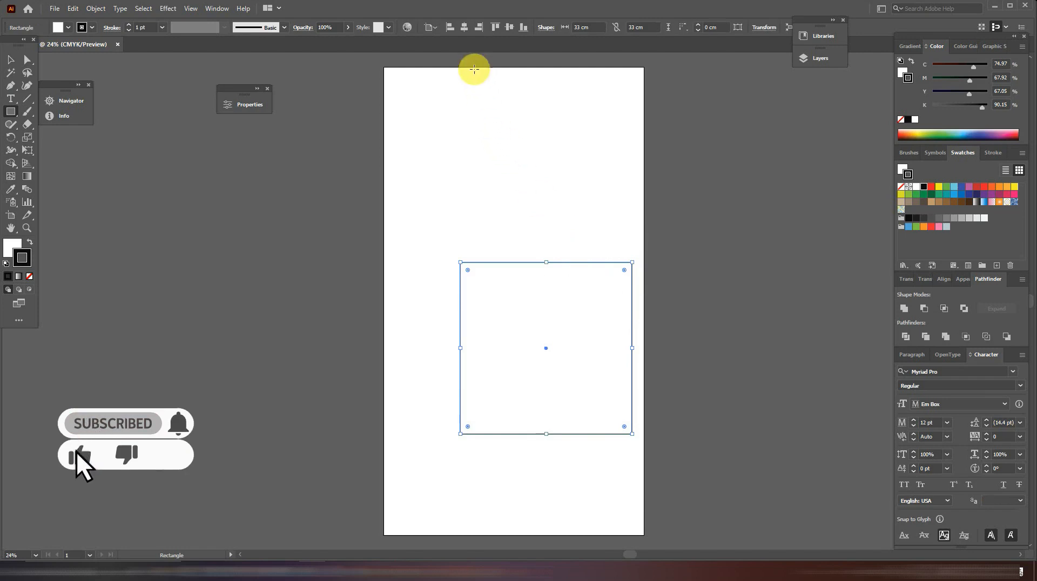
left_click(464, 27)
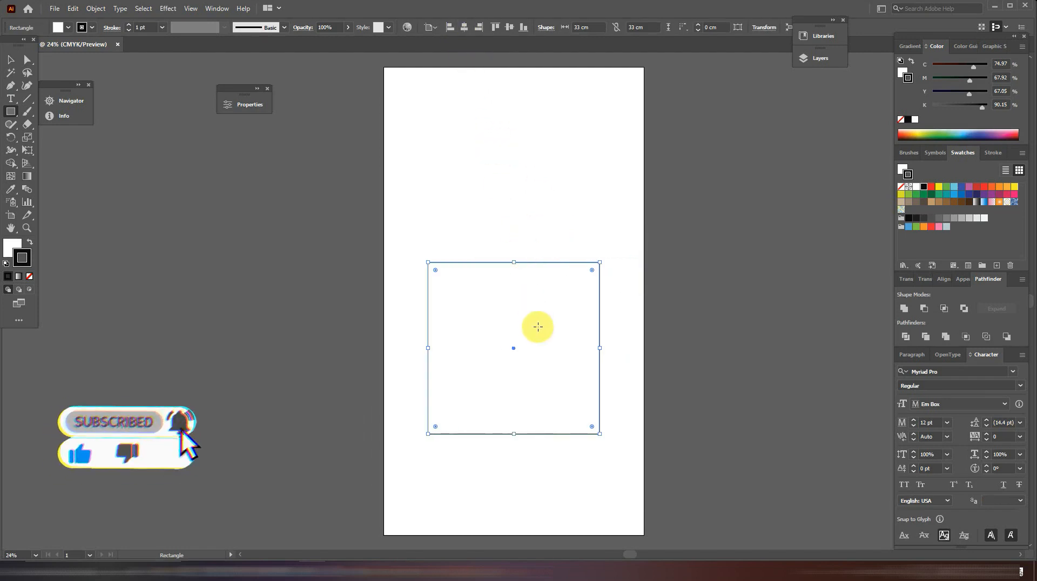
Step: Move the square toward the lower part of the artboard and place a copy directly above it, sharing an edge
left_click(11, 60)
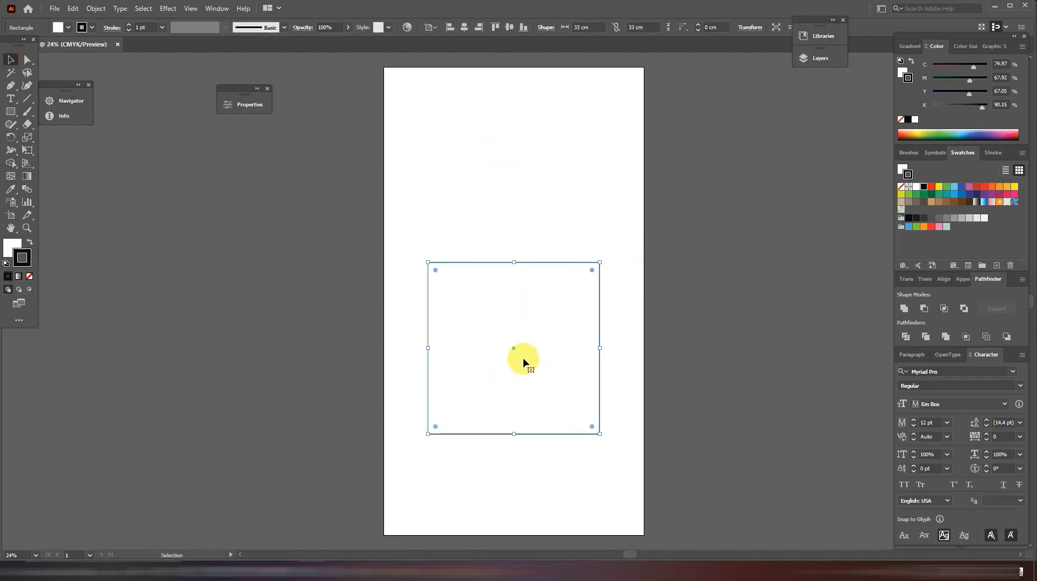
left_click_drag(516, 350, 525, 232)
key("ctrl+shift+a")
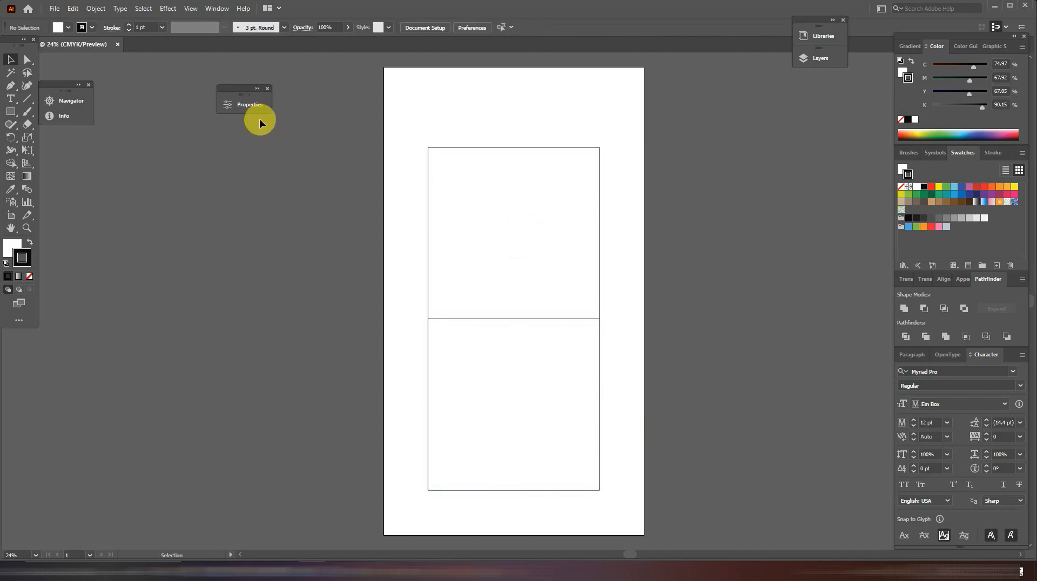
Step: Set the upper square's height to 4 cm, using its bottom-centre reference point so it keeps touching the lower square
left_click_drag(245, 92, 831, 103)
left_click(816, 118)
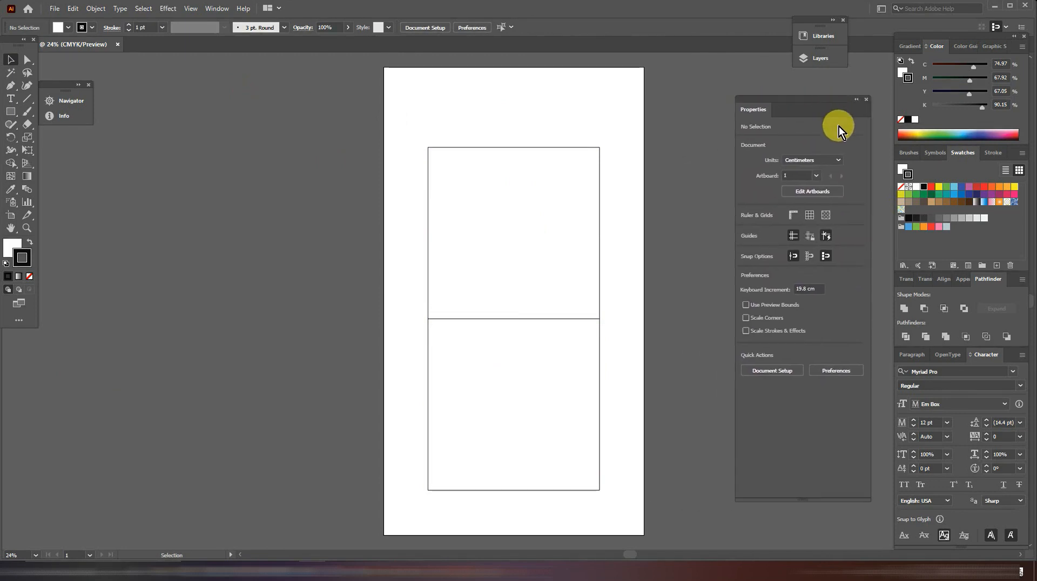
left_click(493, 221)
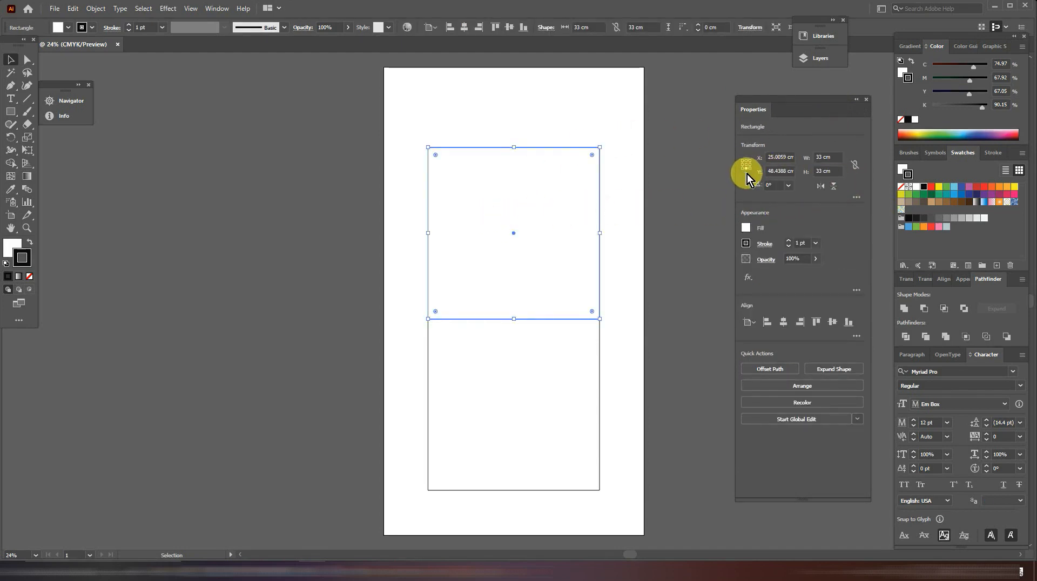
left_click(821, 171)
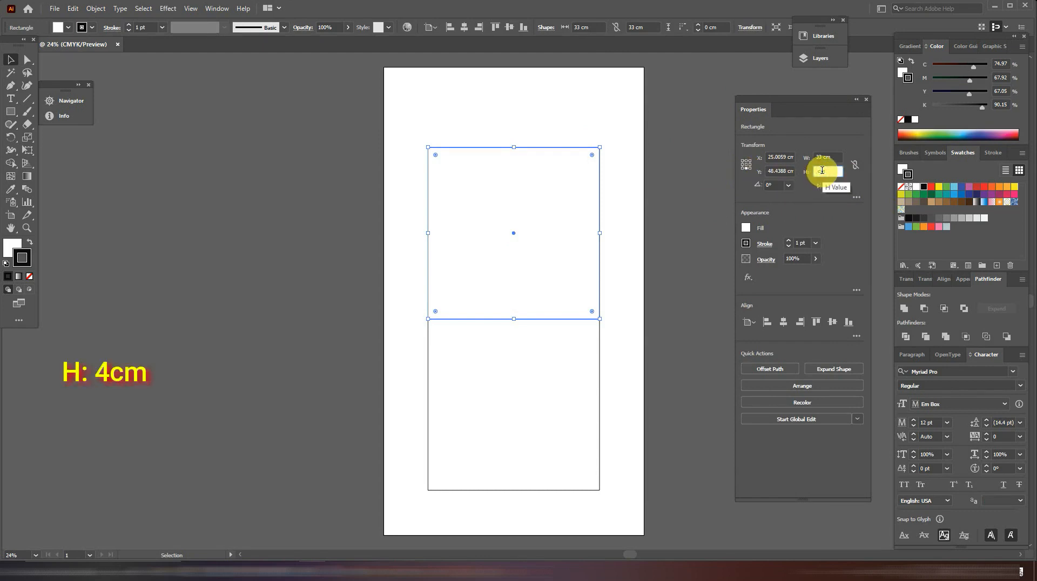
type("4")
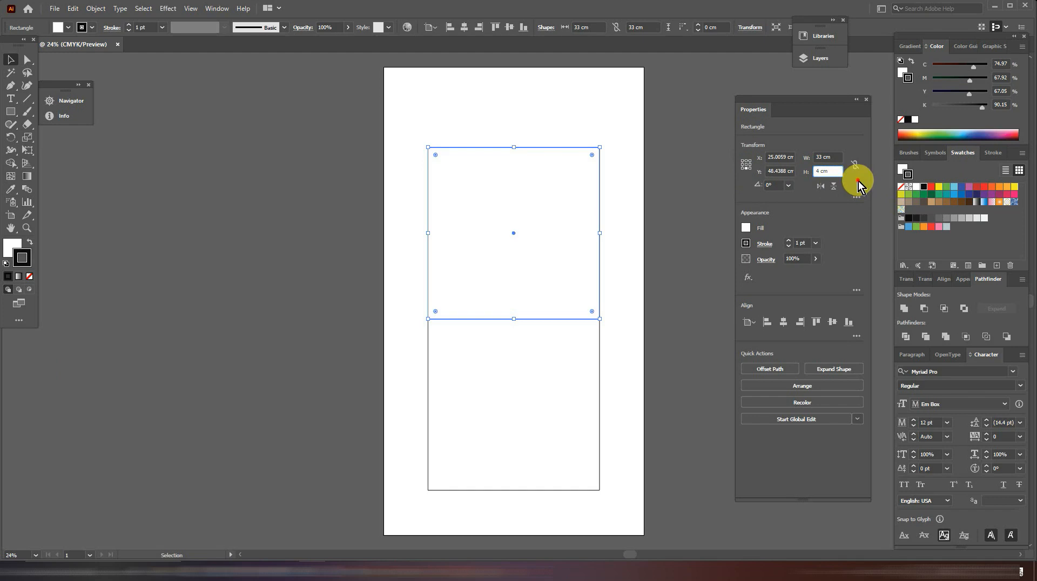
key("Return")
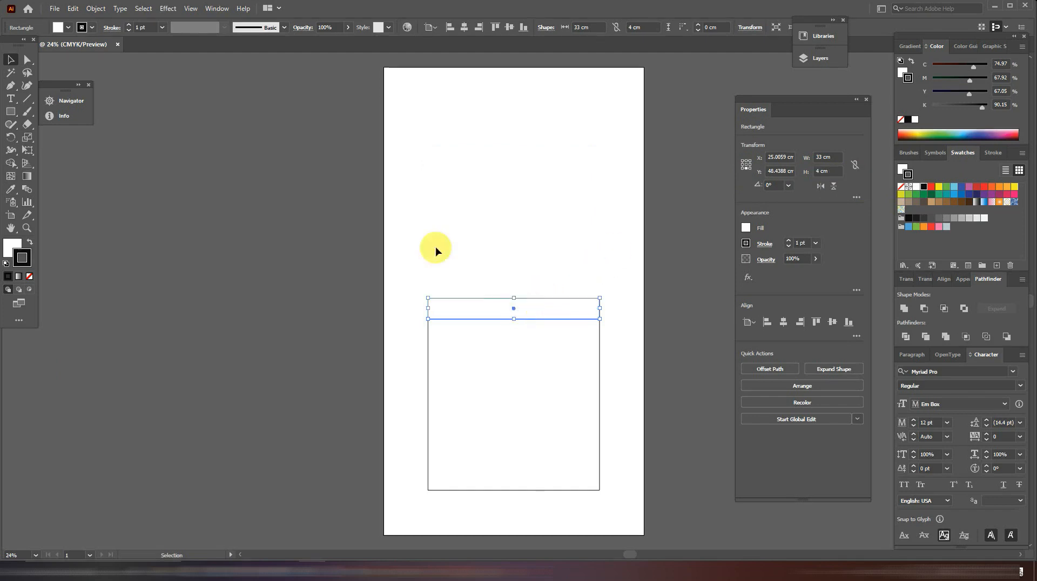
Step: Copy the 4 cm high strip above the square and paste the copy in front
left_click(73, 8)
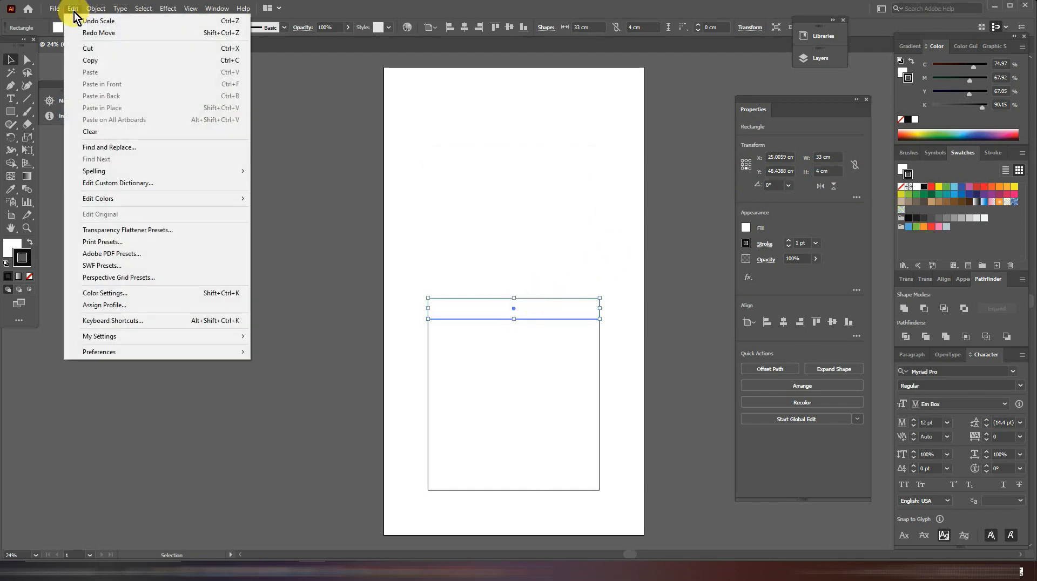
left_click(88, 61)
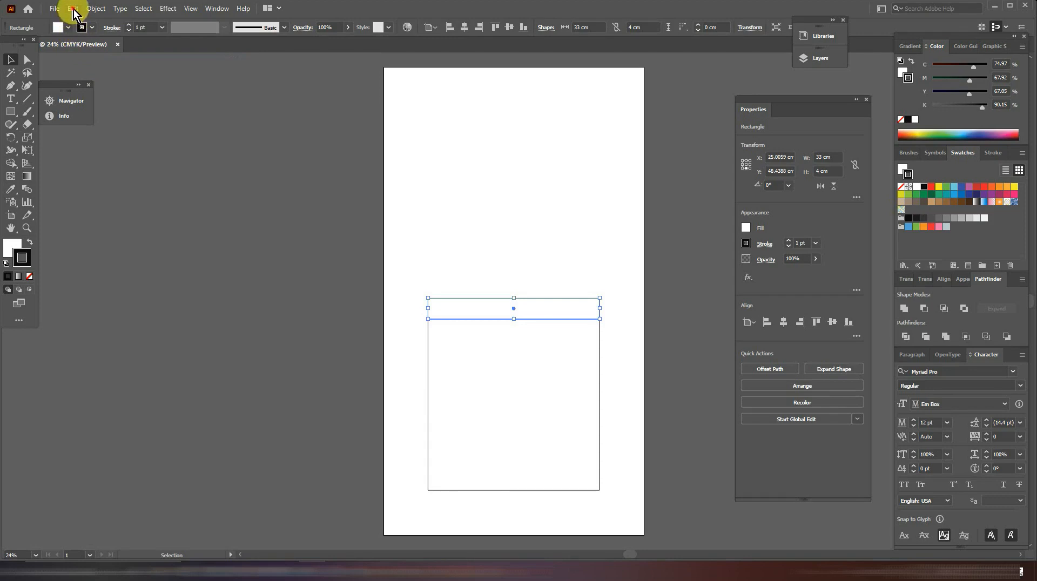
left_click(73, 9)
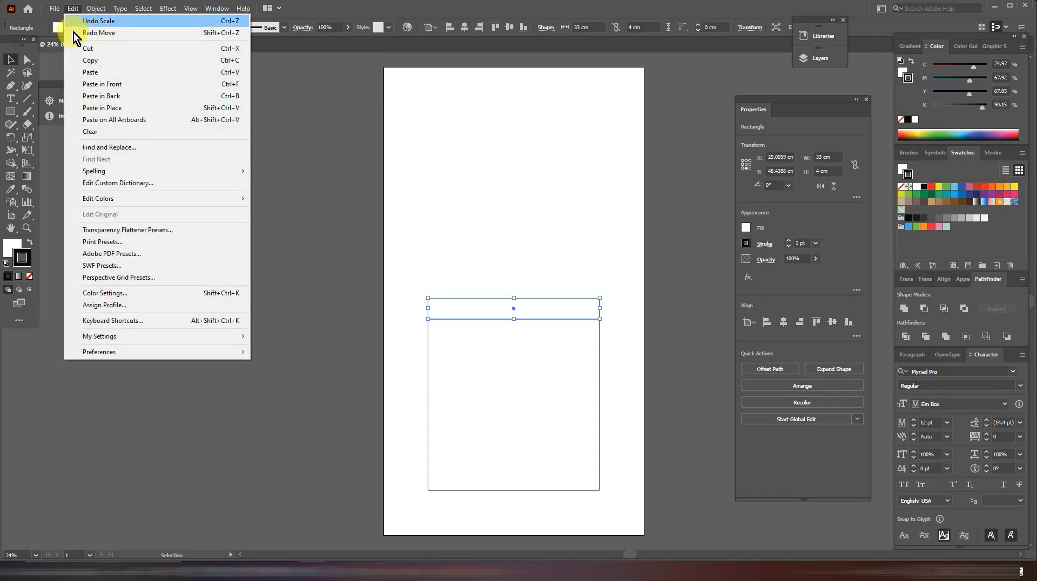
left_click(147, 84)
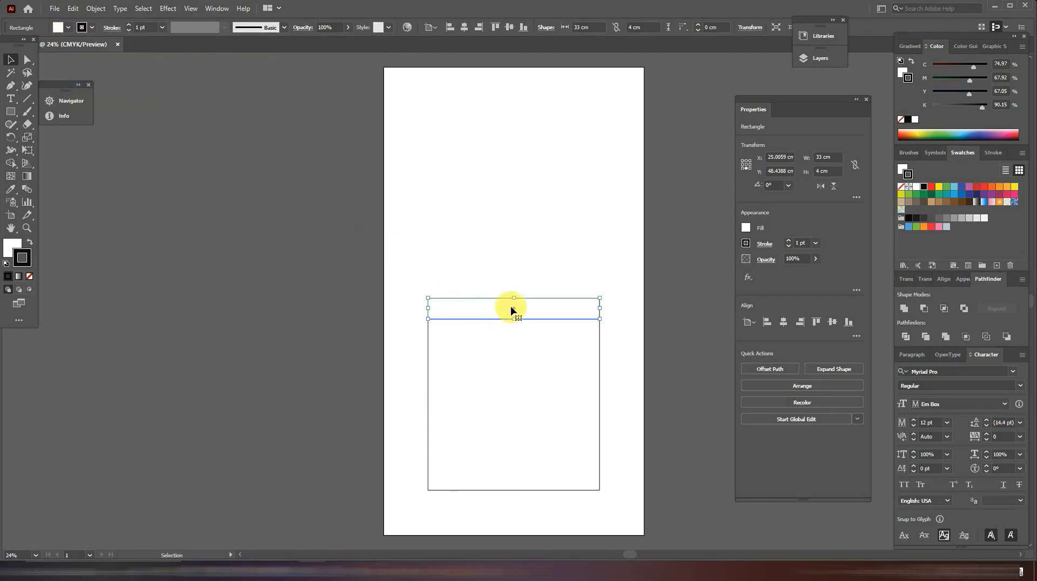
Step: Rotate the copied strip to vertical and align it flush along the large square's left edge
left_click_drag(511, 310, 340, 378)
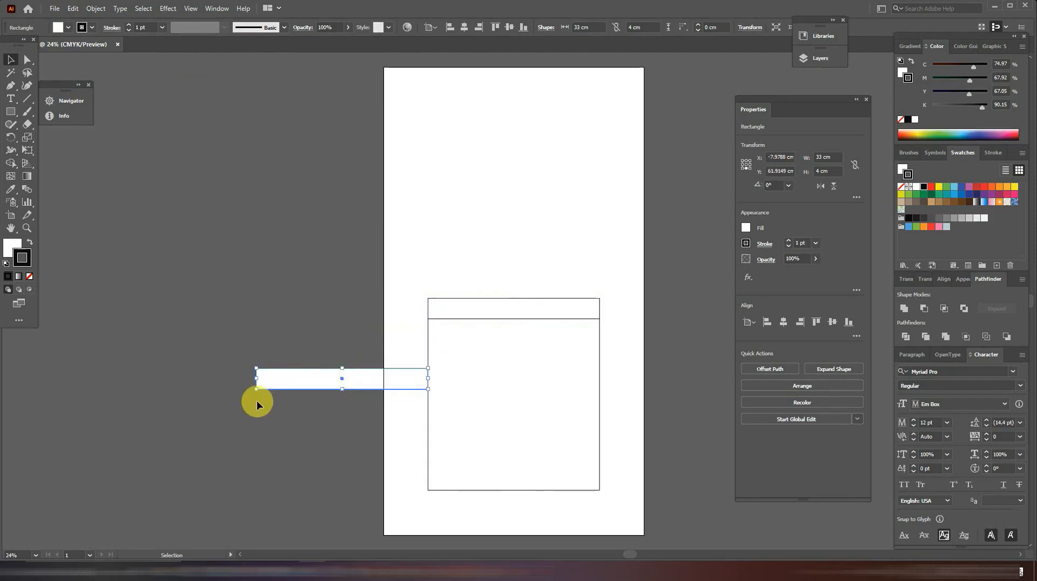
left_click_drag(256, 394, 307, 294)
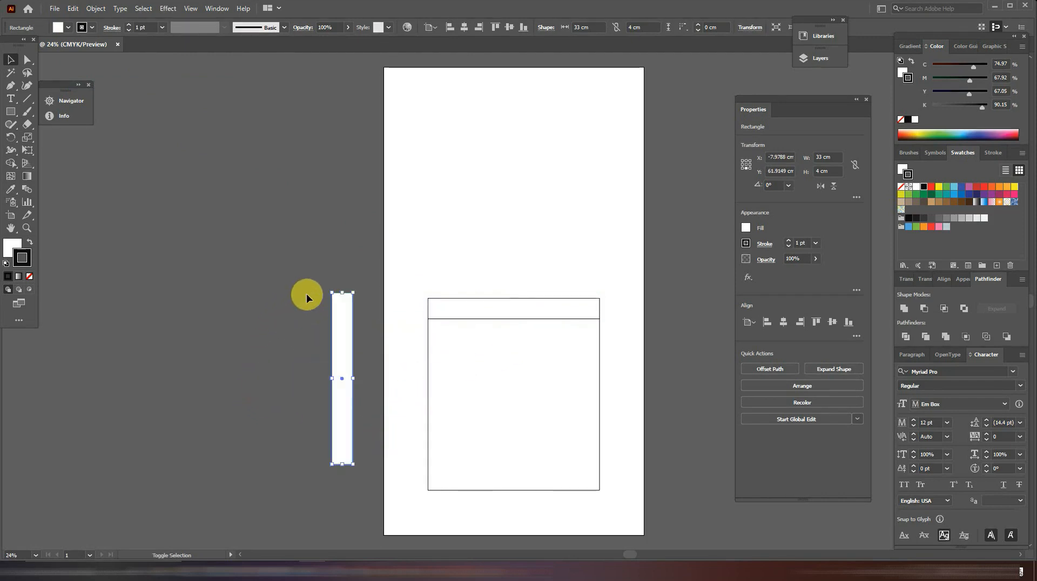
left_click_drag(345, 385, 416, 406)
Step: Move the left strip's top-left anchor point 0.5 cm down vertically, with 0 cm horizontal offset
key("ctrl+equal")
key("ctrl+equal")
key("ctrl+equal")
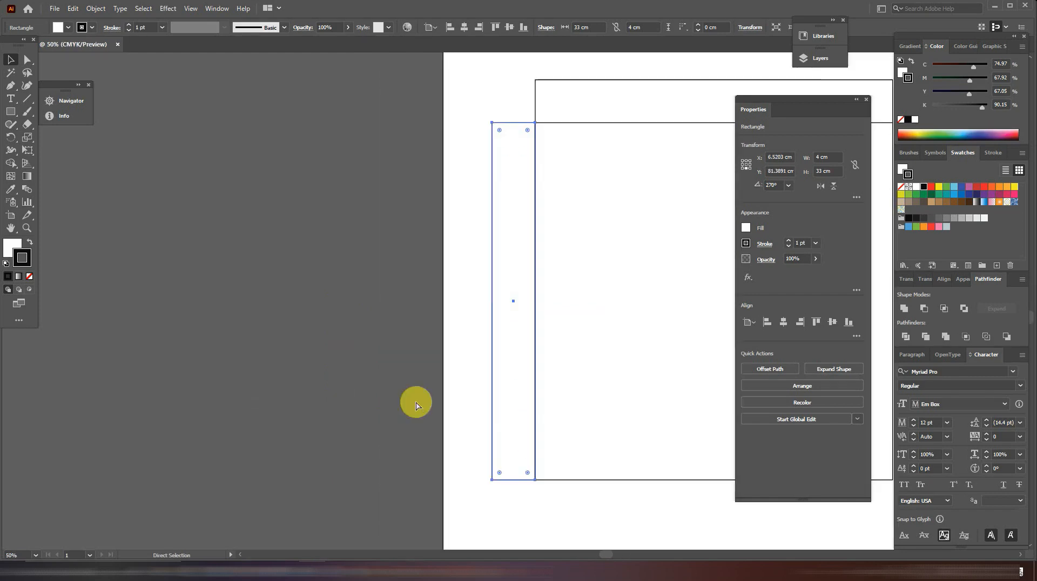
left_click(429, 388)
left_click_drag(456, 352, 232, 382)
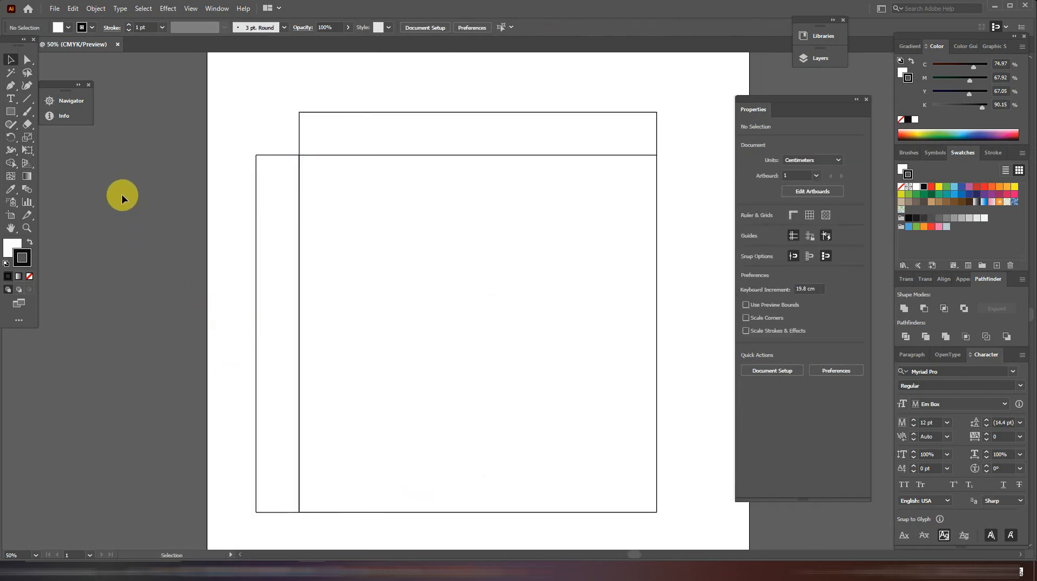
left_click(27, 62)
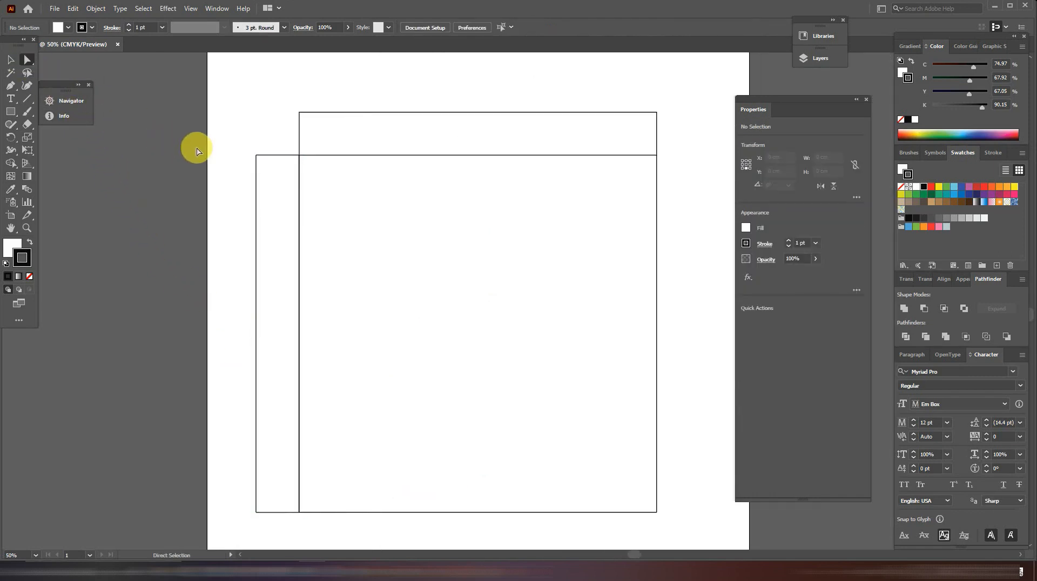
left_click_drag(244, 145, 272, 172)
key("Return")
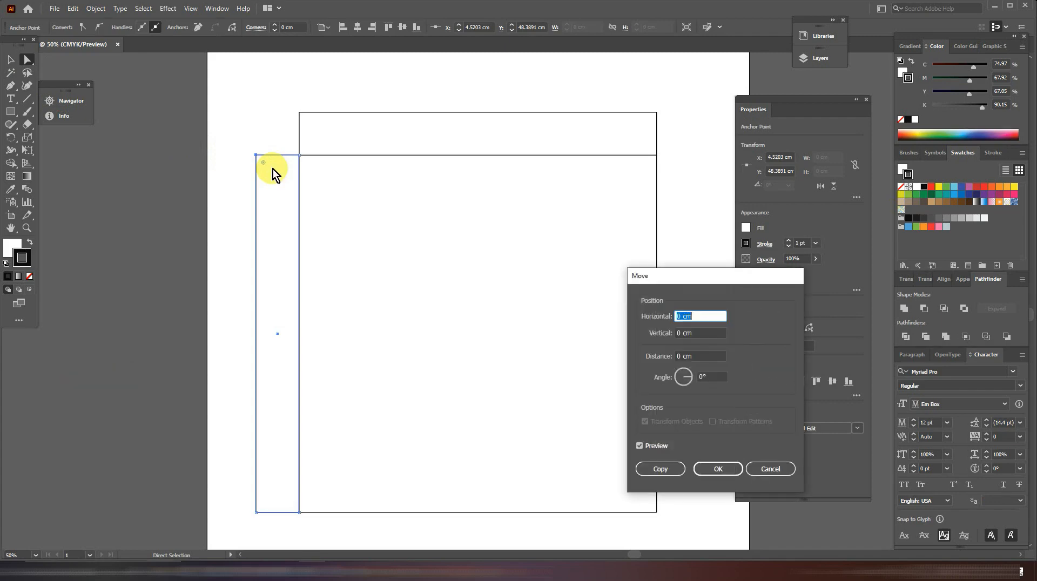
left_click_drag(762, 284, 582, 209)
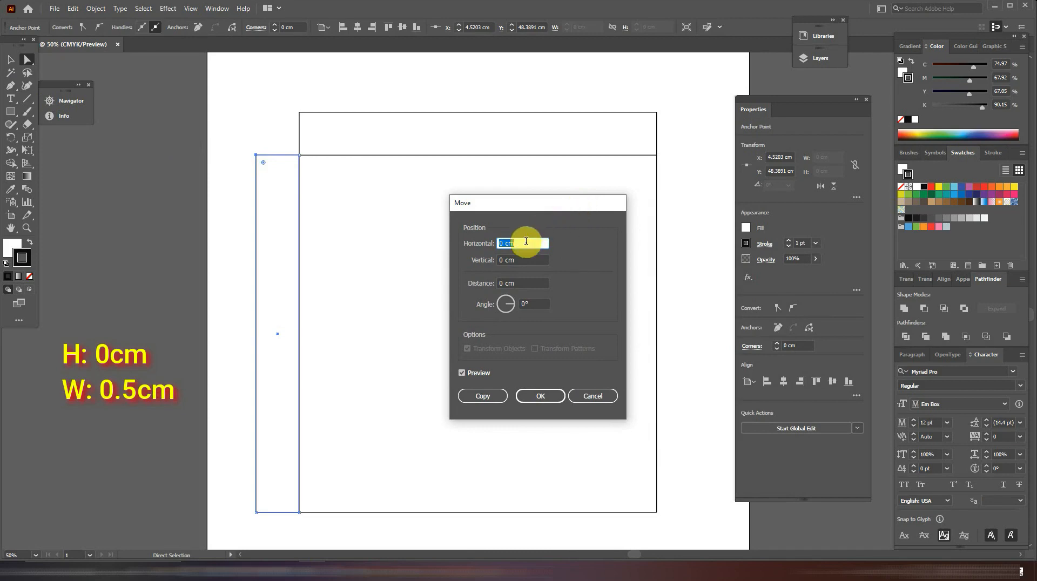
left_click(503, 261)
type("0.5 cm")
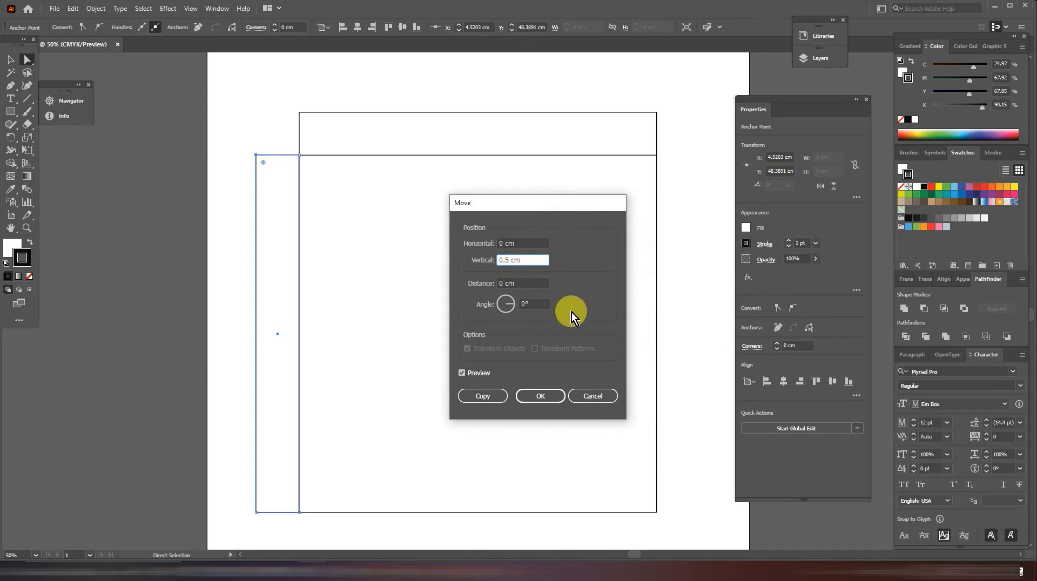
left_click(540, 396)
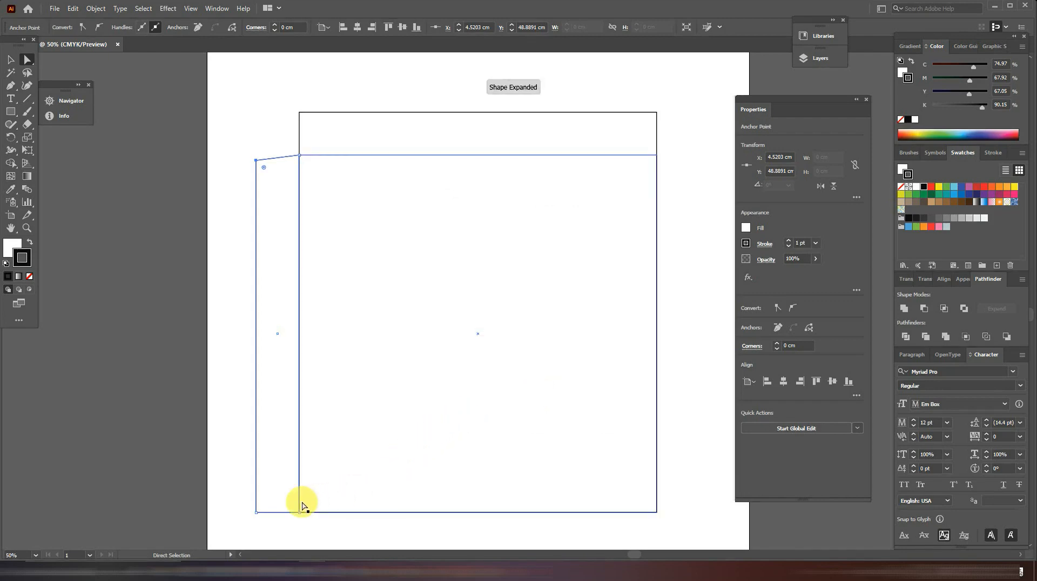
Step: Move the left strip's bottom-left anchor point vertically by -0.5 cm, with 0 cm horizontal offset
left_click_drag(249, 505, 265, 528)
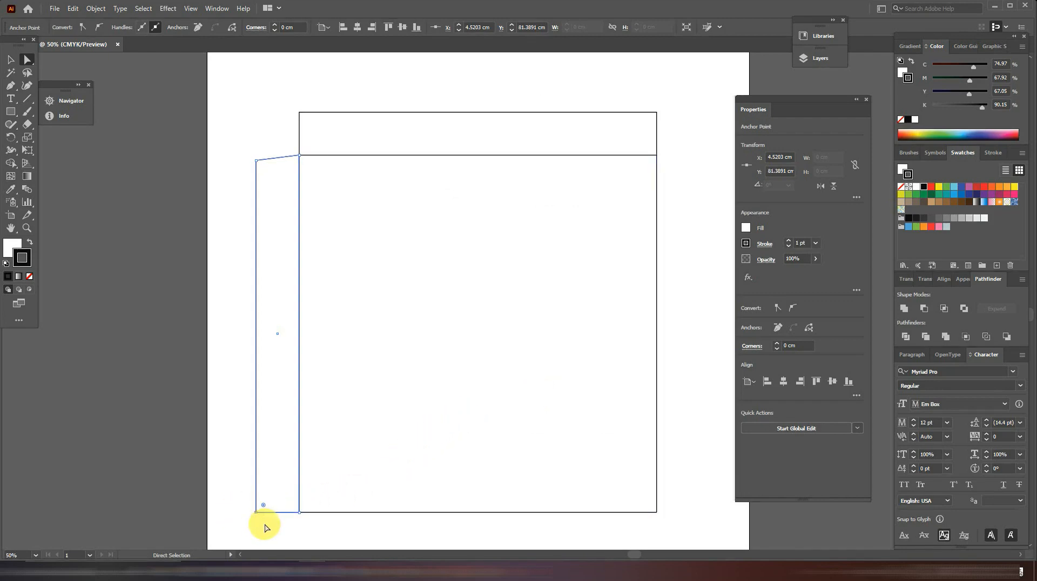
key("Return")
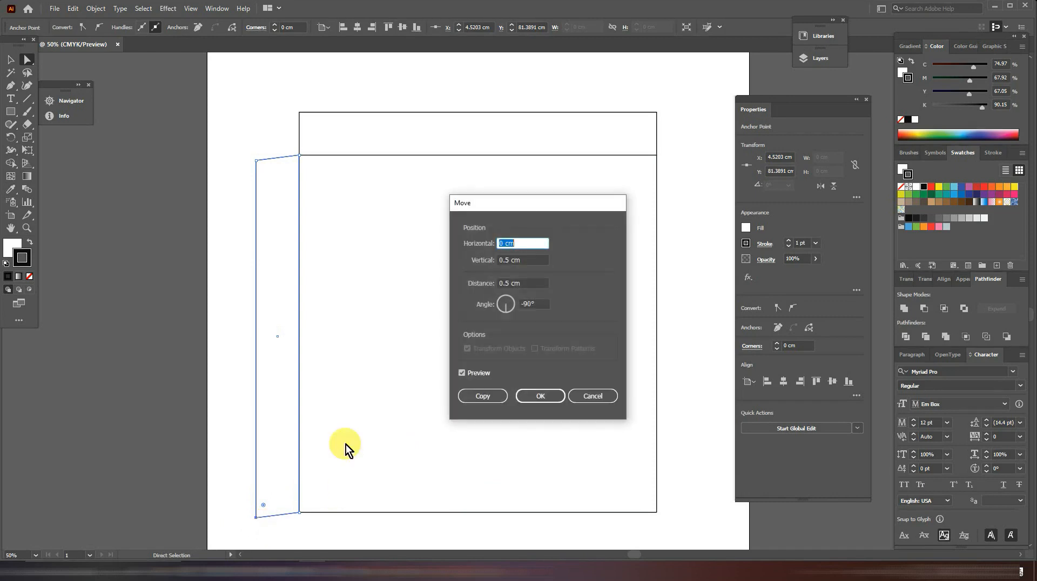
left_click(500, 260)
type("-")
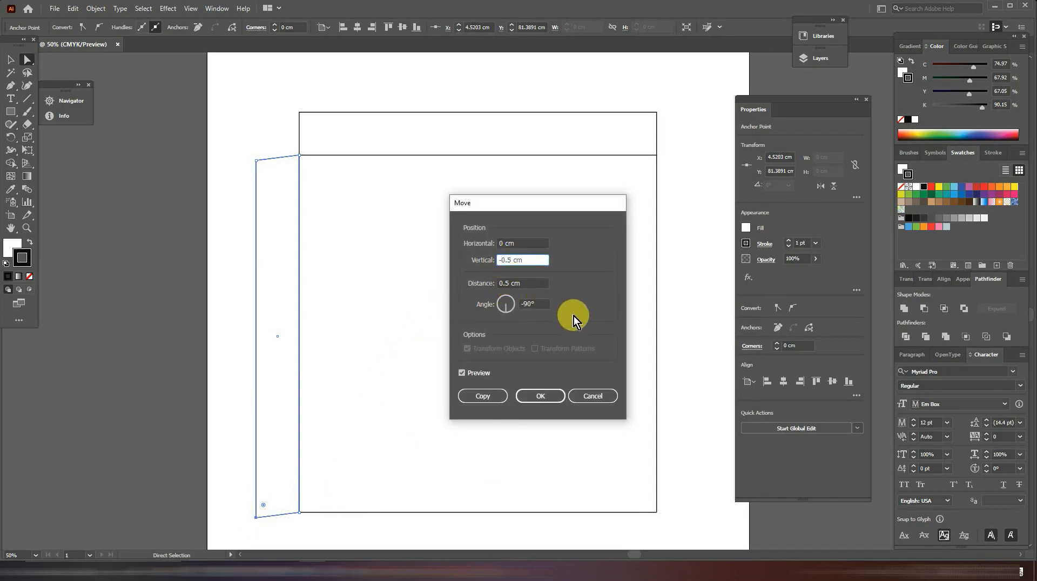
left_click(540, 396)
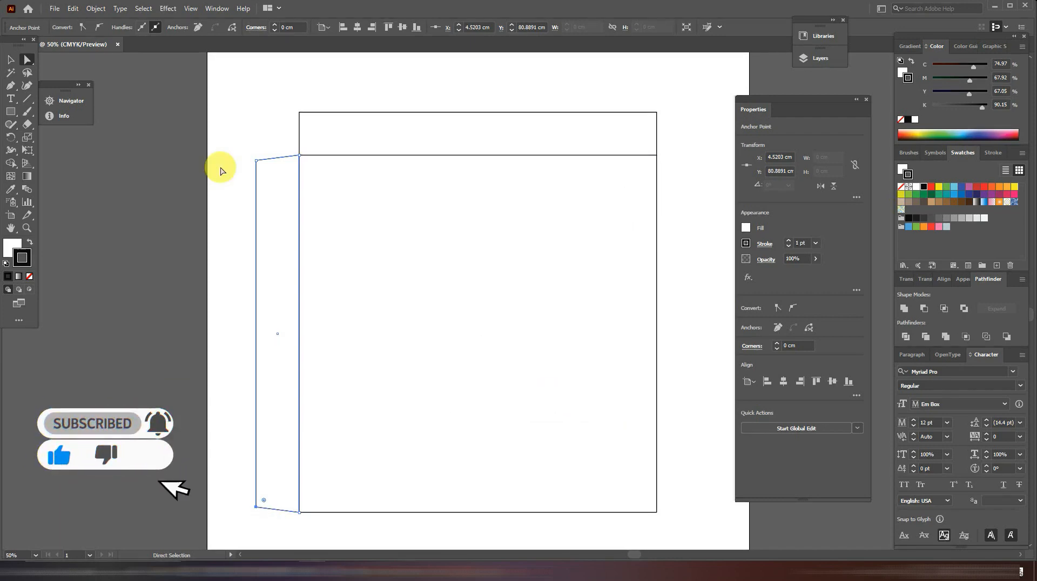
Step: Round both outer corners of the left flap to a radius of about 1 cm
left_click(199, 155)
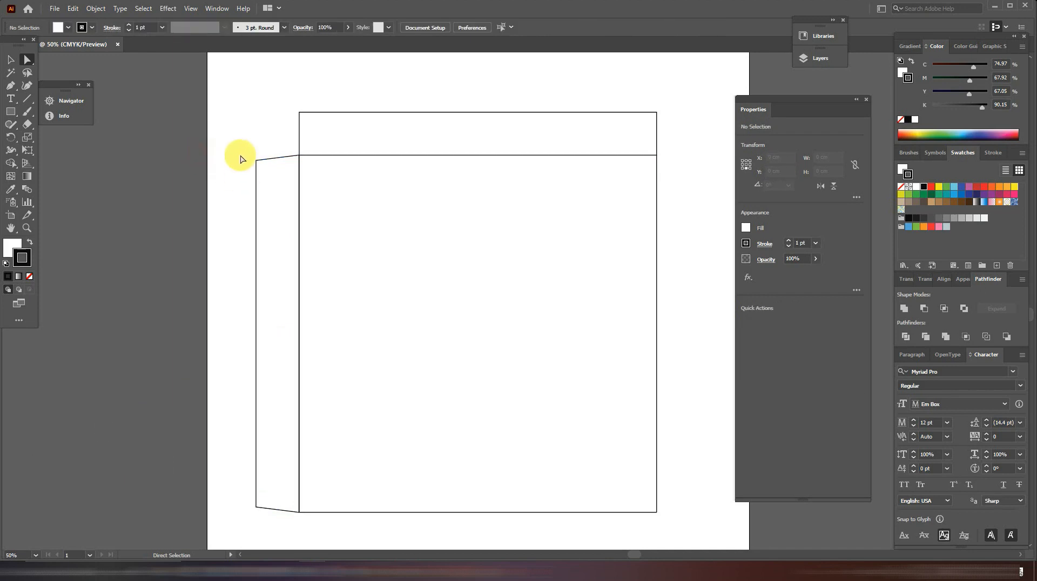
left_click_drag(242, 147, 265, 519)
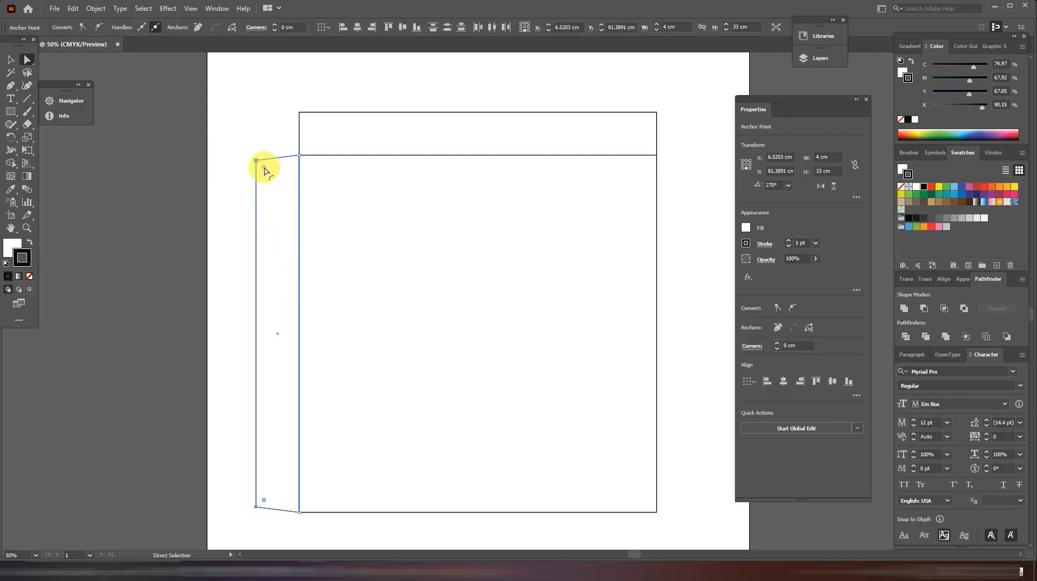
left_click_drag(264, 170, 266, 173)
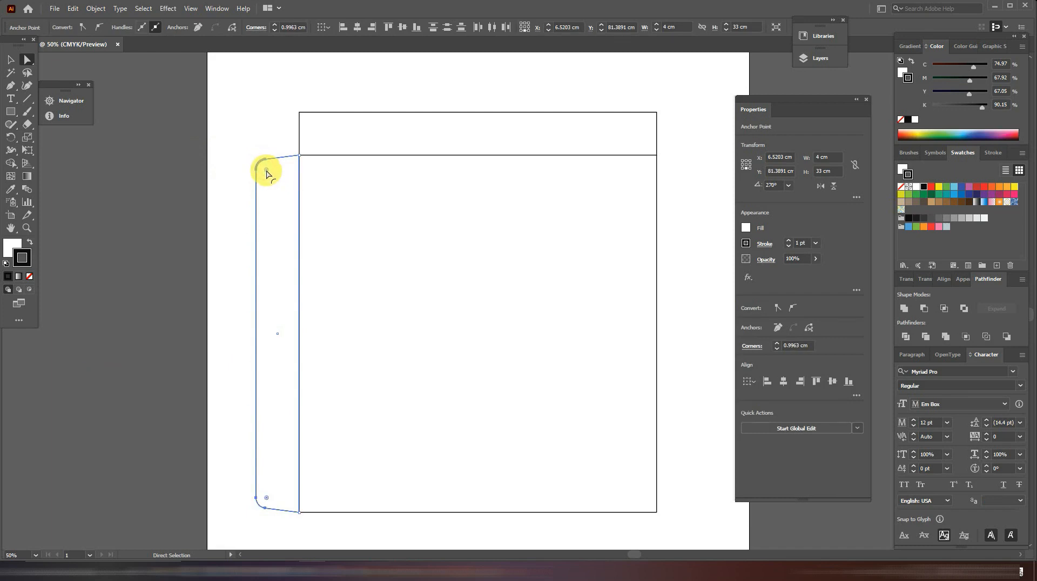
Step: Copy the left flap flush against the large square's right edge and flip the copy horizontally
left_click(11, 60)
left_click(226, 104)
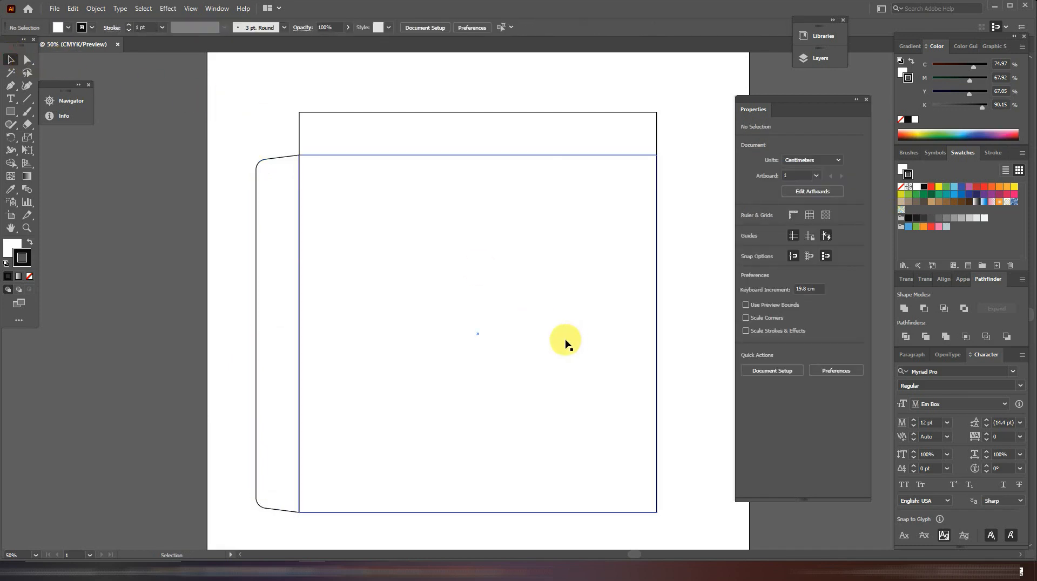
key("space")
left_click_drag(556, 341, 438, 326)
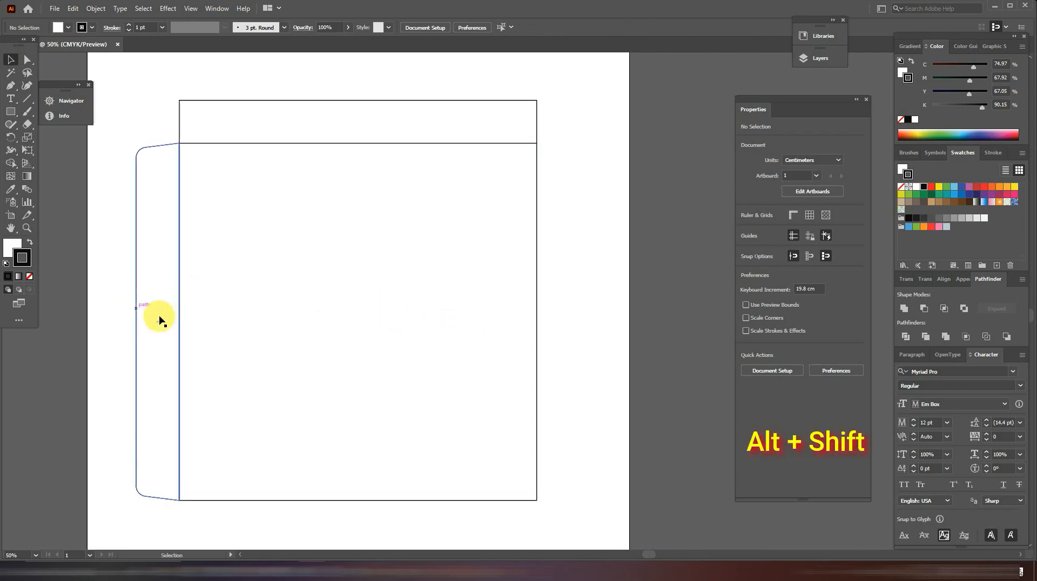
left_click_drag(157, 323, 558, 327)
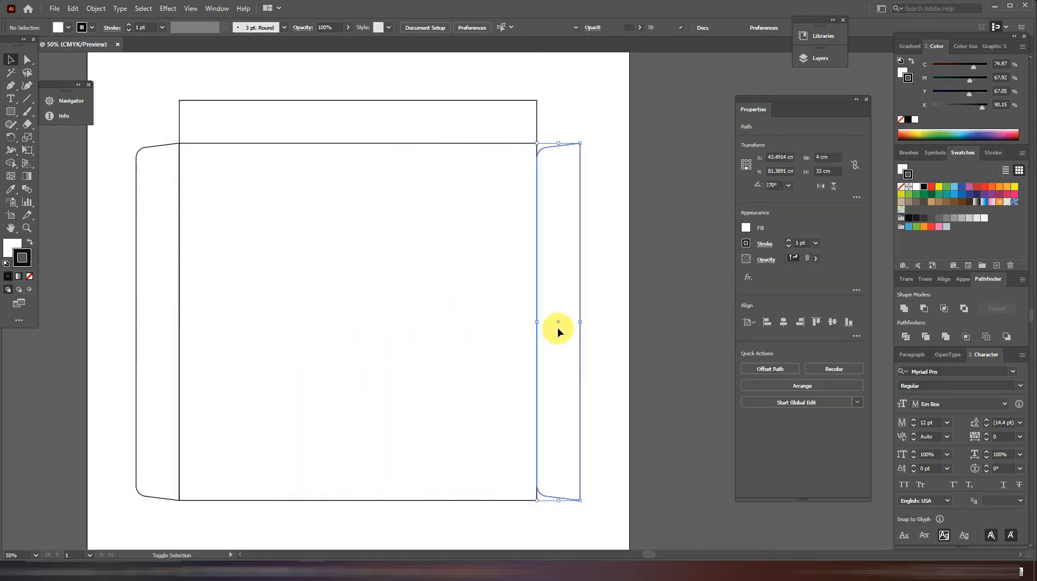
left_click(821, 186)
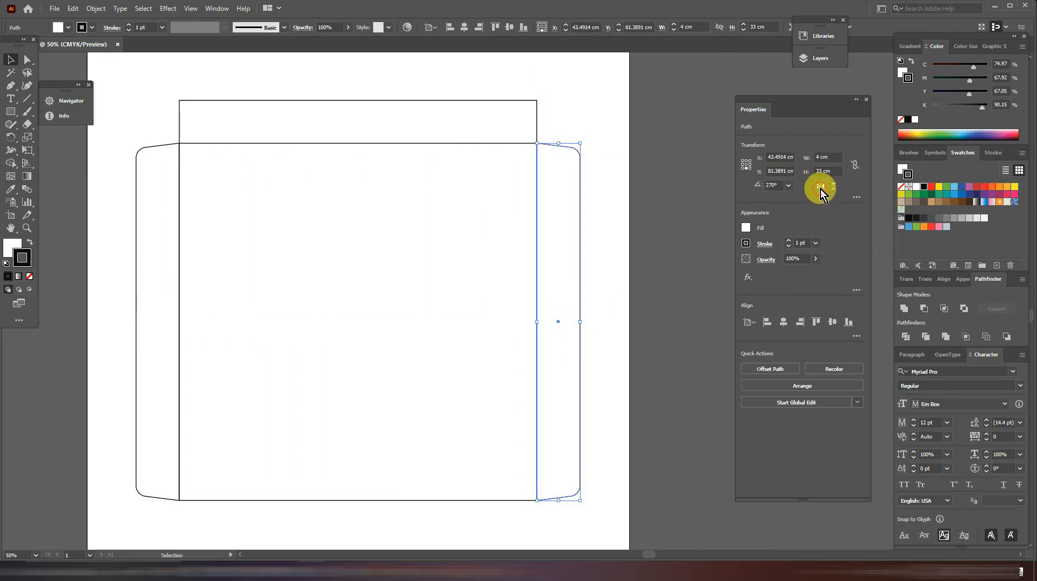
Step: Copy the right flap, rotate the copy to horizontal and attach it flush along the square's bottom edge with its rounded corners facing outward
left_click_drag(396, 391, 426, 290)
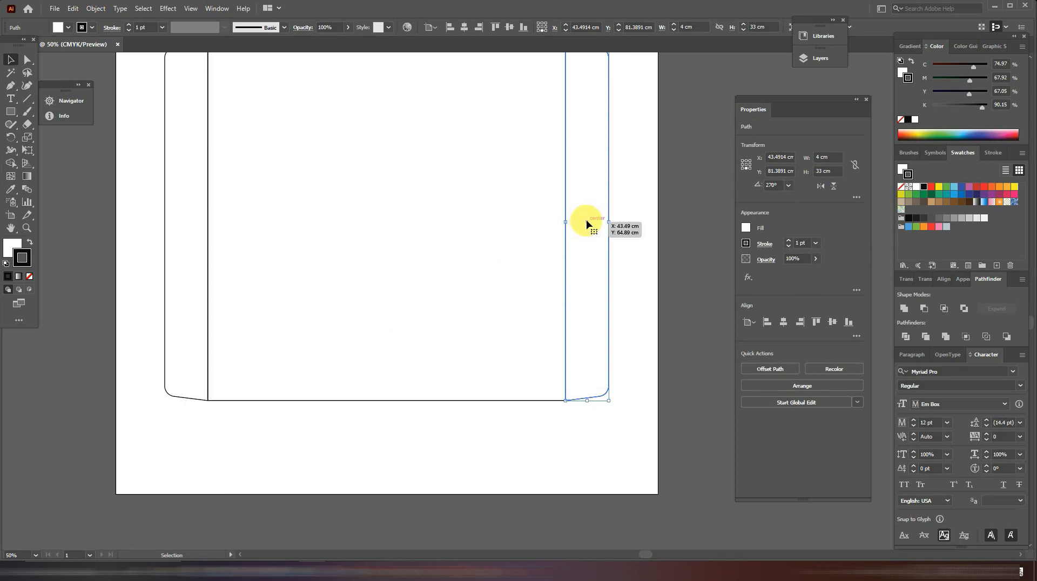
left_click_drag(587, 223, 454, 369)
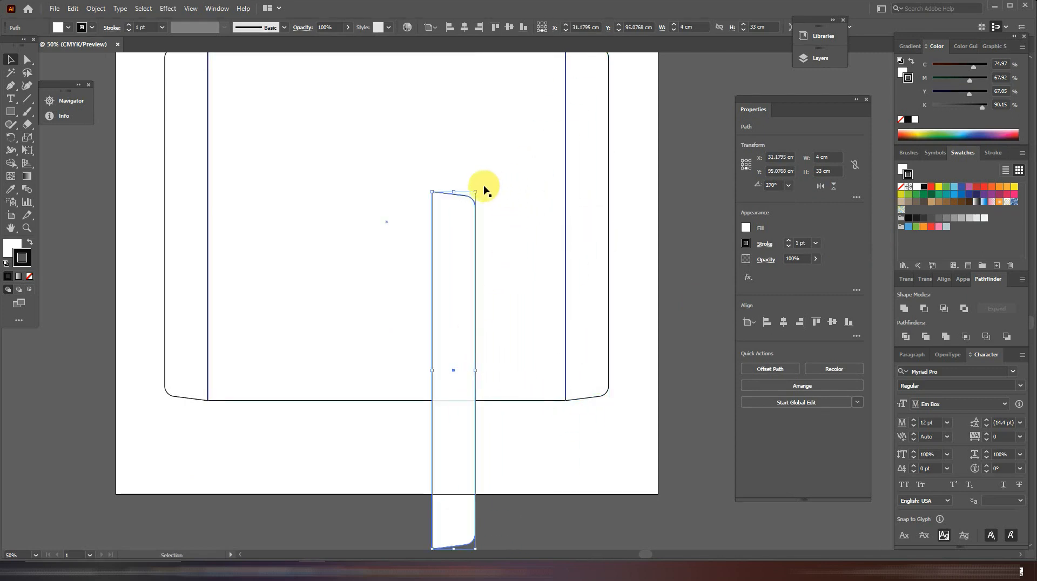
left_click_drag(480, 187, 385, 422)
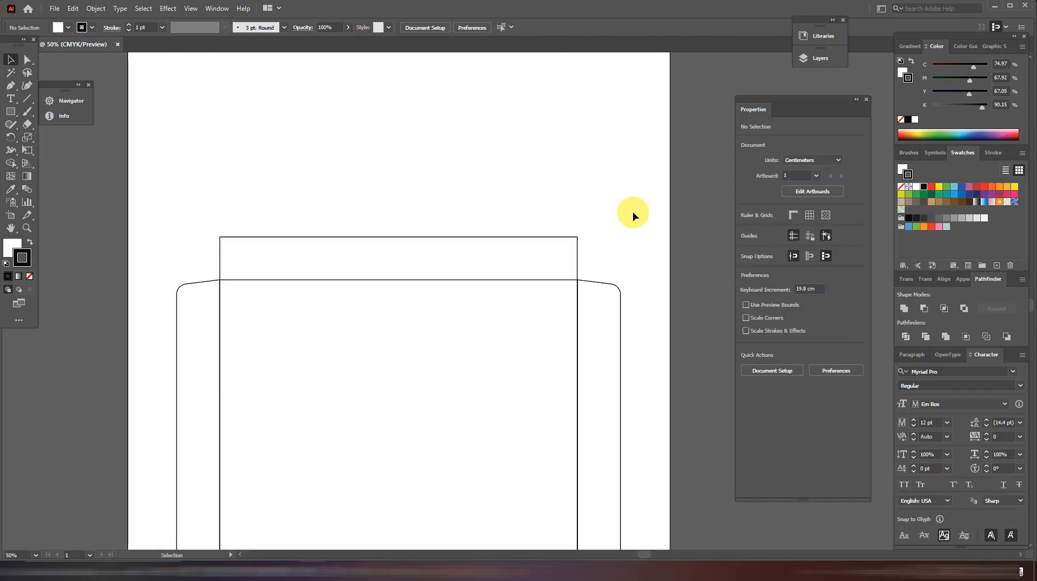
Step: Duplicate the square panel and its top strip directly above the existing strip, and stack one more copy of the strip on top
key("ctrl+minus")
key("ctrl+minus")
key("ctrl+minus")
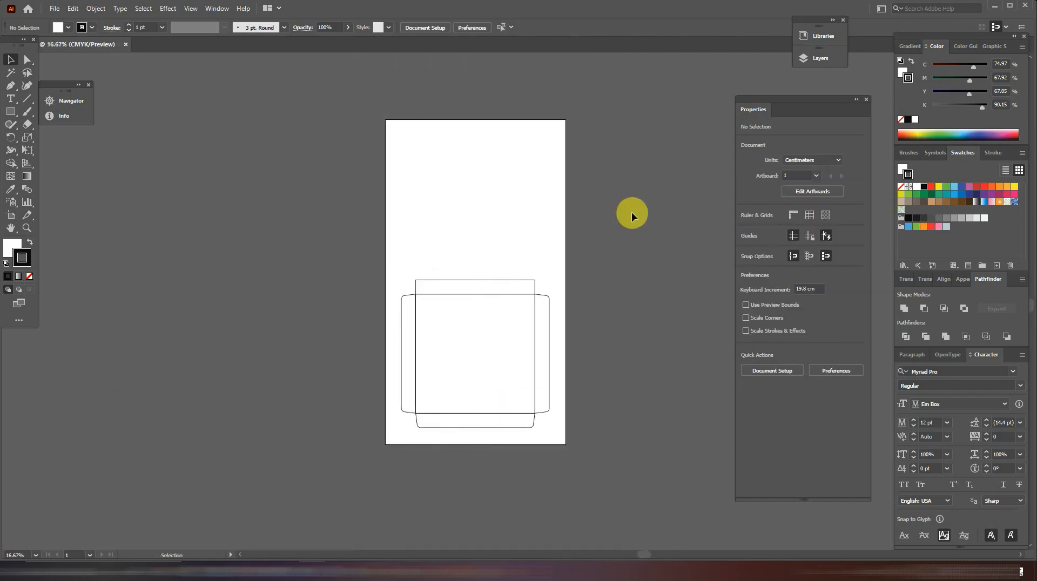
left_click_drag(455, 258, 467, 339)
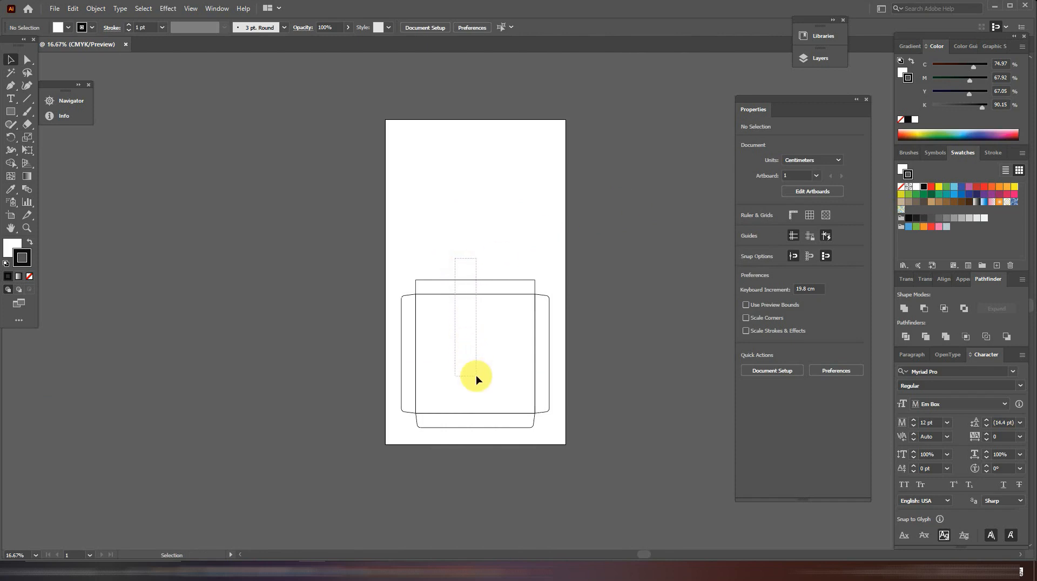
left_click_drag(476, 375, 474, 221)
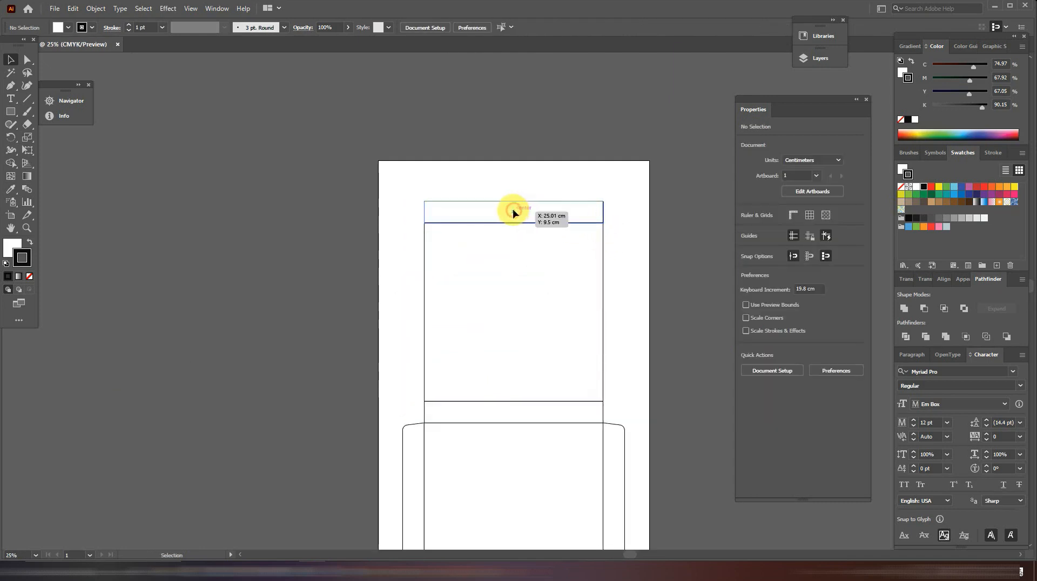
left_click_drag(514, 213, 514, 192)
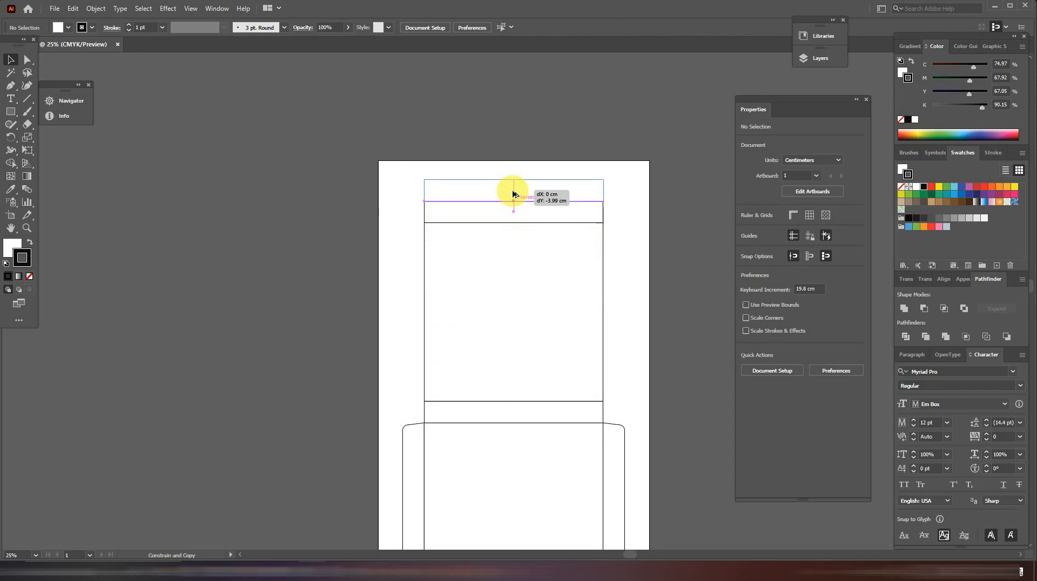
left_click(630, 236)
Step: Move the uppermost strip's top-left anchor point 1 cm horizontally, with 0 cm vertical offset
scroll(630, 237, "up", 2)
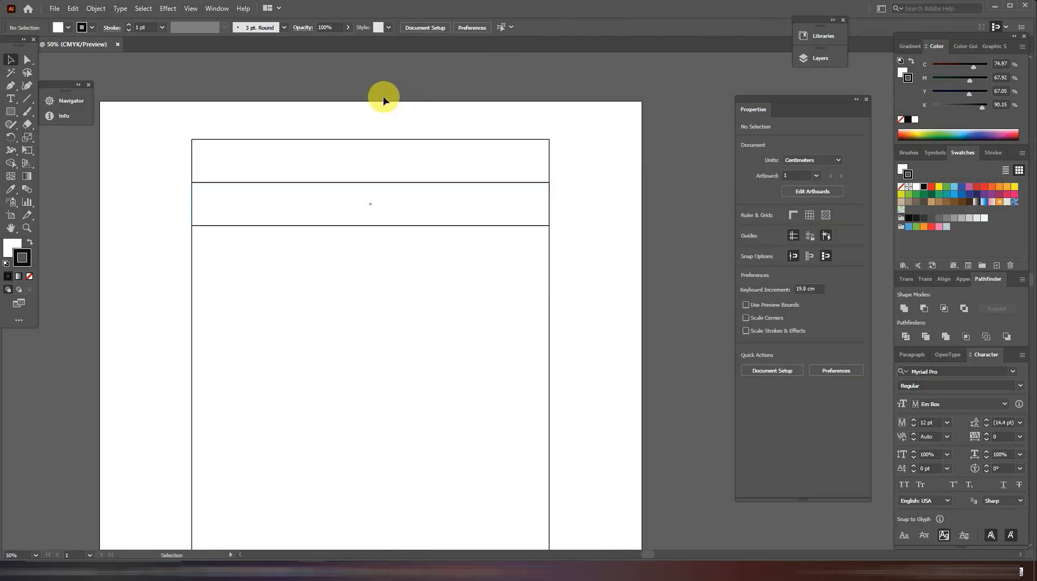
left_click(29, 60)
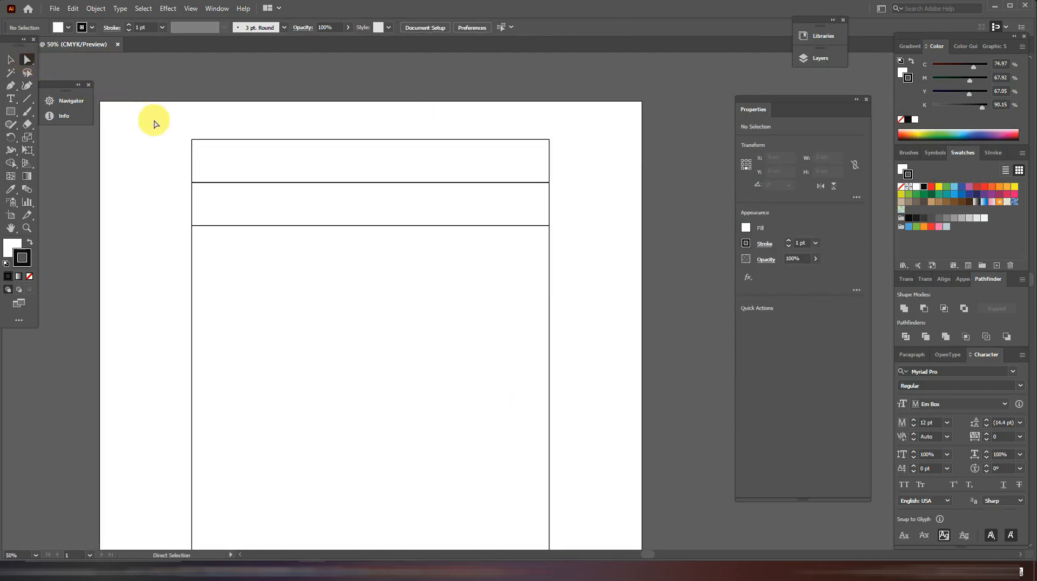
left_click_drag(189, 136, 205, 146)
key("Return")
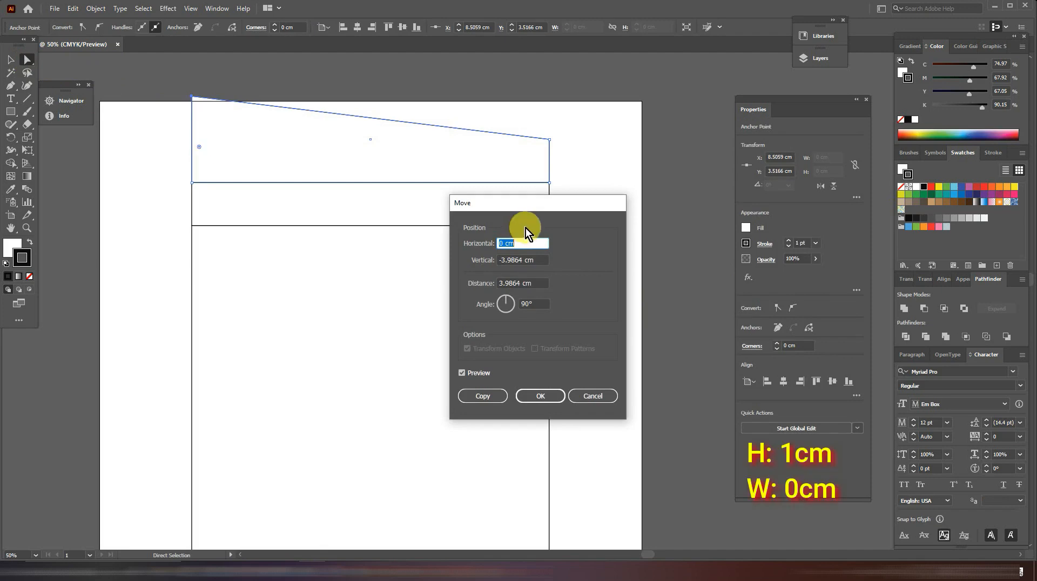
type("1")
key("Tab")
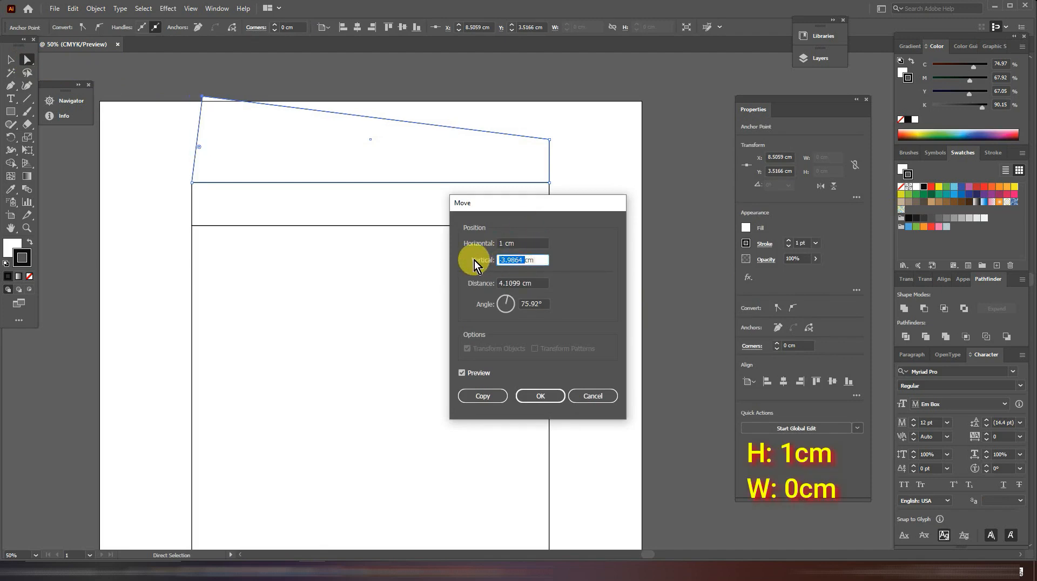
type("0")
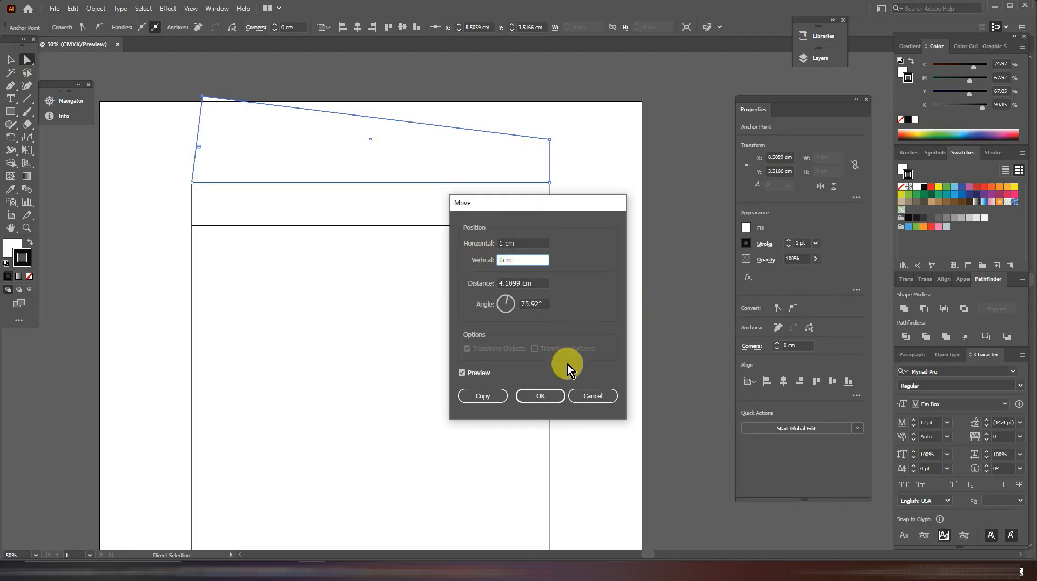
left_click(546, 396)
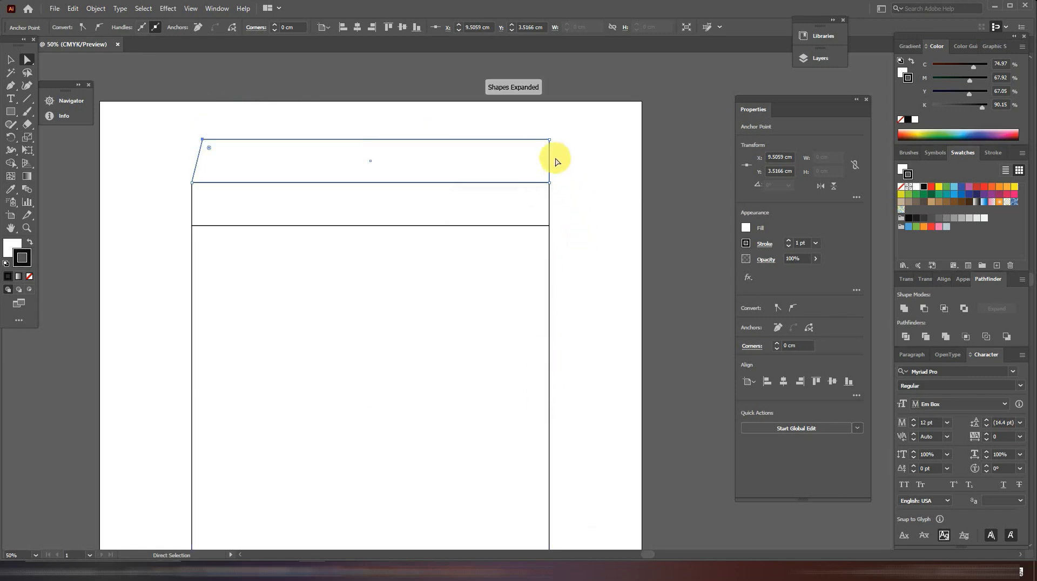
Step: Move the uppermost strip's top-right anchor point horizontally by -1 cm, with 0 cm vertical offset
left_click(553, 137)
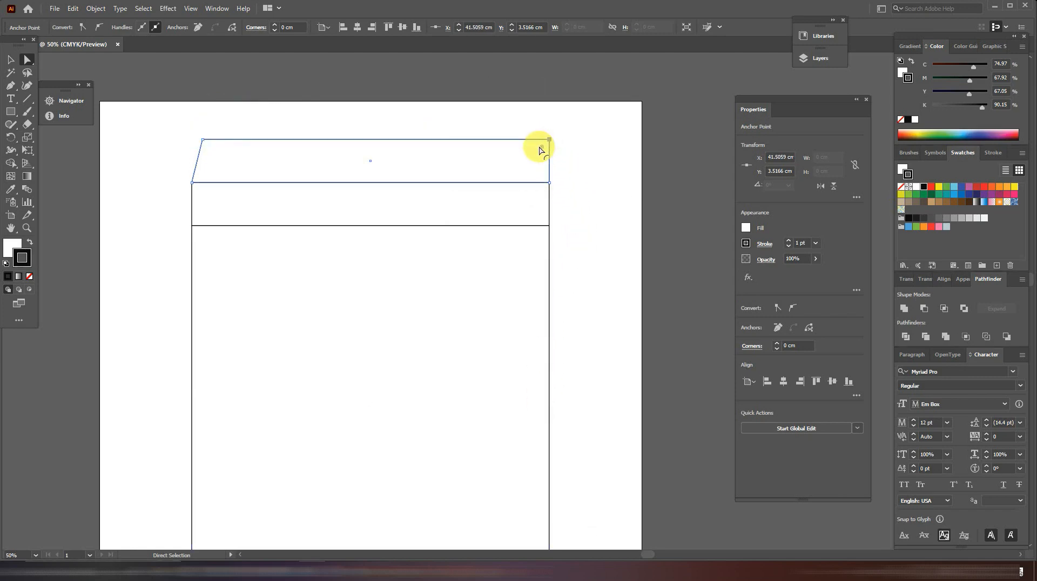
key("Return")
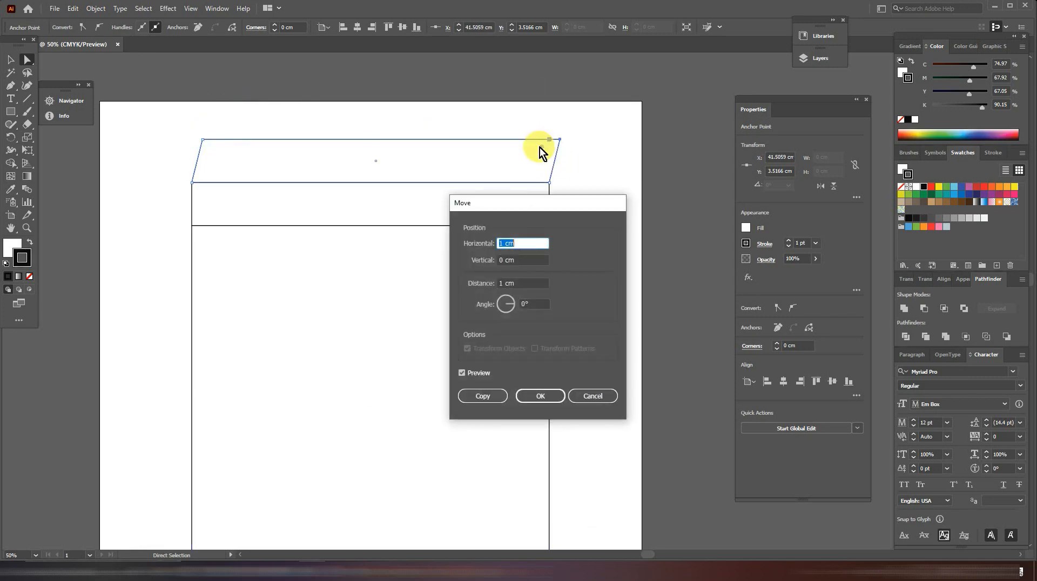
left_click(500, 243)
type("-")
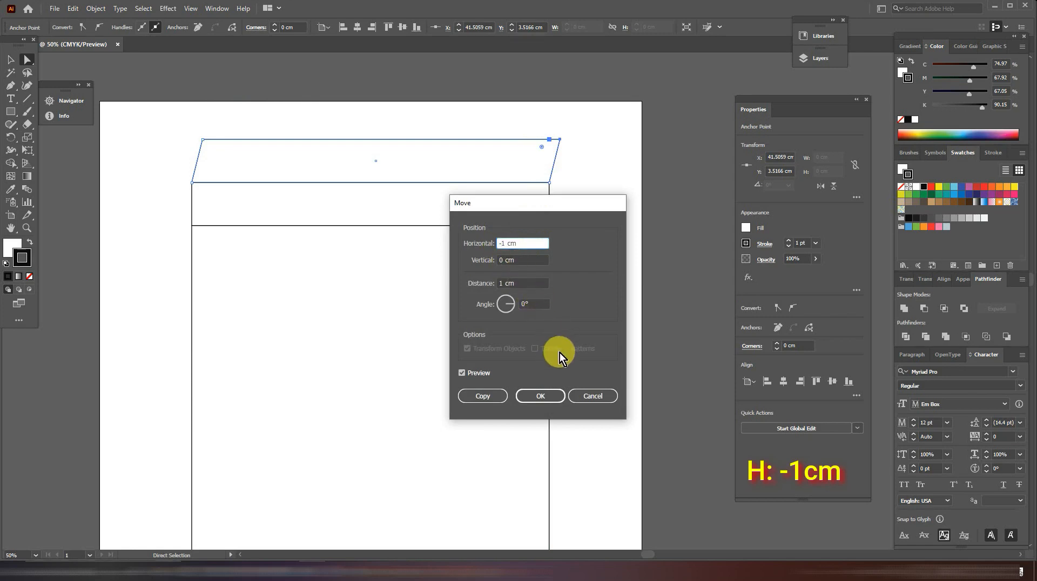
left_click(541, 396)
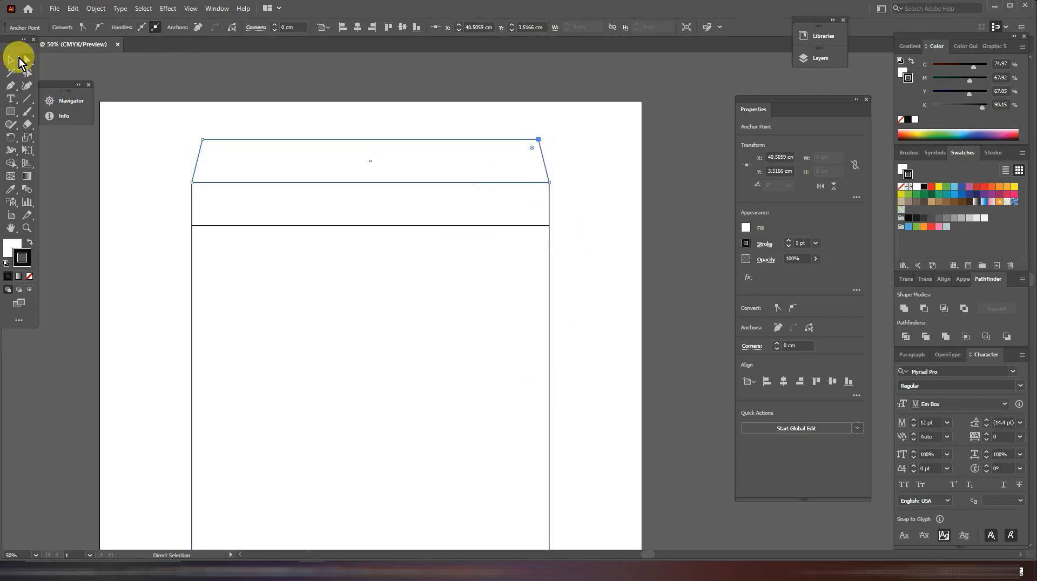
Step: Move the whole tapered top flap vertically by -0.3 cm, with 0 cm horizontal offset
left_click(11, 60)
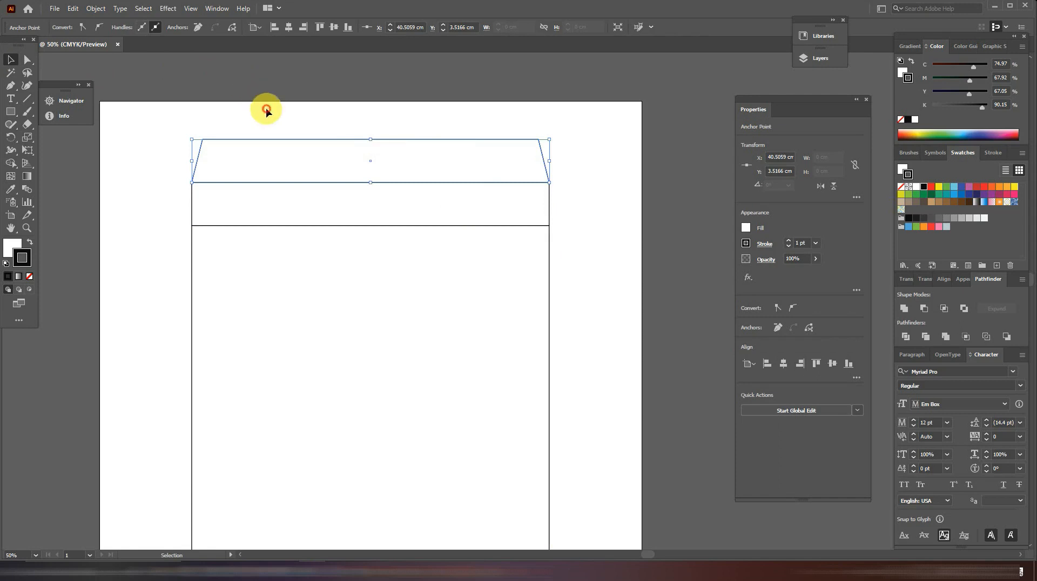
left_click(266, 110)
left_click(355, 162)
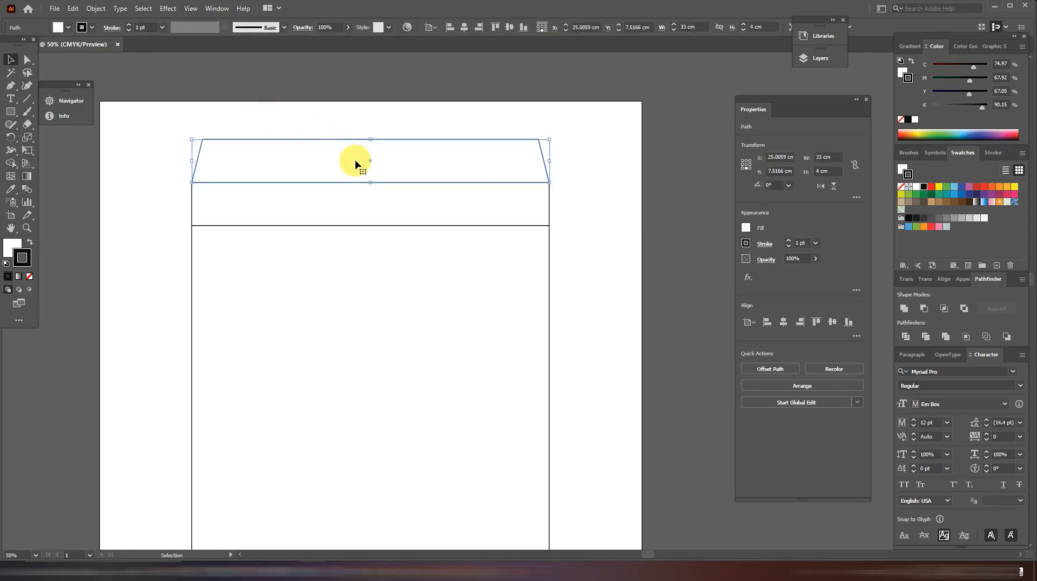
key("Return")
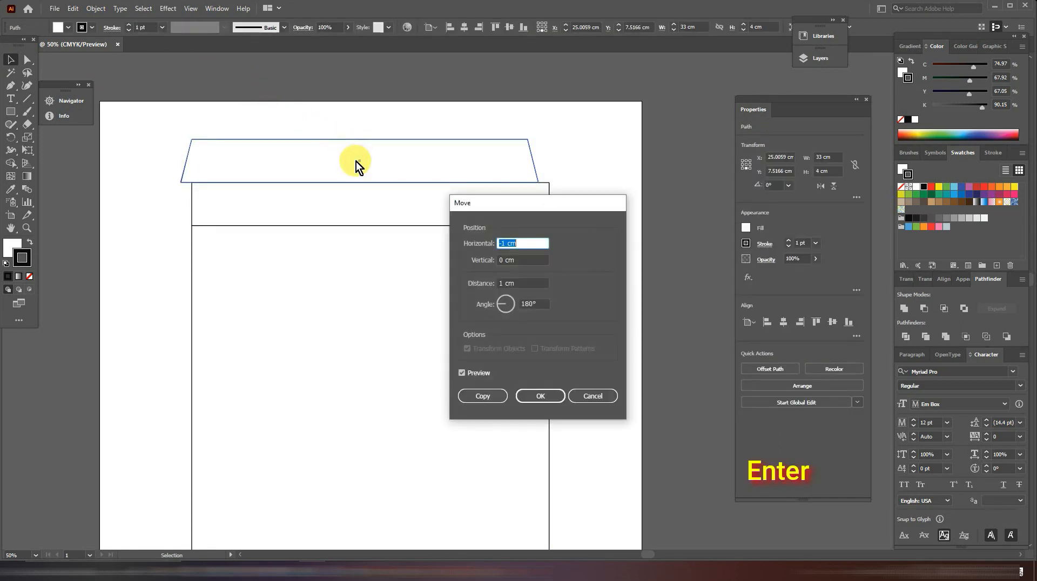
type("0")
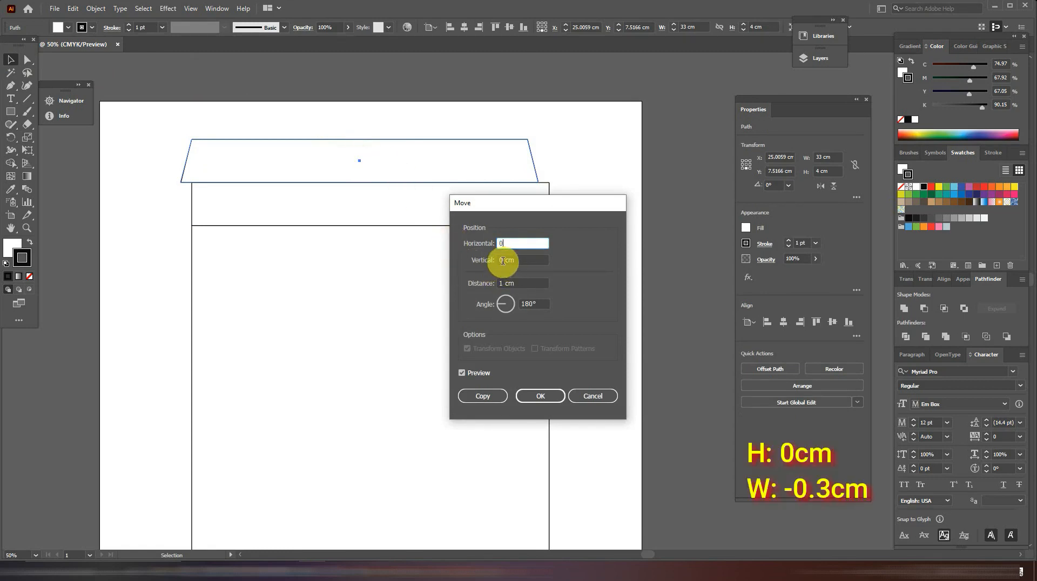
double_click(503, 260)
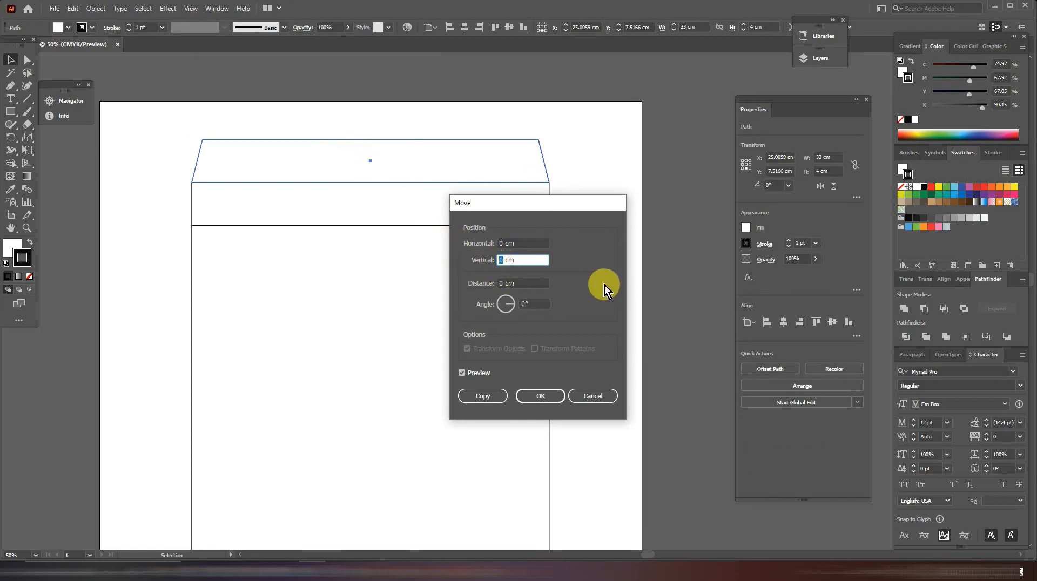
type("-0.3")
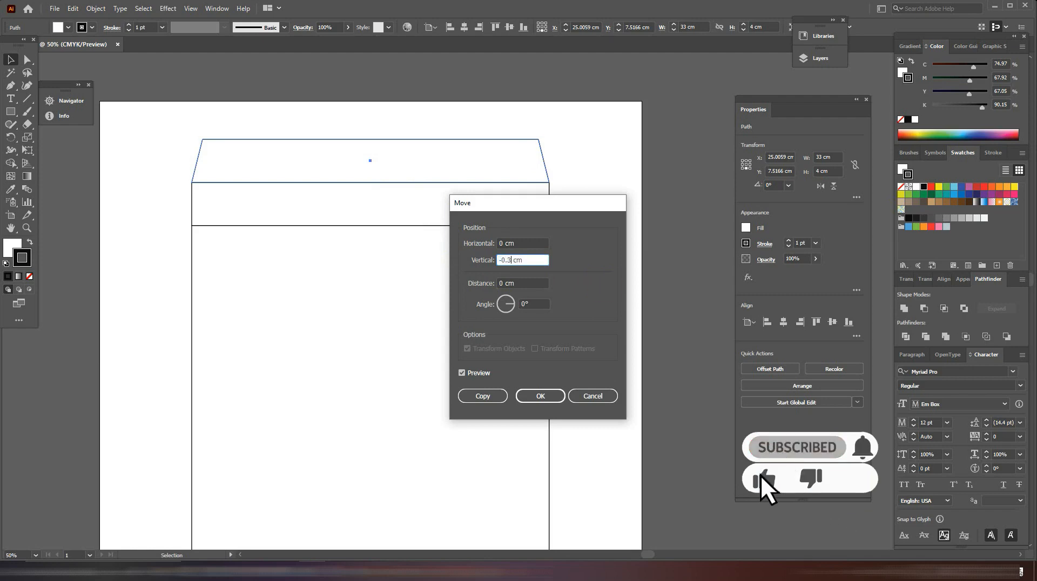
left_click(541, 397)
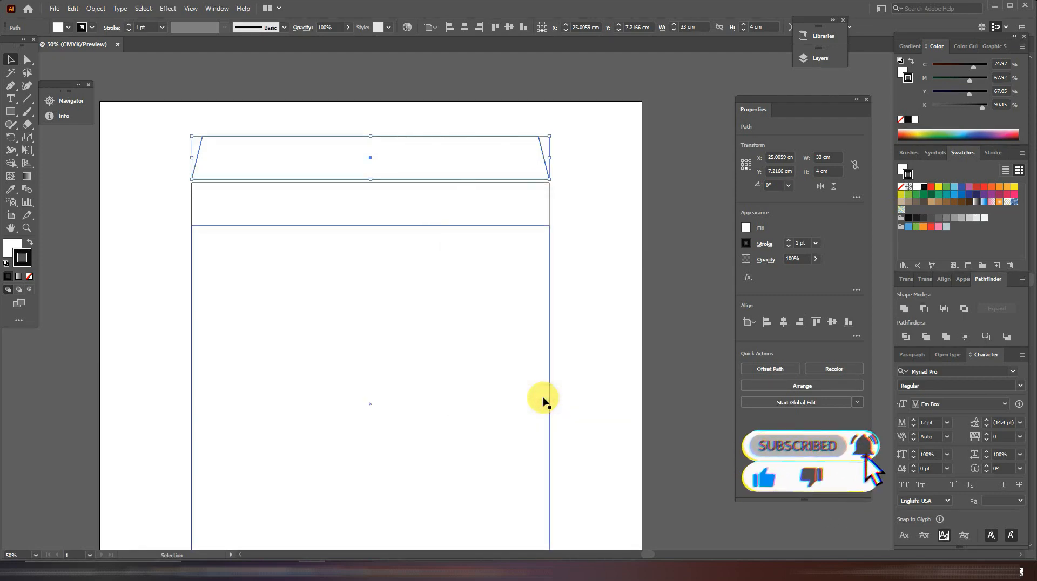
Step: Draw a short vertical line closing the gap between the tapered top flap and the strip below at their left ends
key("ctrl+=")
key("ctrl+=")
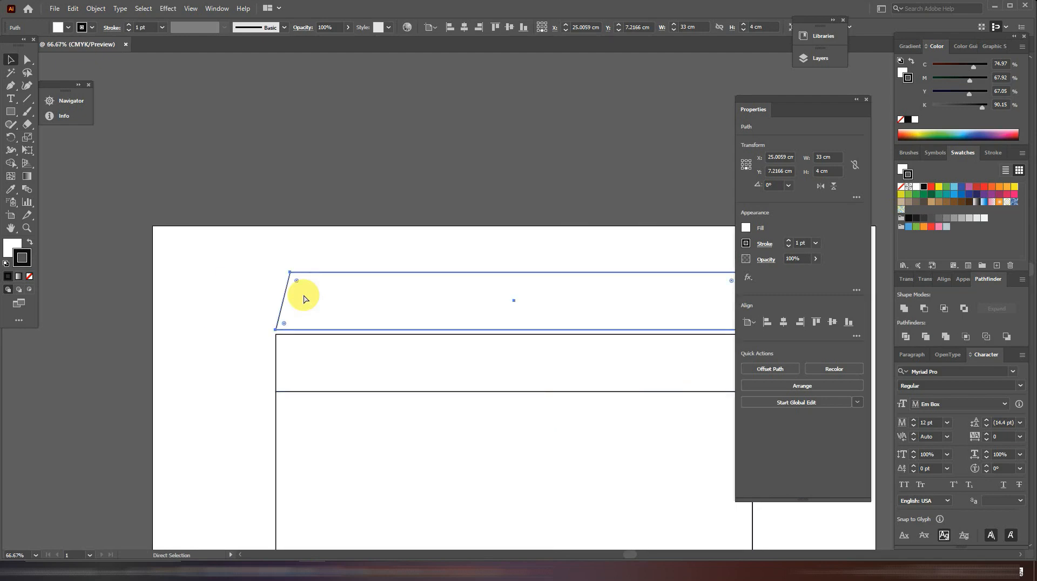
left_click(139, 162)
left_click(29, 98)
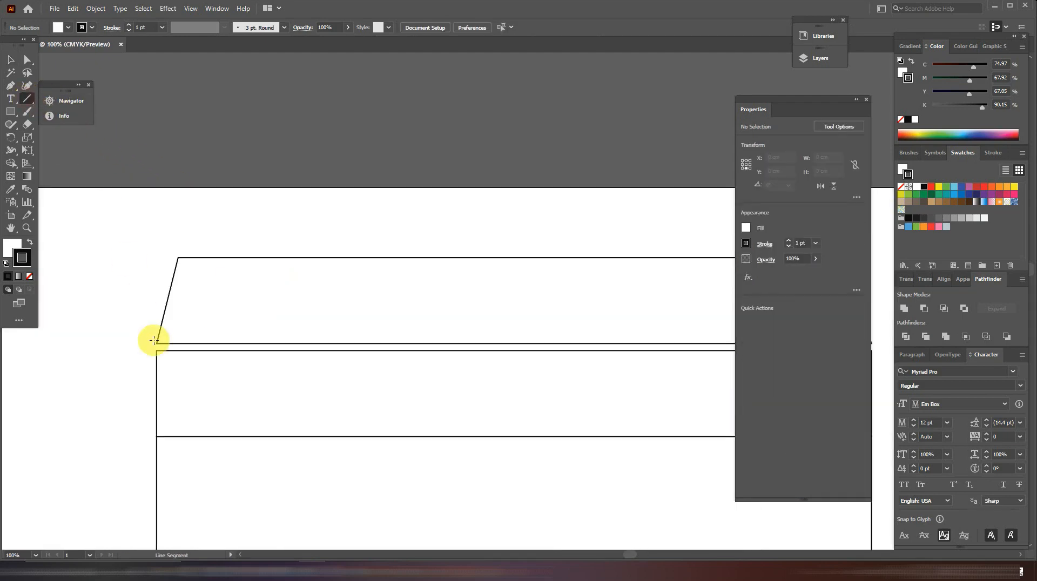
key("ctrl+=")
left_click_drag(146, 335, 513, 347)
left_click_drag(352, 379, 350, 389)
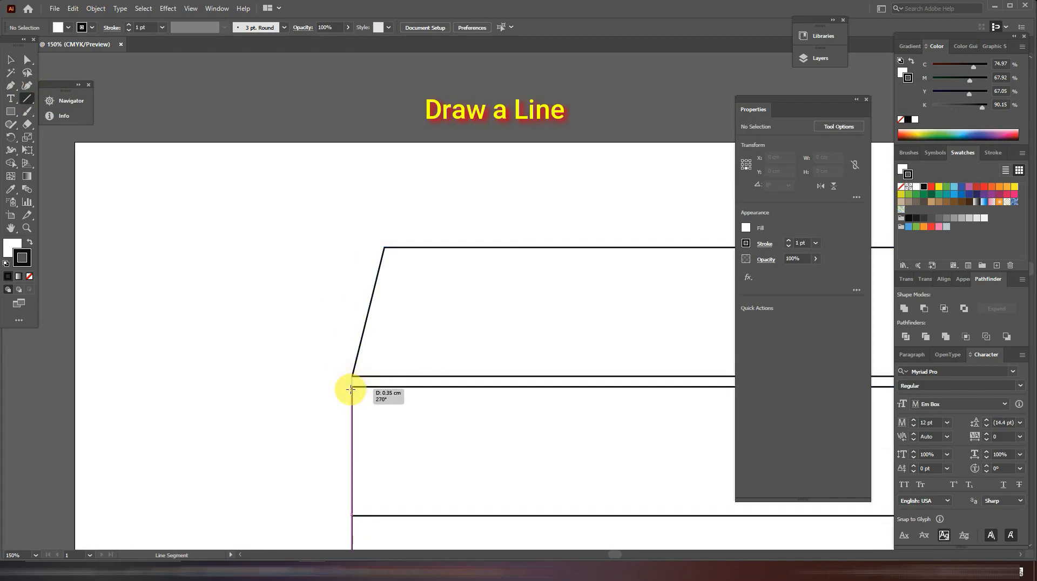
left_click_drag(352, 387, 351, 384)
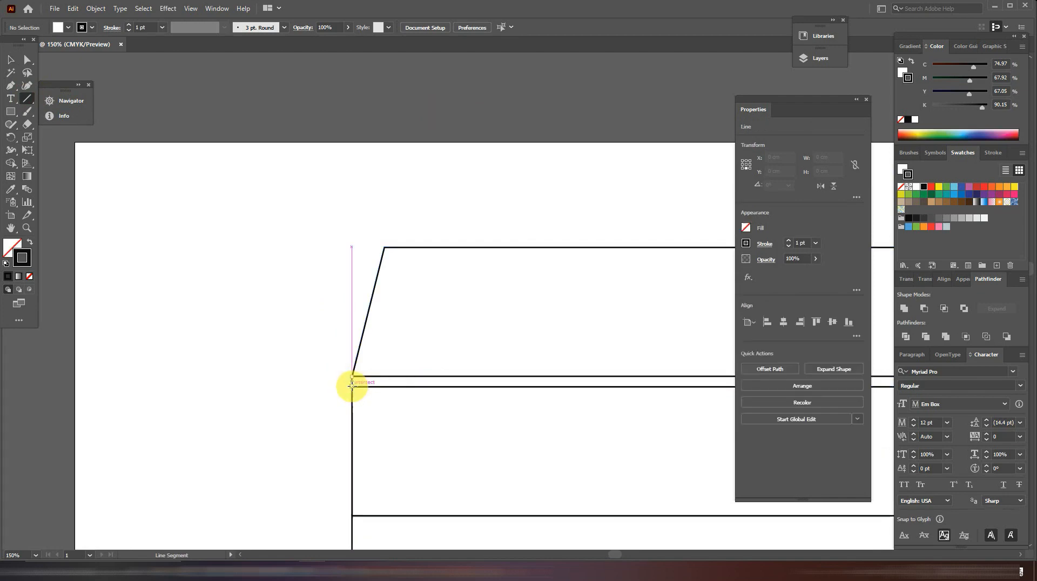
key("v")
Step: Draw a matching short vertical line closing the gap between the tapered top flap and the strip at their right ends
left_click_drag(396, 197, 140, 167)
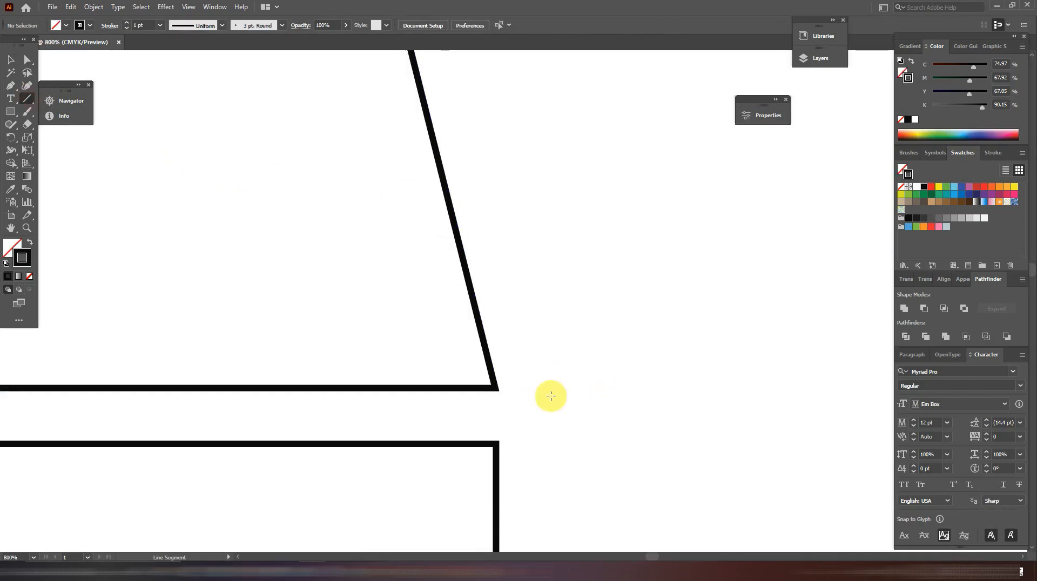
left_click_drag(494, 388, 492, 444)
key("ctrl+minus")
key("ctrl+minus")
key("ctrl+minus")
key("ctrl+minus")
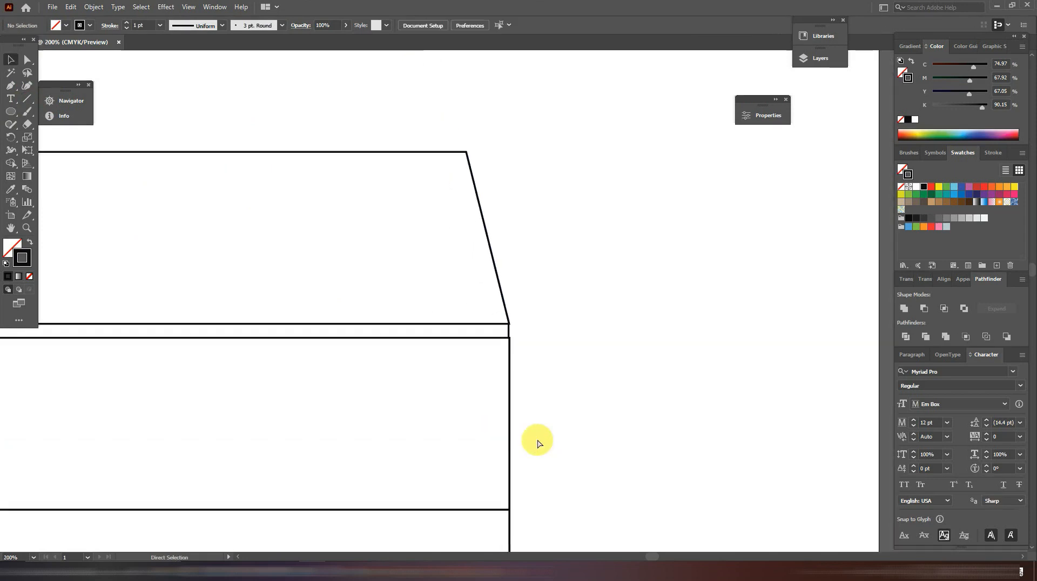
left_click_drag(329, 444, 530, 196)
key("ctrl+minus")
key("ctrl+minus")
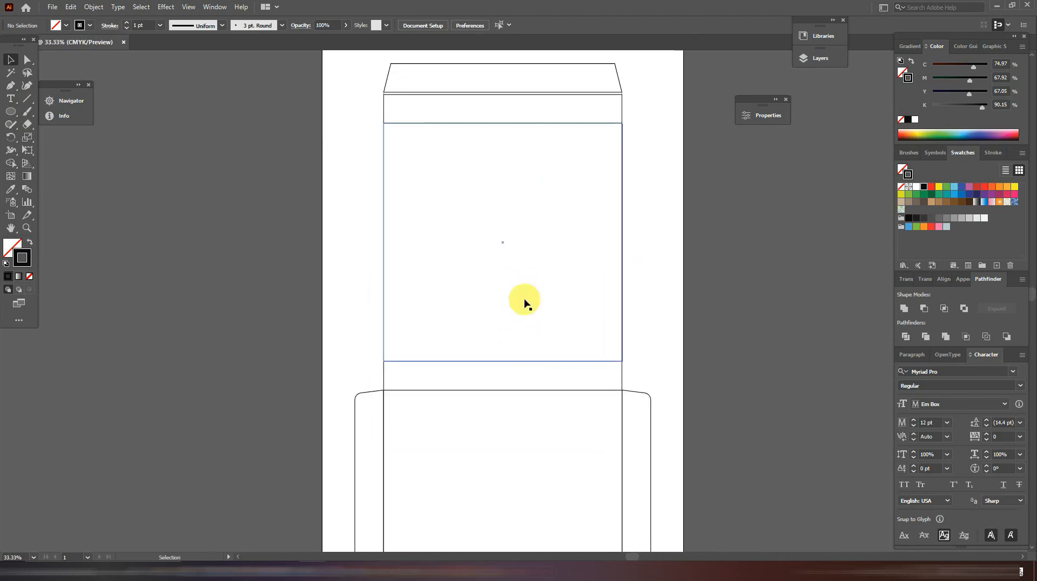
Step: Copy the 33 × 4 cm strip between the two square panels and paste it in front
left_click(452, 378)
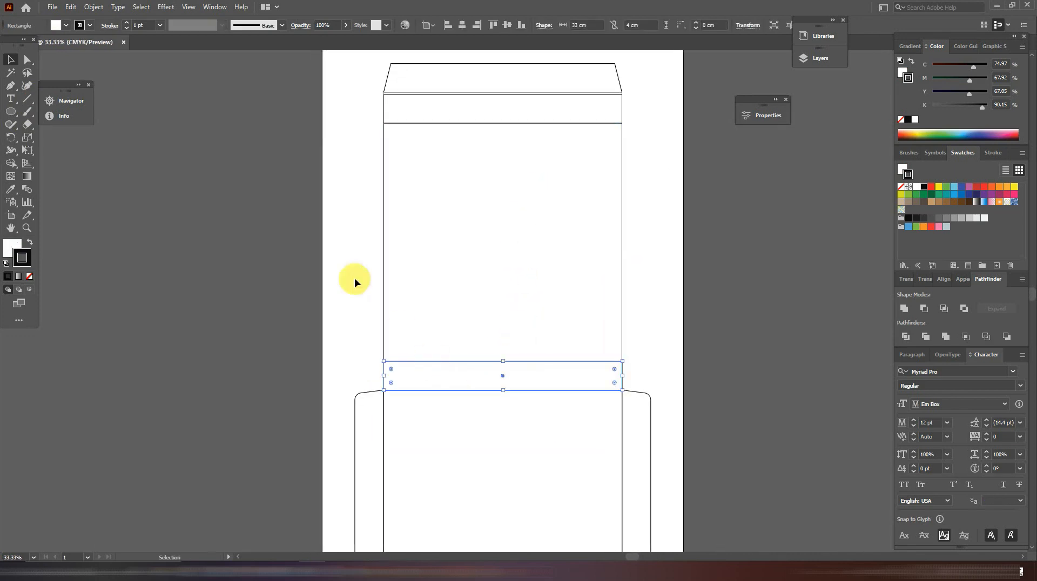
left_click(74, 12)
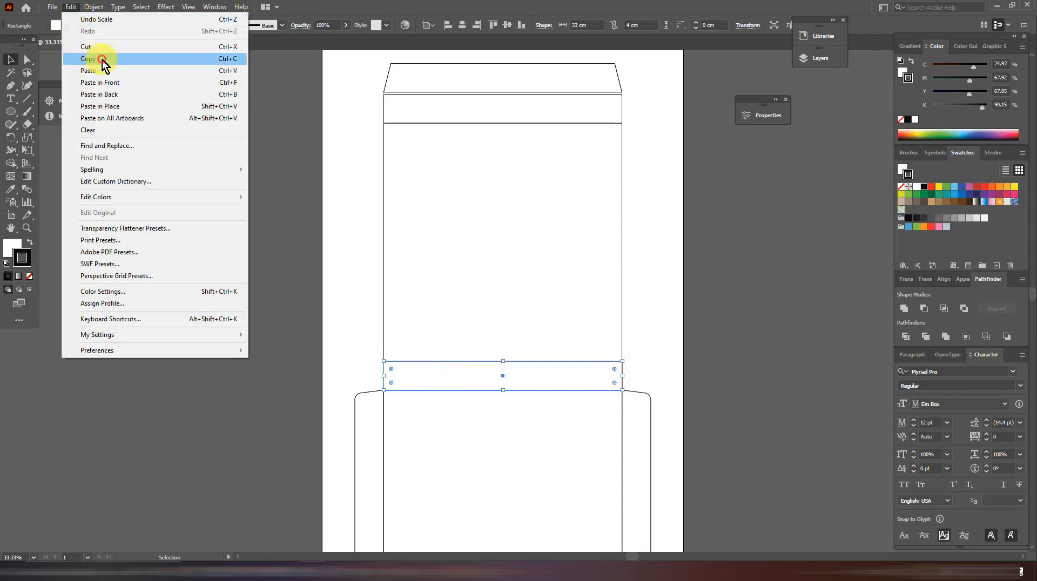
left_click(91, 58)
left_click(74, 8)
left_click(111, 82)
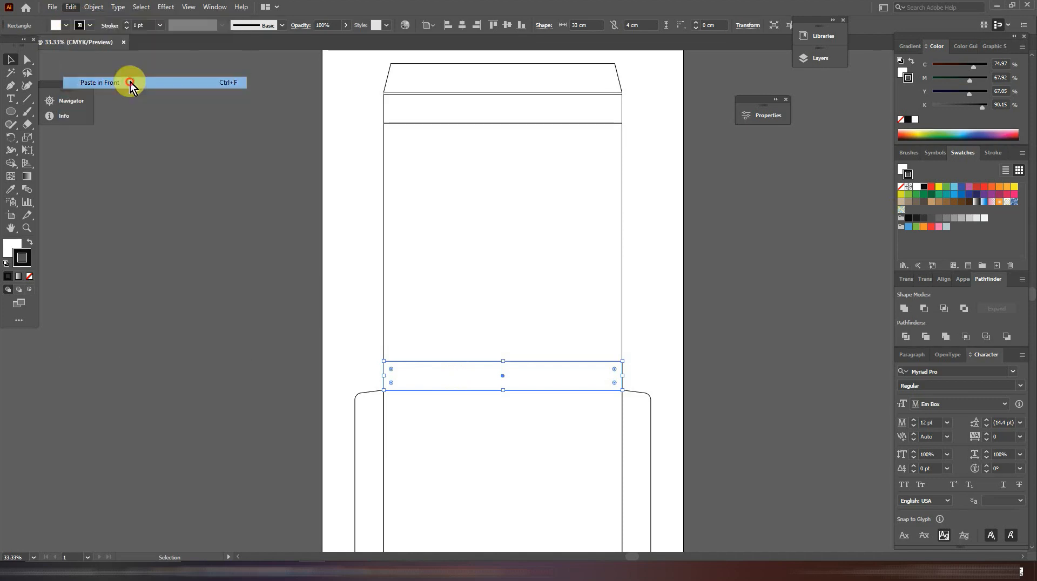
Step: Rotate the pasted strip upright and place one copy along each side edge of the upper square panel
left_click_drag(465, 375, 471, 256)
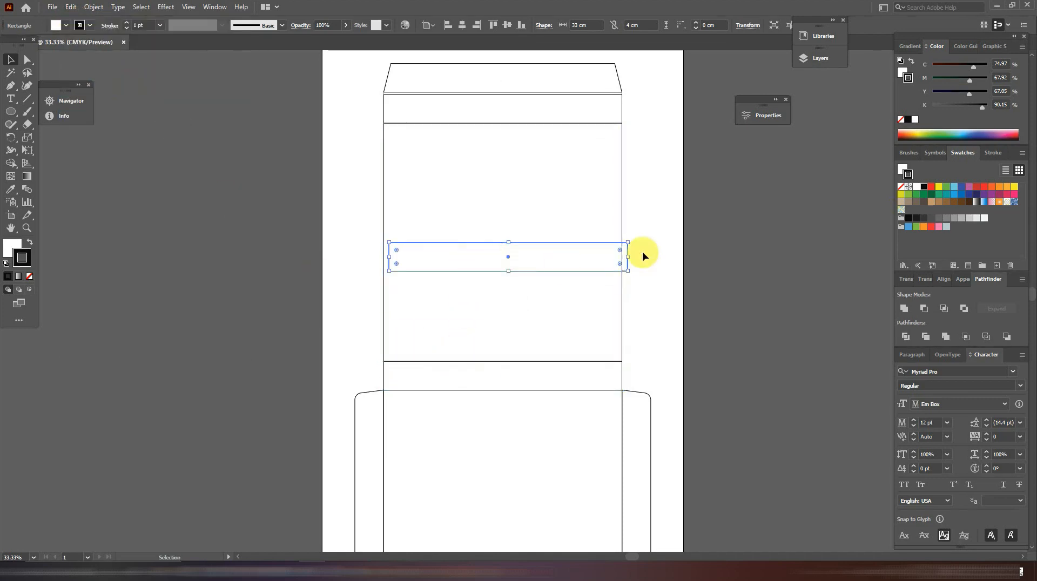
left_click_drag(632, 240, 510, 344)
left_click_drag(509, 259, 371, 234)
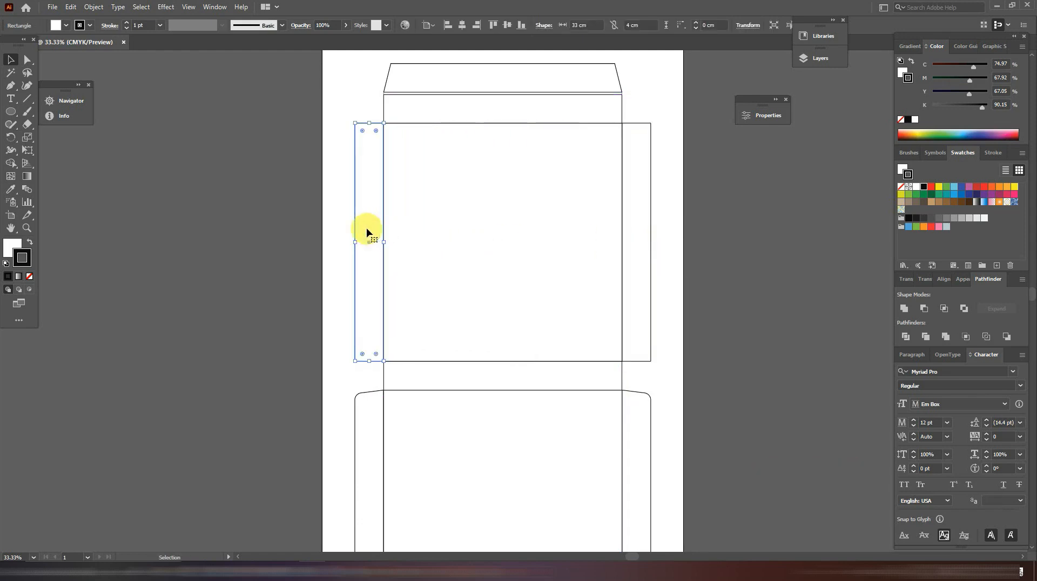
Step: Duplicate the left side strip, shorten the copy to about 3.92 cm, and place one such square at each end of the middle strip
left_click(73, 7)
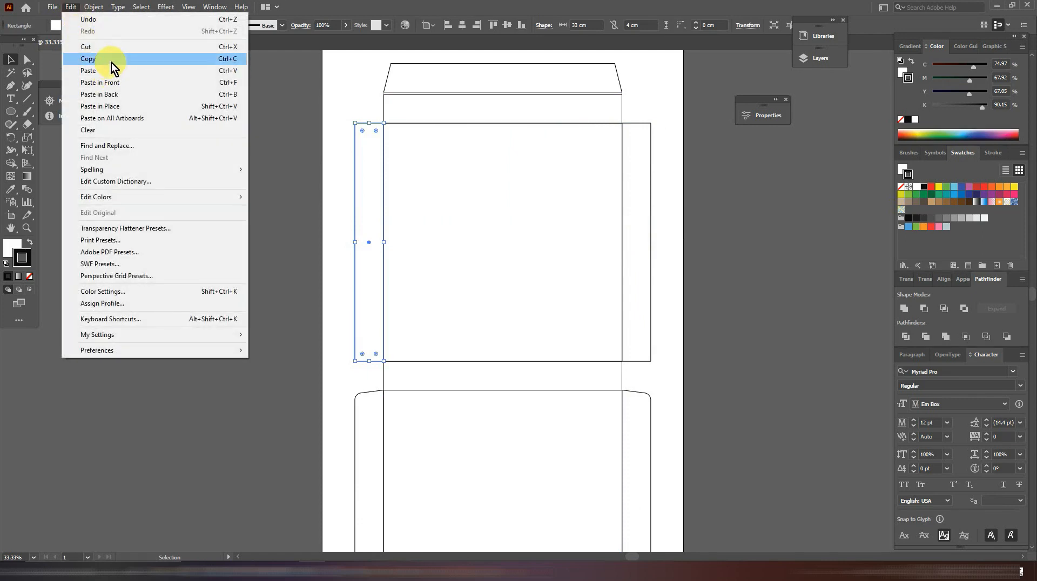
left_click(112, 63)
left_click(70, 7)
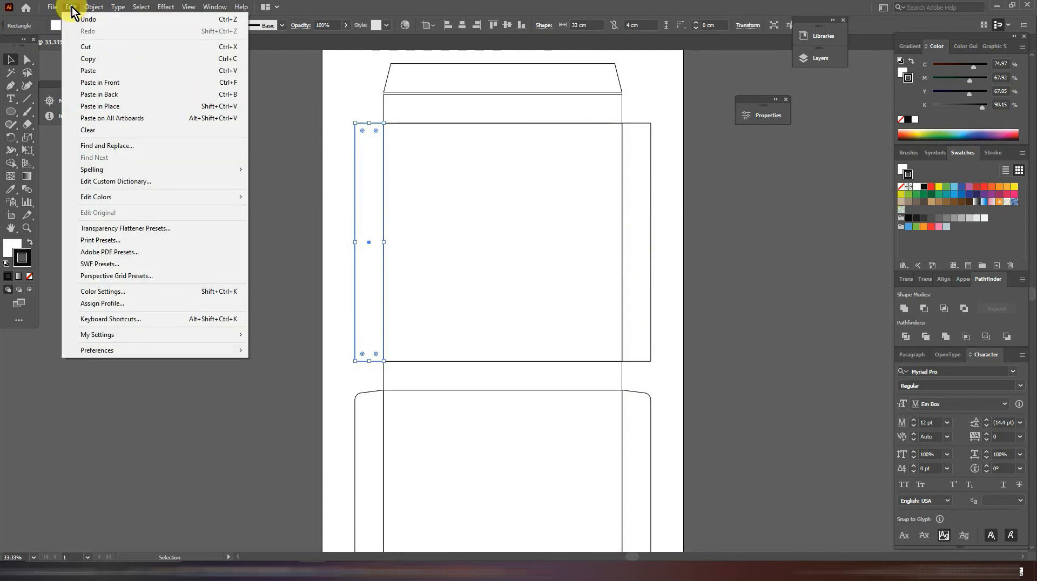
left_click(138, 81)
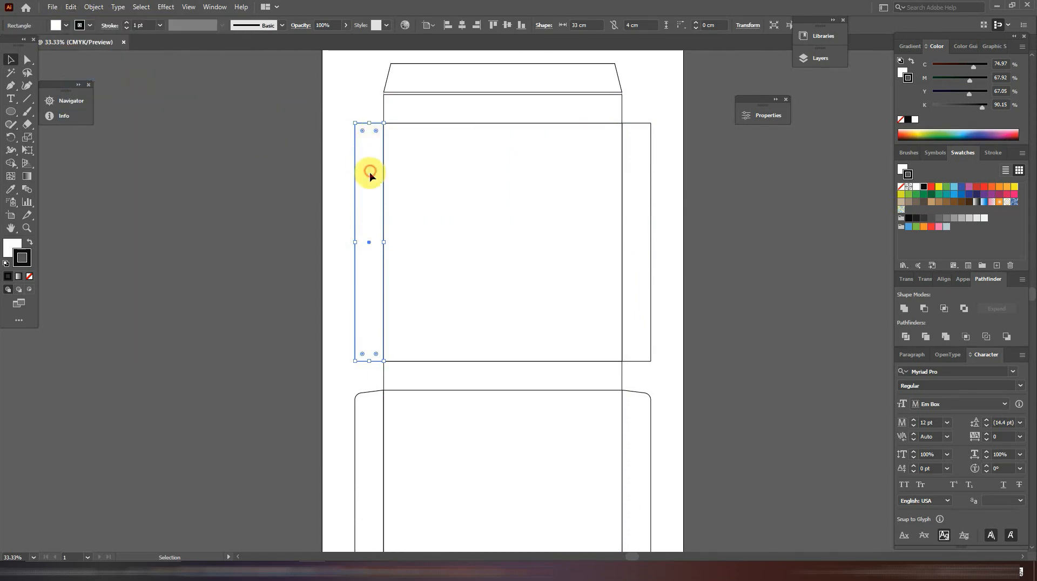
left_click_drag(371, 174, 371, 202)
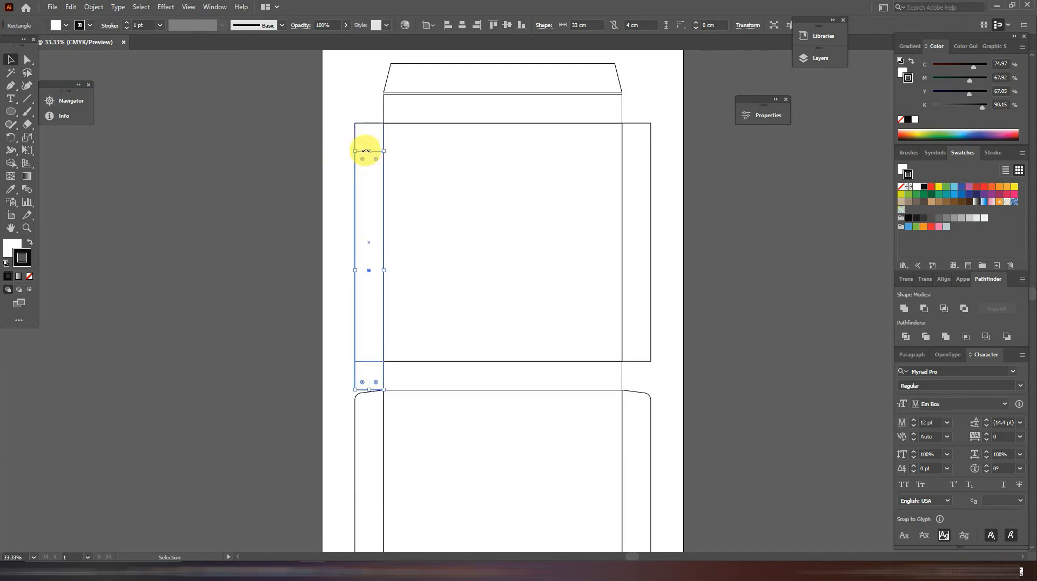
left_click_drag(369, 151, 635, 377)
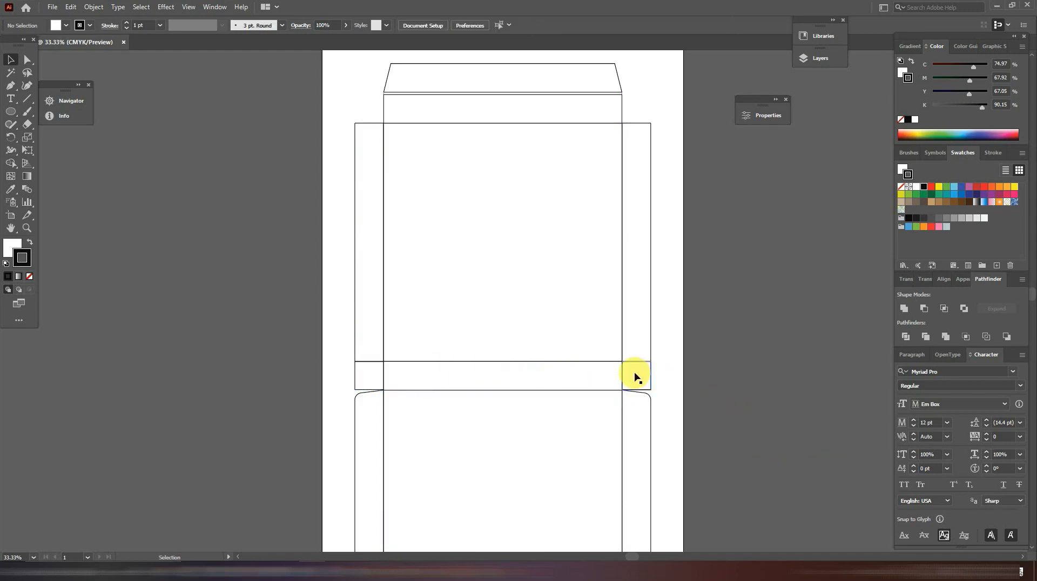
Step: Duplicate both end squares of the middle strip to the two ends of the strip above the upper panel
left_click(635, 376)
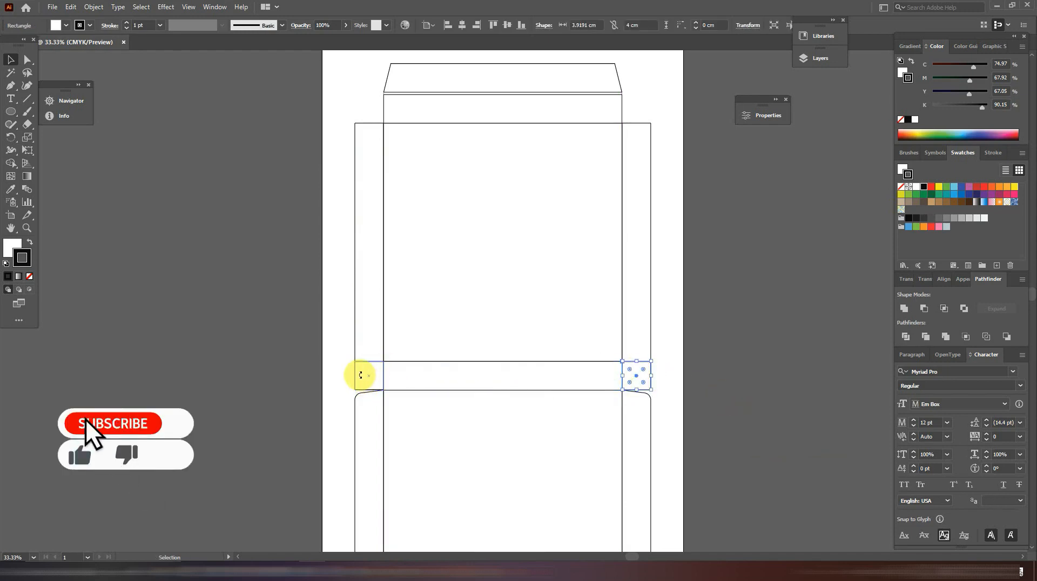
left_click(362, 378, "shift")
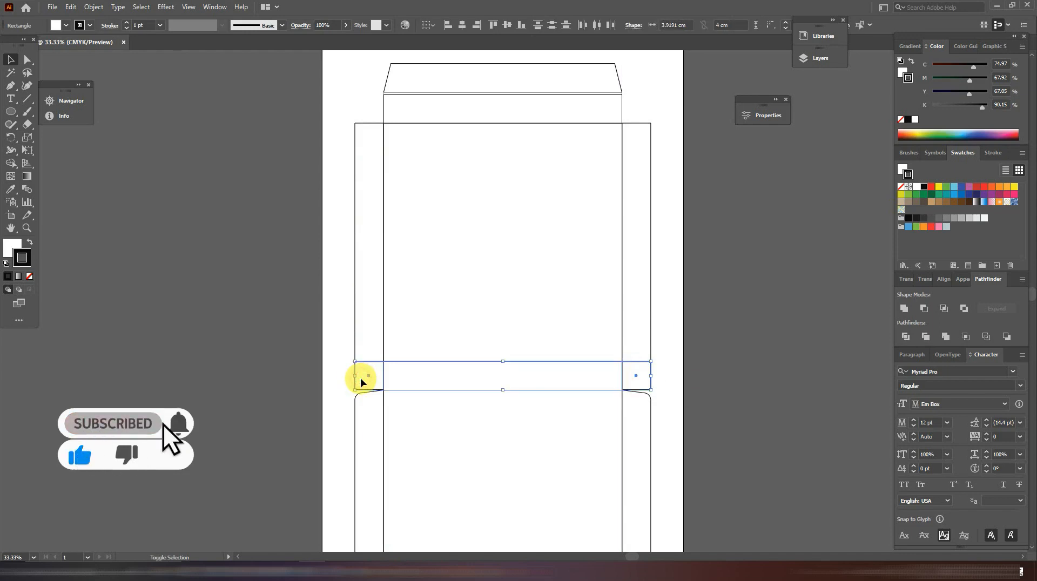
left_click_drag(366, 382, 365, 120)
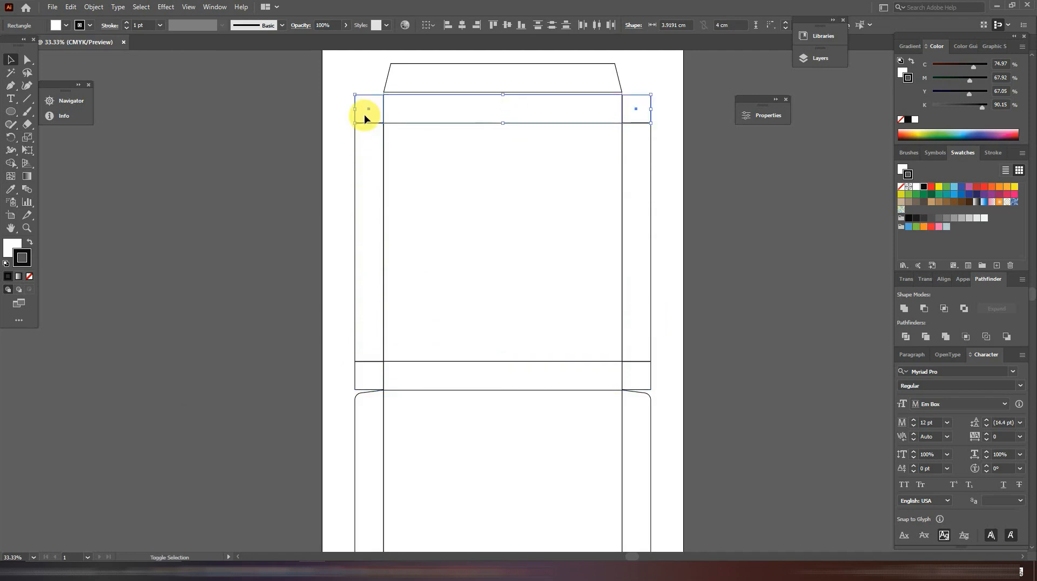
left_click(667, 241)
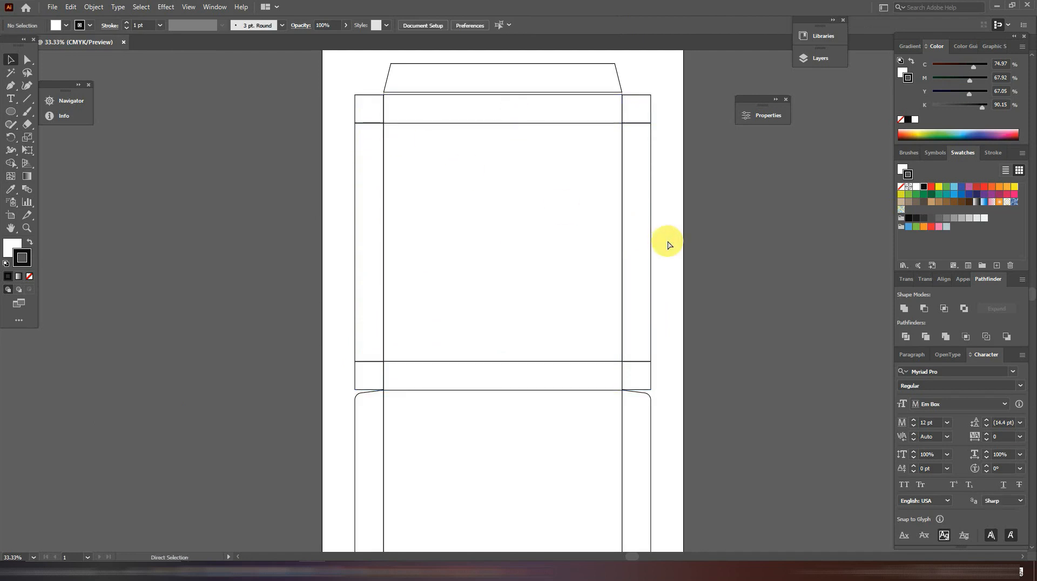
Step: Duplicate the square at the upper strip's right end and place the copy directly above it
key("ctrl+plus")
left_click_drag(621, 158, 494, 450)
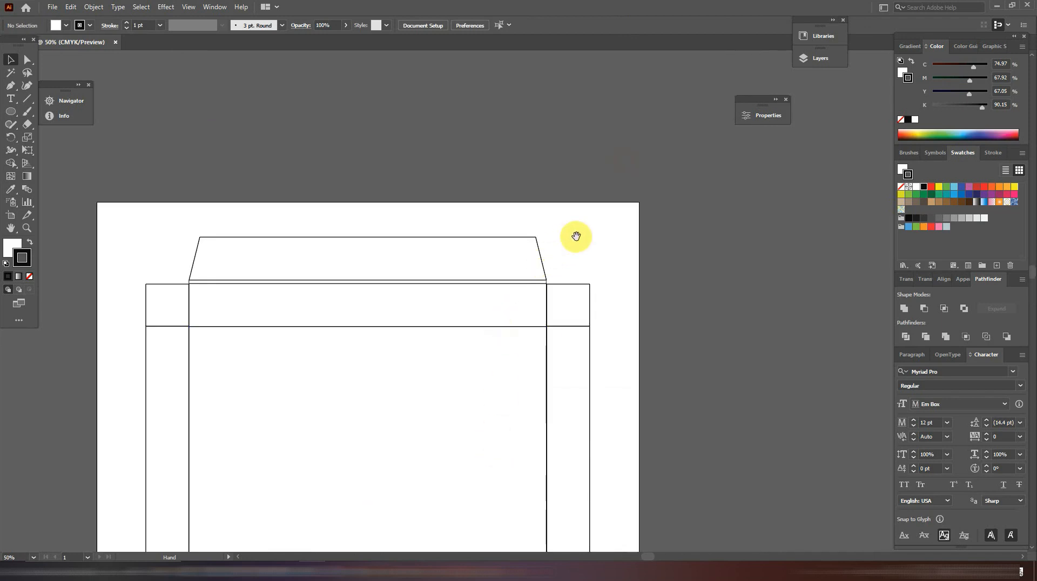
left_click_drag(576, 236, 546, 237)
key("ctrl+plus")
left_click(546, 296)
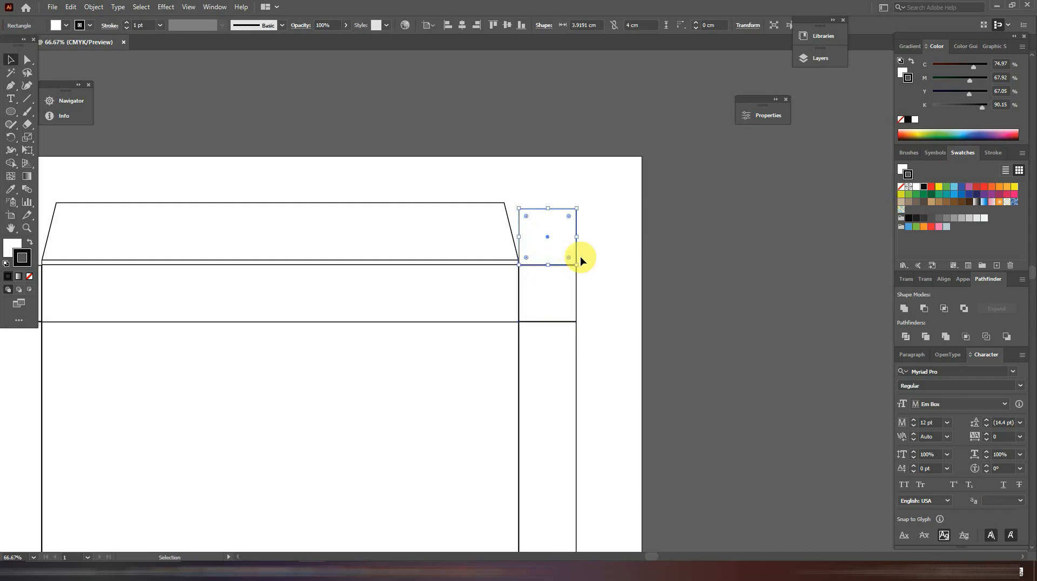
Step: Move the new square's top-right anchor point horizontally by -0.5 cm, with 0 cm vertical offset
left_click(28, 60)
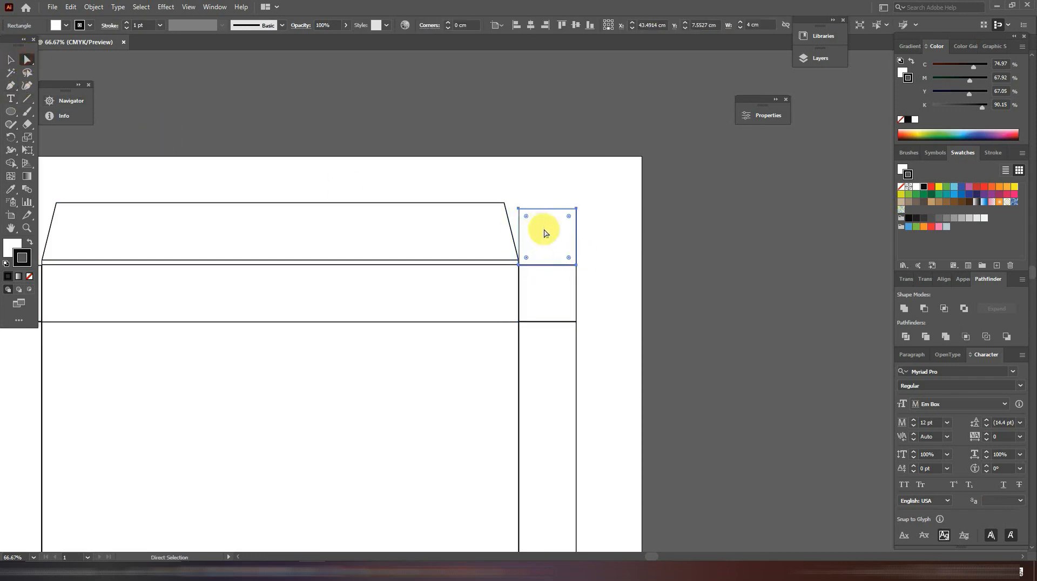
left_click(603, 216)
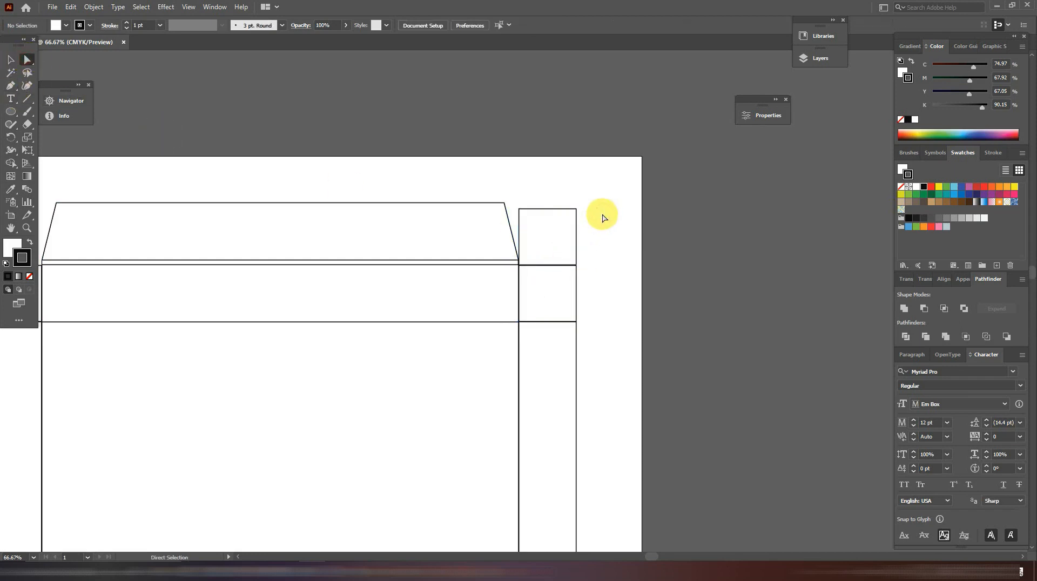
left_click(575, 208)
key("Return")
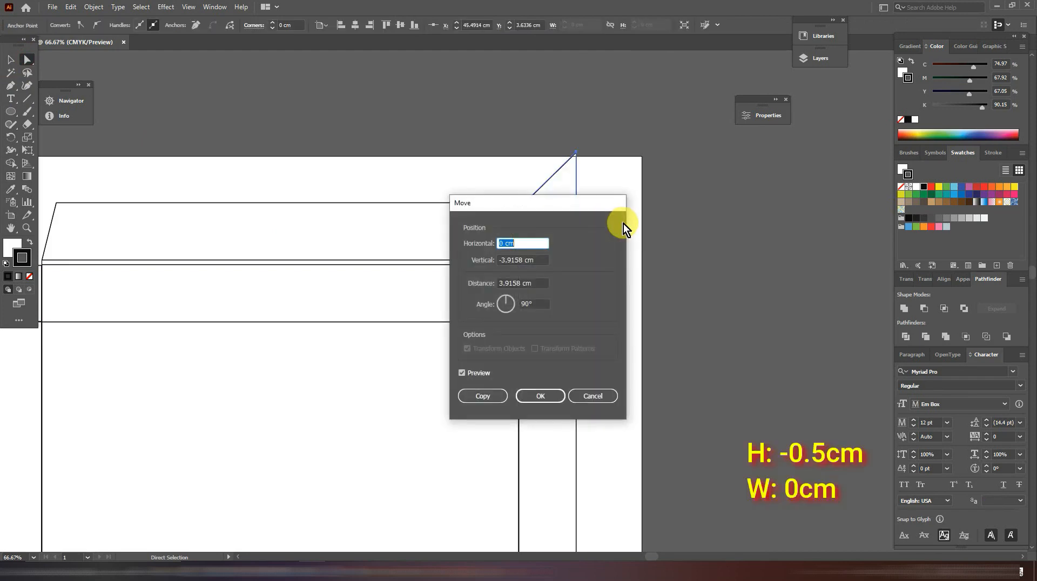
type("-0.5")
left_click_drag(523, 260, 458, 263)
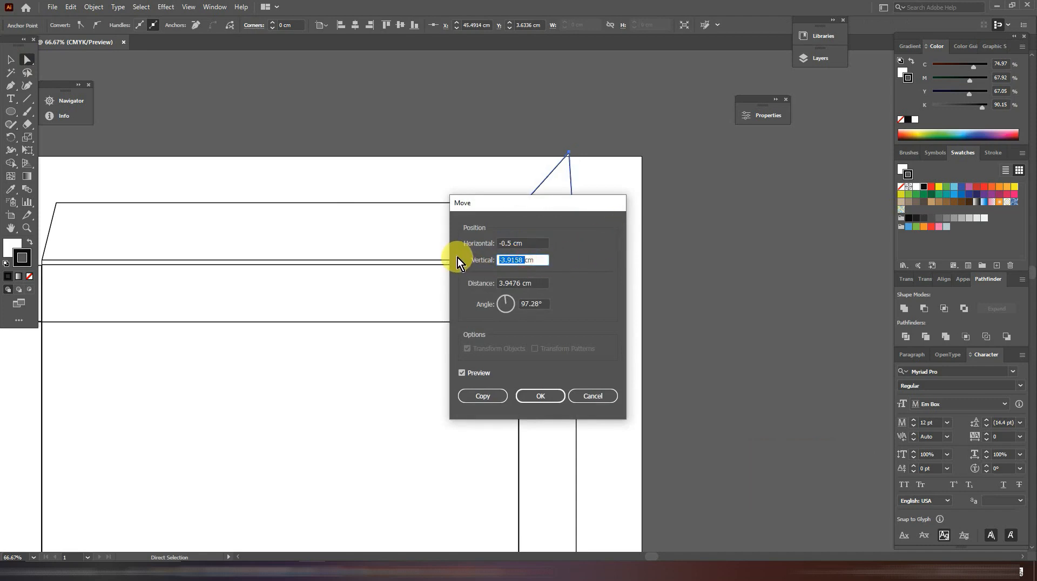
type("0")
left_click(540, 399)
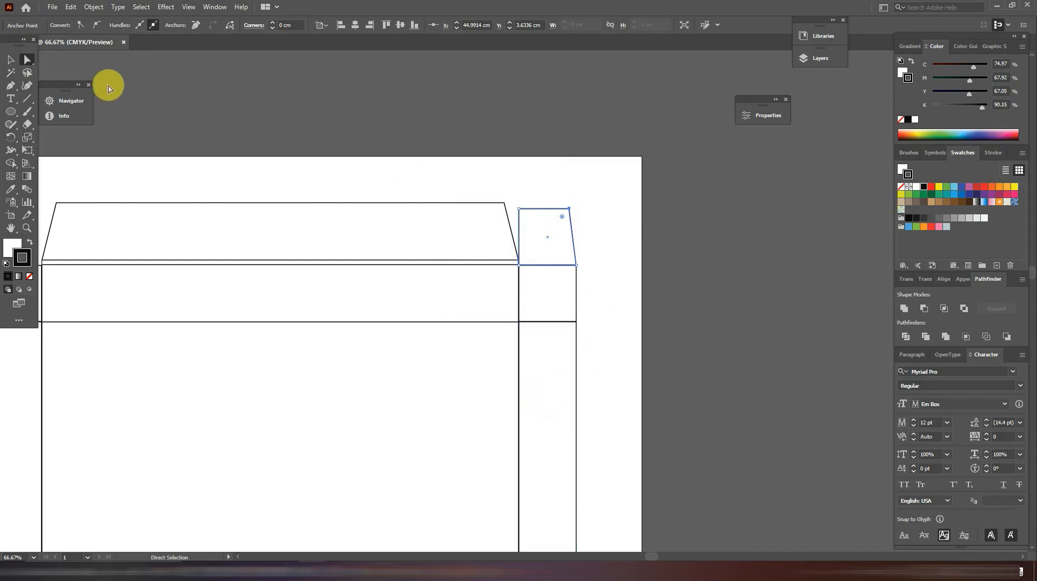
Step: Add an anchor point near the lower end of the small flap's slanted edge and shift it about 0.3 cm inward
left_click(10, 89)
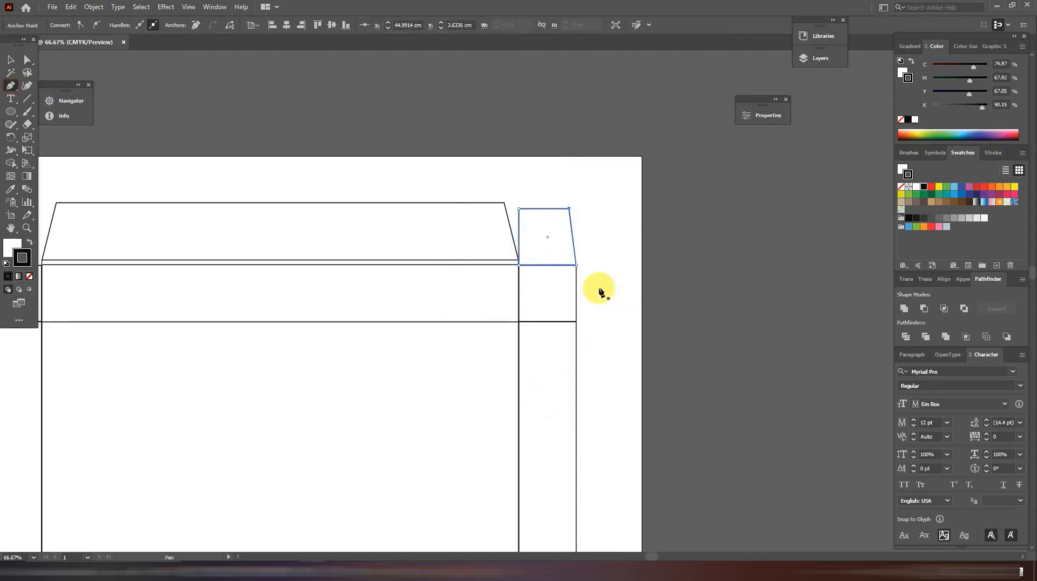
key("ctrl+plus")
key("ctrl+plus")
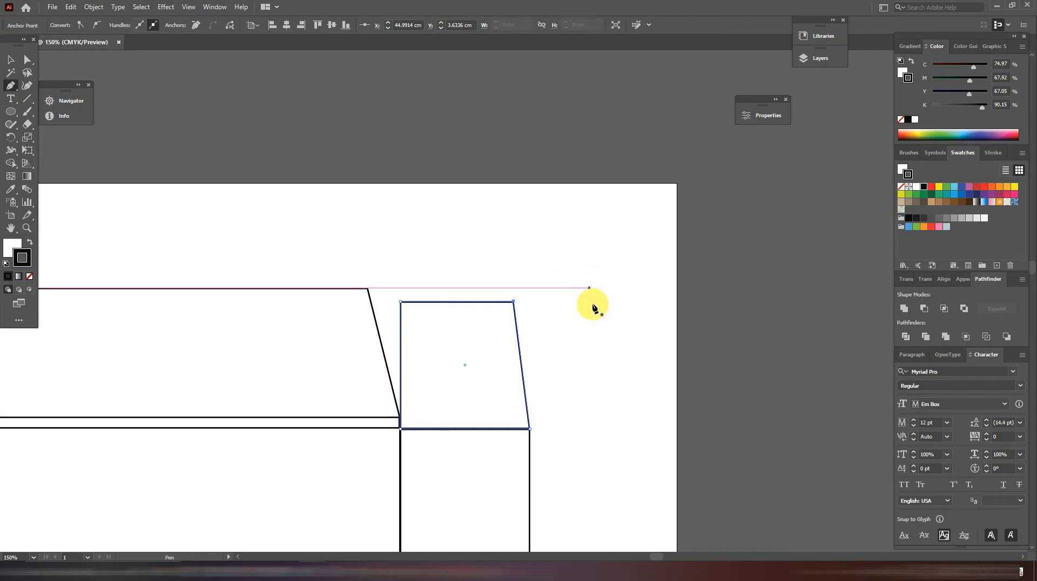
left_click(528, 419)
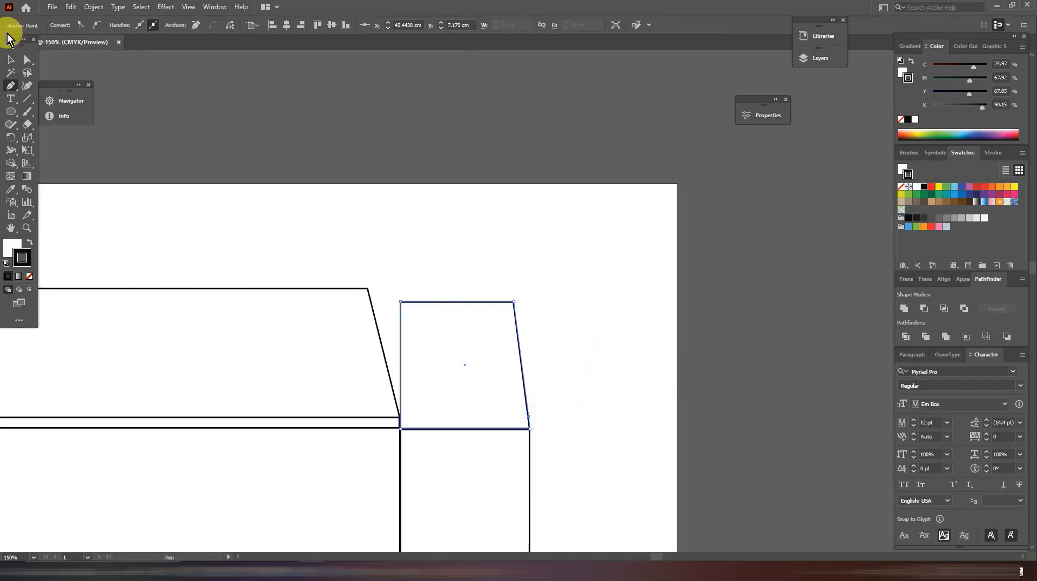
left_click(26, 60)
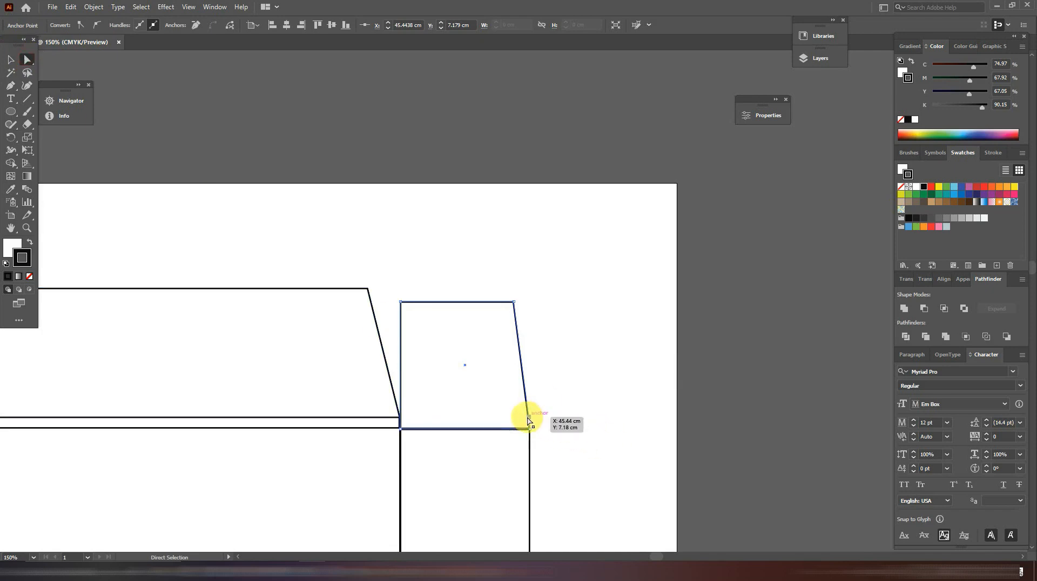
left_click_drag(528, 420, 519, 419)
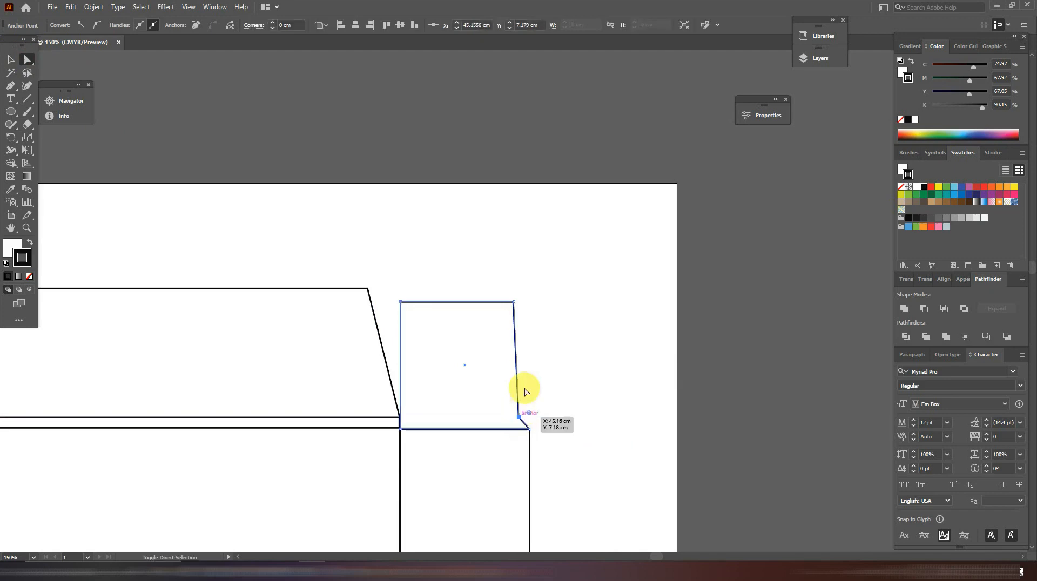
Step: Shift the small flap's top-right anchor point about 0.4 cm further inward
left_click(513, 302)
left_click_drag(513, 302, 500, 304)
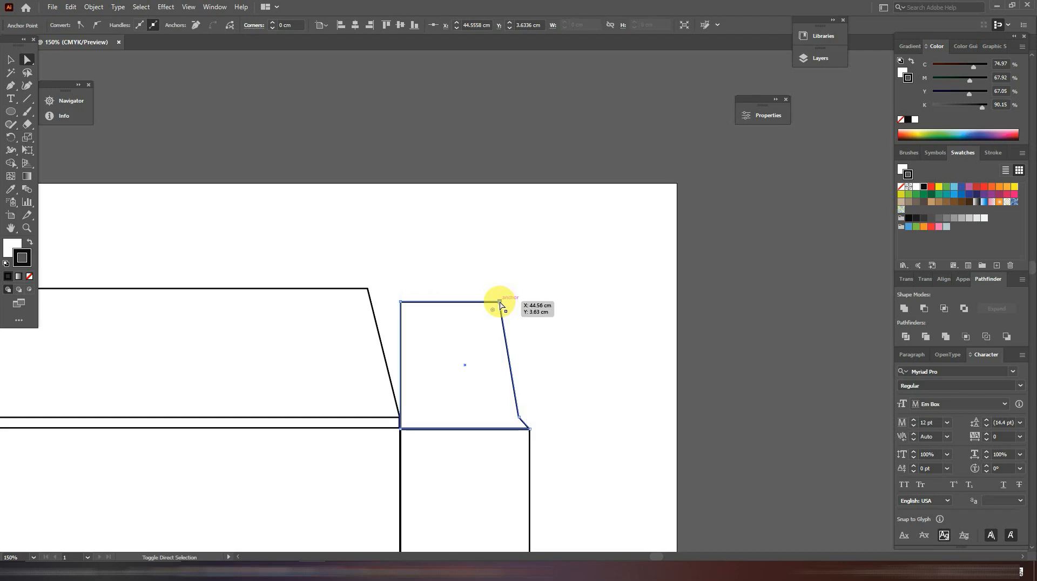
left_click(538, 307)
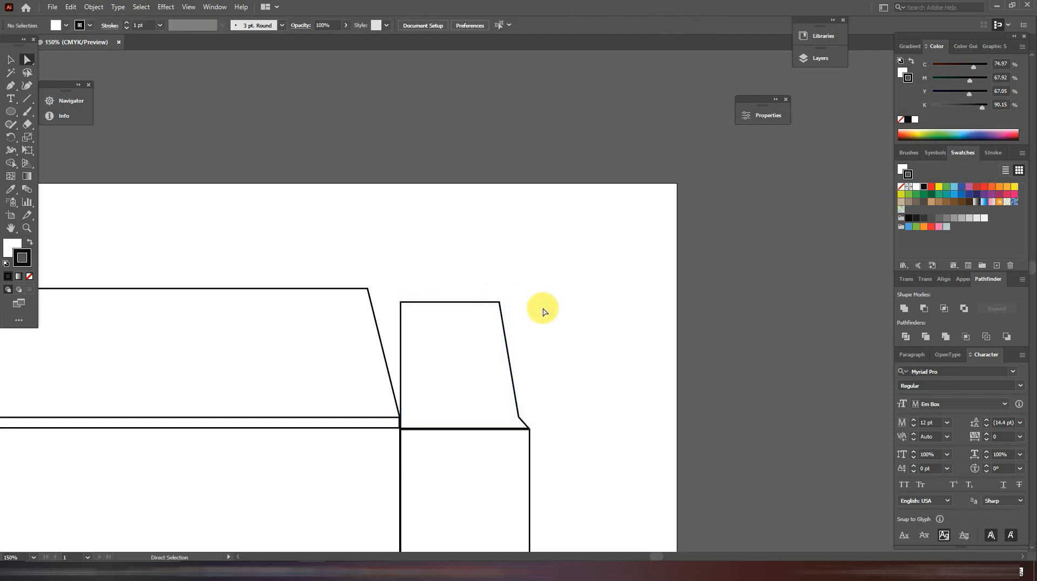
Step: Flip the small flap horizontally so its slanted edge faces the large tapered top flap
scroll(573, 289, "down", 3)
scroll(573, 290, "left", 1)
left_click(488, 280)
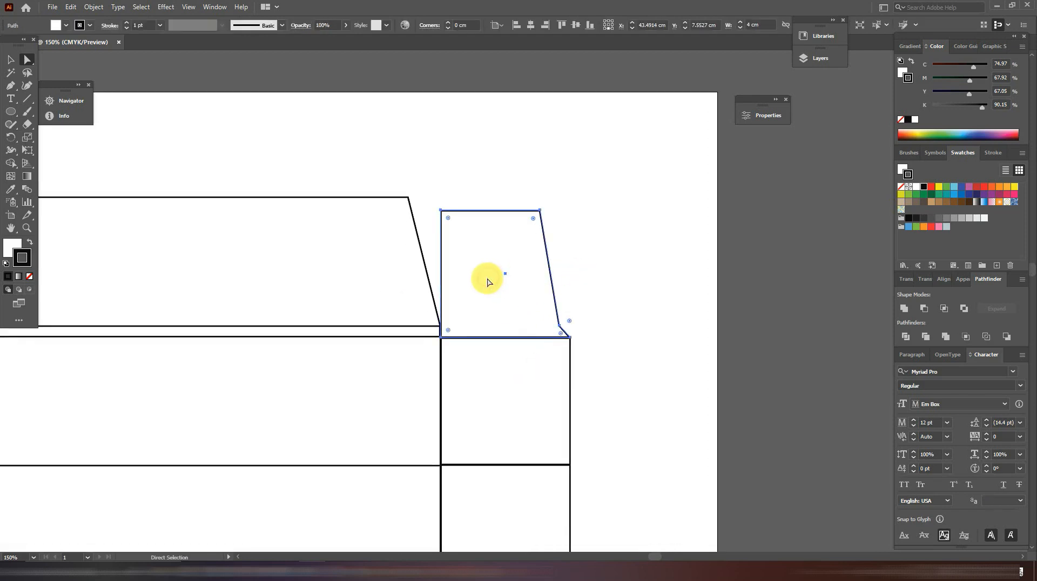
left_click(10, 59)
left_click(671, 275)
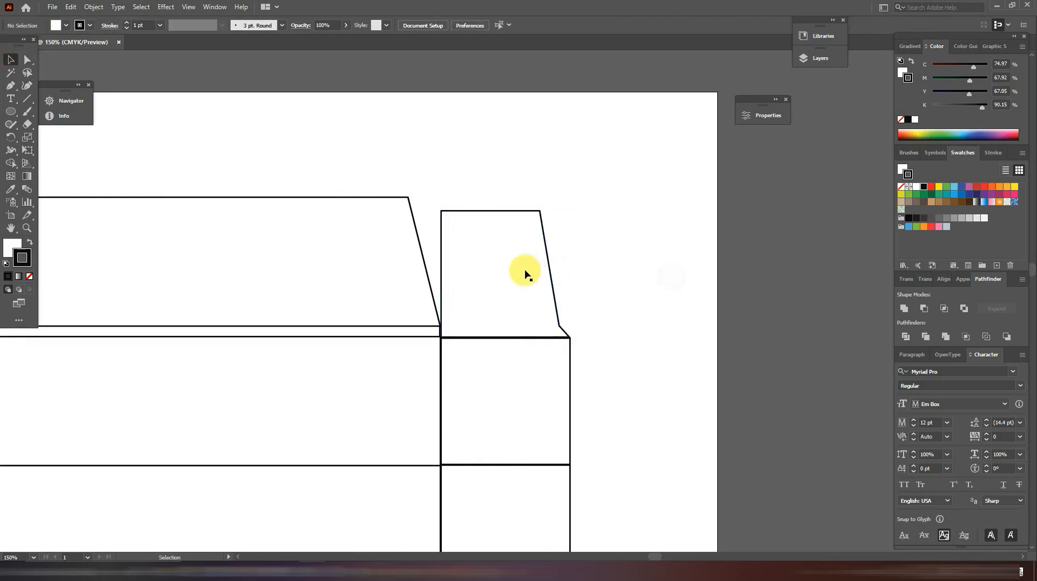
left_click(517, 273)
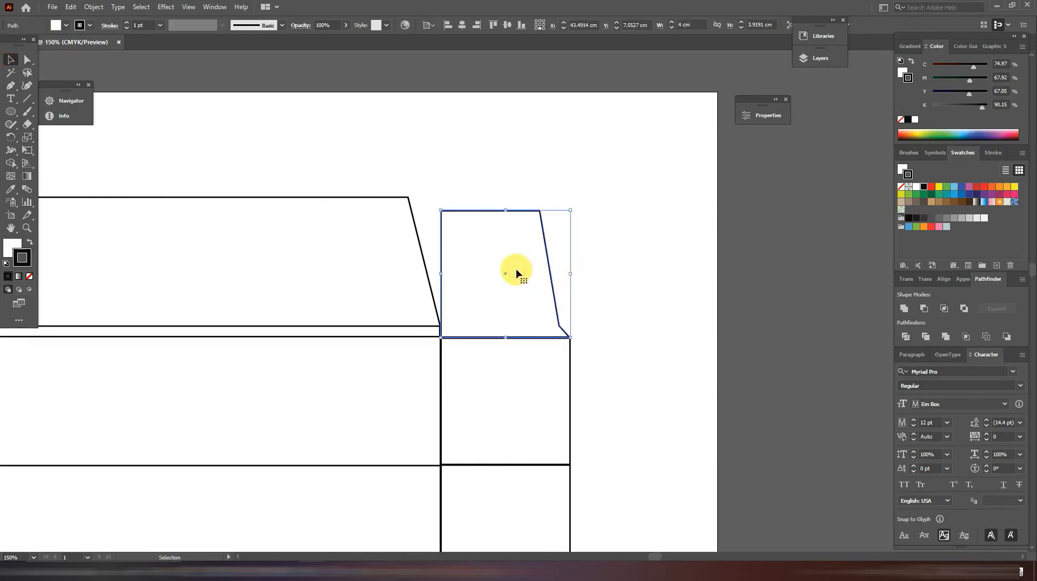
left_click(768, 116)
left_click(683, 186)
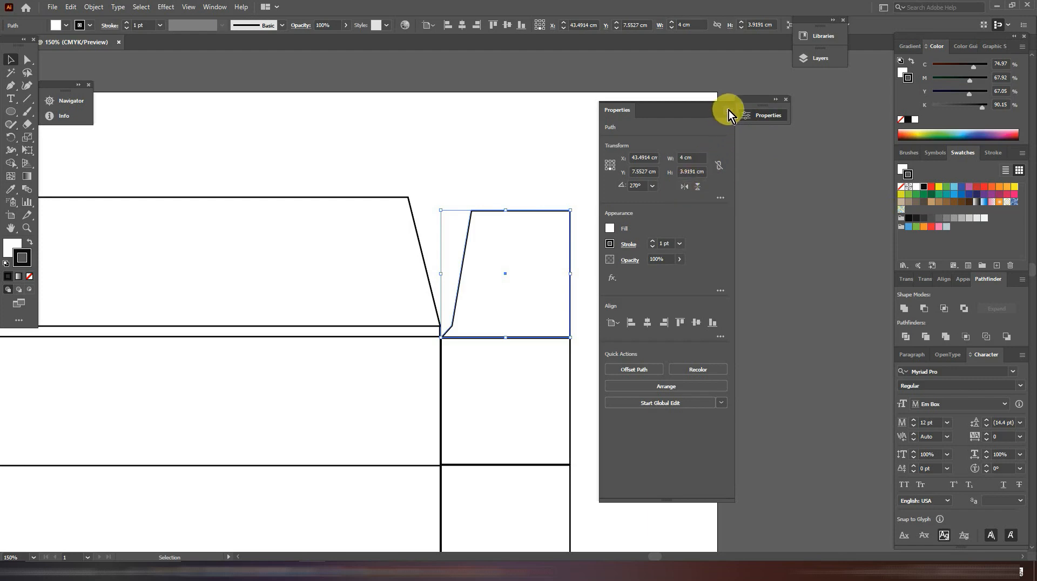
left_click(616, 310)
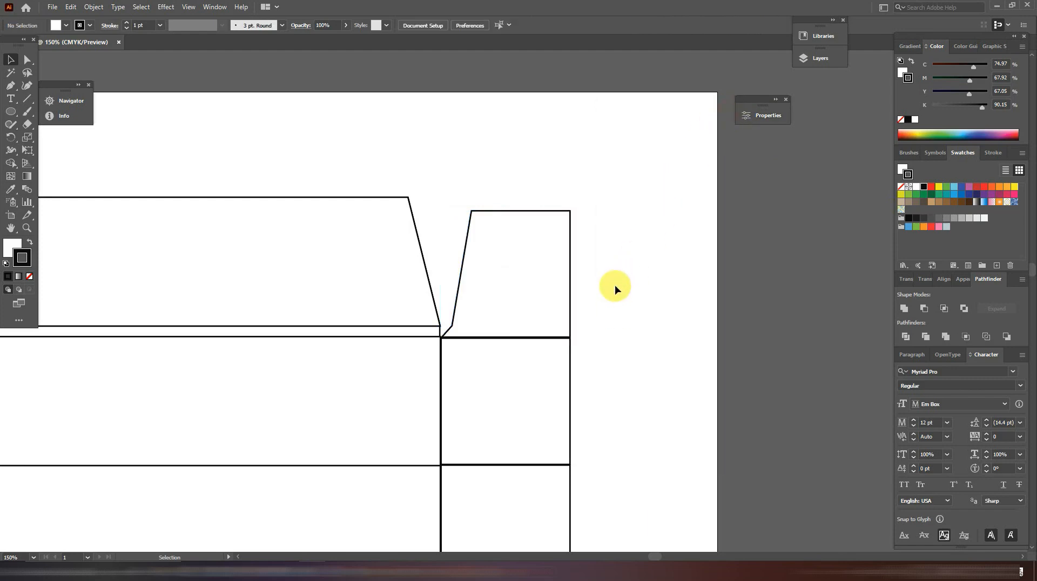
Step: Unite the flipped small flap and the square directly below it into one shape
left_click_drag(616, 289, 507, 399)
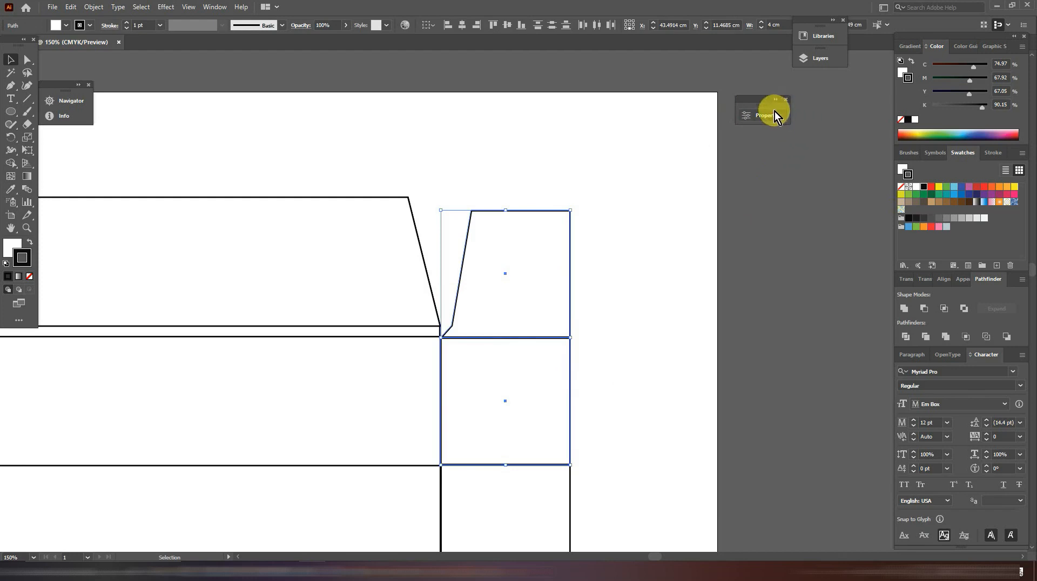
left_click(765, 115)
left_click(617, 369)
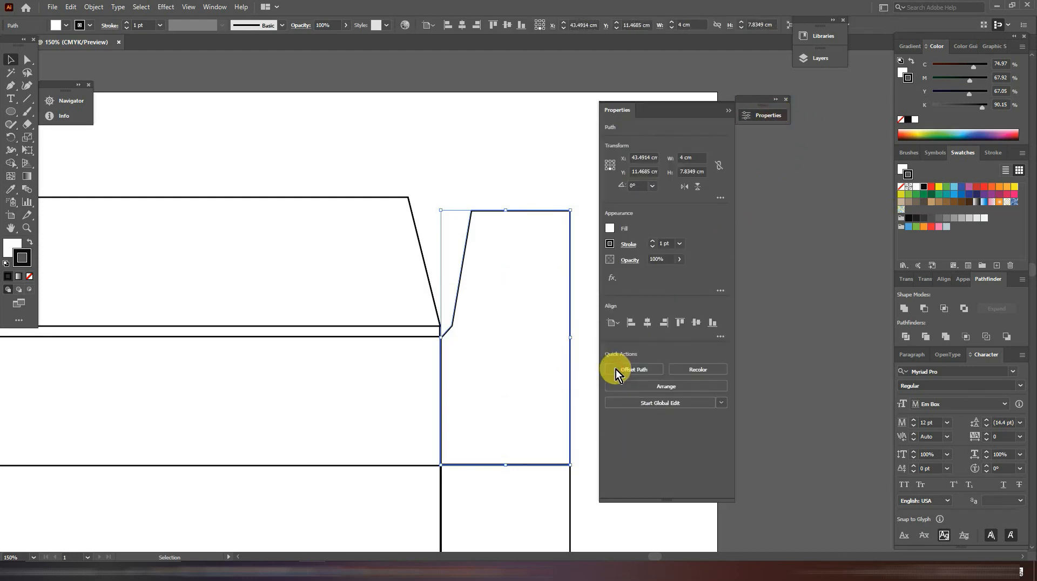
Step: Duplicate the united right-hand flap shape onto the upper-left corner in place of the square there, and delete the surplus copy beside it
left_click(728, 115)
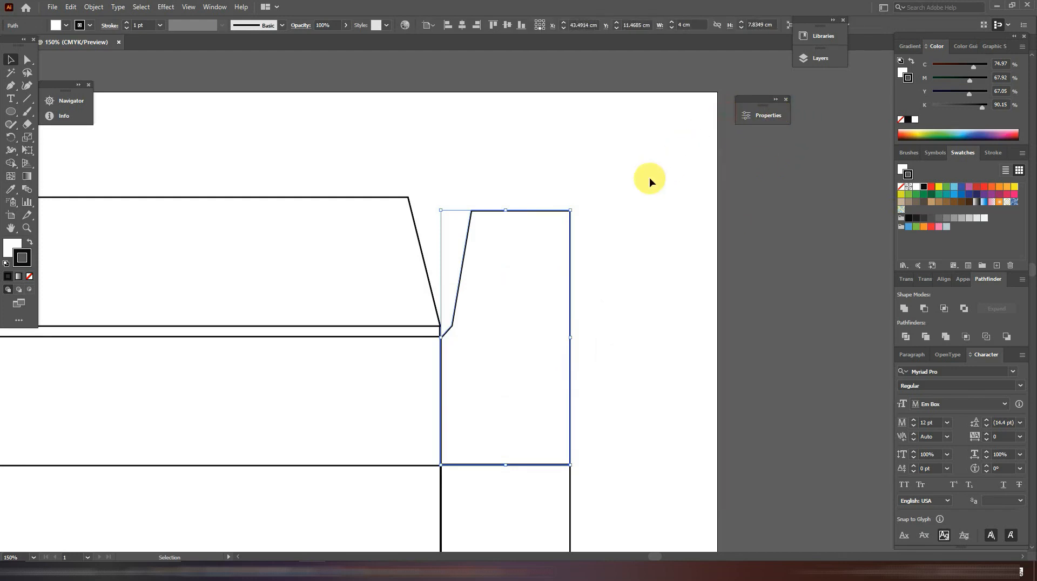
key("ctrl+minus")
key("ctrl+minus")
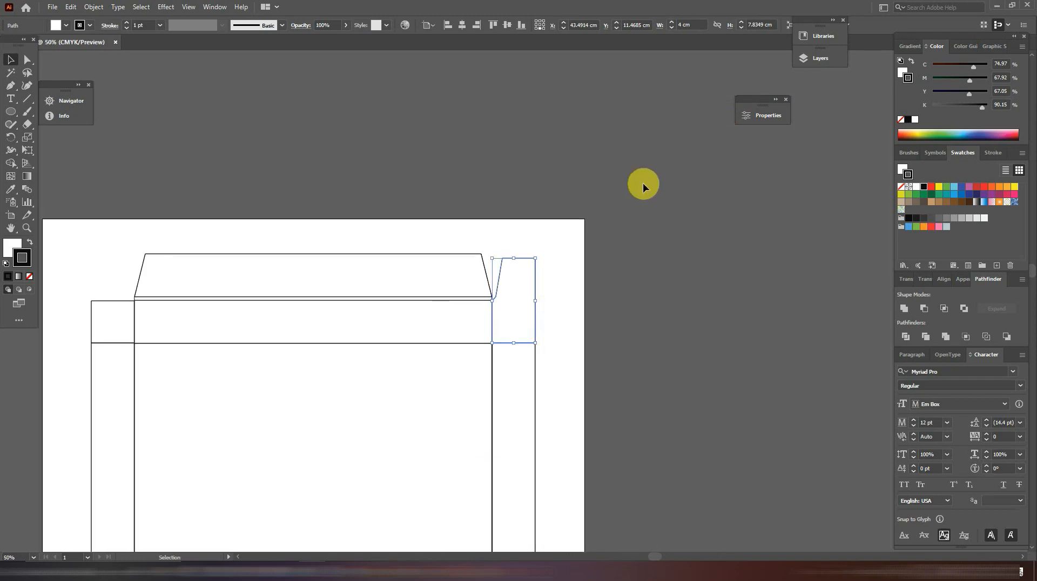
left_click_drag(365, 445, 626, 398)
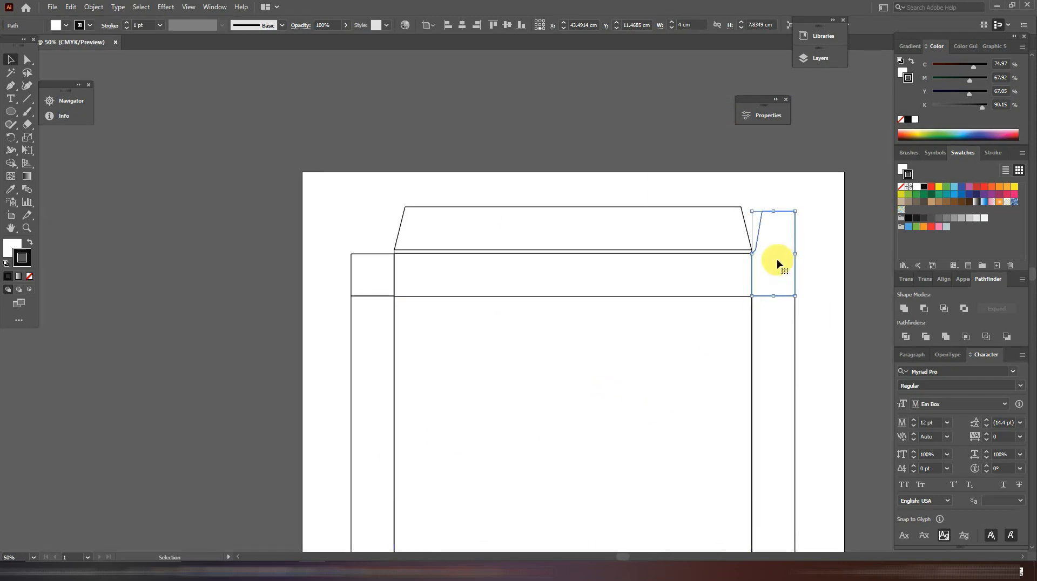
left_click_drag(776, 264, 365, 269)
left_click(372, 270)
key("Delete")
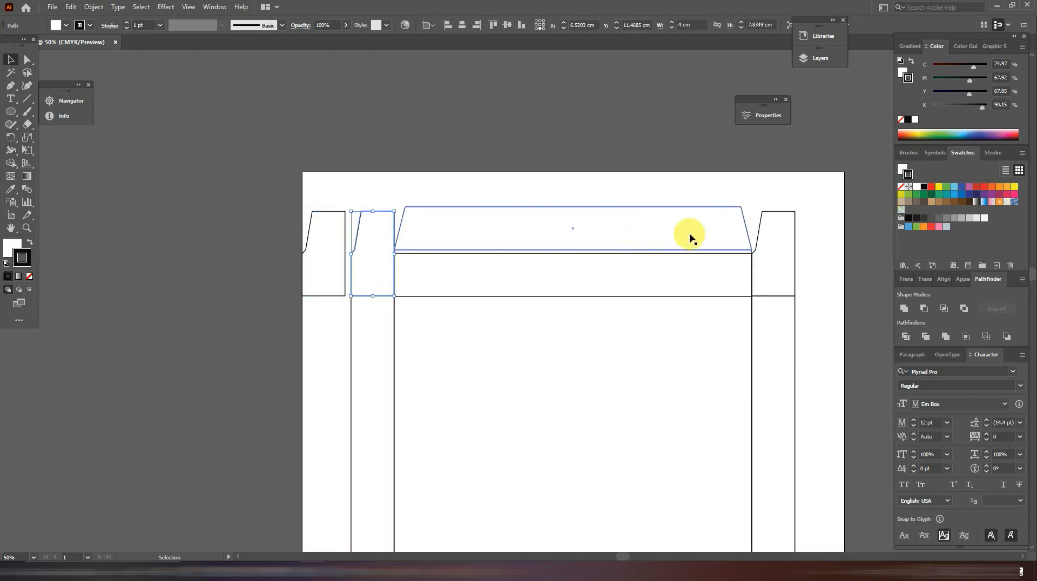
left_click(304, 269)
key("Delete")
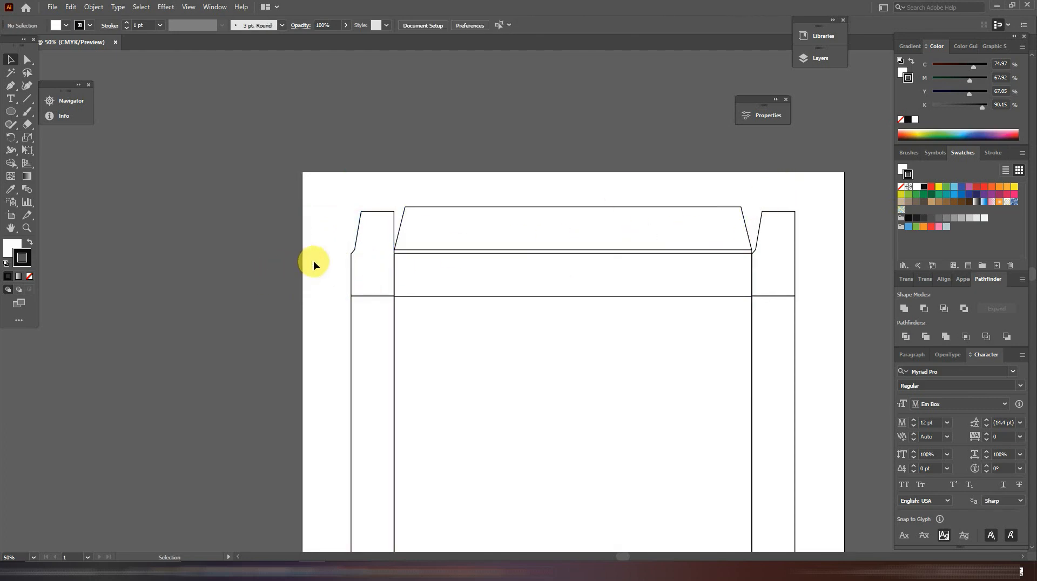
Step: Flip the copied left flap shape horizontally so its slanted edge faces the large tapered top flap
left_click(764, 113)
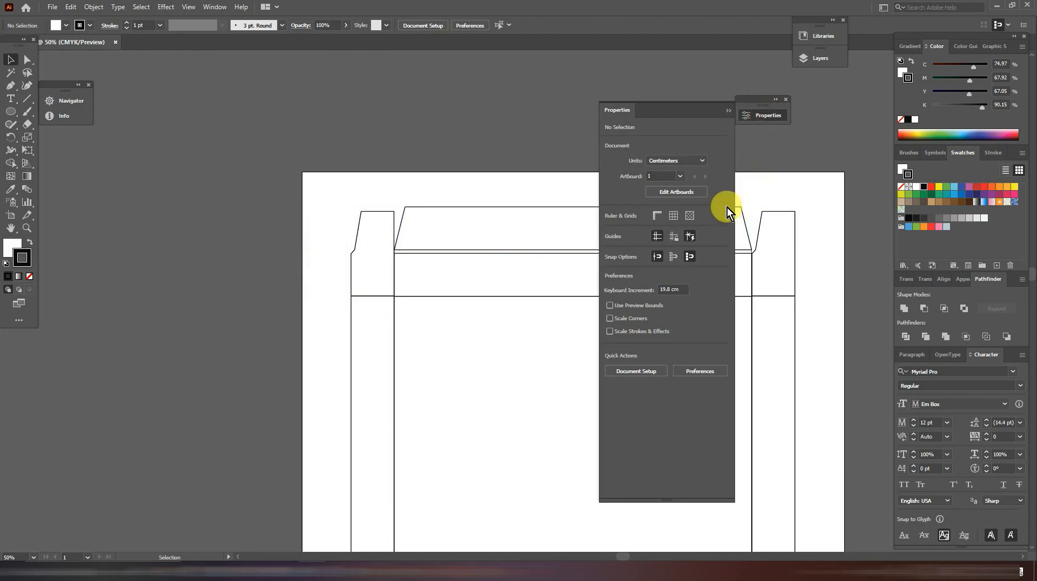
left_click(378, 249)
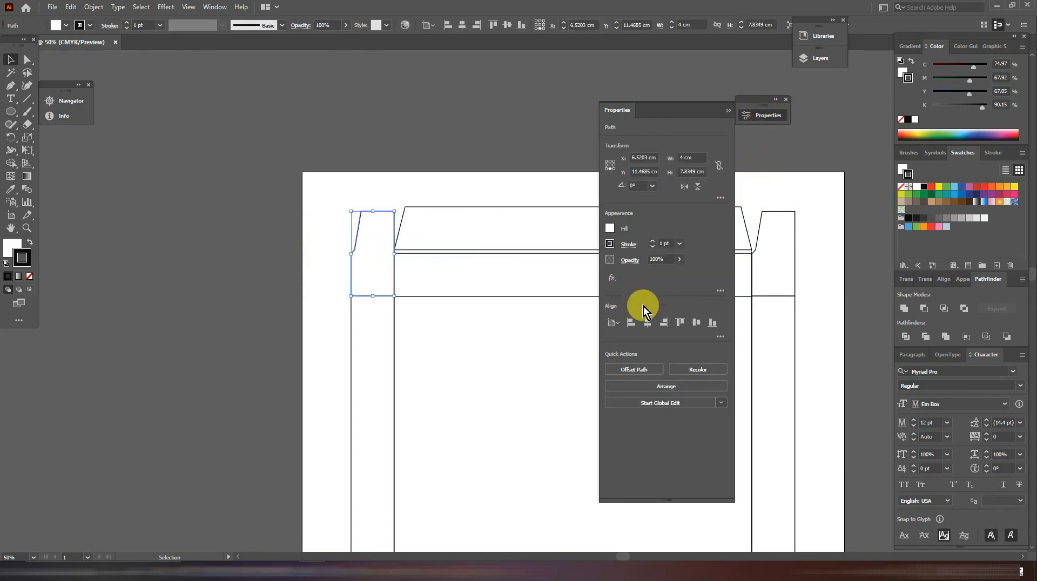
left_click(686, 186)
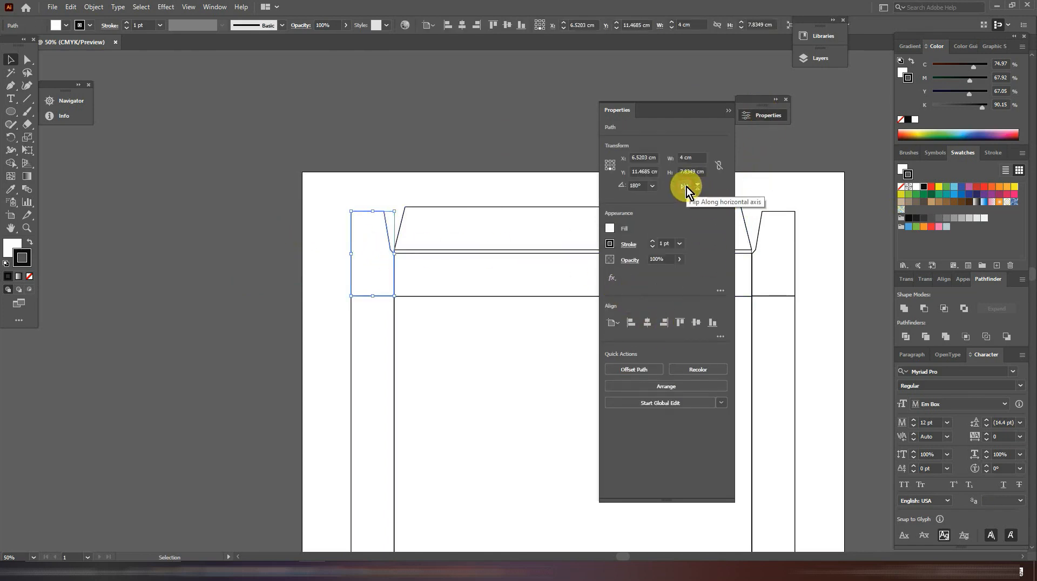
left_click(730, 111)
left_click(625, 118)
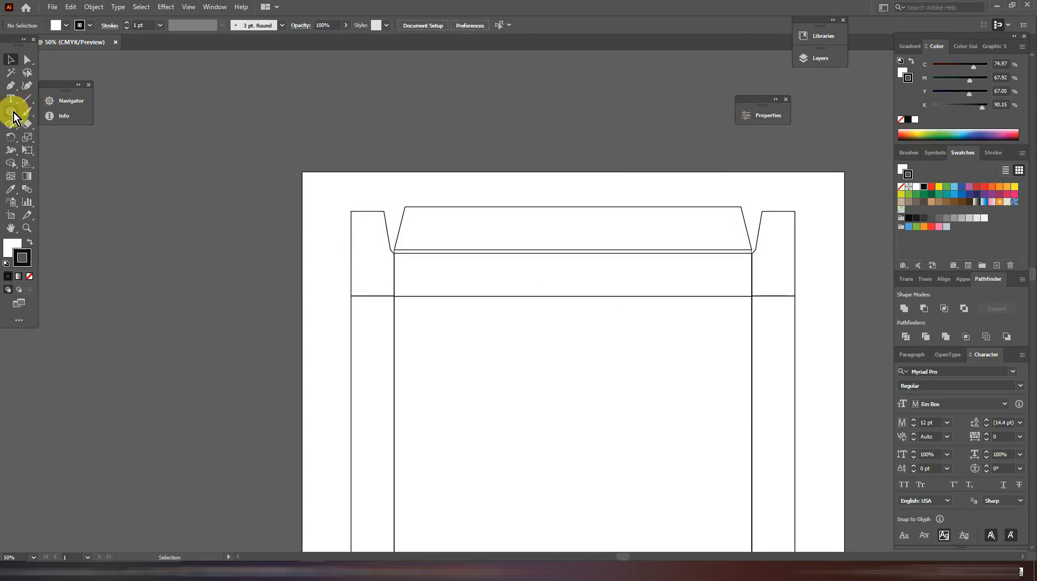
Step: Draw a rectangle 5 cm wide and 0.35 cm high above the artboard
left_click_drag(13, 118, 66, 109)
key("Return")
left_click(448, 142)
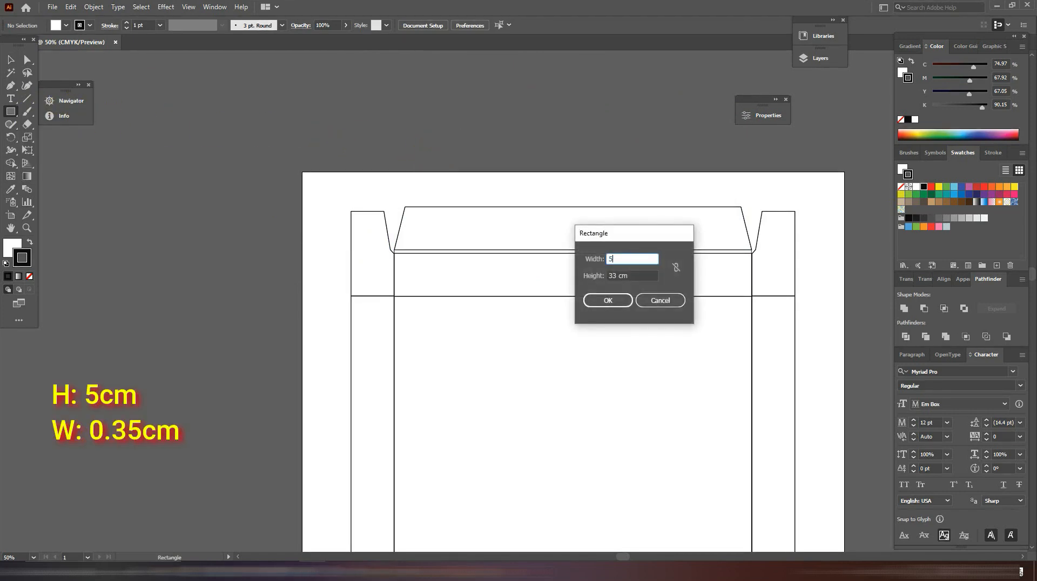
type("5")
left_click_drag(616, 276, 594, 274)
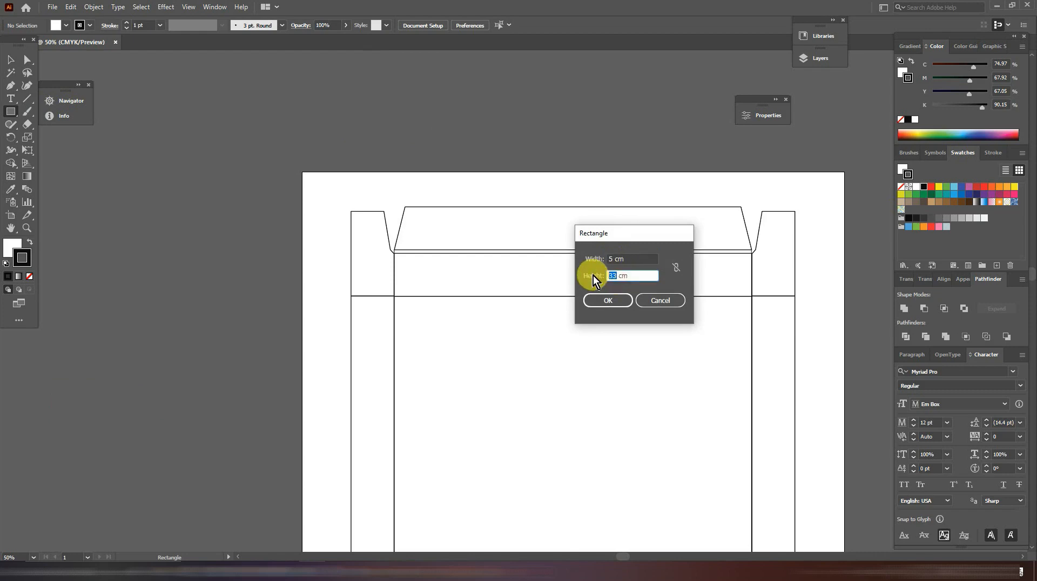
type(".35")
left_click(608, 301)
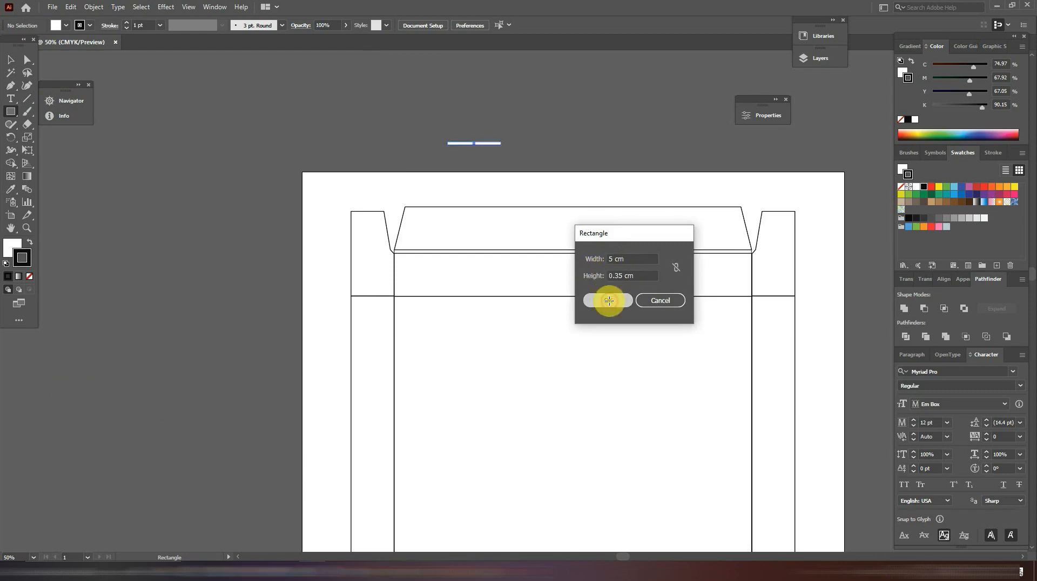
Step: Place the thin rectangle against the large panel's left edge near its top, and move it 4 cm horizontally and 0 cm vertically
left_click(12, 61)
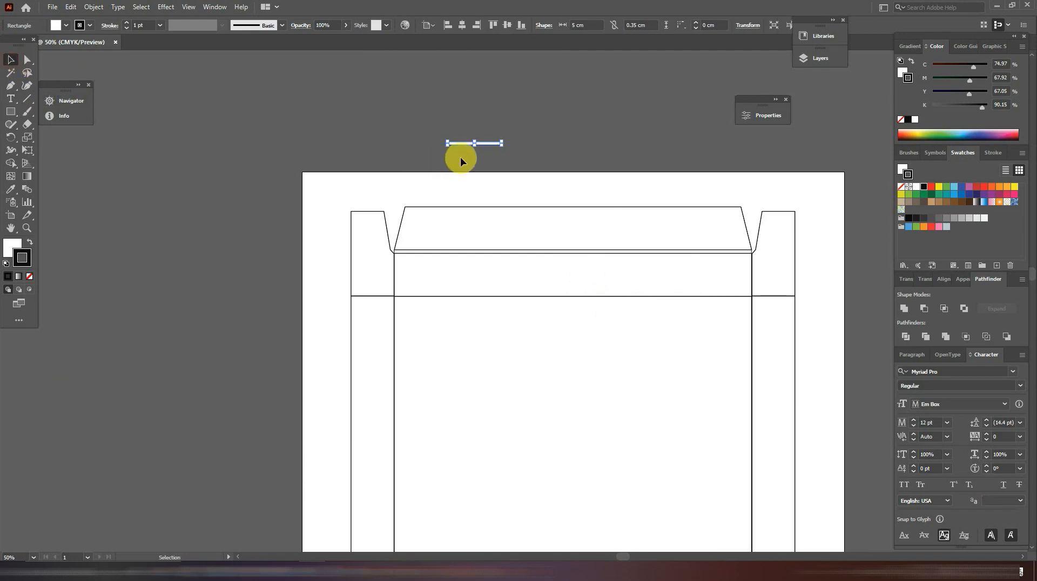
left_click_drag(481, 144, 431, 319)
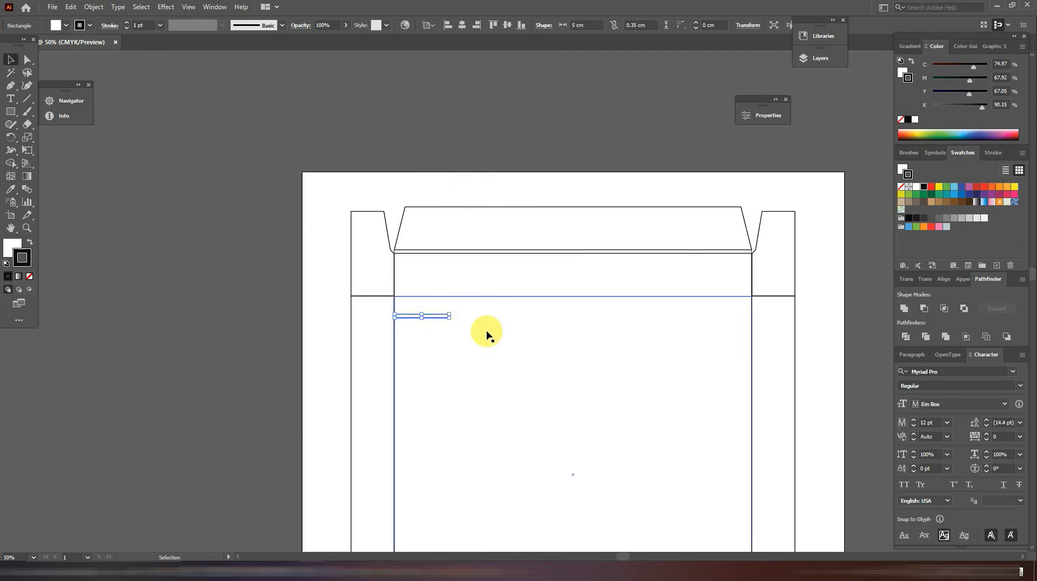
key("Return")
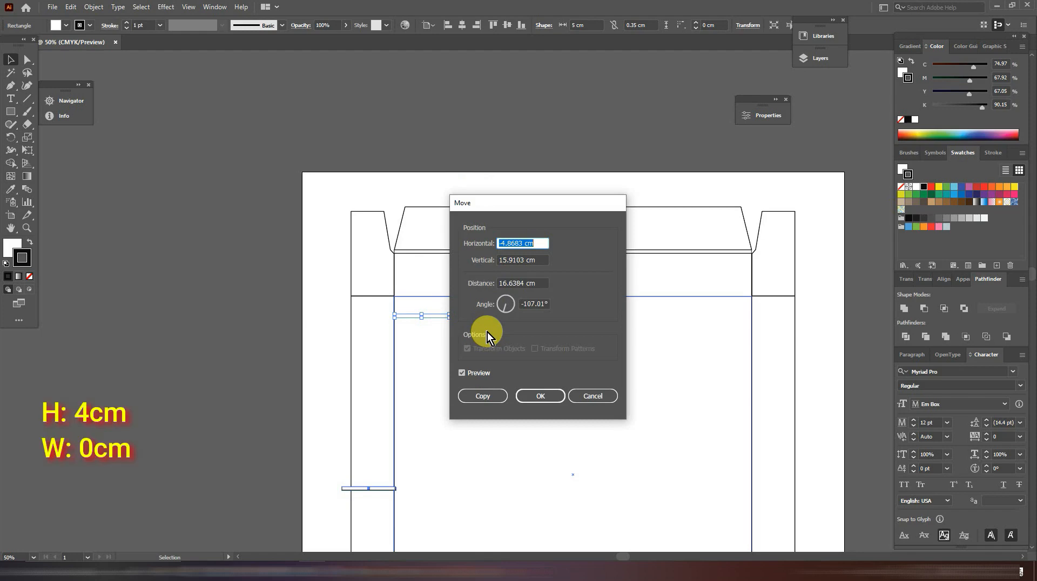
type("4")
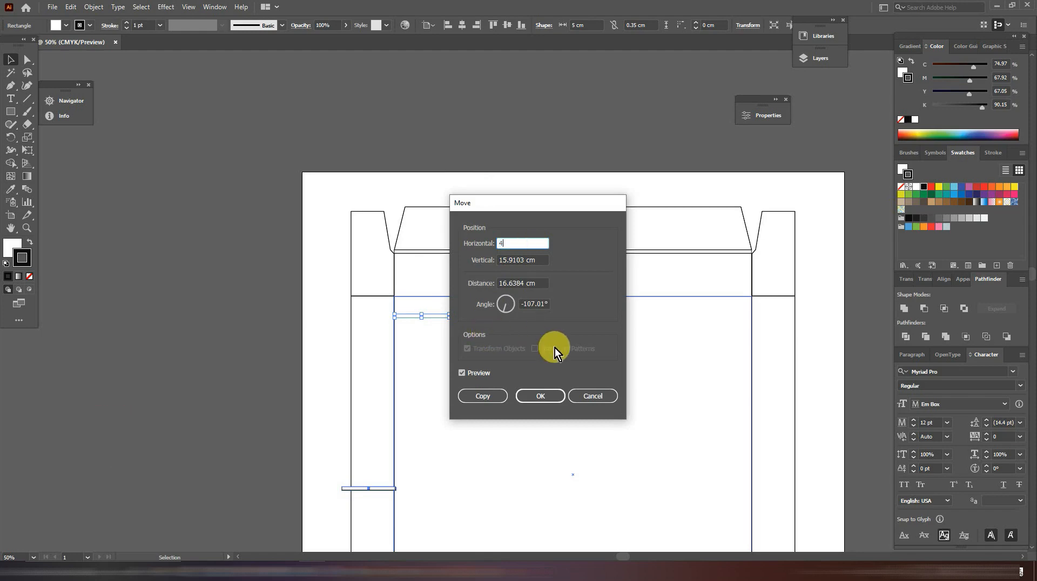
key("Tab")
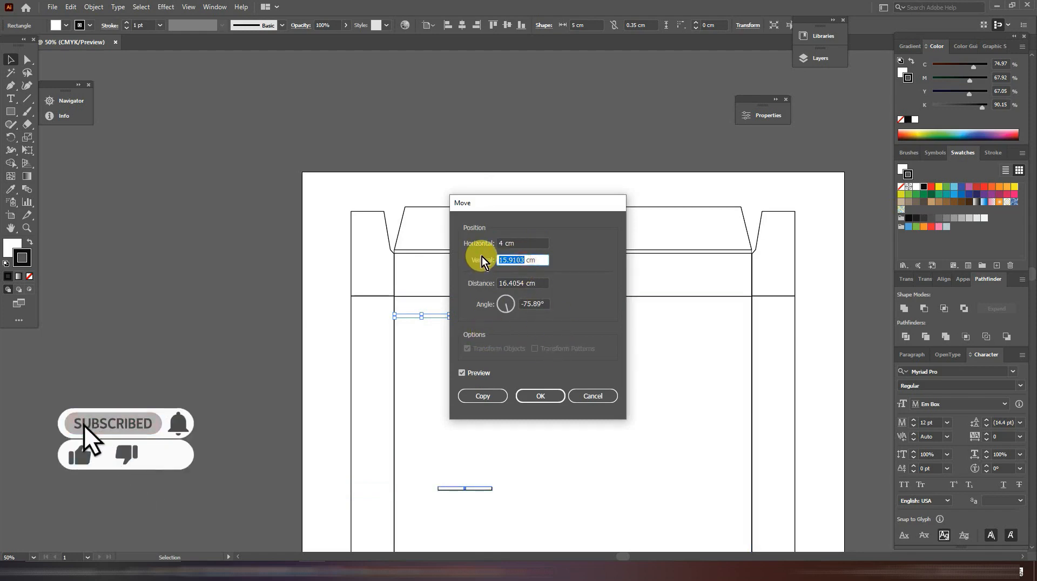
type("0 cm")
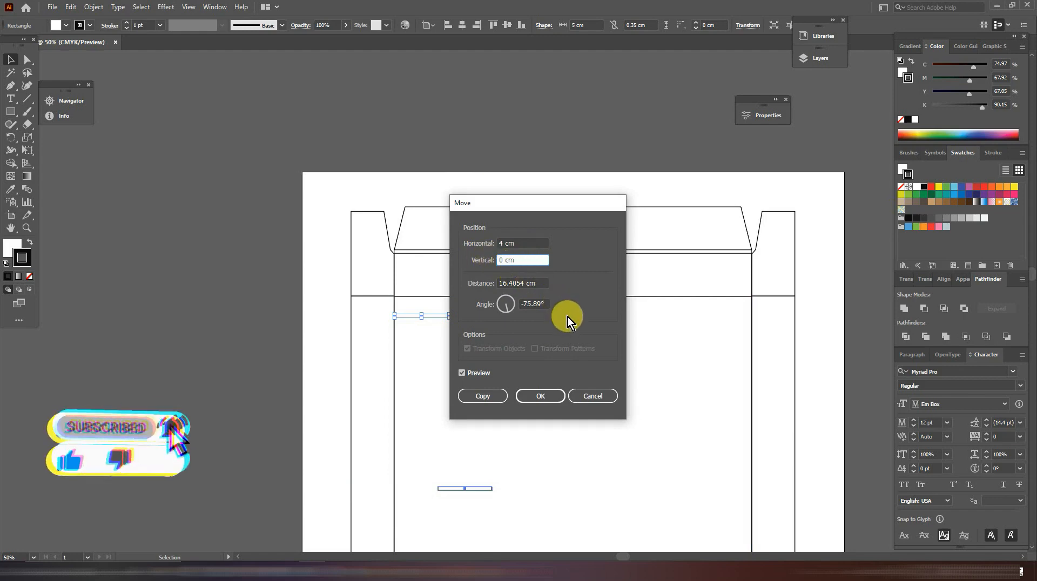
left_click(541, 395)
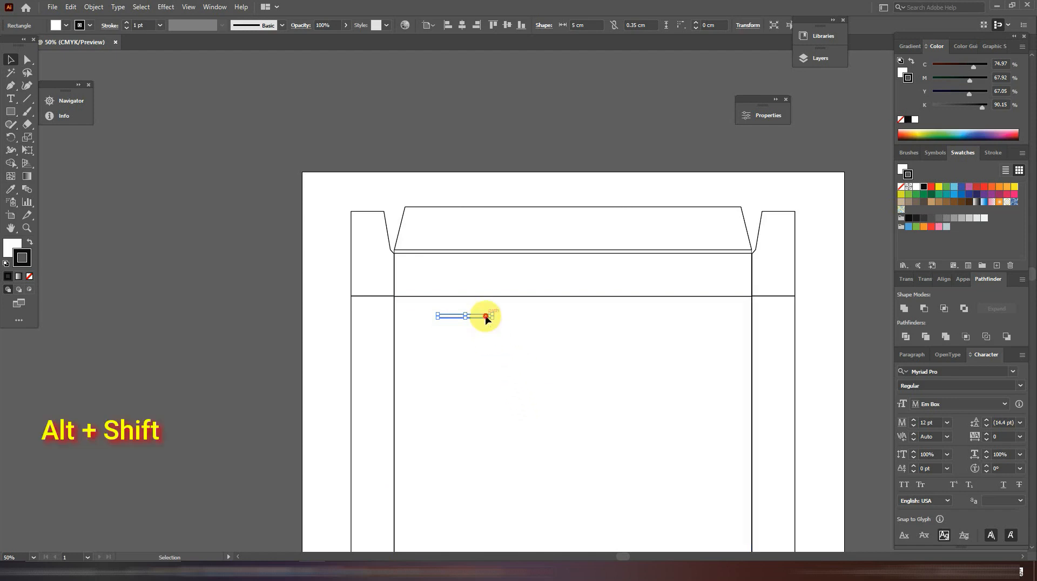
Step: Duplicate the thin rectangle straight across to the large panel's right edge and move the copy -4 cm horizontally
left_click_drag(485, 319, 747, 324)
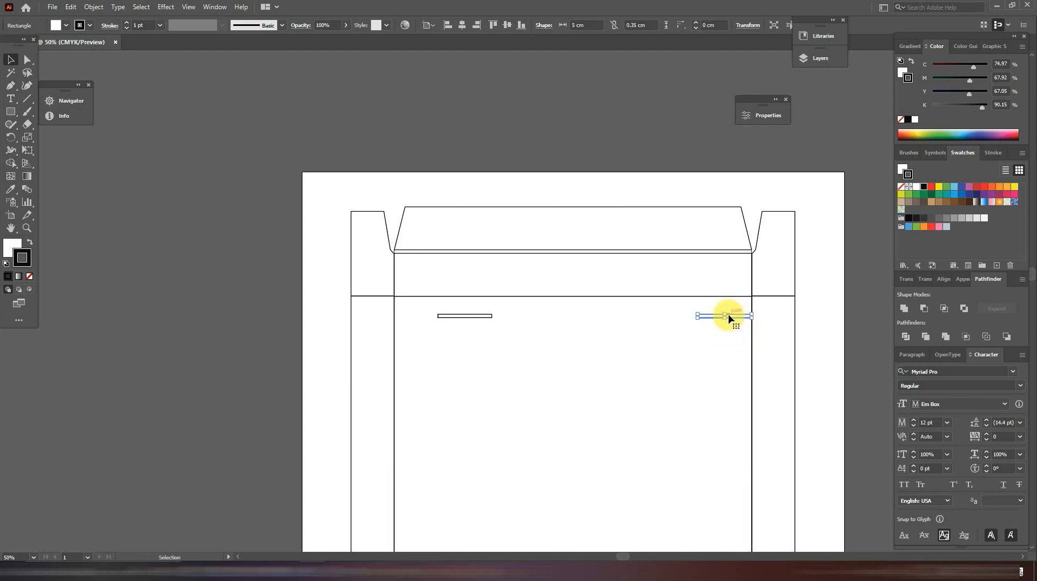
key("Return")
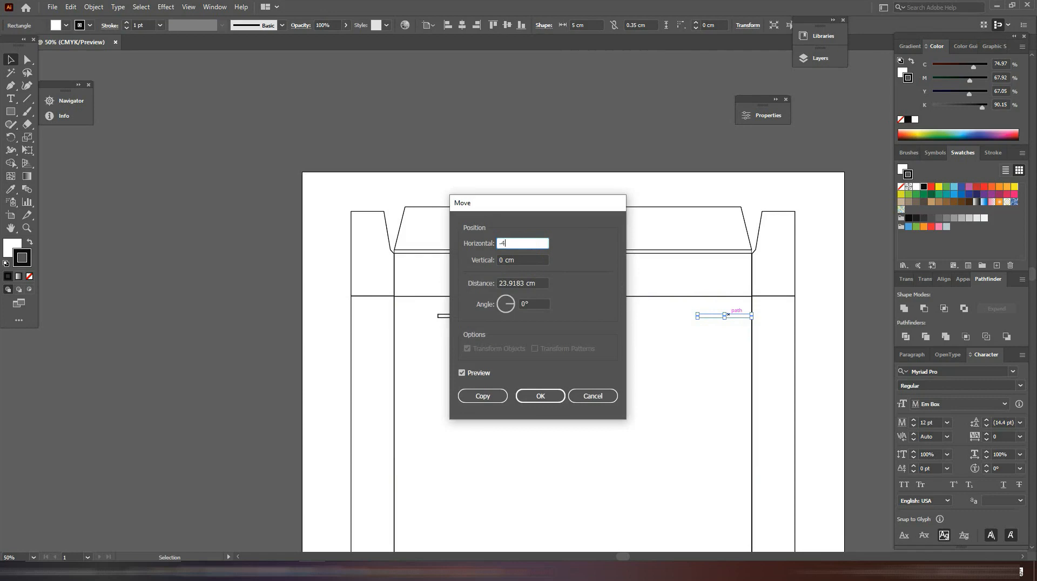
left_click(520, 237)
left_click(543, 397)
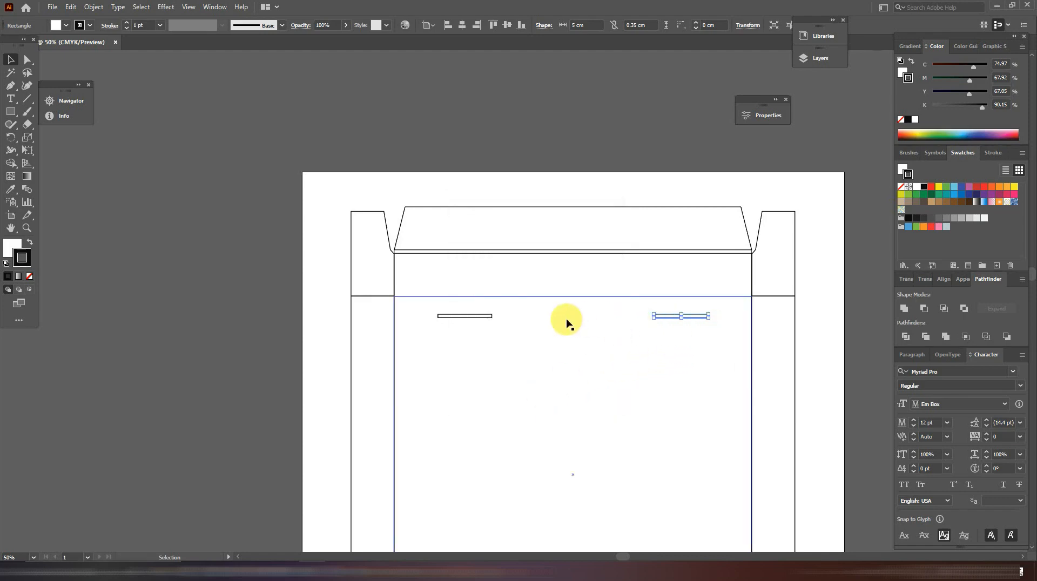
Step: Move both thin rectangles up together until they touch the large panel's top edge
left_click(481, 319, "shift")
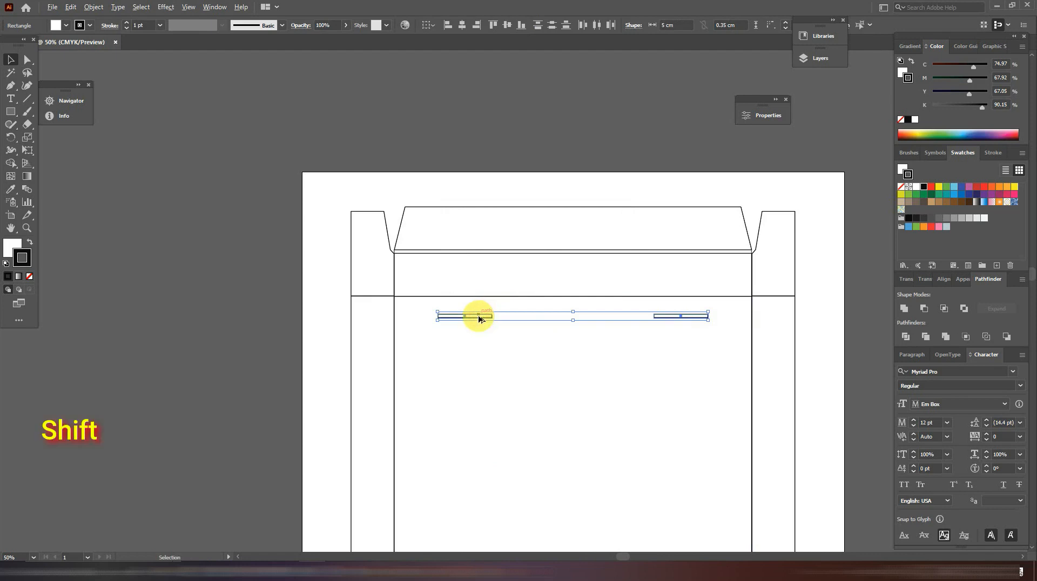
left_click_drag(478, 319, 478, 299)
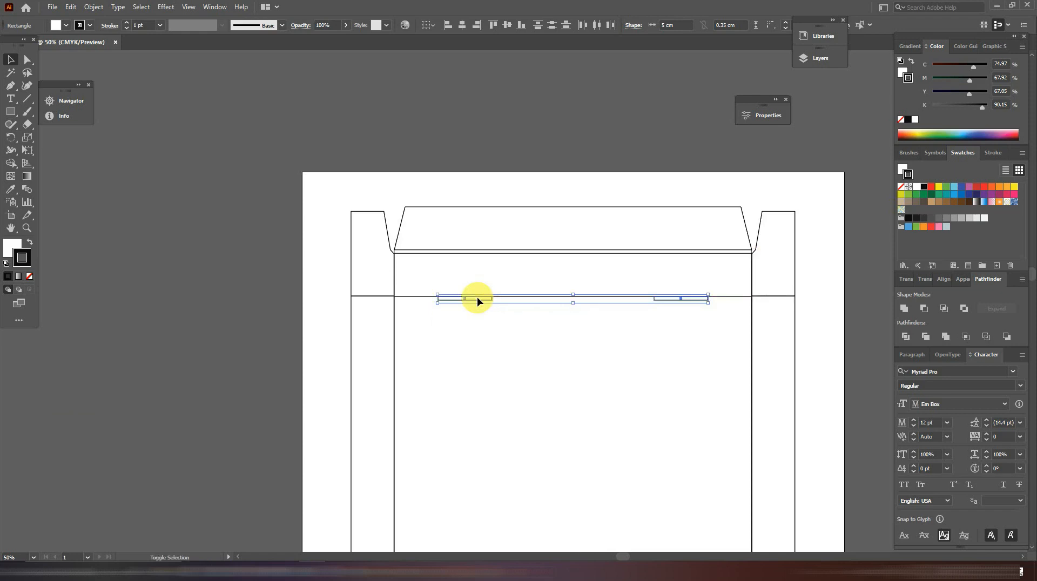
left_click(544, 371)
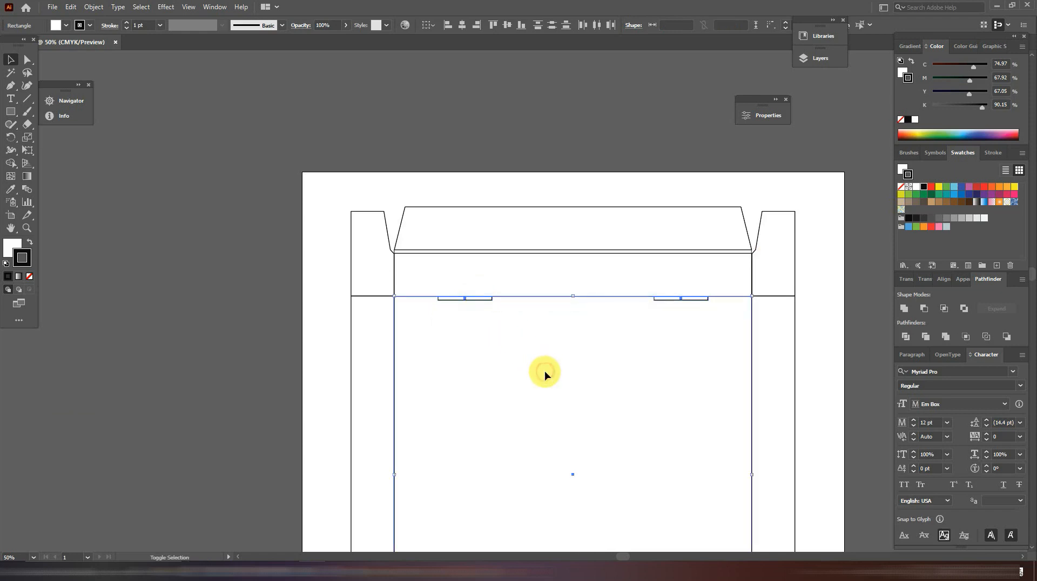
Step: Duplicate both thin rectangles straight up so the copies sit on the top edge of the large tapered flap
left_click(668, 301)
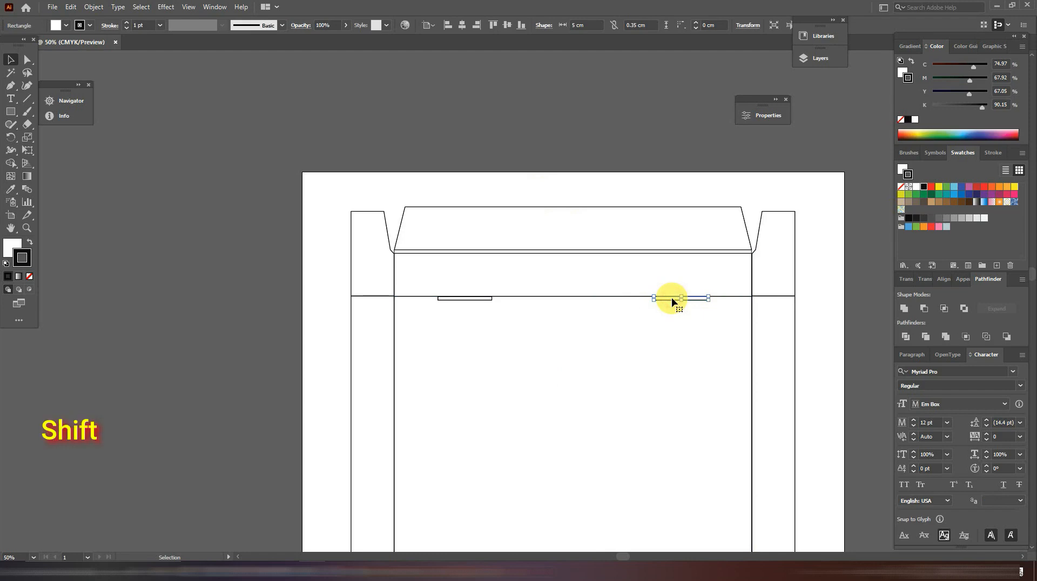
left_click(475, 299, "shift")
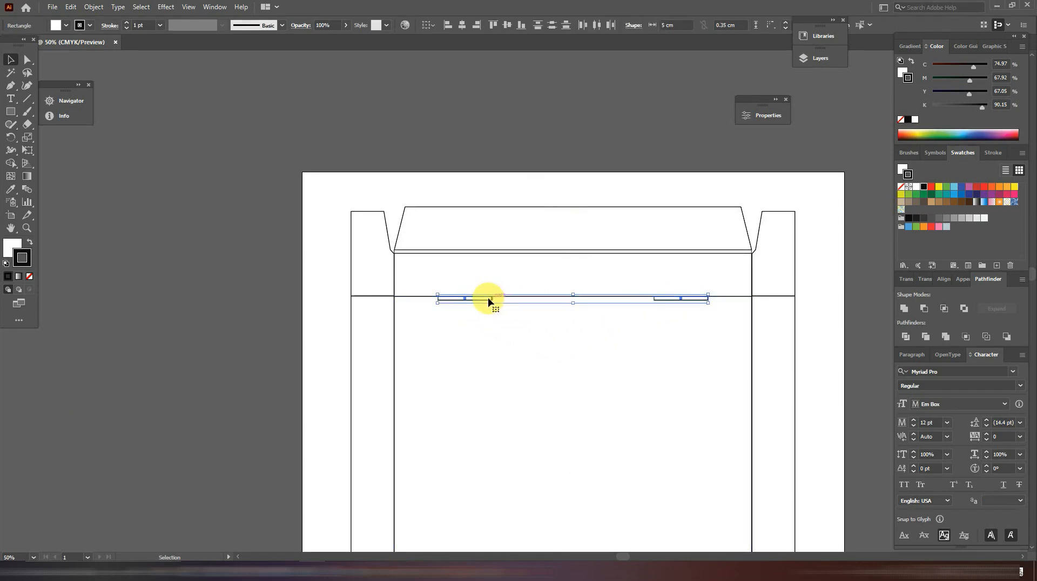
left_click_drag(486, 296, 489, 203)
key("ctrl+equal")
key("ctrl+equal")
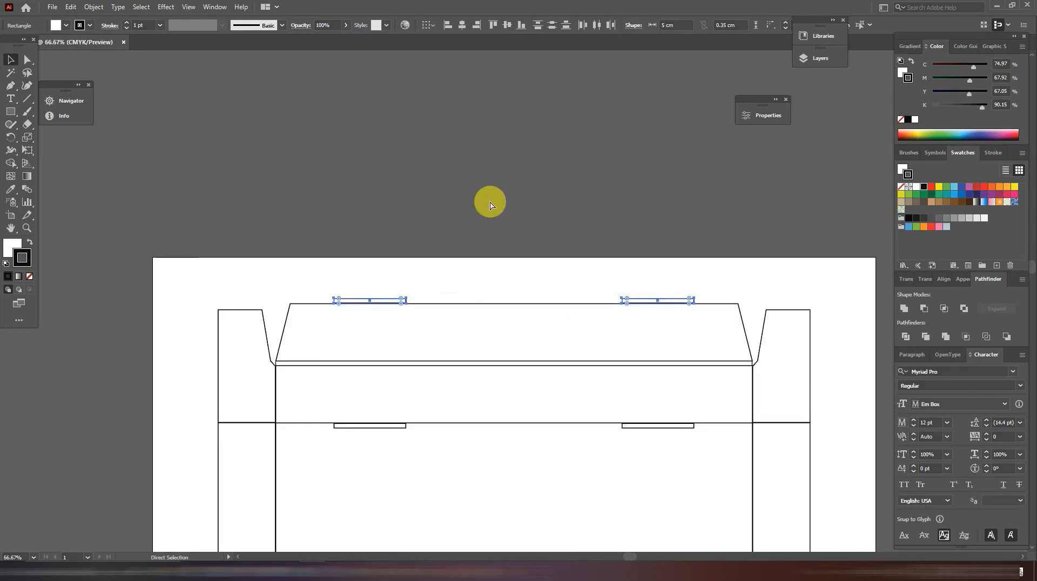
left_click(435, 263)
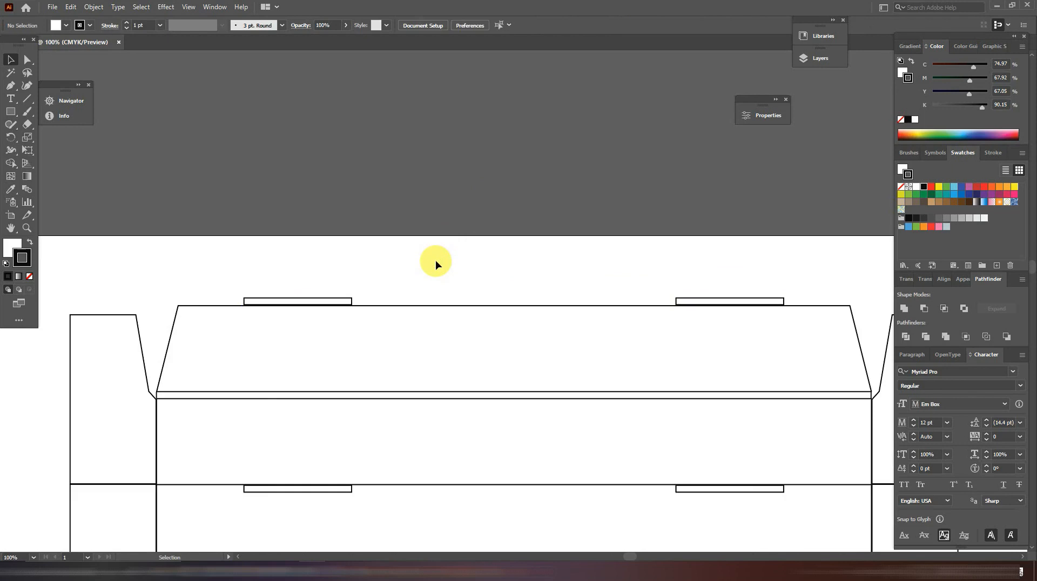
Step: Set the height of both thin rectangles above the large tapered flap to 0.3 cm, measured from their top centre reference point
left_click(336, 301)
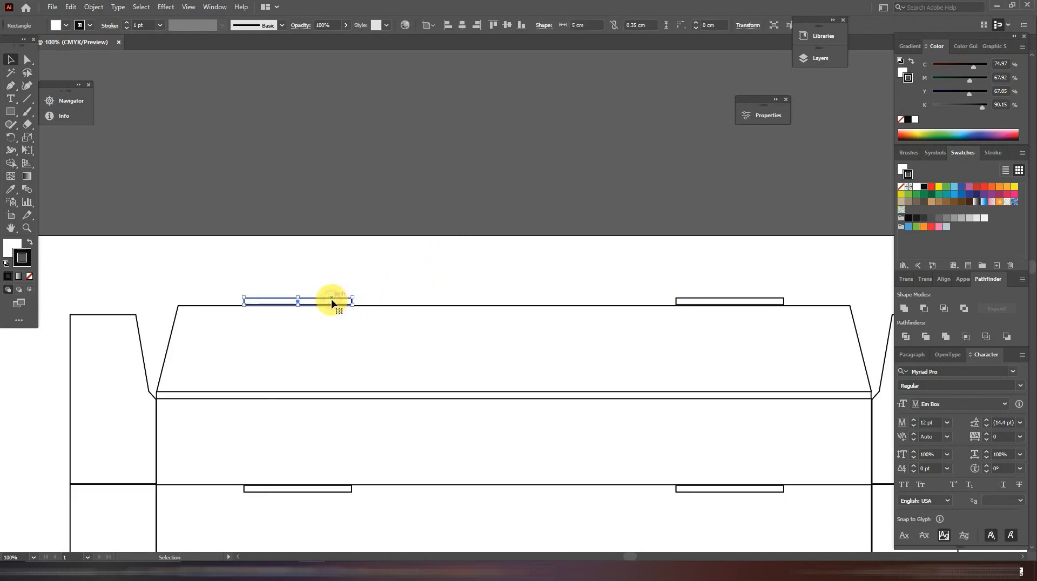
left_click(708, 301, "shift")
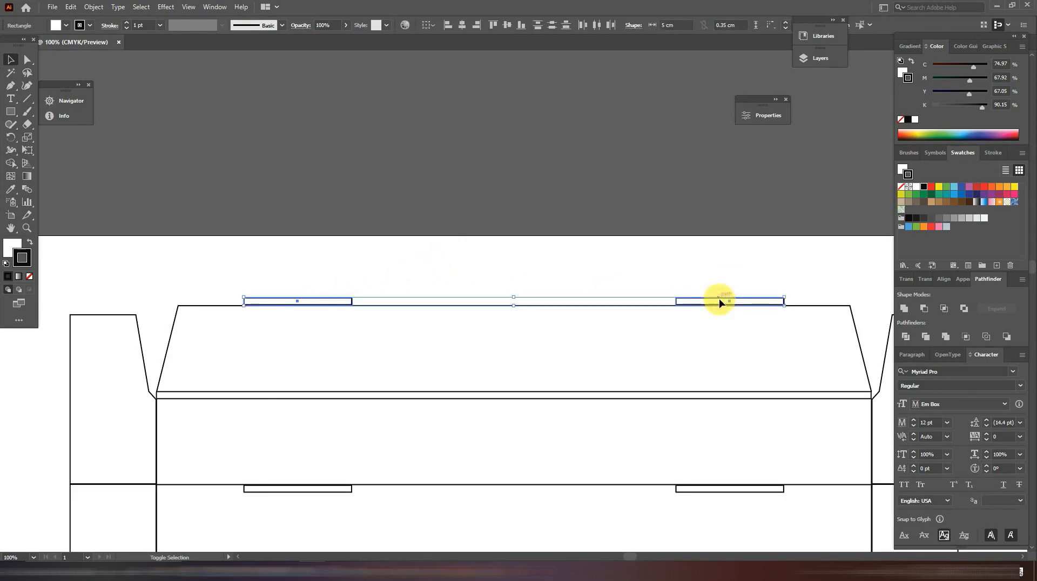
left_click(758, 114)
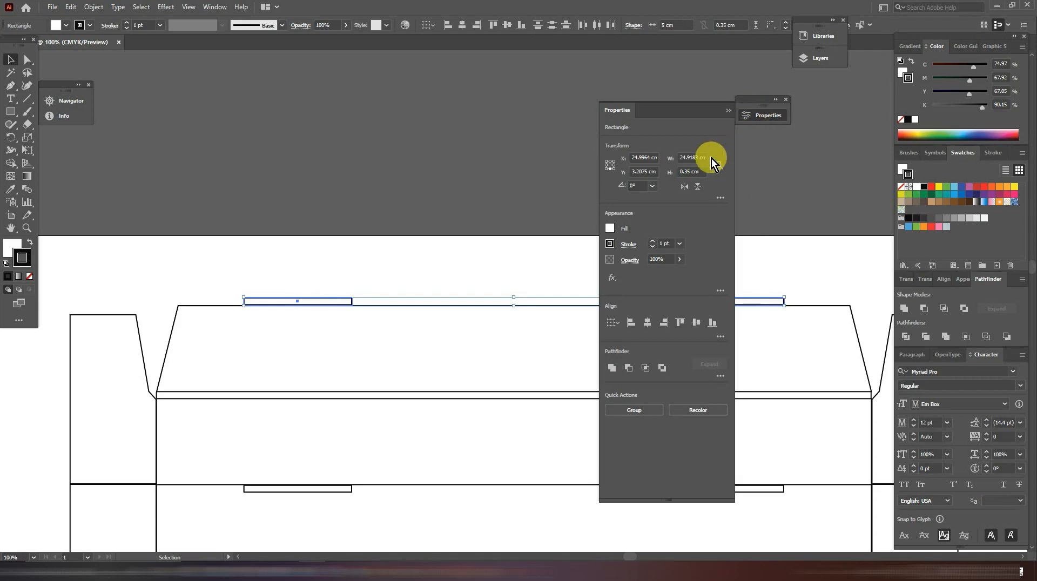
left_click(609, 161)
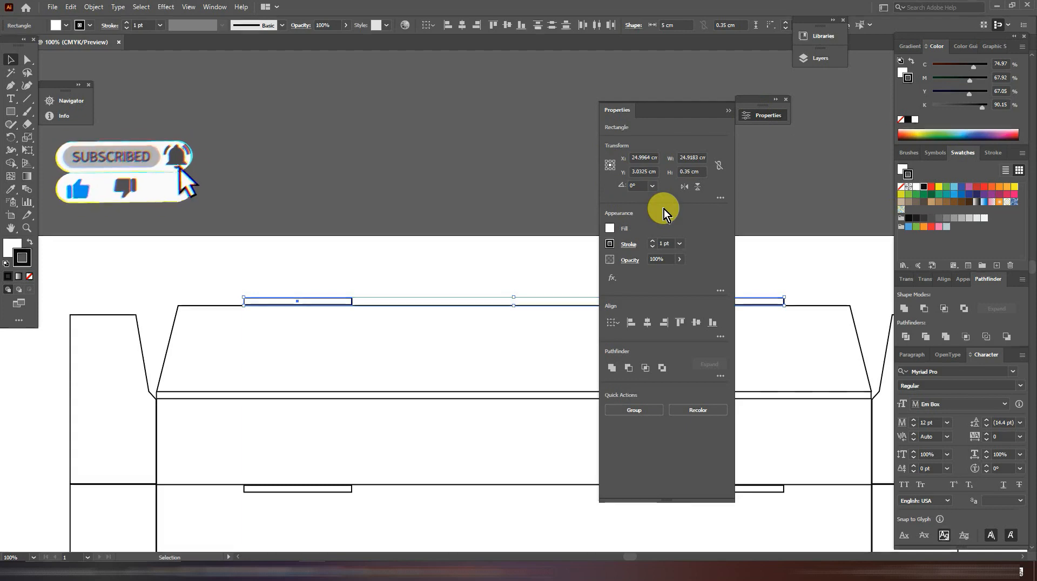
left_click(689, 172)
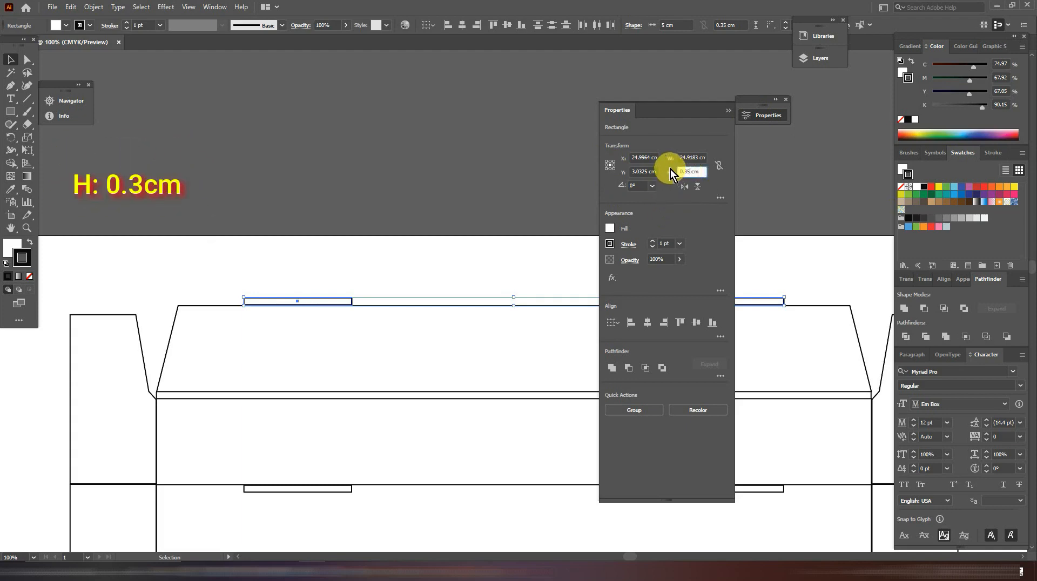
type("0.")
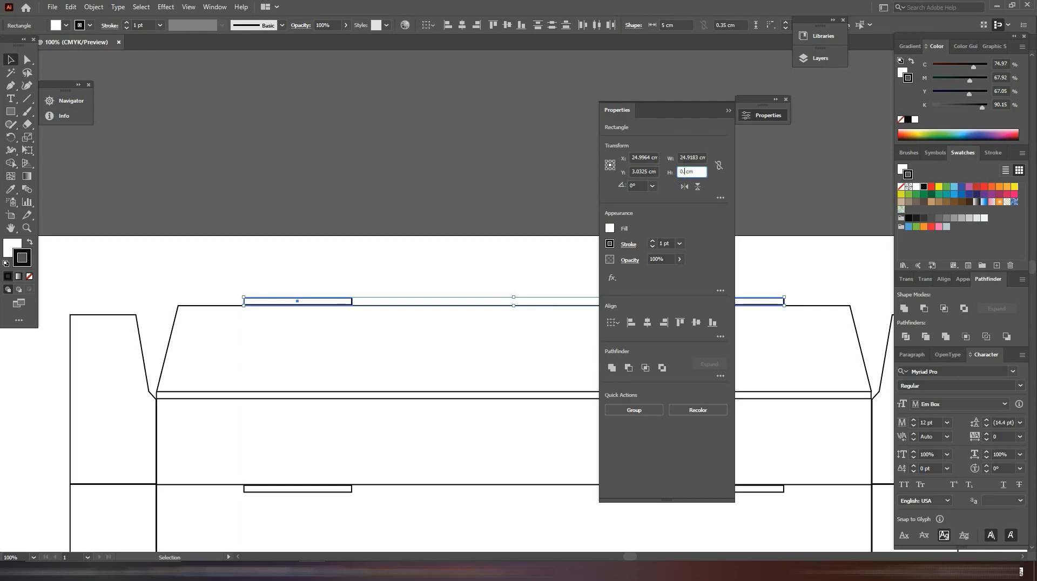
type("3")
left_click(705, 206)
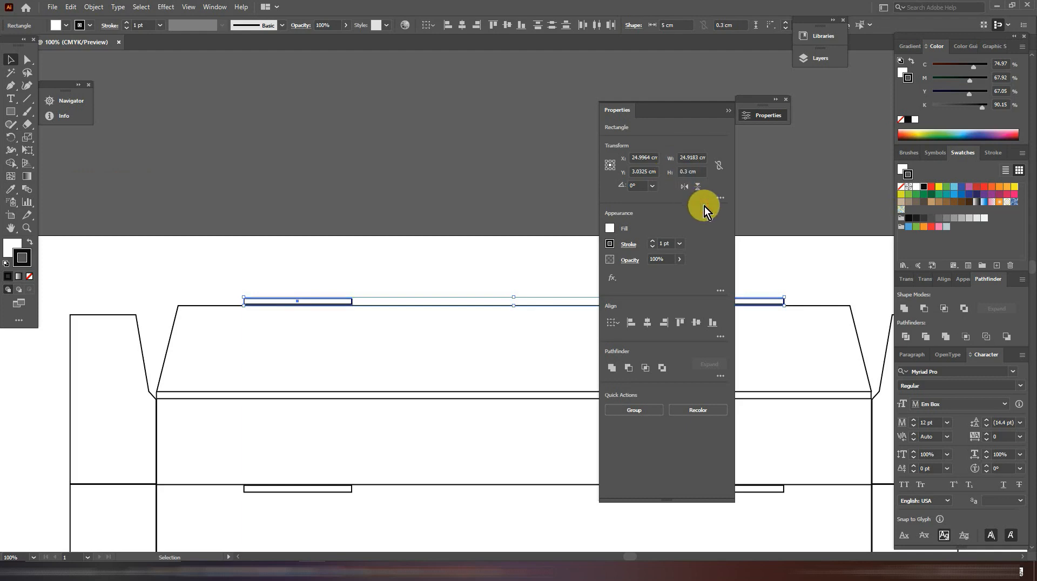
left_click(730, 111)
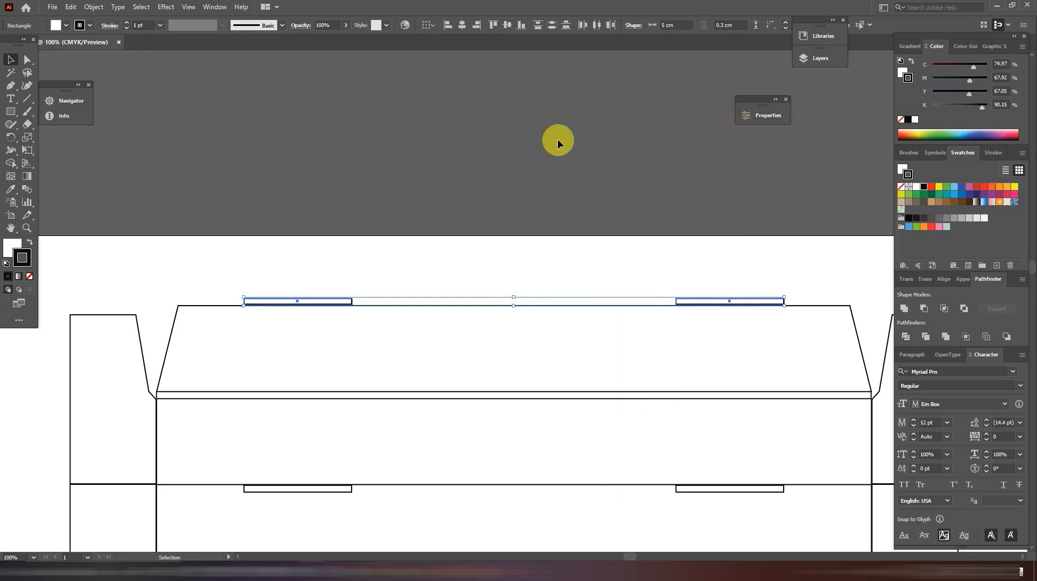
Step: Using outline view for precision, move both thin rectangles down slightly to sit on the tapered flap's top edge, and return to preview
key("a")
key("ctrl+y")
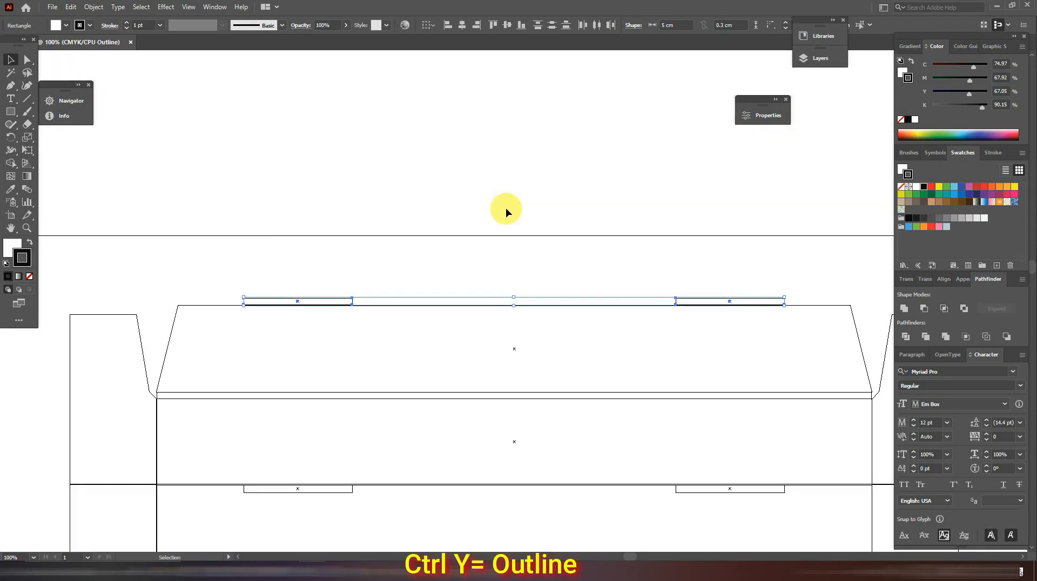
key("ctrl+equal")
key("v")
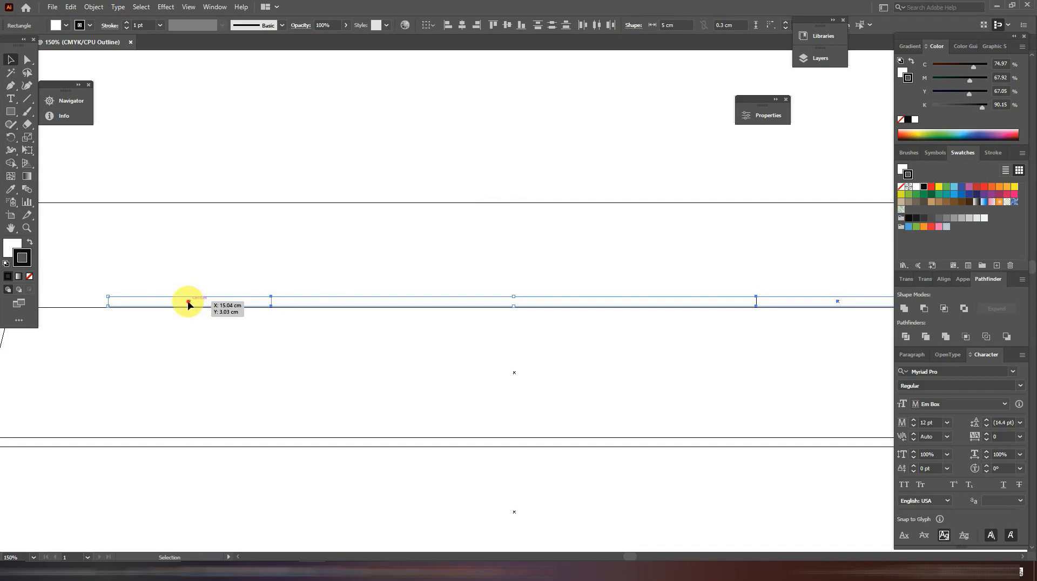
left_click_drag(188, 305, 190, 306)
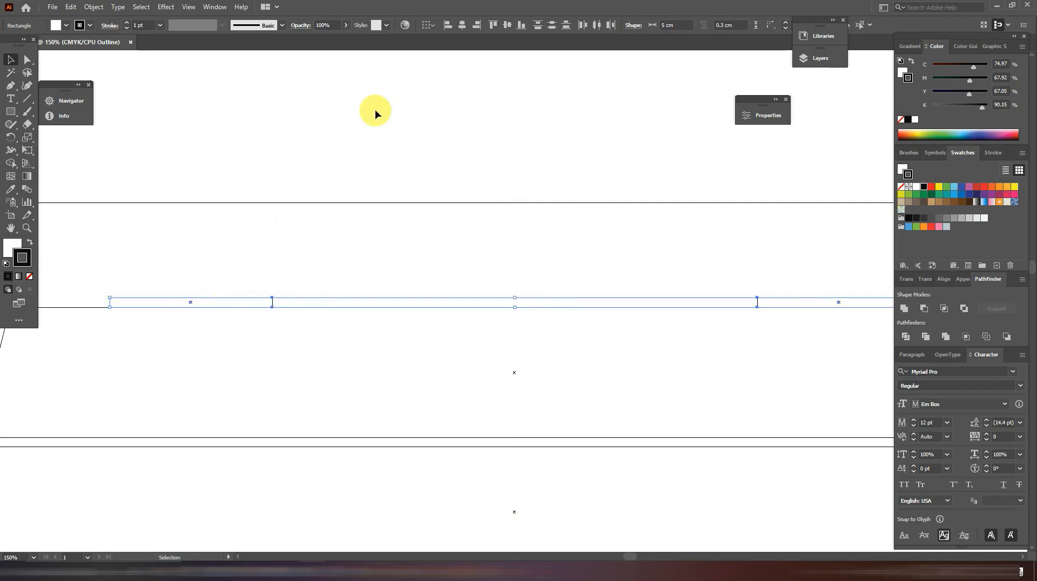
key("ctrl+y")
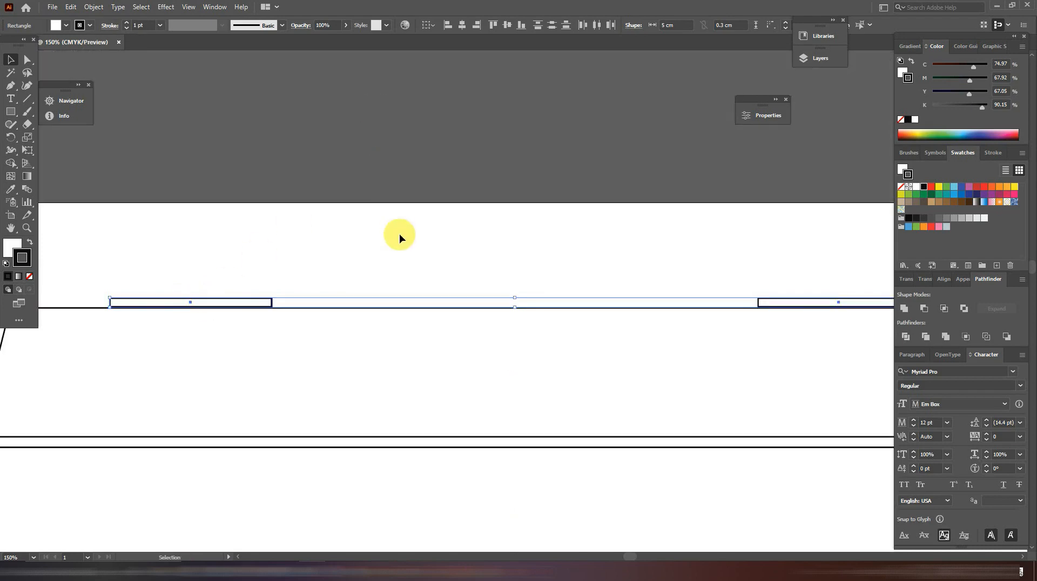
key("v")
left_click(399, 235)
Step: Move only the upper-left corner point of the left tab on the tapered flap 0.2 cm horizontally and 0 cm vertically
key("ctrl+minus")
key("ctrl+minus")
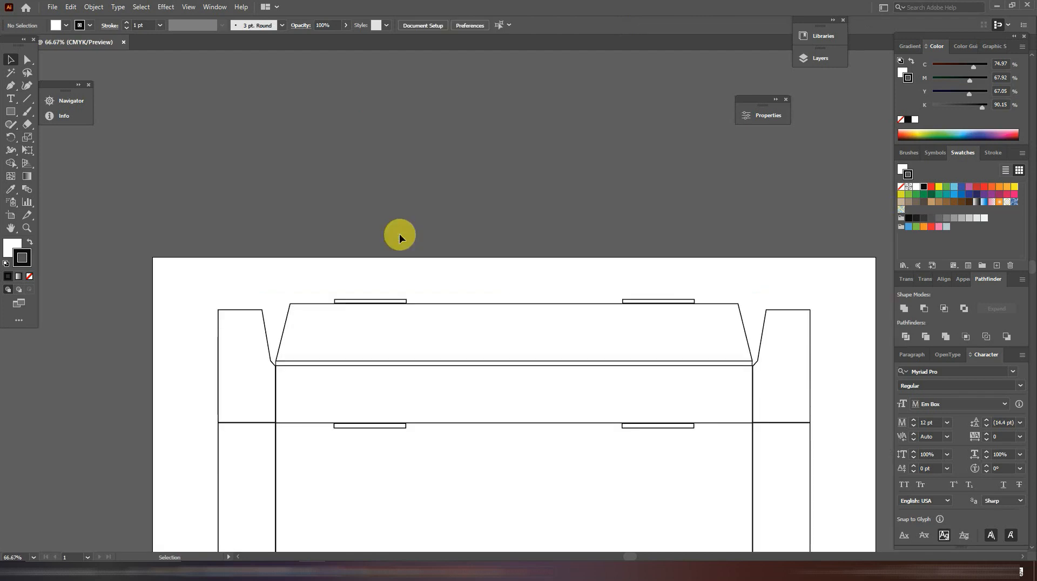
key("ctrl+plus")
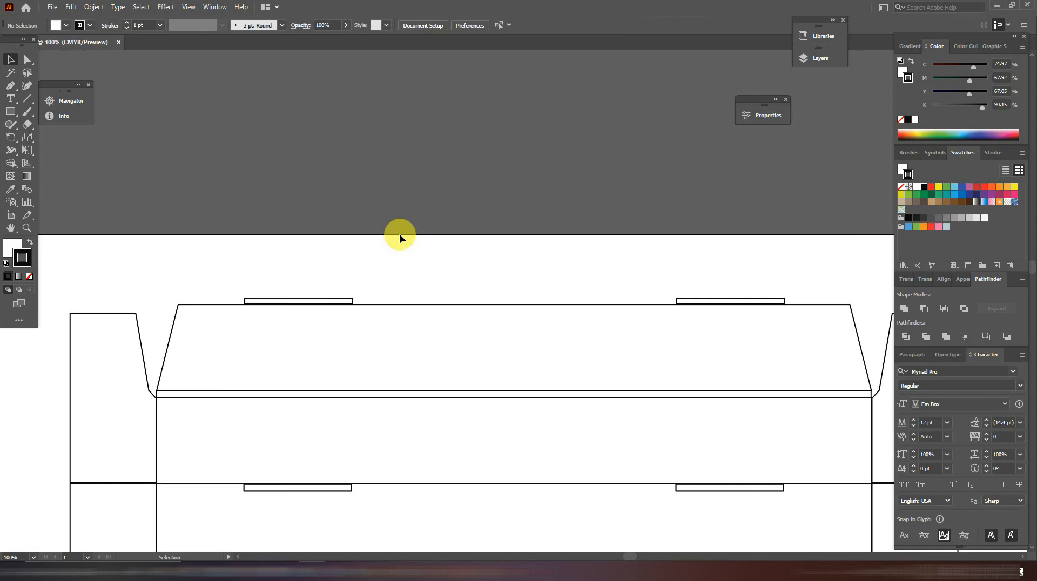
left_click(27, 59)
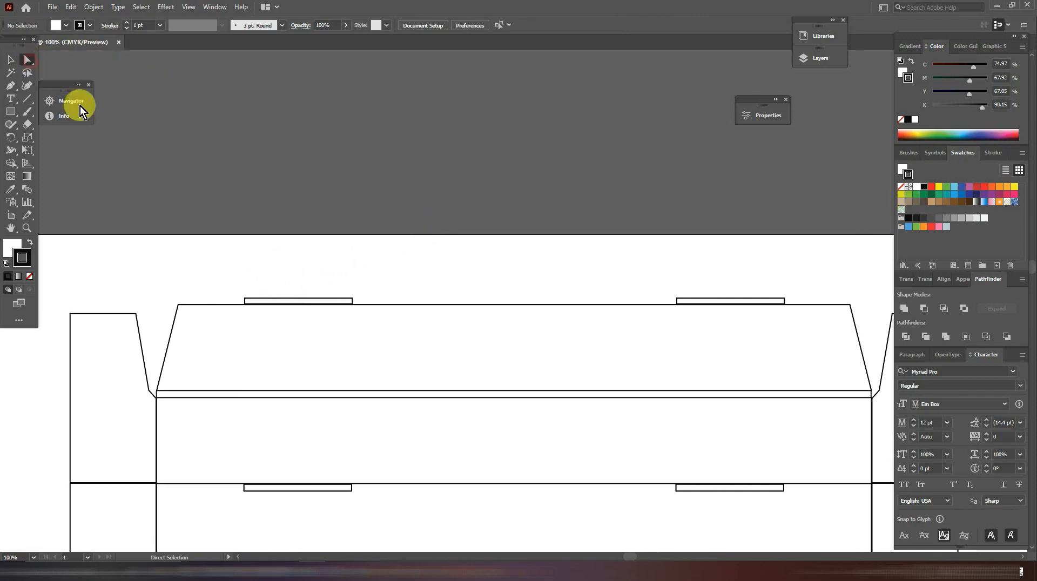
left_click(248, 304)
key("Return")
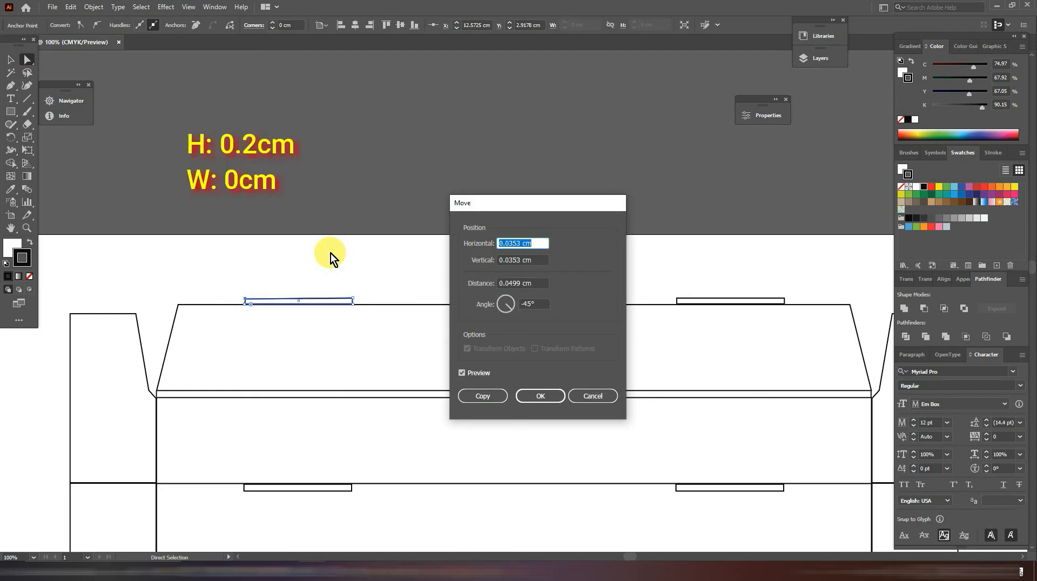
type("0.2")
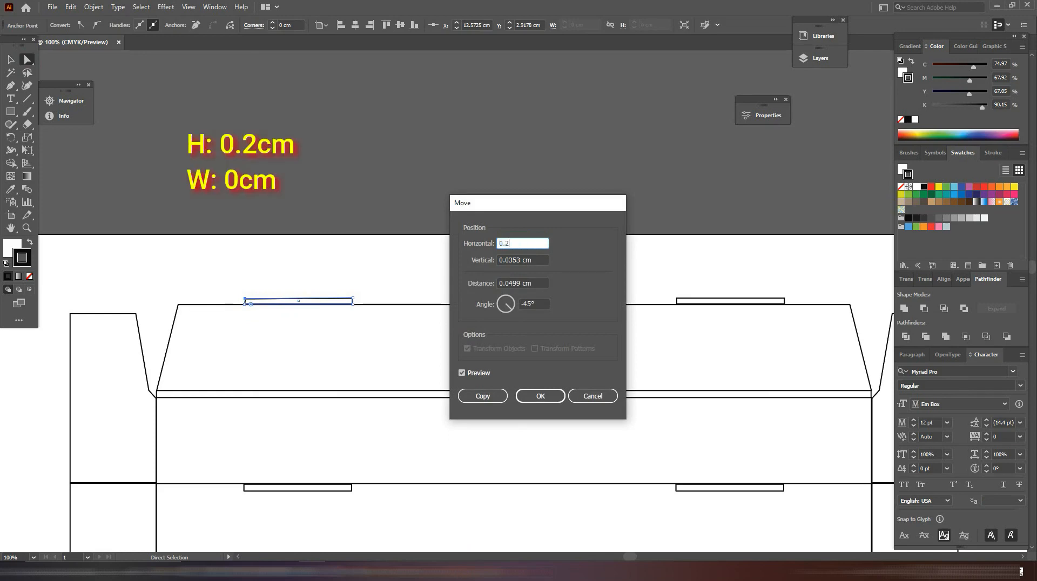
key("Tab")
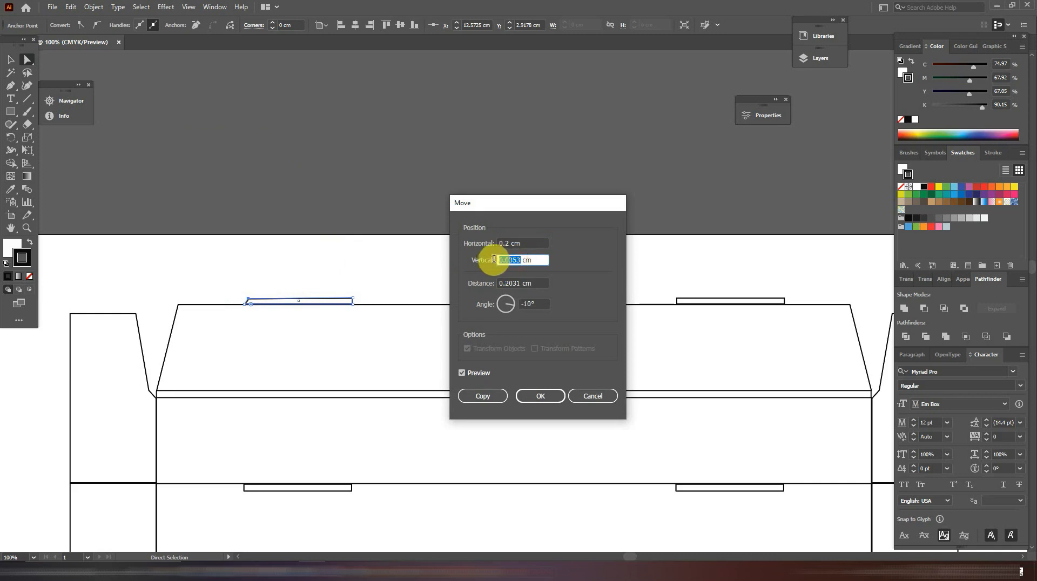
type("0")
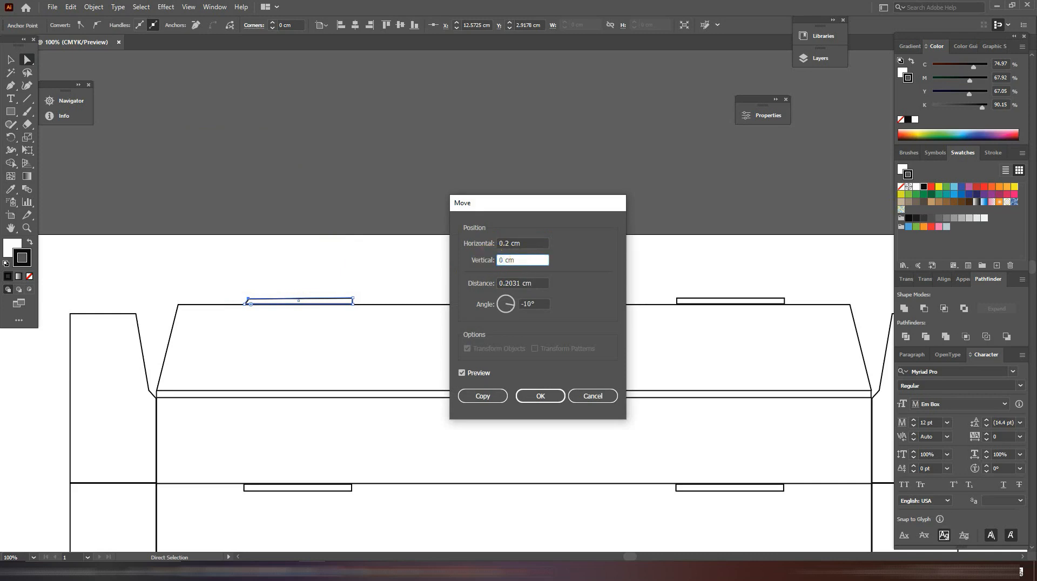
left_click(540, 397)
left_click(541, 395)
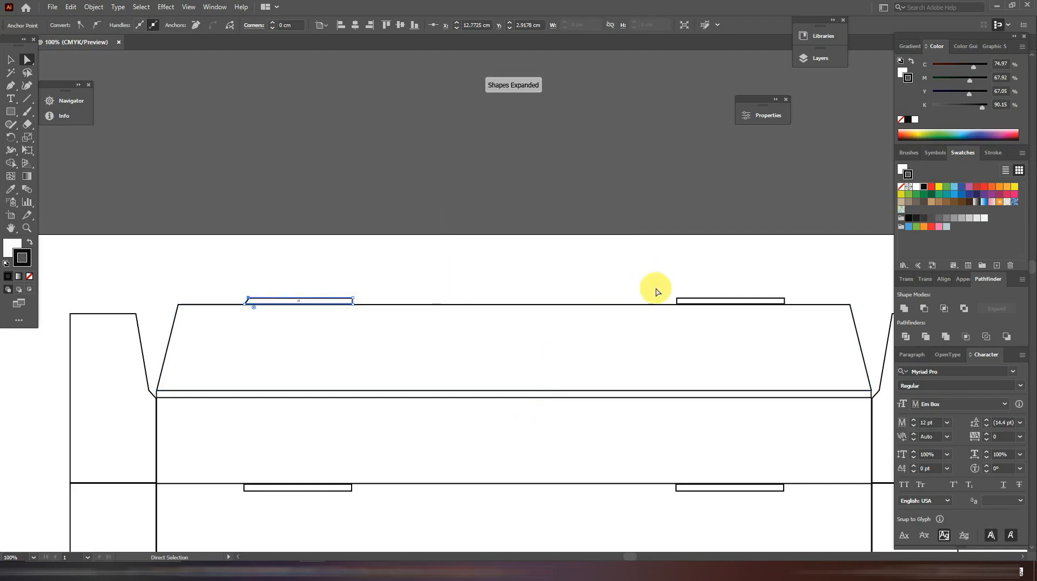
Step: Move the upper-left corner point of the right tab on the tapered flap 0.2 cm horizontally and 0 cm vertically
left_click(683, 303)
key("Return")
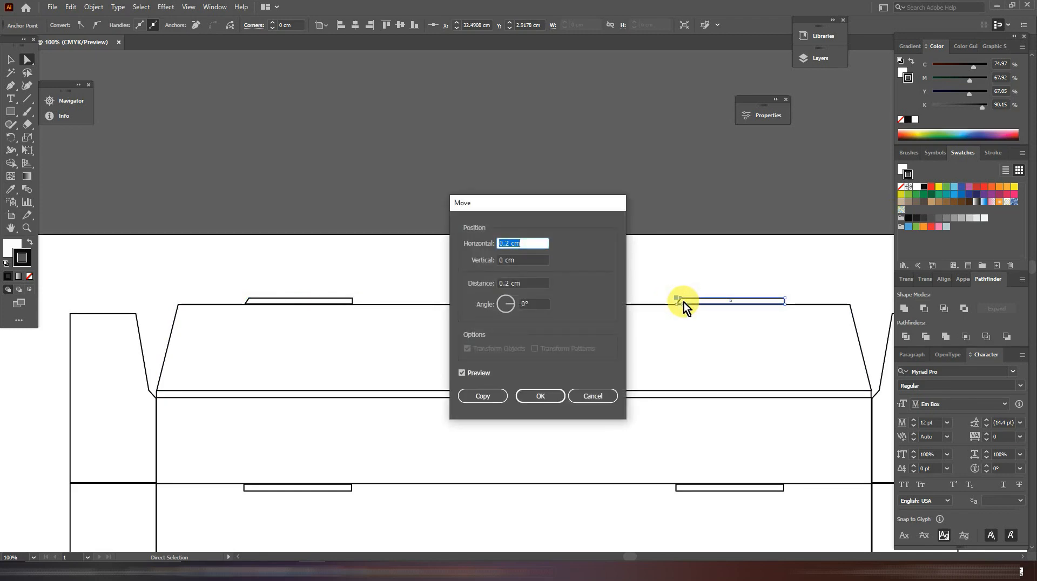
left_click(541, 396)
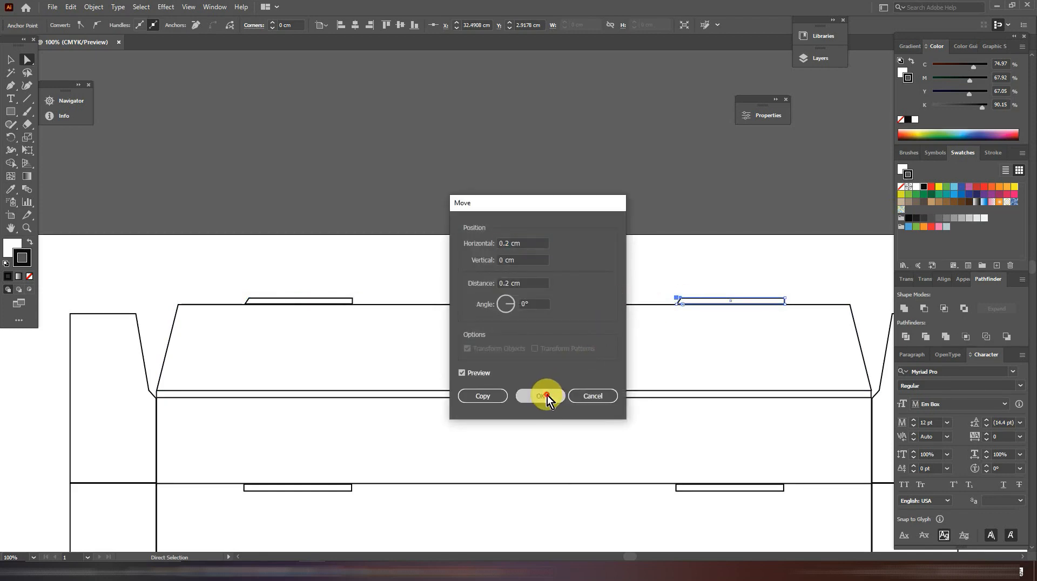
Step: Move the upper-right corner point of the left tab -0.2 cm horizontally and 0 cm vertically
left_click(349, 300)
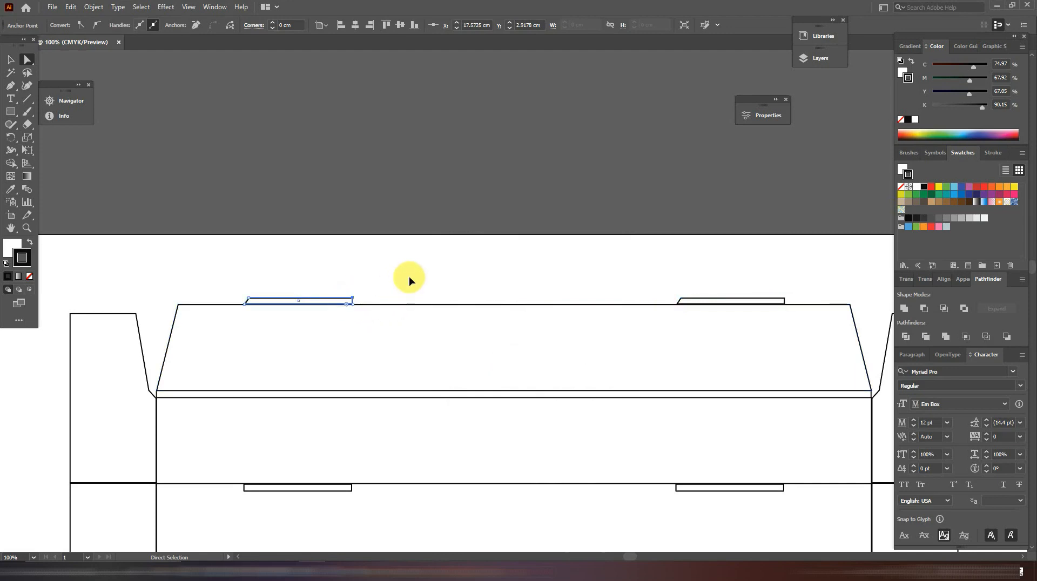
key("Return")
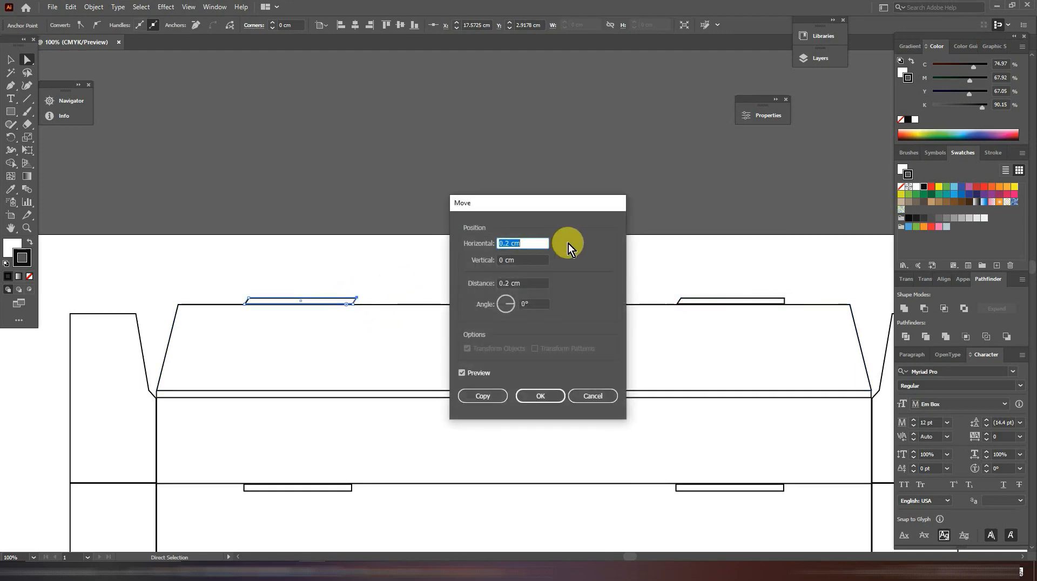
left_click(499, 243)
type("-")
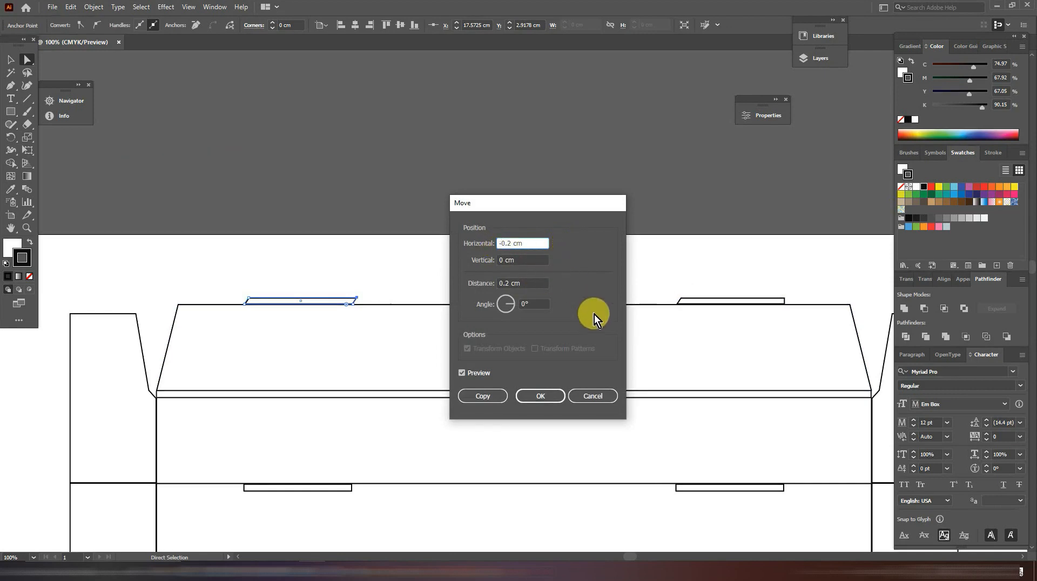
left_click(538, 396)
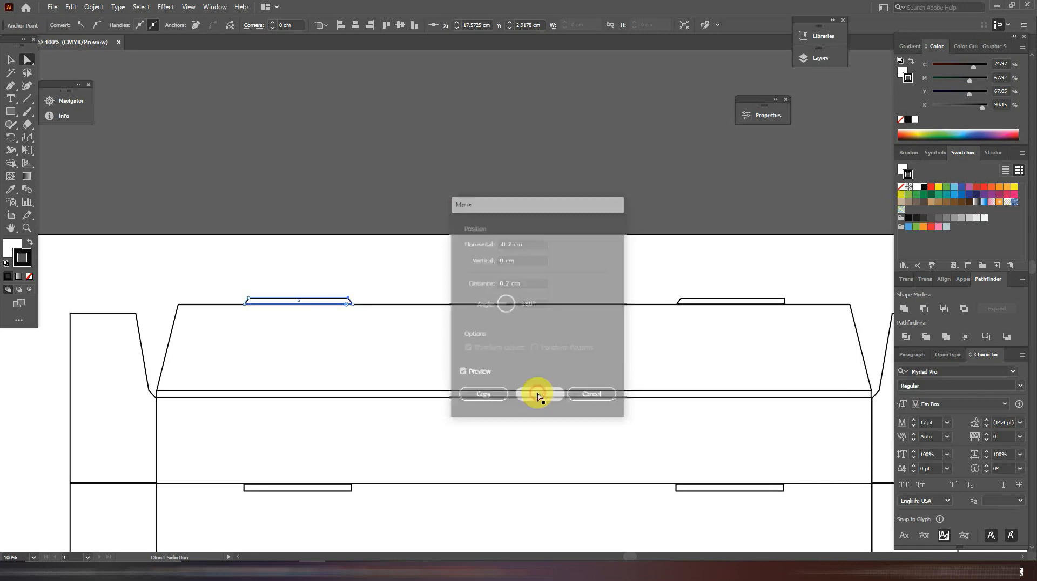
Step: Move the upper-right corner point of the right tab -0.2 cm horizontally and 0 cm vertically
left_click(766, 289)
left_click(780, 304)
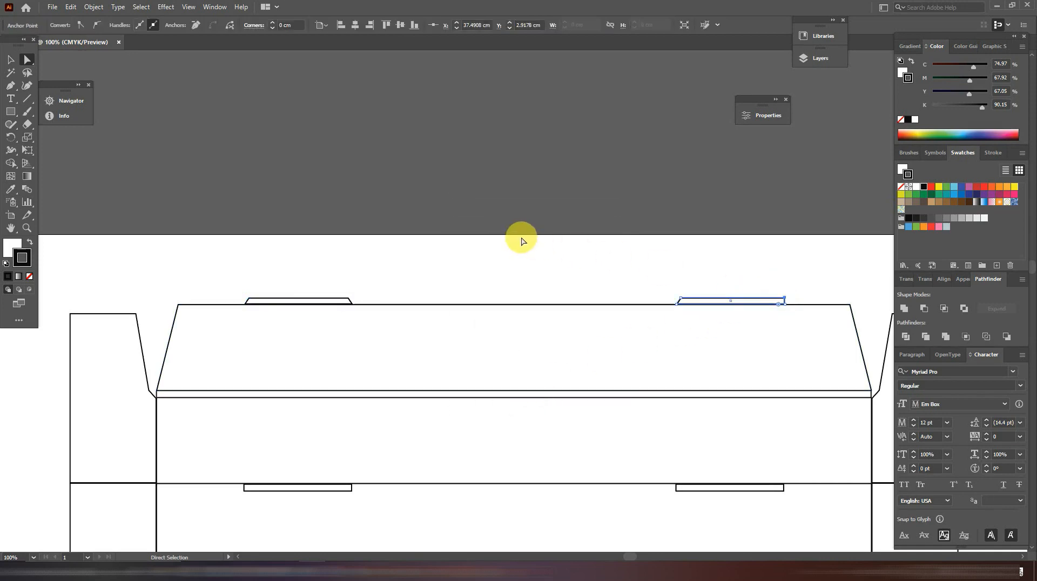
key("Return")
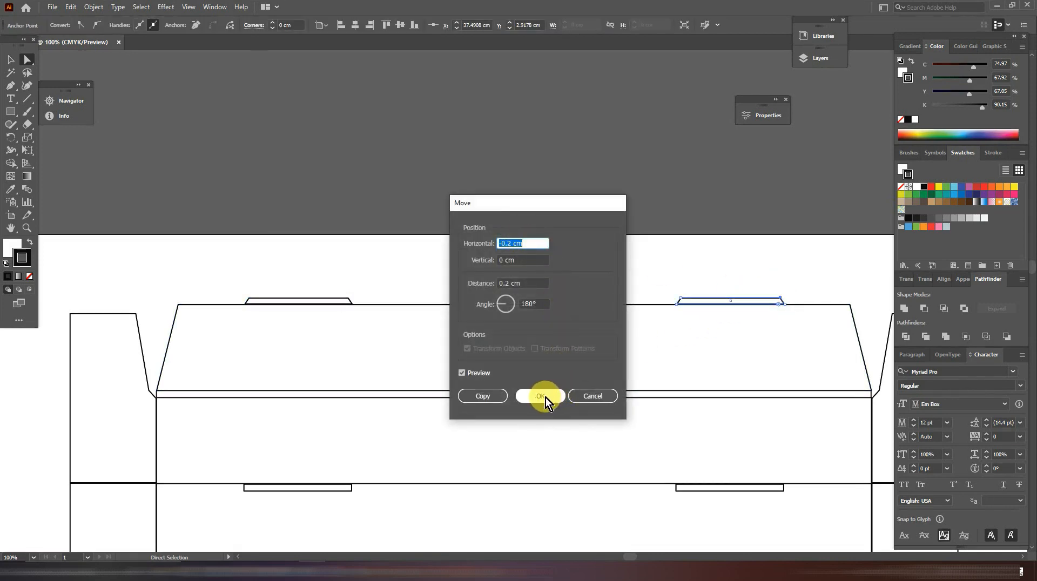
left_click(543, 396)
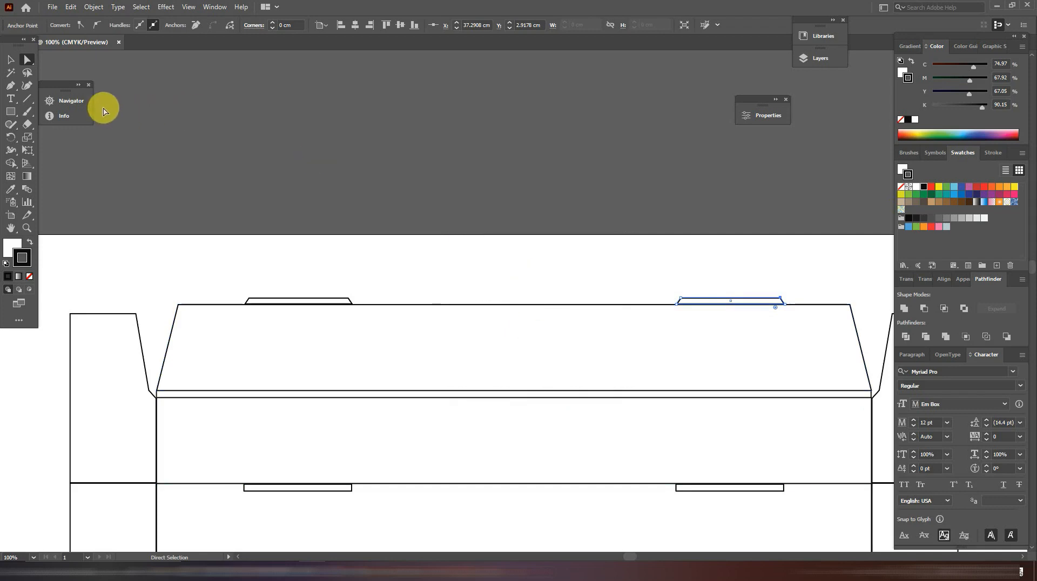
Step: Create a 2.5 × 2.5 cm circle overlapping the large tapered flap's top edge, between the two tabs
left_click(12, 111)
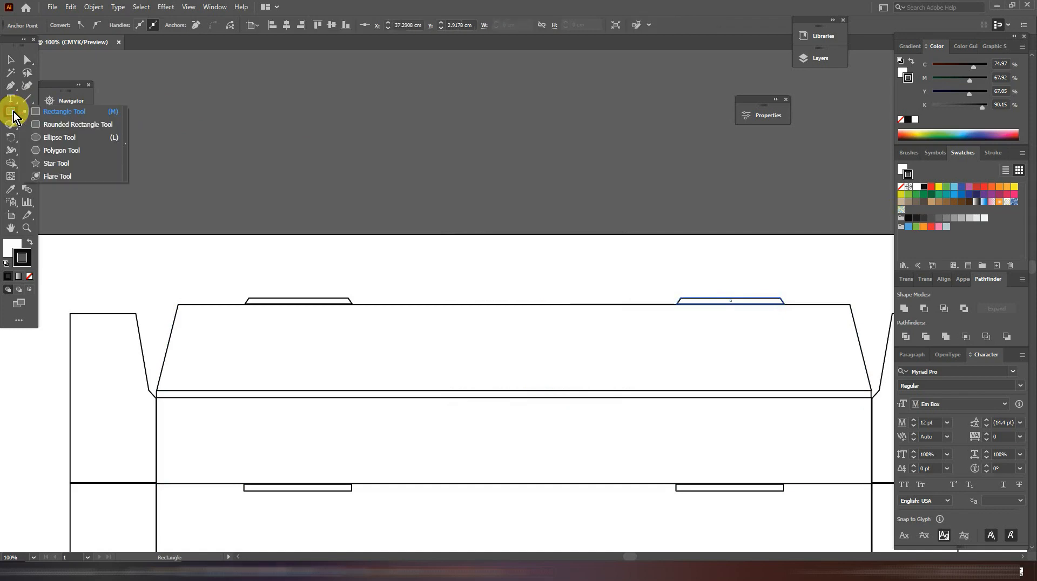
left_click(43, 138)
key("Return")
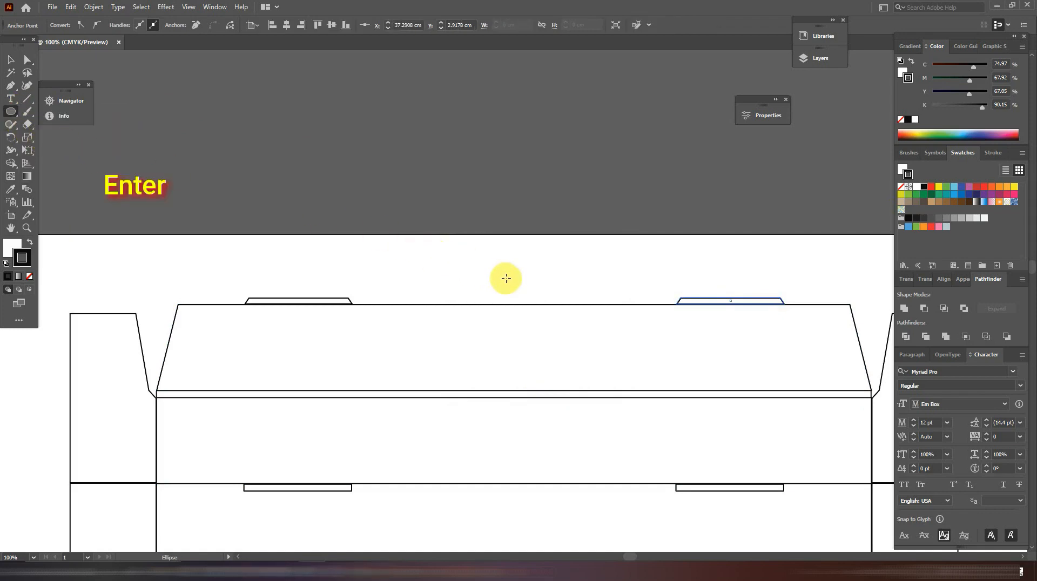
left_click(484, 261)
left_click_drag(771, 239, 546, 200)
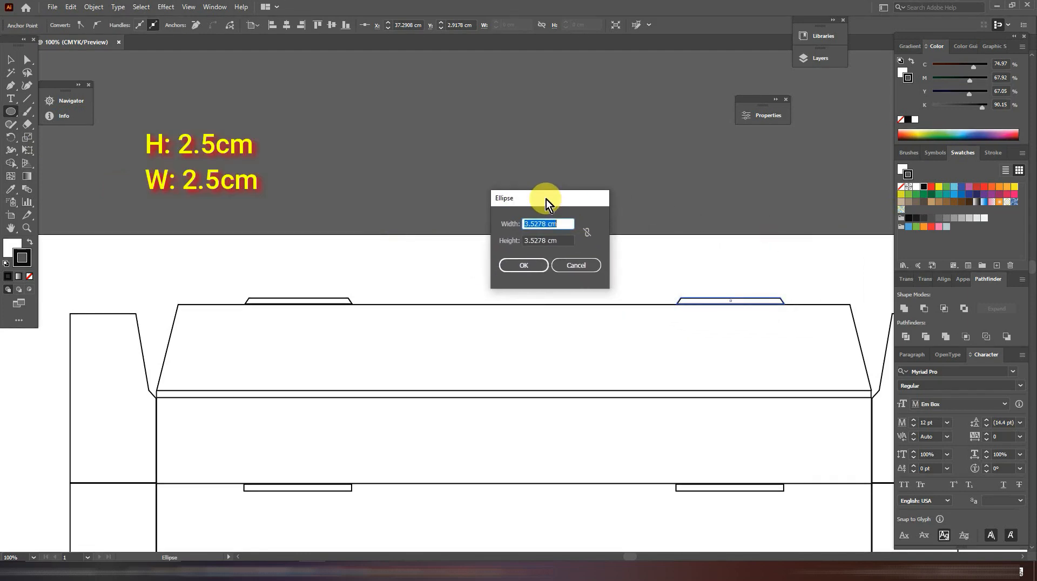
type("2.5")
key("Tab")
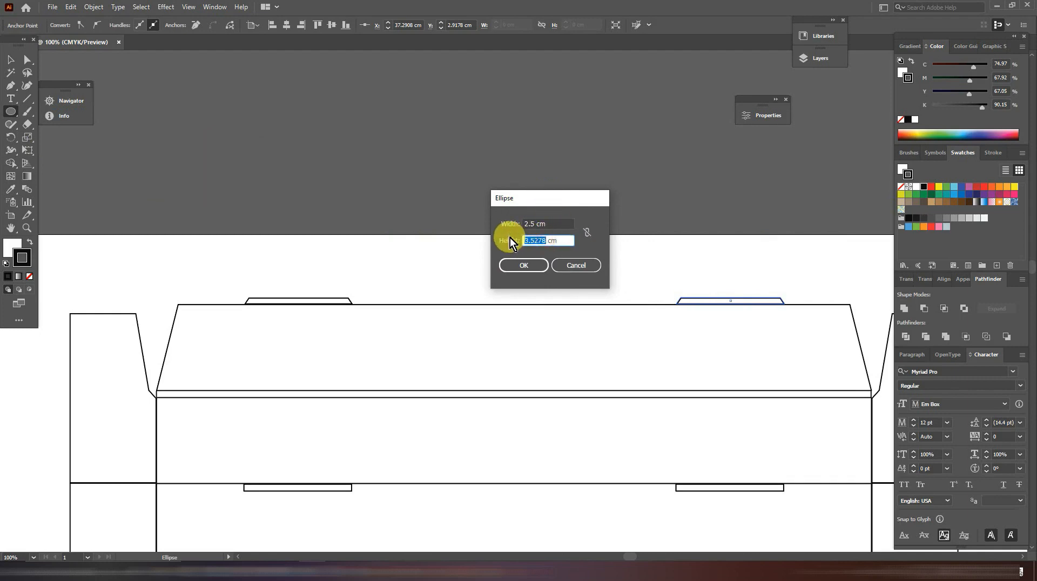
type("2.5")
left_click(524, 267)
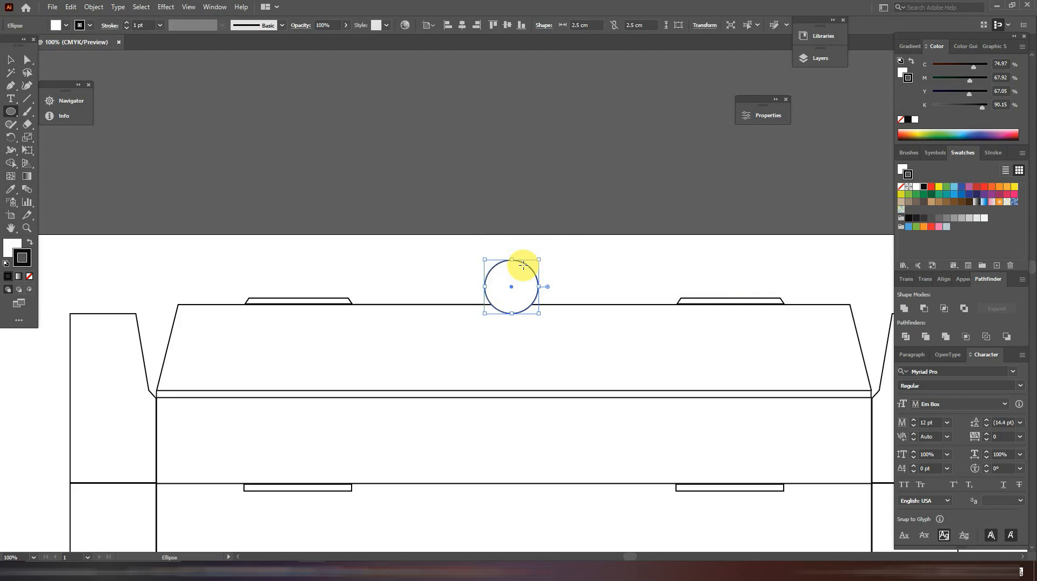
key("ctrl+minus")
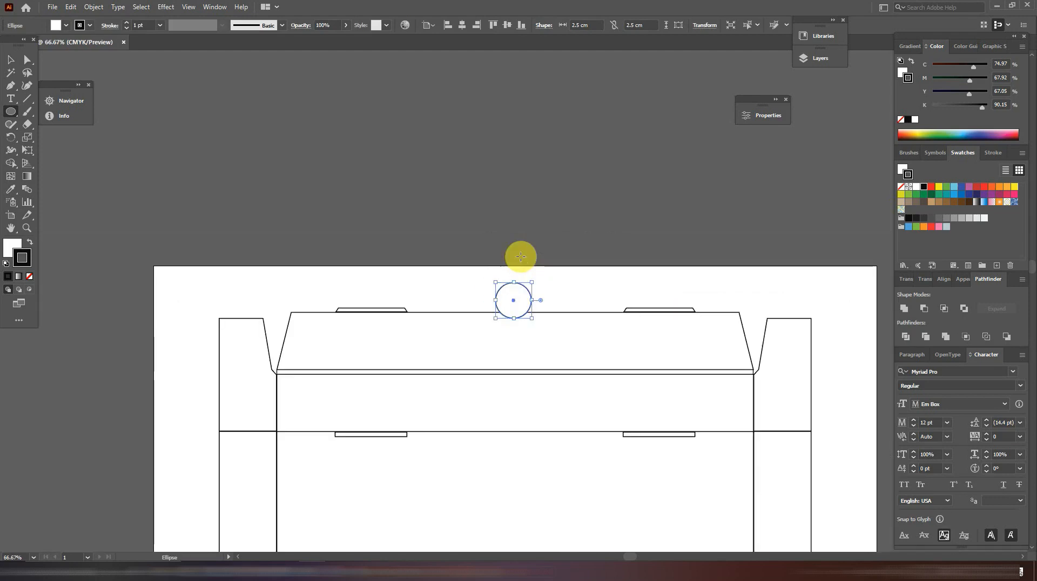
Step: Move the 2.5 cm circle onto the fold below the large tapered flap and centre it horizontally on the 33 × 4 cm panel
left_click(7, 59)
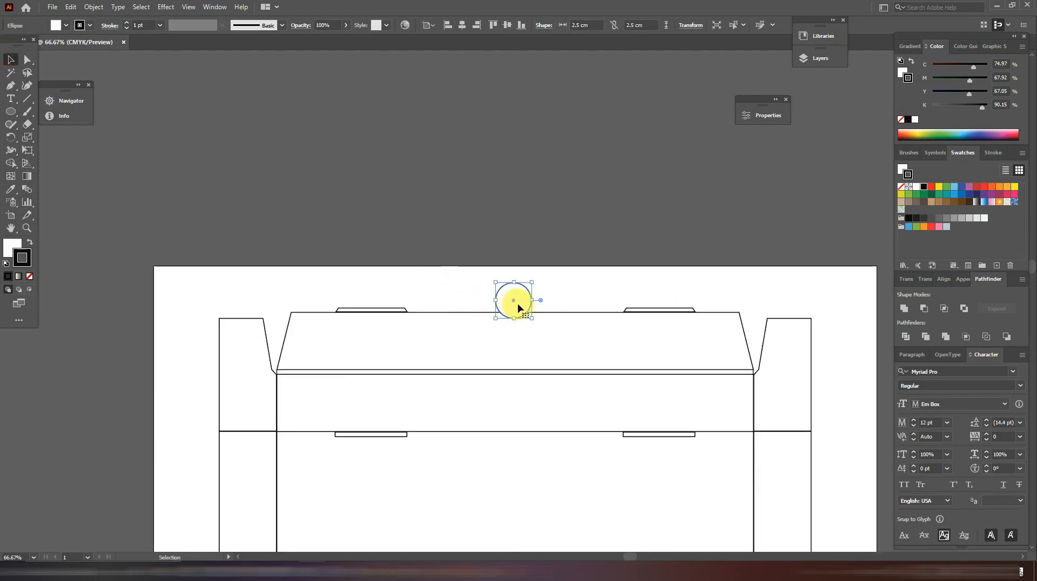
left_click_drag(513, 305, 512, 373)
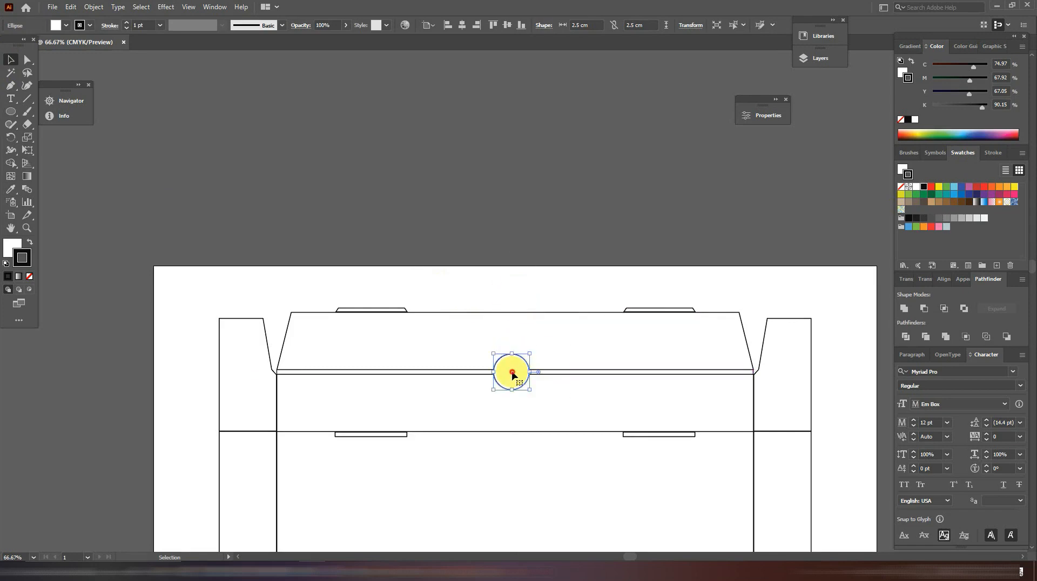
left_click(540, 412)
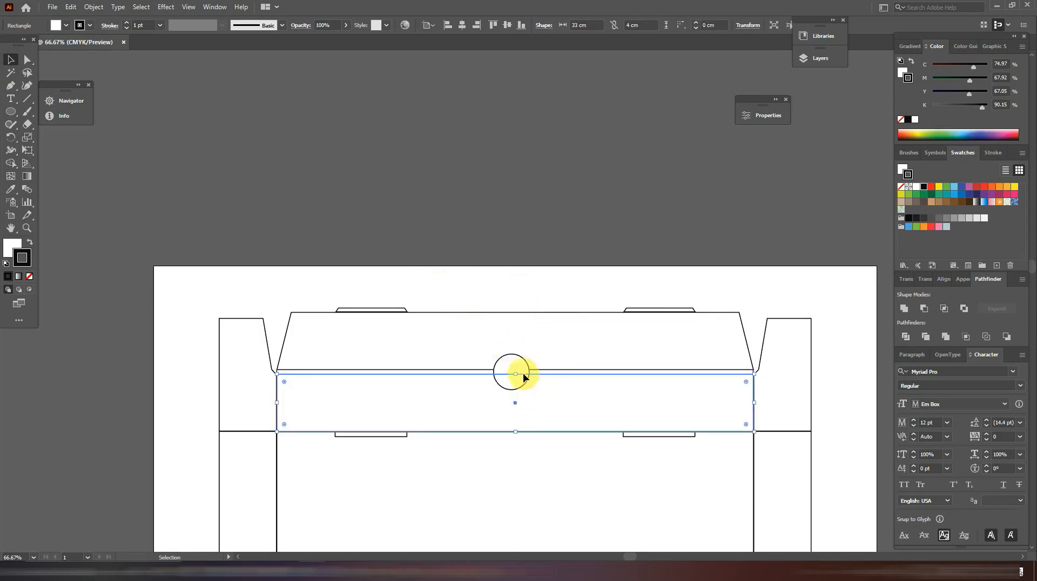
left_click(519, 366, "shift")
left_click(559, 405)
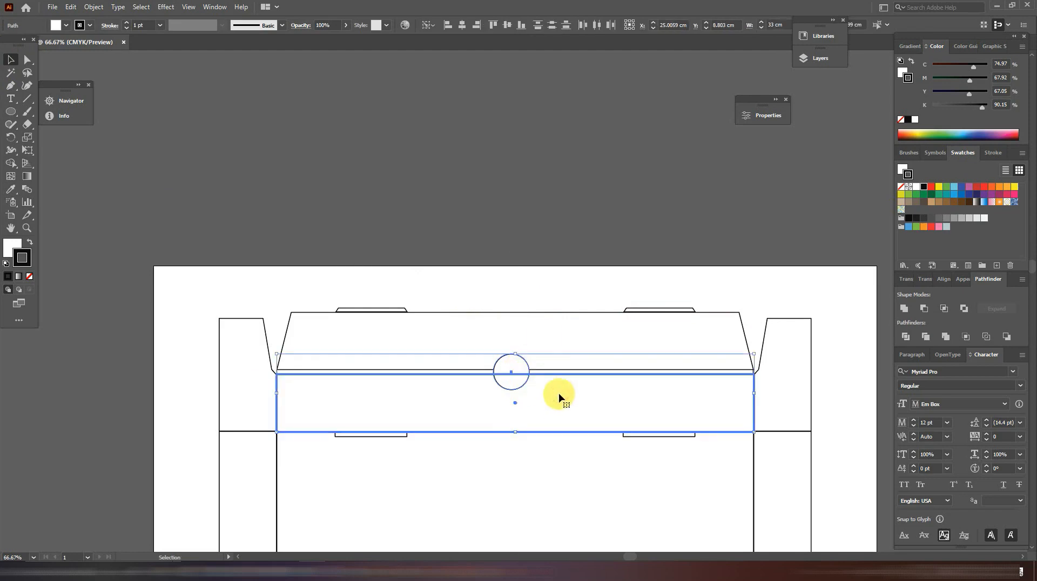
left_click(462, 26)
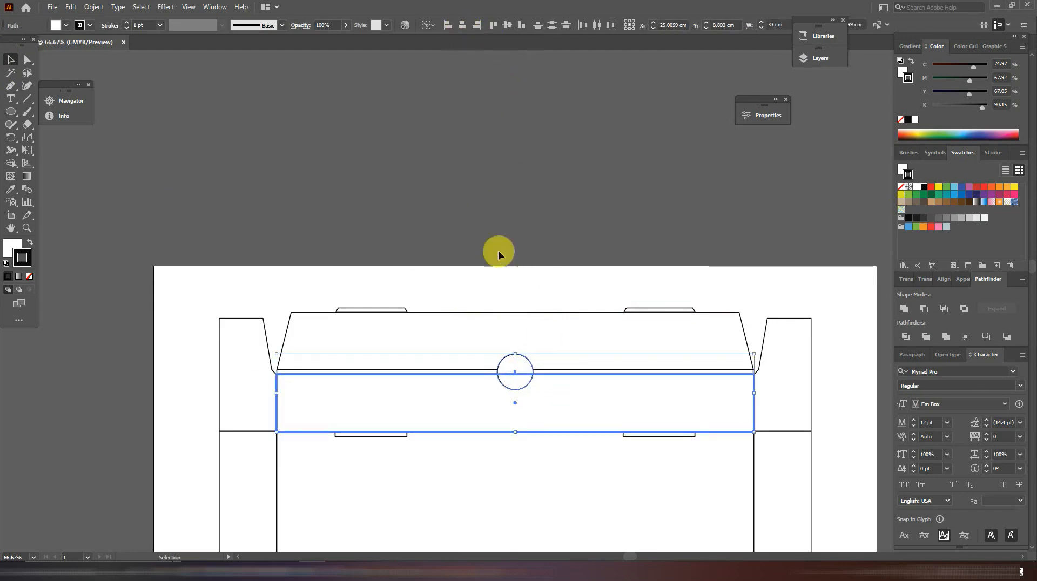
left_click(507, 283)
Step: Copy the 2.5 cm circle straight down onto the fold line between the lower large panel and the bottom rounded flap
key("ctrl+minus")
key("ctrl+minus")
key("ctrl+minus")
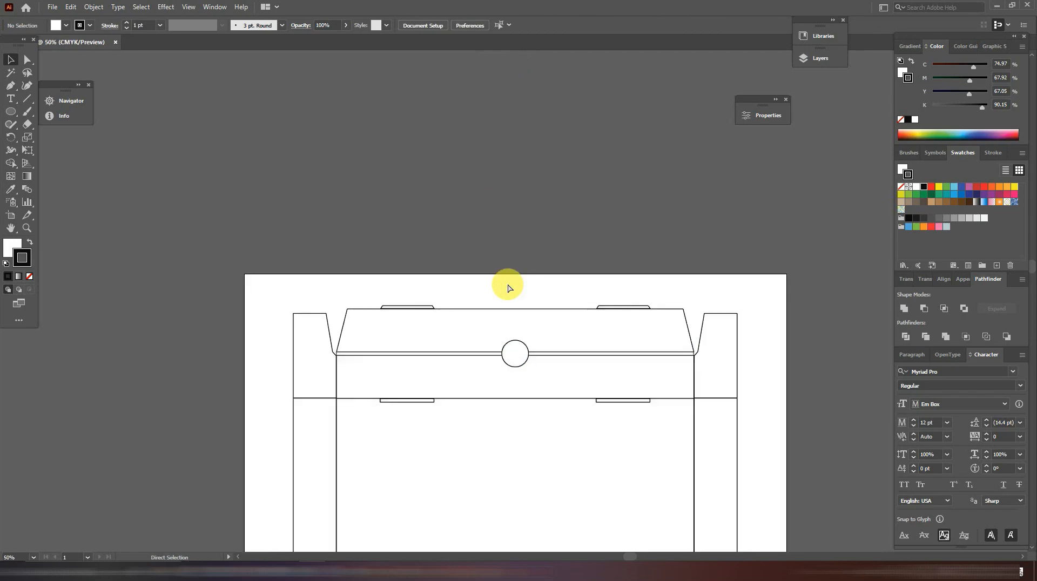
scroll(507, 287, "down", 1)
left_click_drag(490, 255, 472, 123)
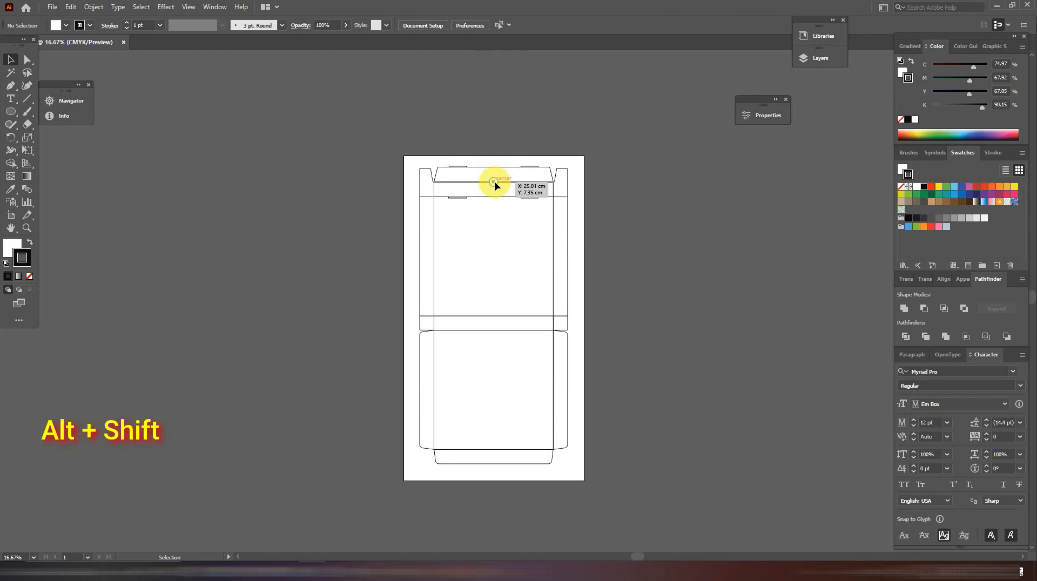
left_click_drag(495, 185, 494, 449)
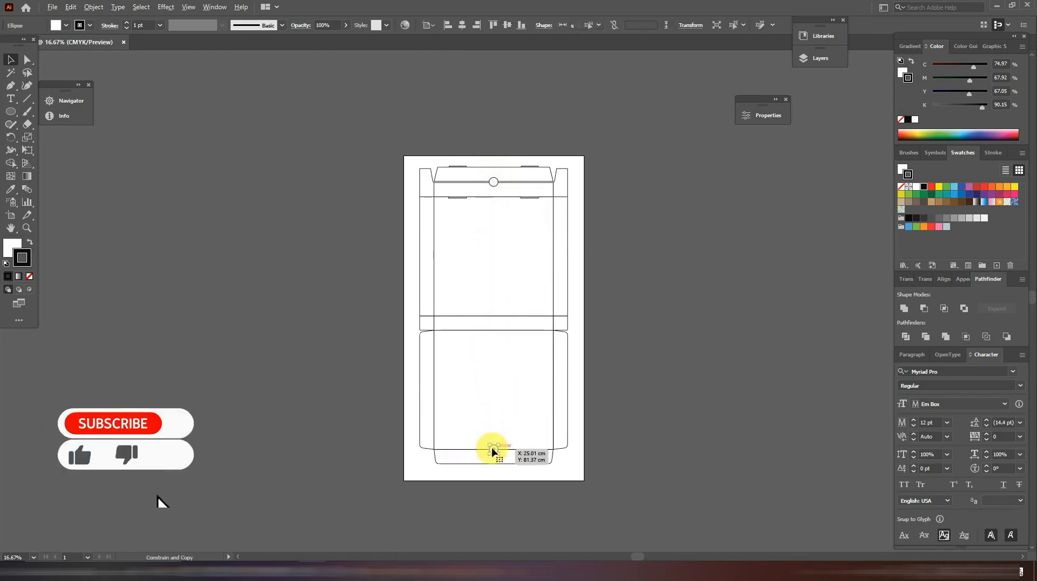
key("ctrl+plus")
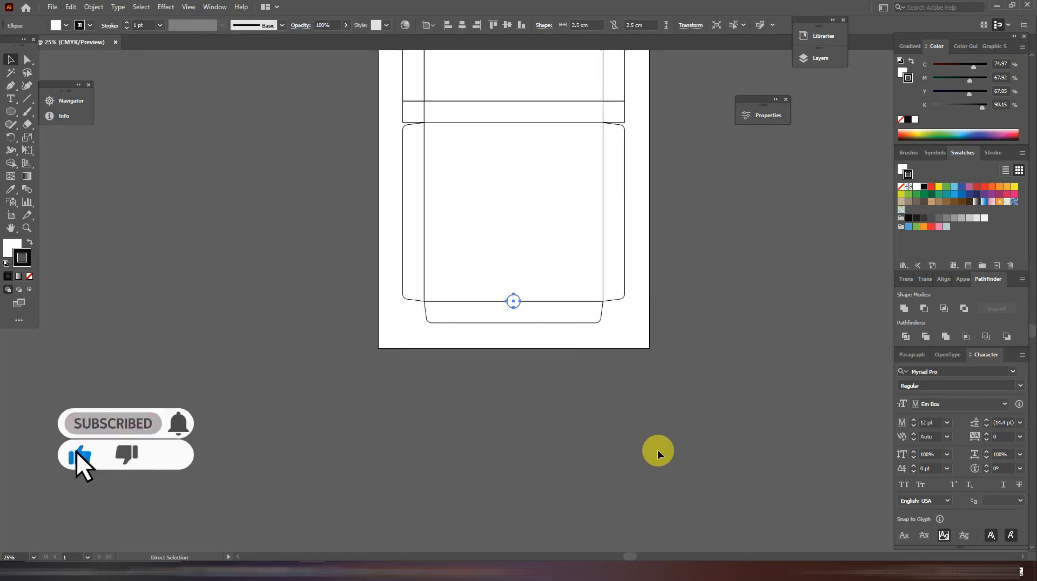
left_click_drag(715, 232, 628, 484)
left_click(616, 345)
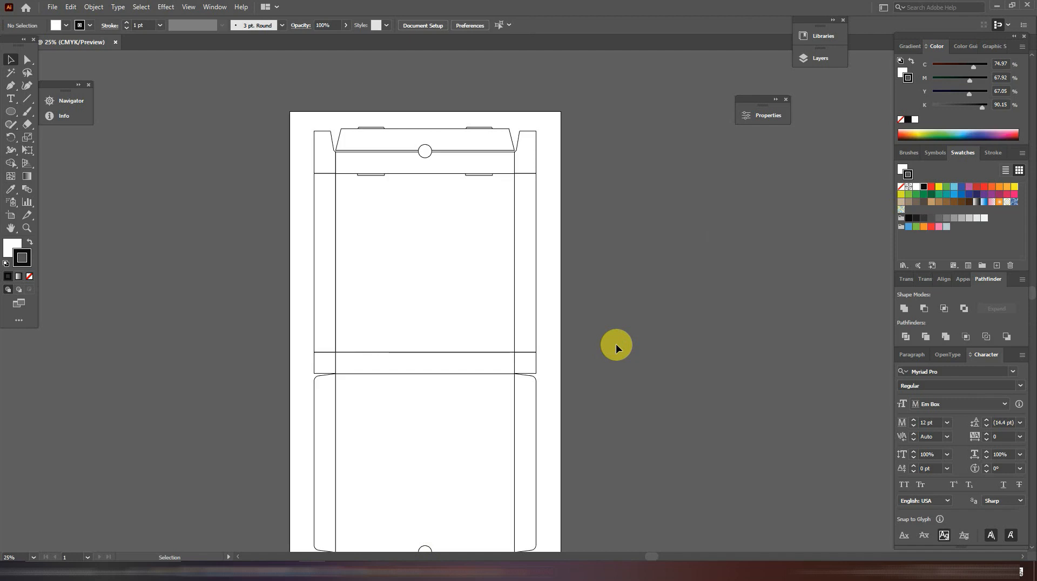
Step: Create a 1.5 × 1.5 cm circle inside the upper large panel
left_click(9, 111)
left_click(445, 272)
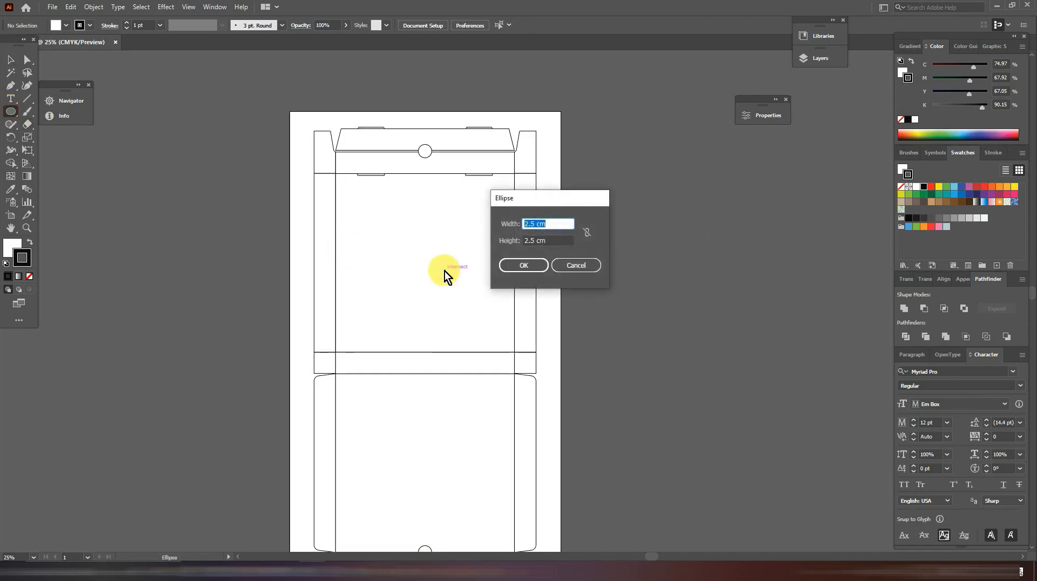
type("1.")
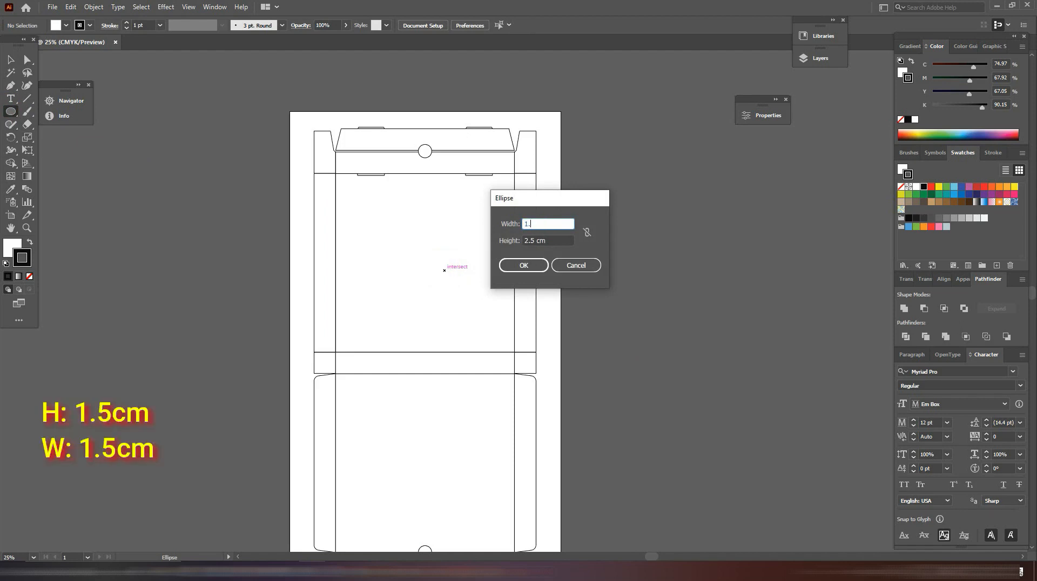
type("5")
key("Tab")
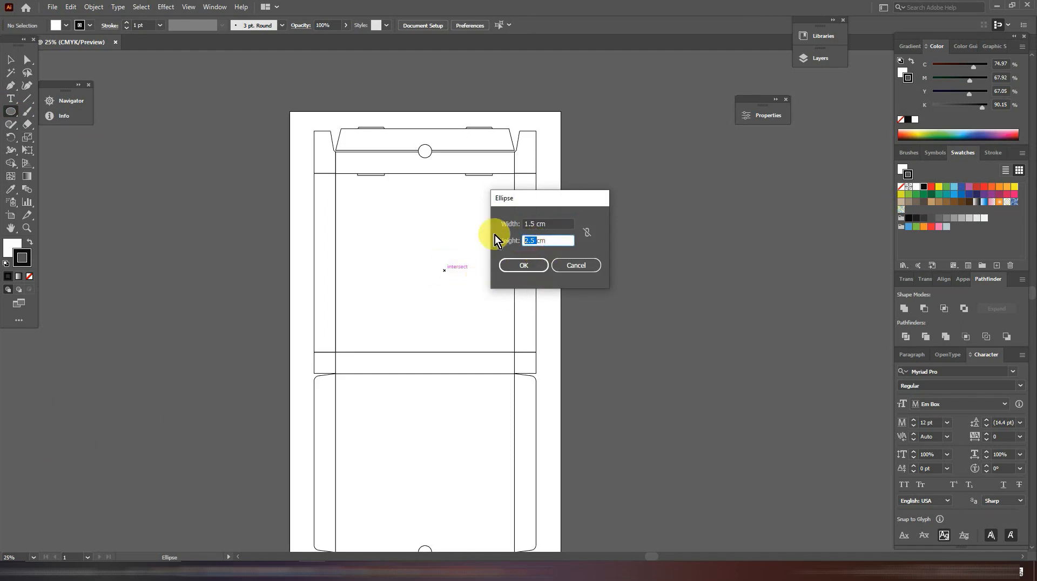
type("1")
left_click(524, 265)
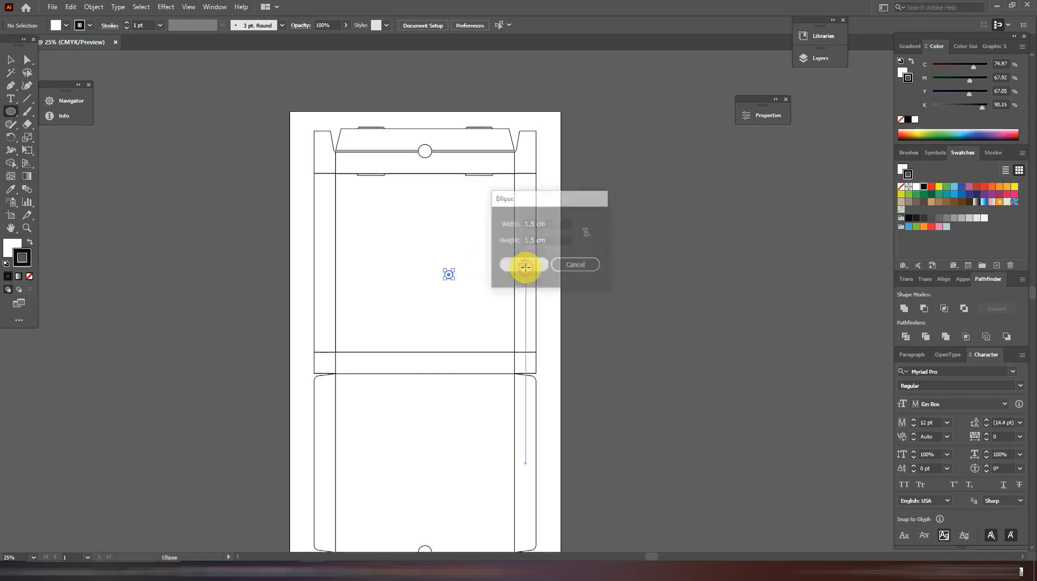
Step: Place the 1.5 cm circle and a level copy of it toward opposite ends of the narrow panel between the two large panels
left_click(11, 59)
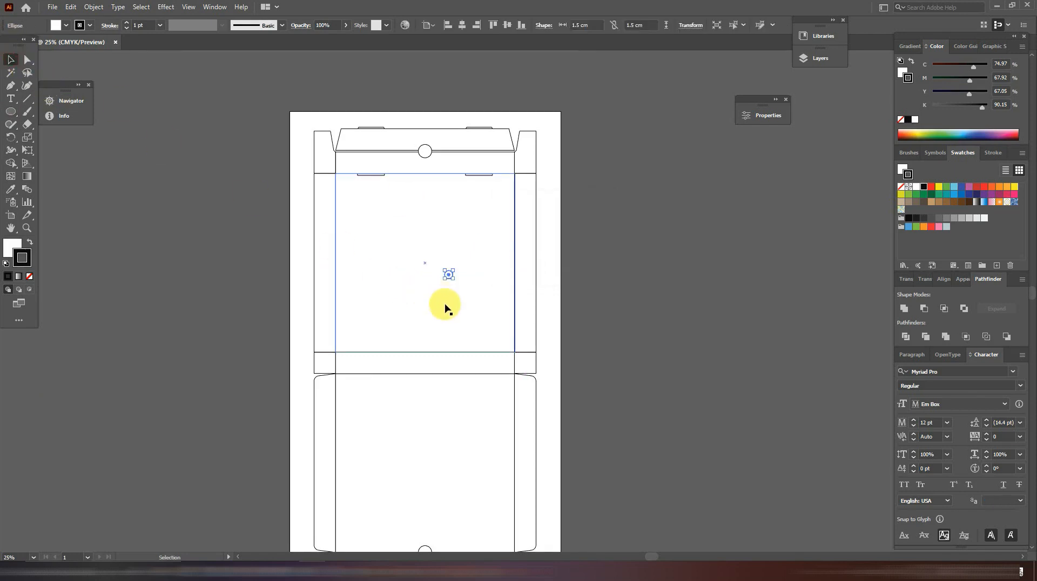
left_click_drag(377, 320, 414, 248)
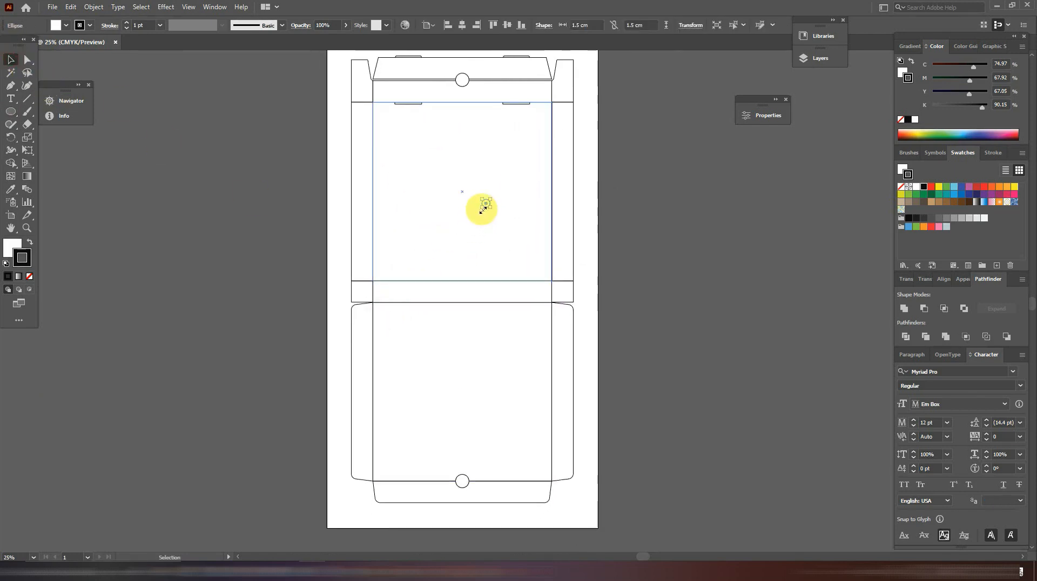
left_click_drag(485, 204, 515, 293)
left_click(415, 296, "shift")
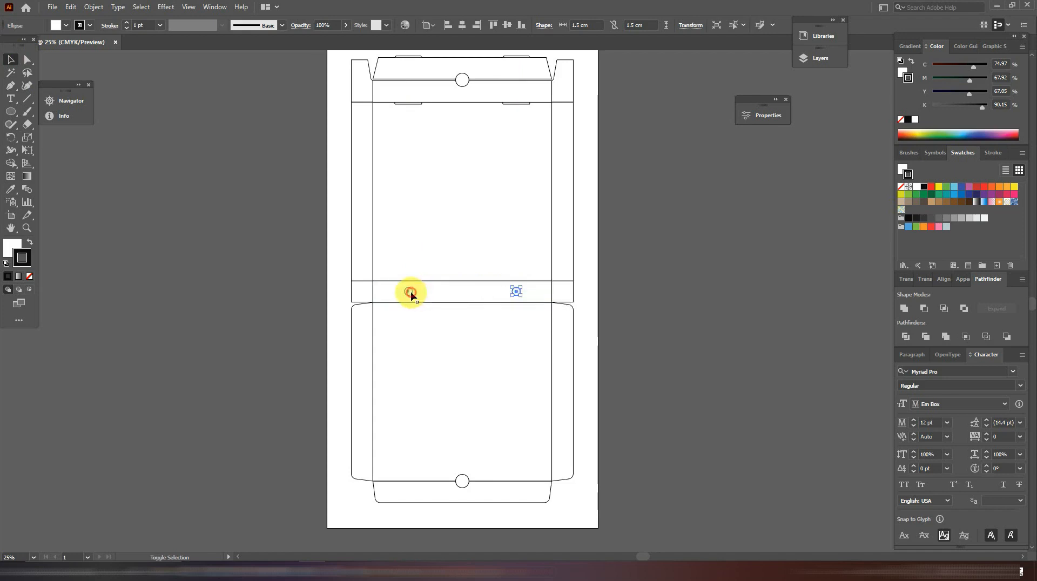
Step: Group the two 1.5 cm circles and centre the group horizontally on the narrow middle panel
left_click(409, 293, "shift")
right_click(410, 293)
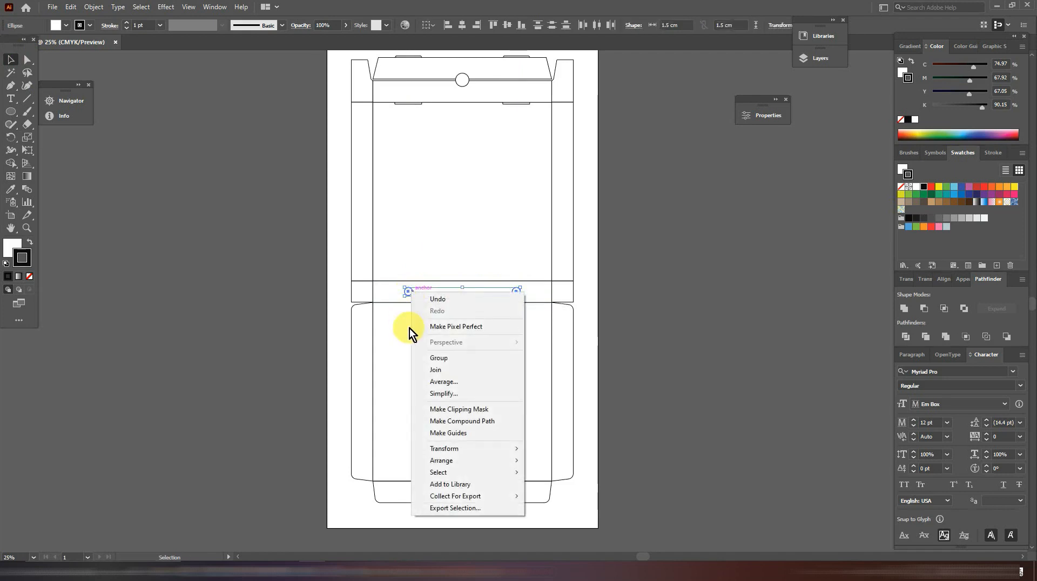
left_click(449, 358)
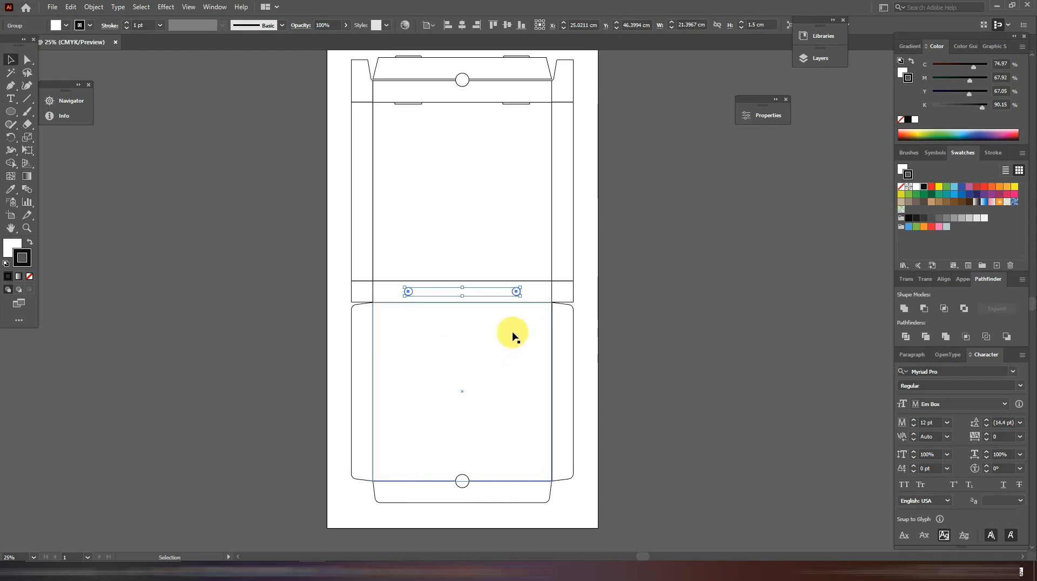
left_click(529, 297, "shift")
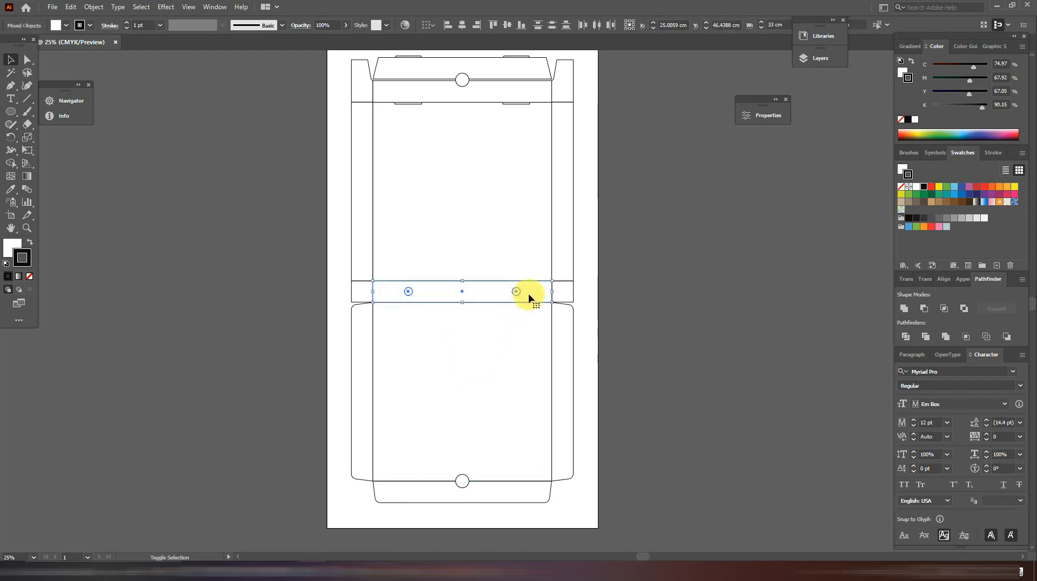
left_click(530, 297)
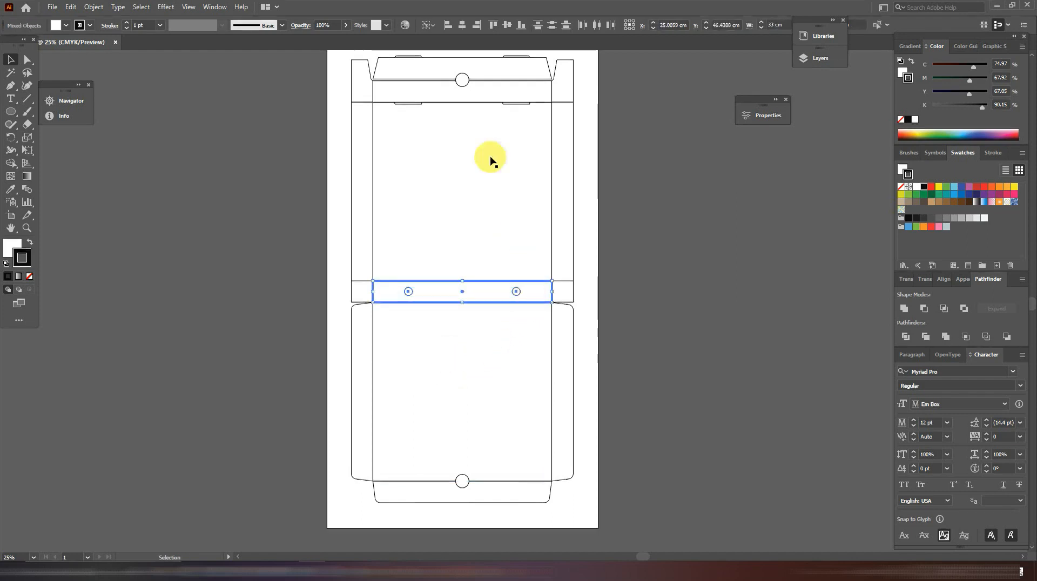
left_click(461, 26)
left_click(658, 303)
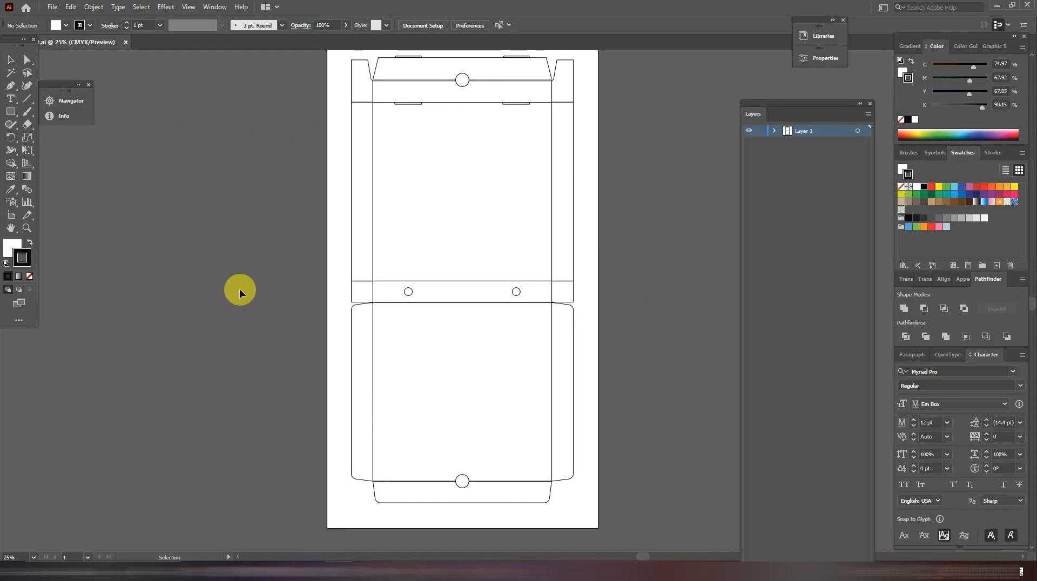
Step: Set the fill to None for all panels, flaps, tabs, slots and circles of the box template, keeping their strokes
left_click(10, 60)
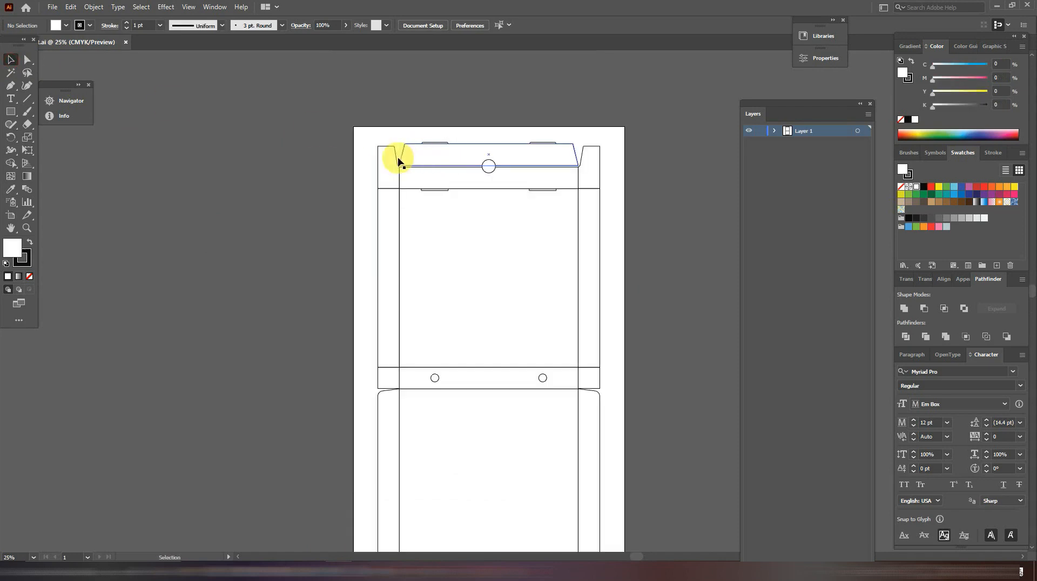
left_click(382, 168)
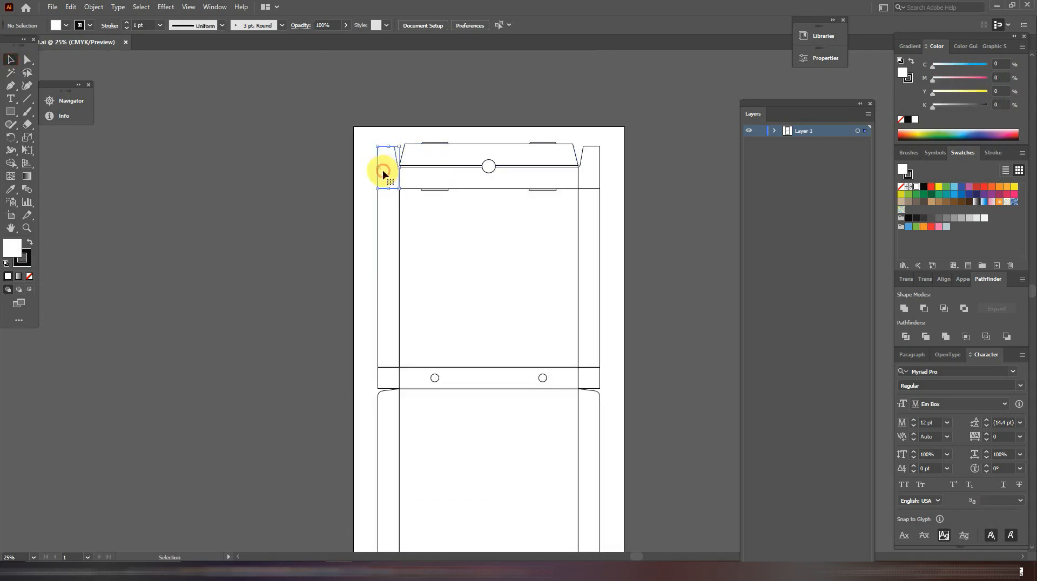
left_click(440, 162, "shift")
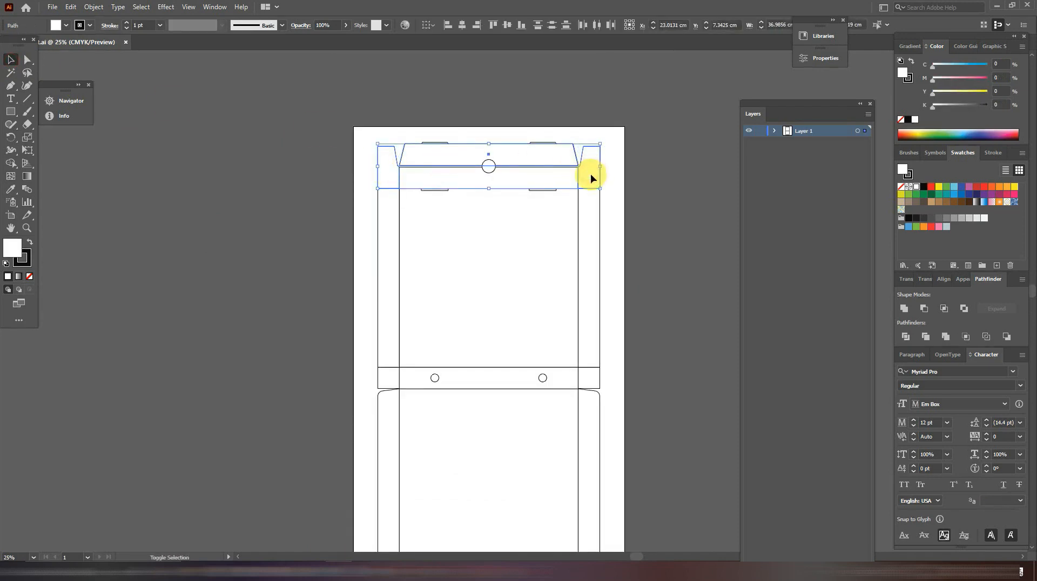
left_click(584, 194, "shift")
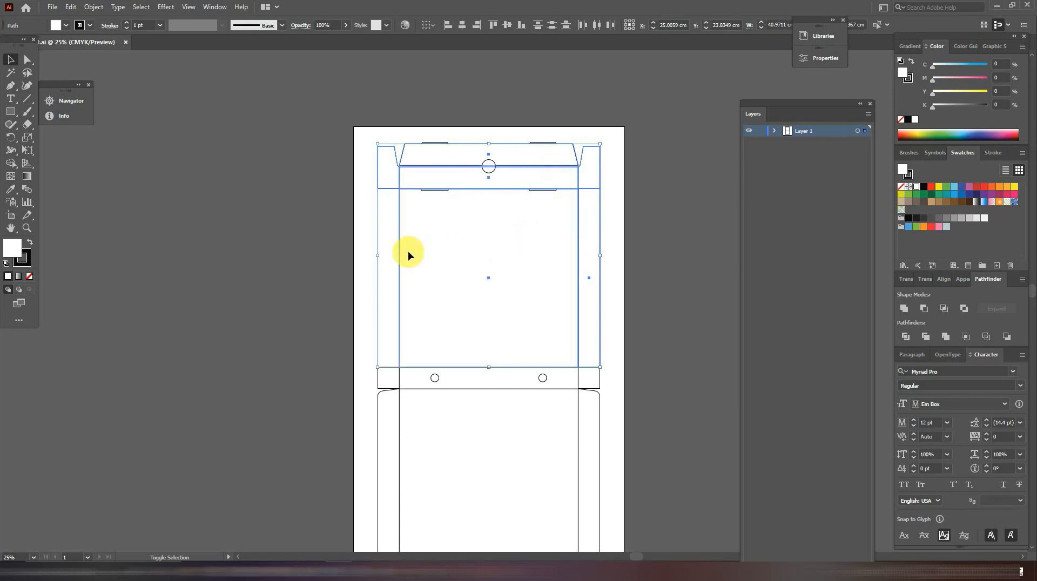
left_click(386, 382, "shift")
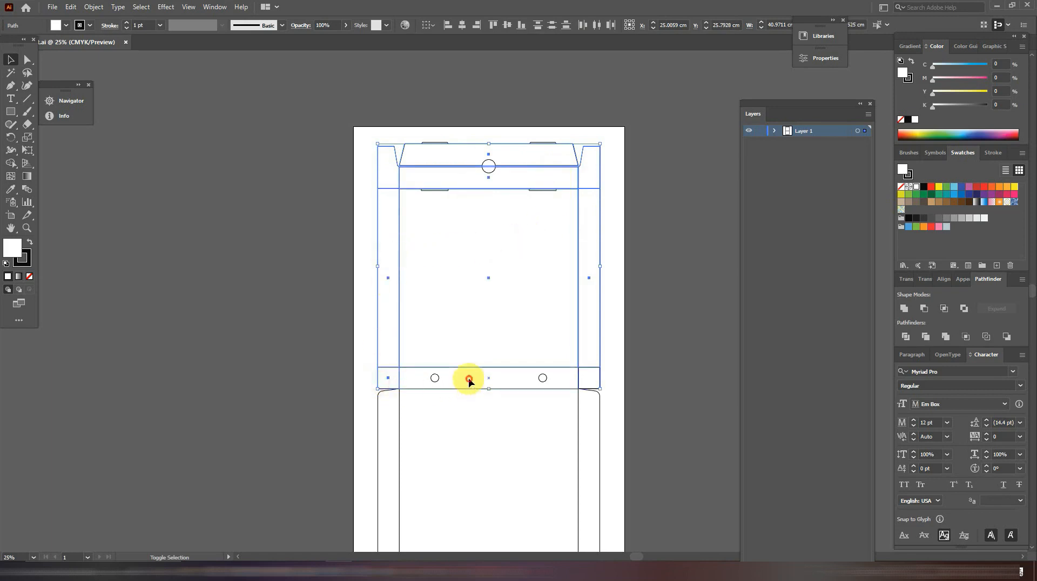
left_click(543, 381, "shift")
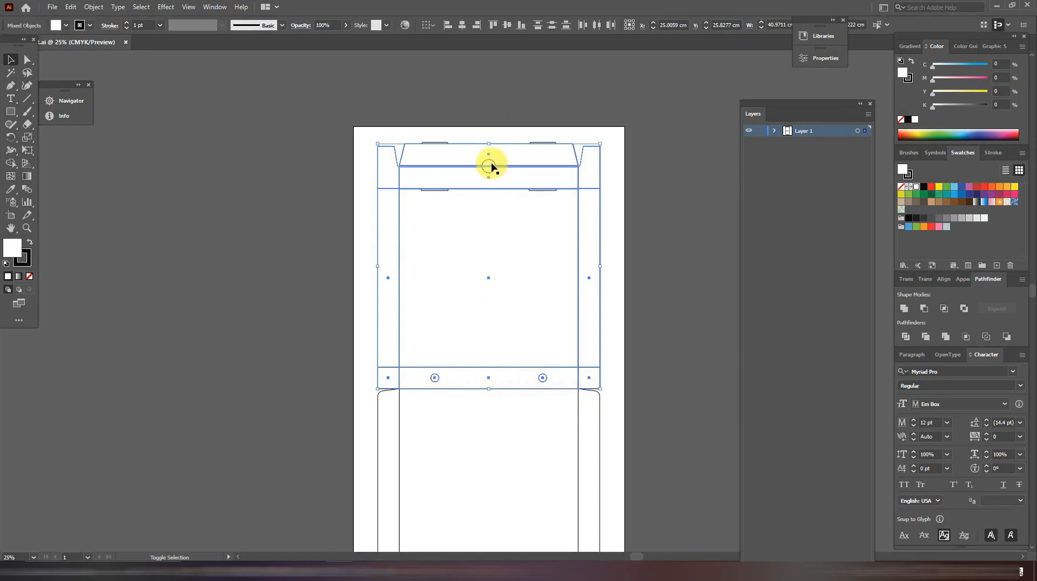
left_click(444, 145, "shift")
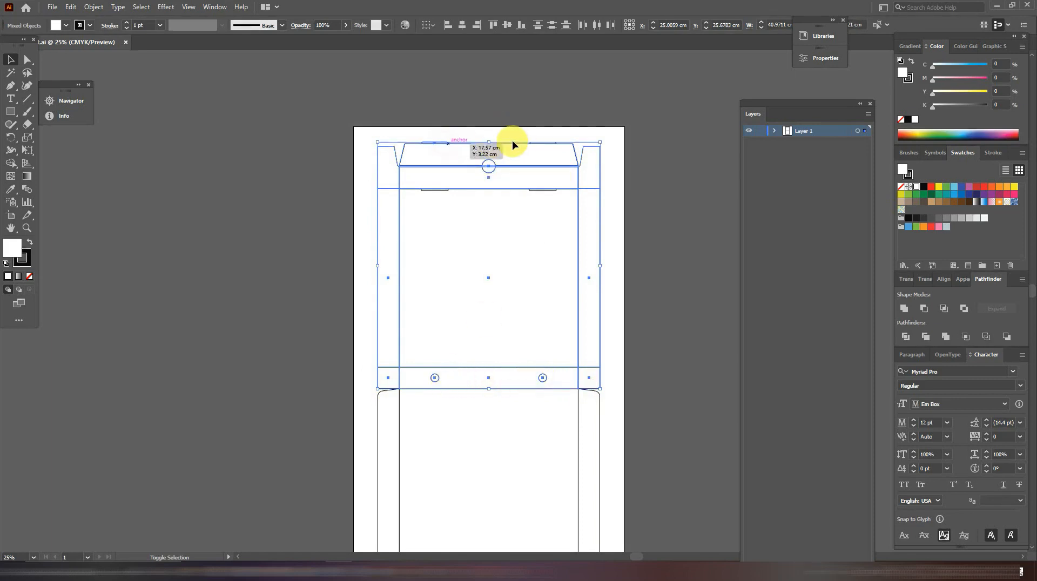
left_click(541, 192, "shift")
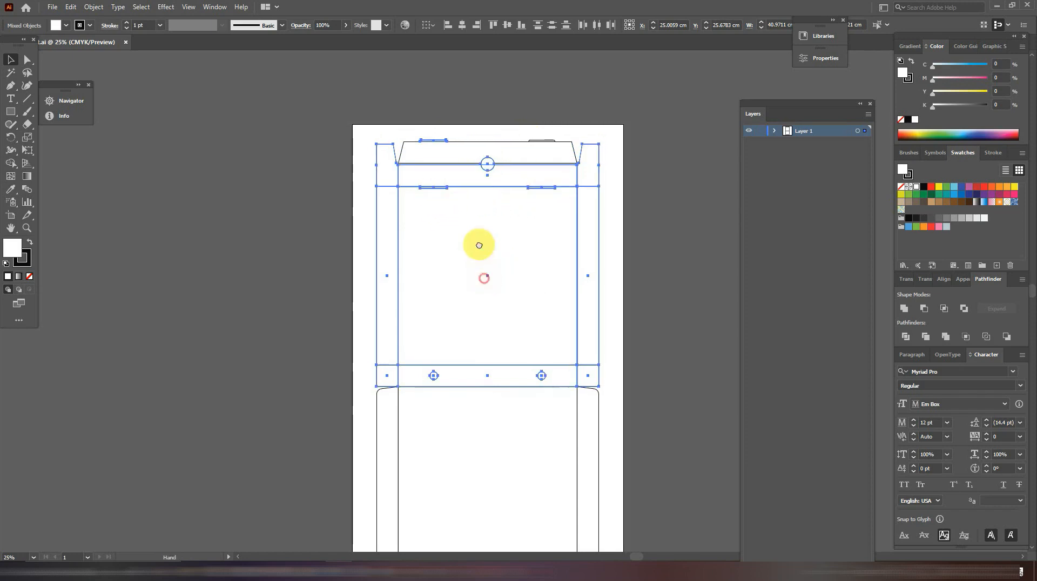
left_click_drag(477, 243, 476, 110)
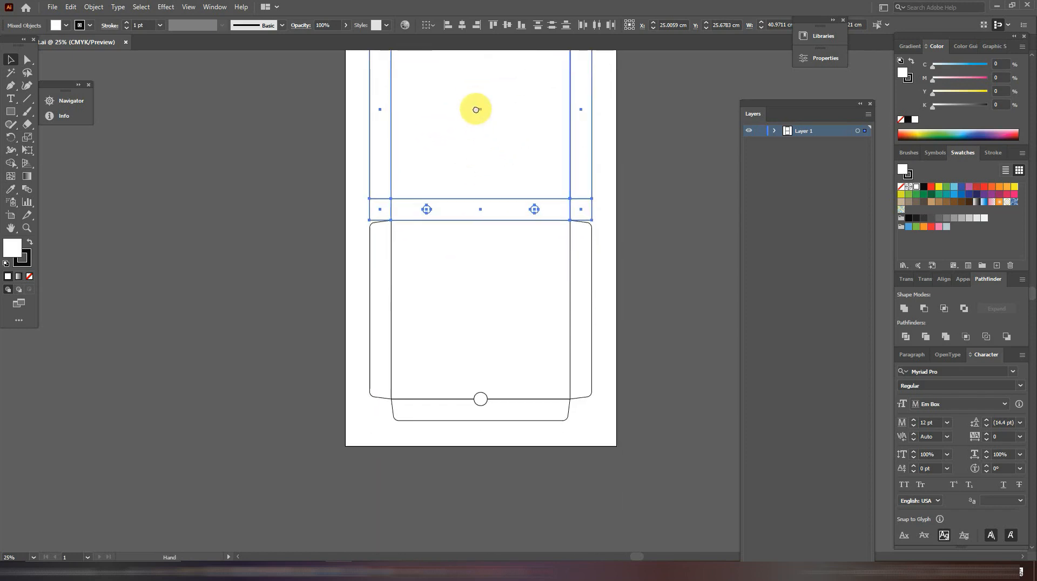
left_click(371, 290, "shift")
left_click(478, 292, "shift")
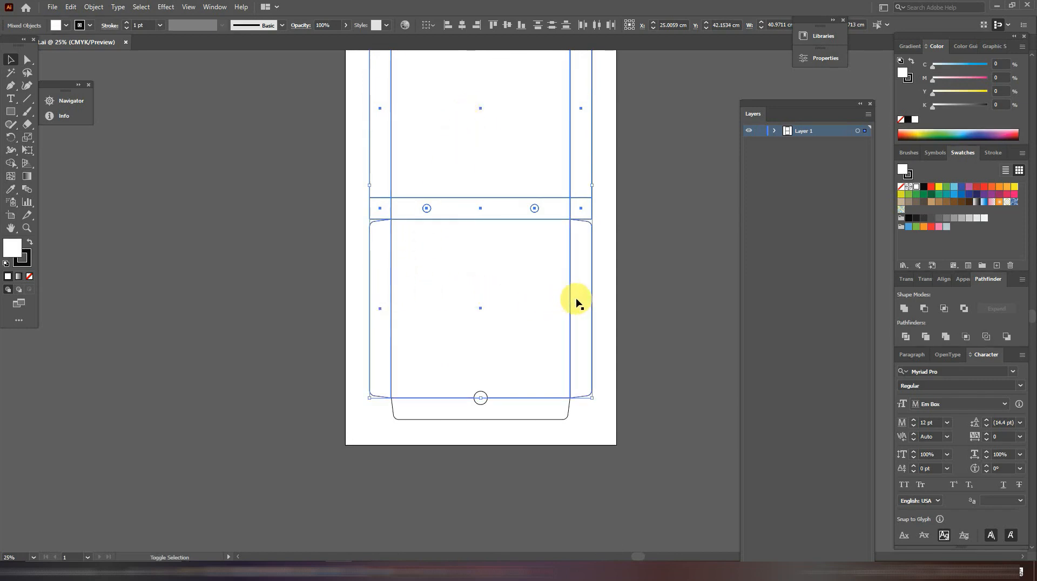
left_click(481, 398, "shift")
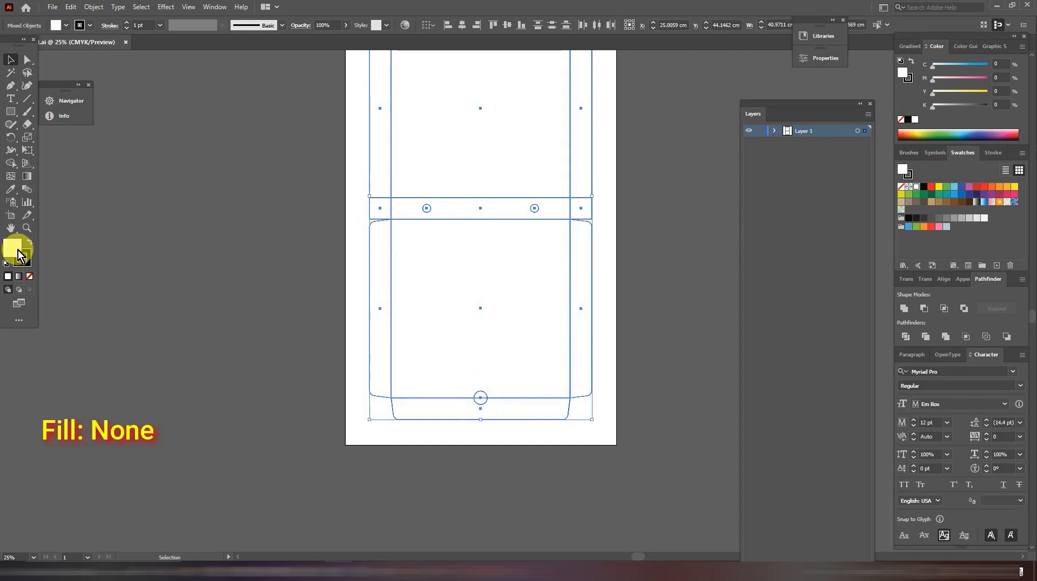
left_click(30, 277)
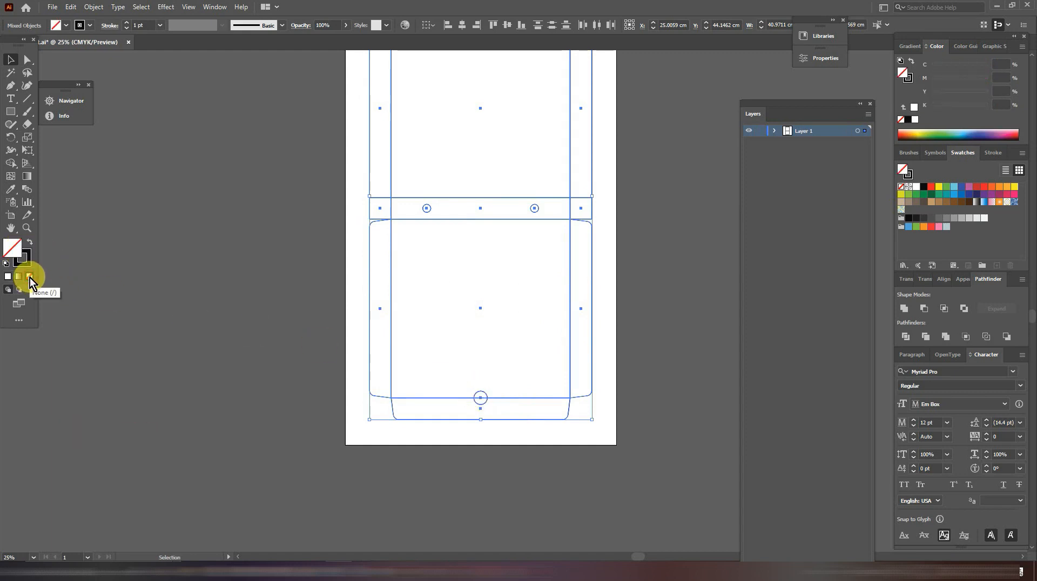
left_click(250, 246)
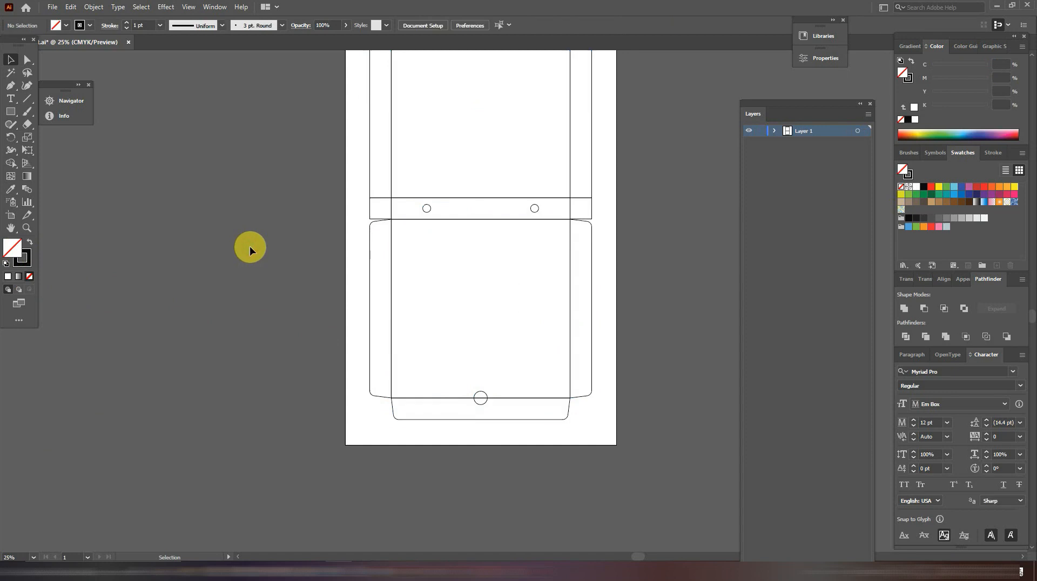
Step: Cut the horizontal fold lines down the centre column of panels and paste them in place as separate paths
left_click_drag(309, 218, 273, 269)
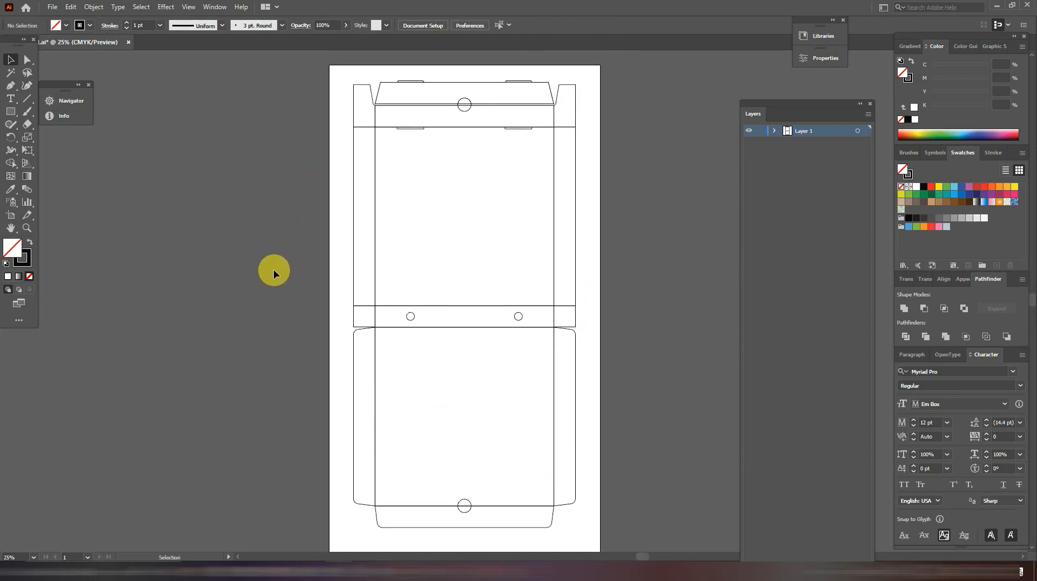
left_click(28, 60)
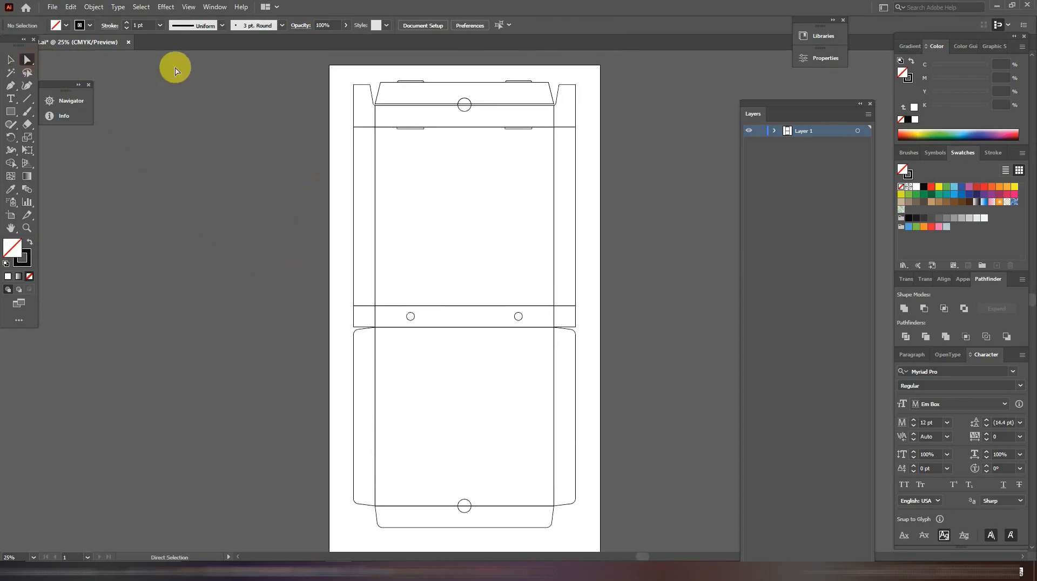
left_click_drag(482, 91, 493, 517)
key("ctrl+x")
key("ctrl+f")
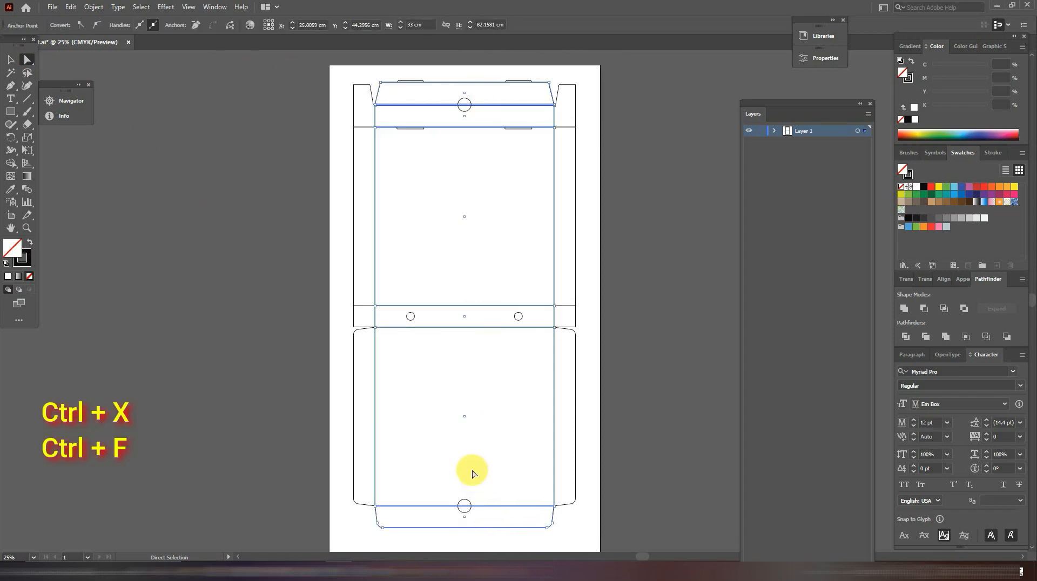
key("v")
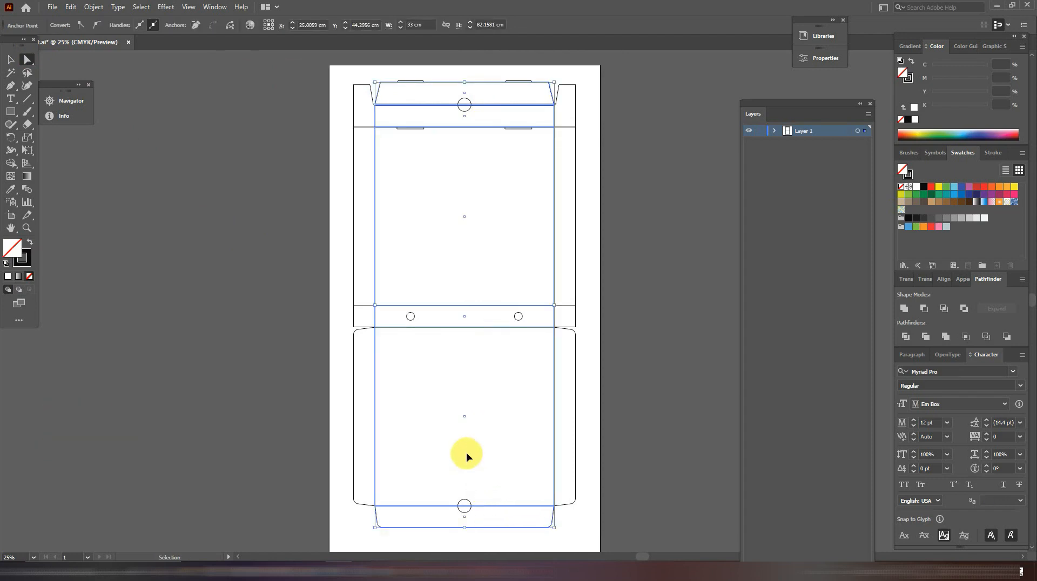
key("ctrl+4")
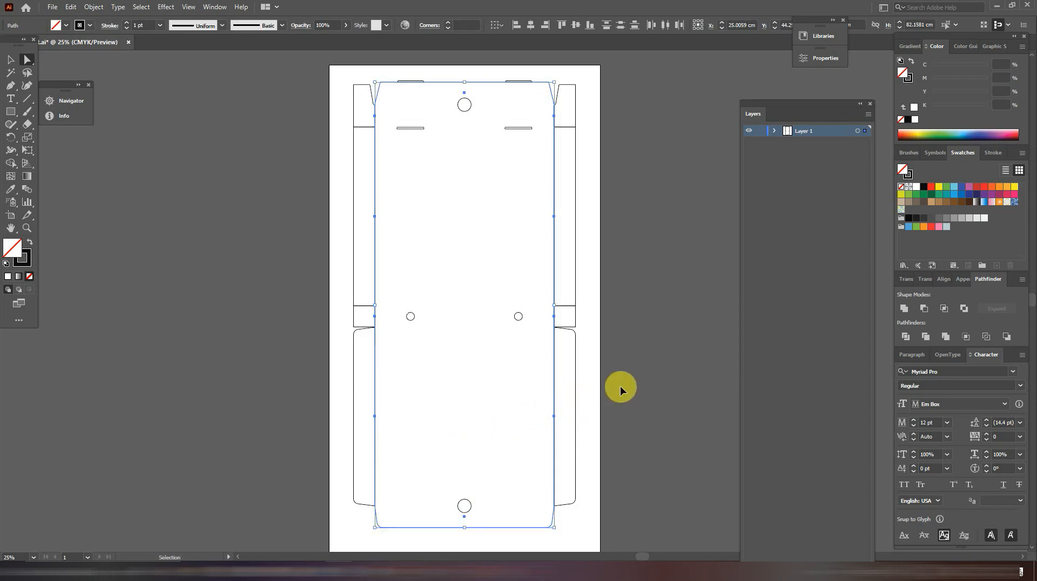
key("ctrl+z")
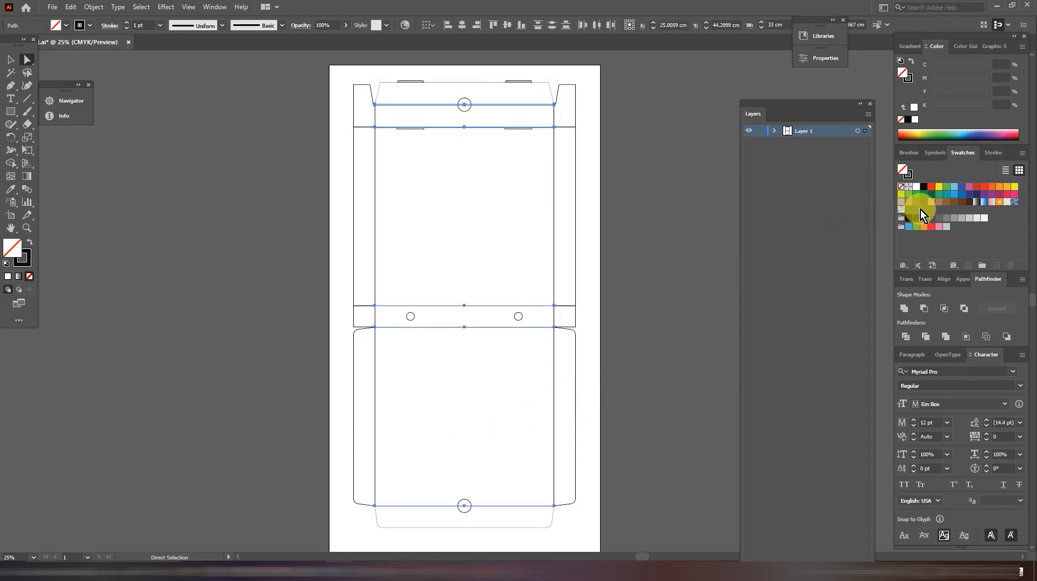
Step: Set the separated horizontal fold lines to a green stroke with no fill
left_click(948, 187)
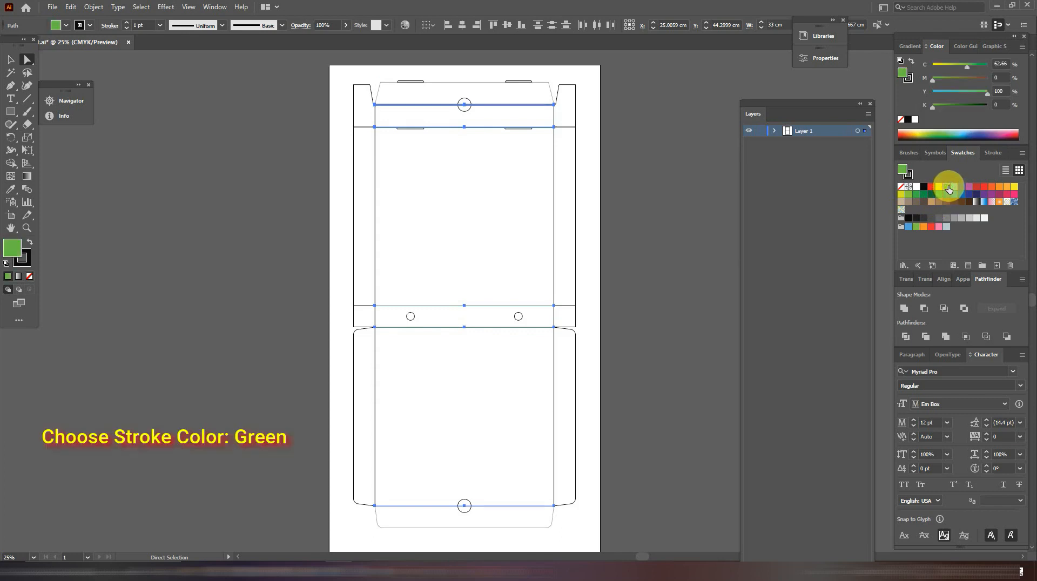
left_click(30, 277)
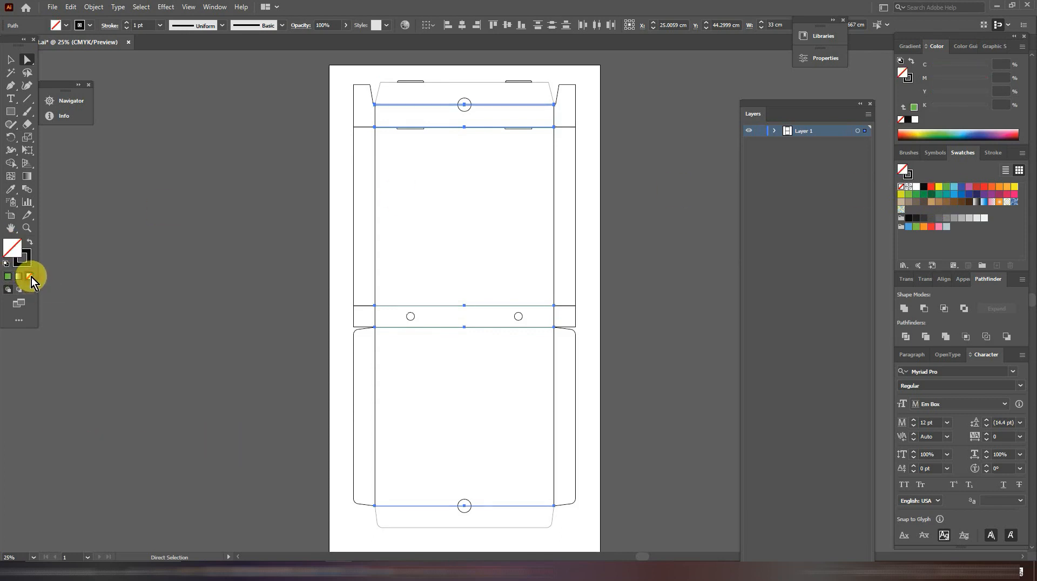
left_click(28, 265)
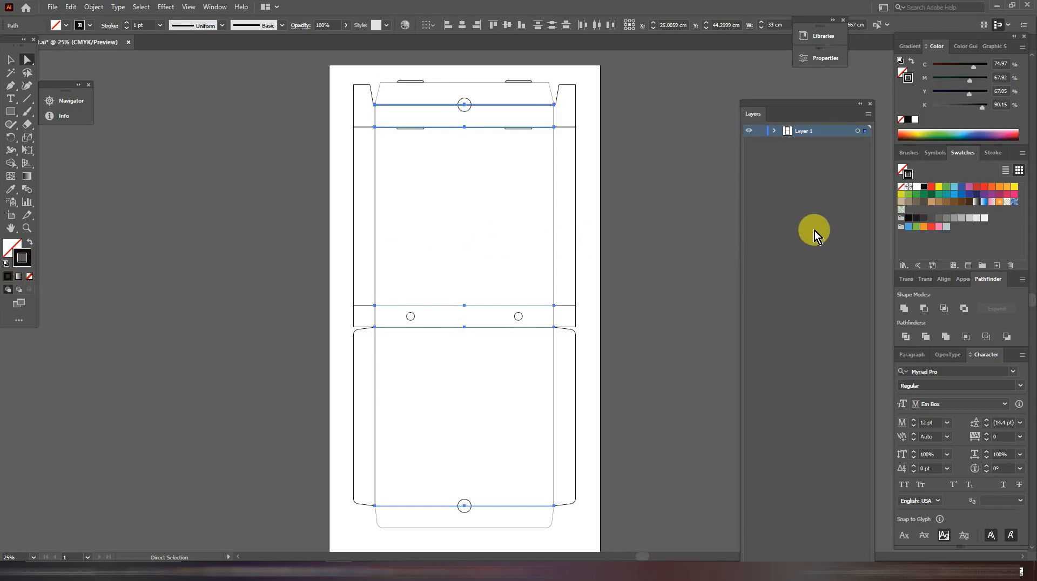
left_click(946, 188)
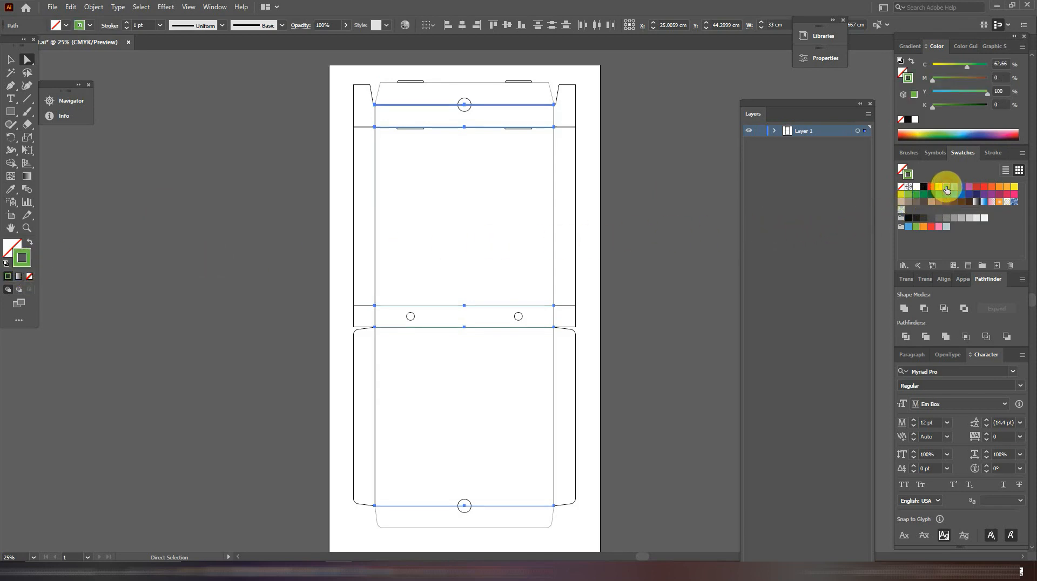
left_click(702, 224)
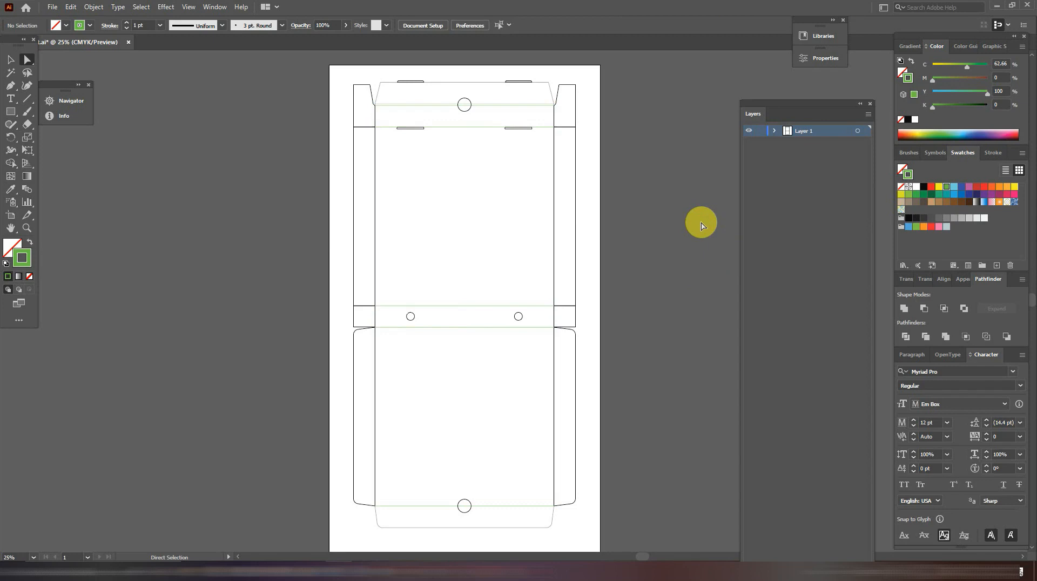
Step: Cut the short horizontal fold lines across both side strips of the upper large panel and paste them in place as separate paths
key("ctrl+=")
key("ctrl+=")
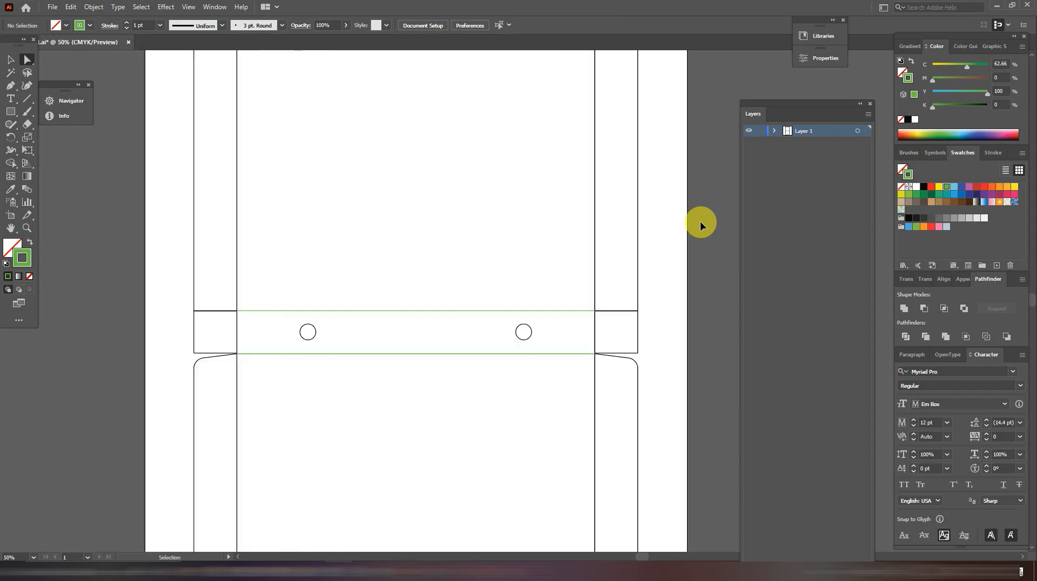
key("ctrl+minus")
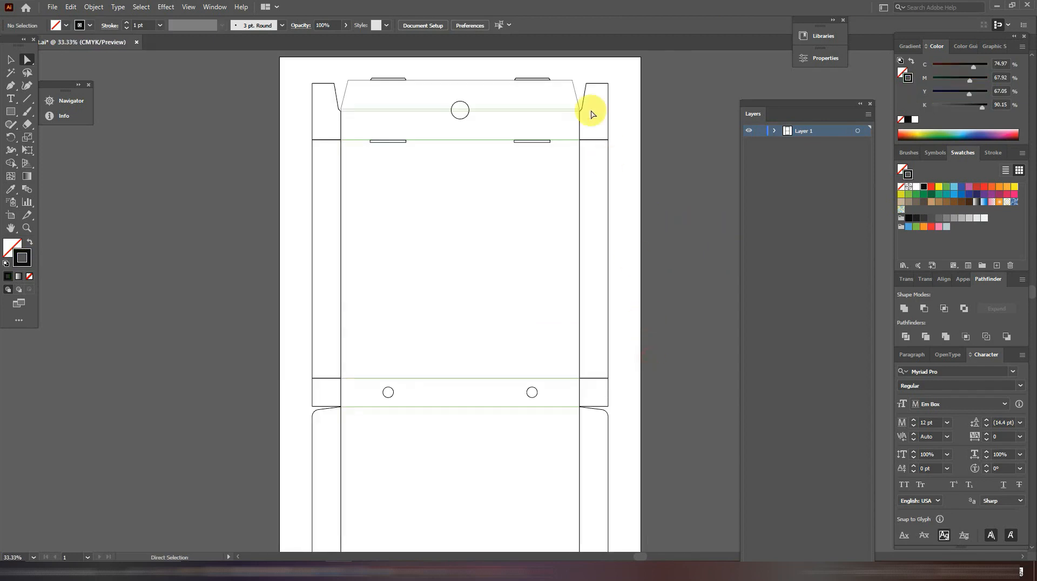
left_click(595, 378)
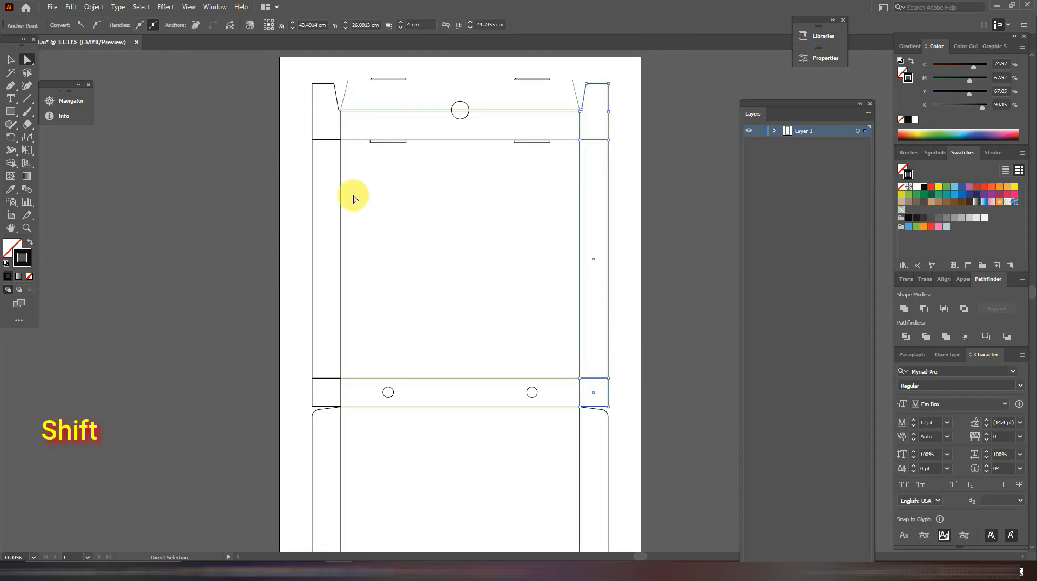
left_click_drag(326, 122, 326, 390, "shift")
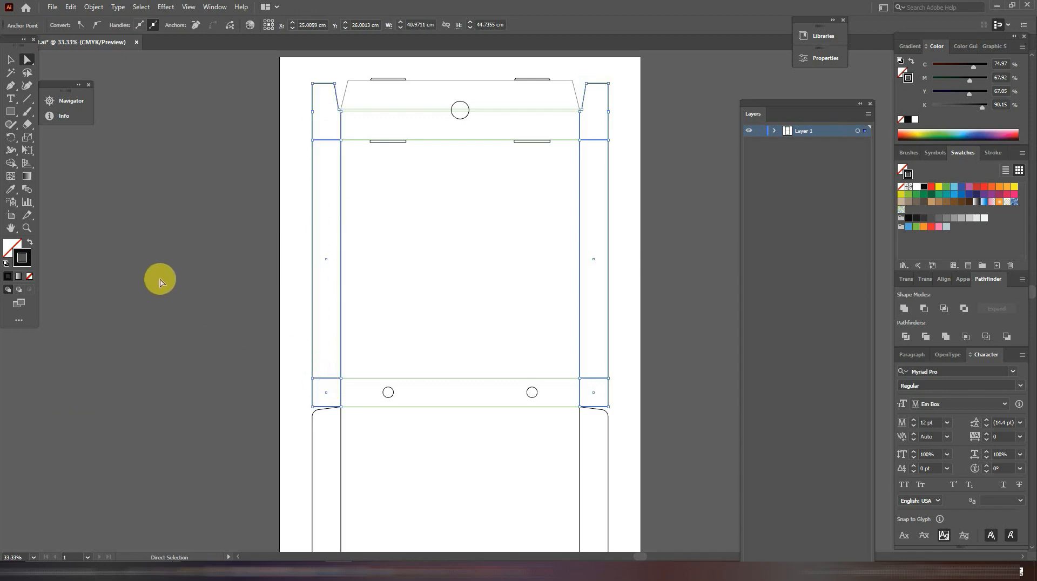
key("ctrl")
key("ctrl+x")
key("ctrl+f")
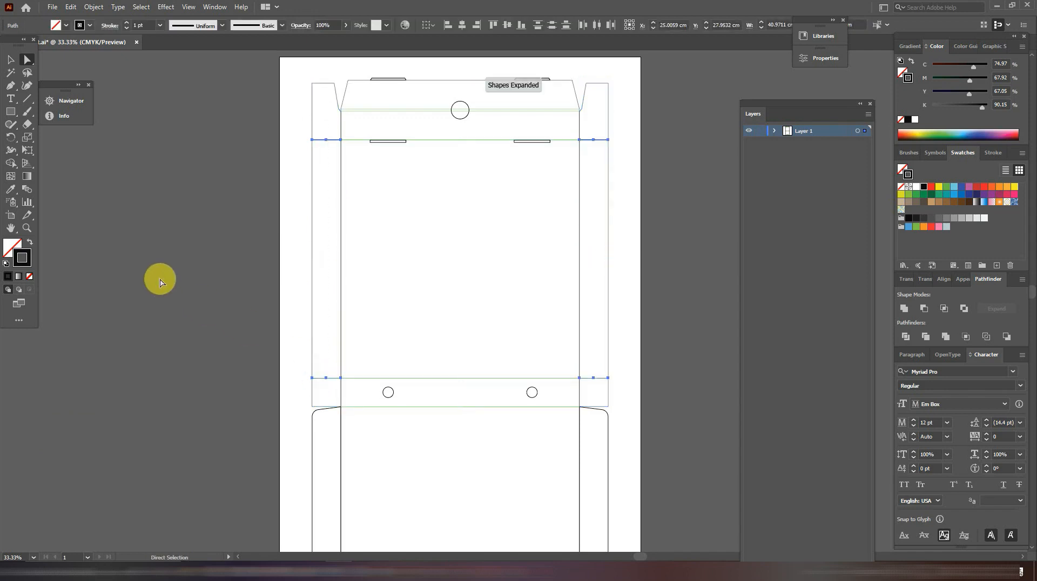
Step: Copy the green stroke from the centre fold line to the side strips' short fold lines with the Eyedropper
left_click(10, 190)
left_click(495, 140)
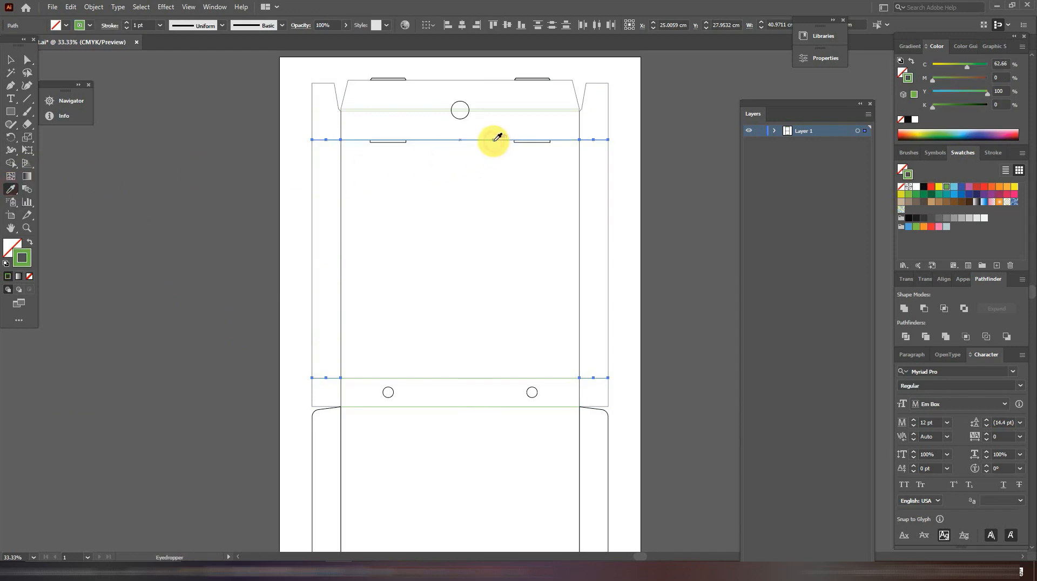
left_click(10, 59)
left_click(189, 215)
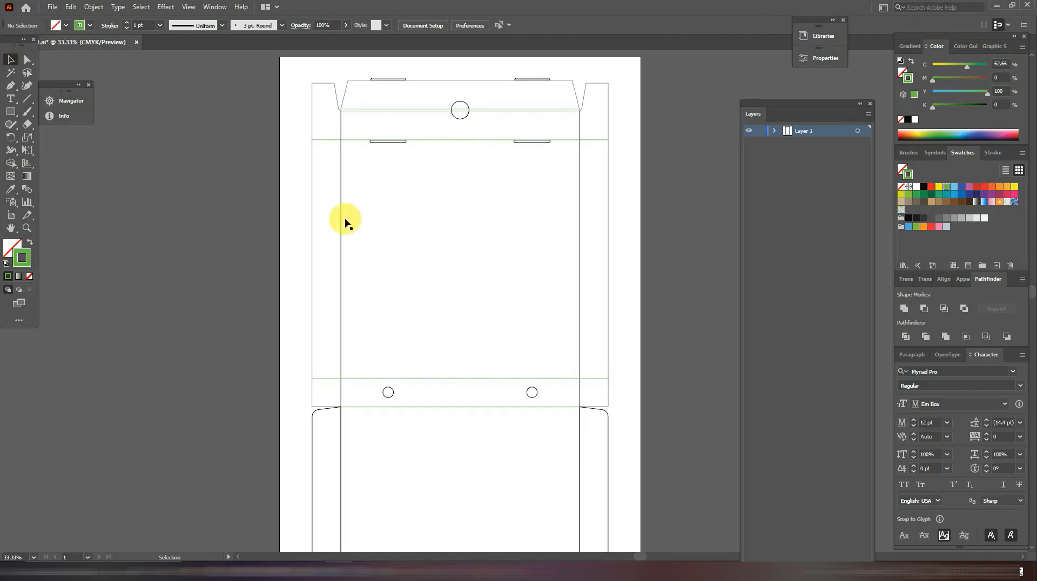
Step: Delete the duplicate vertical line on each side of the upper large panel, keeping the lines beneath
left_click(341, 240)
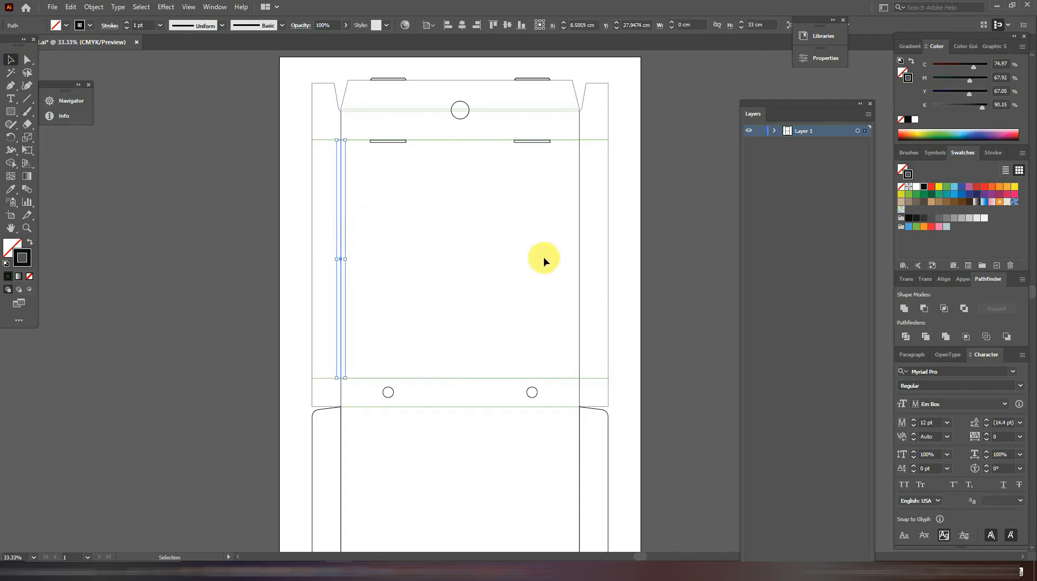
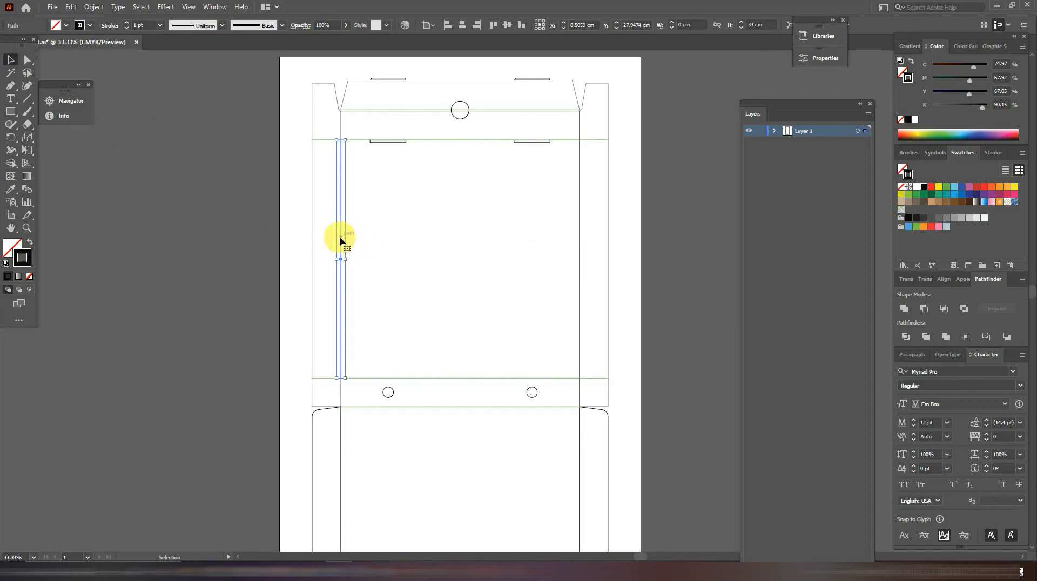
left_click_drag(341, 241, 259, 243)
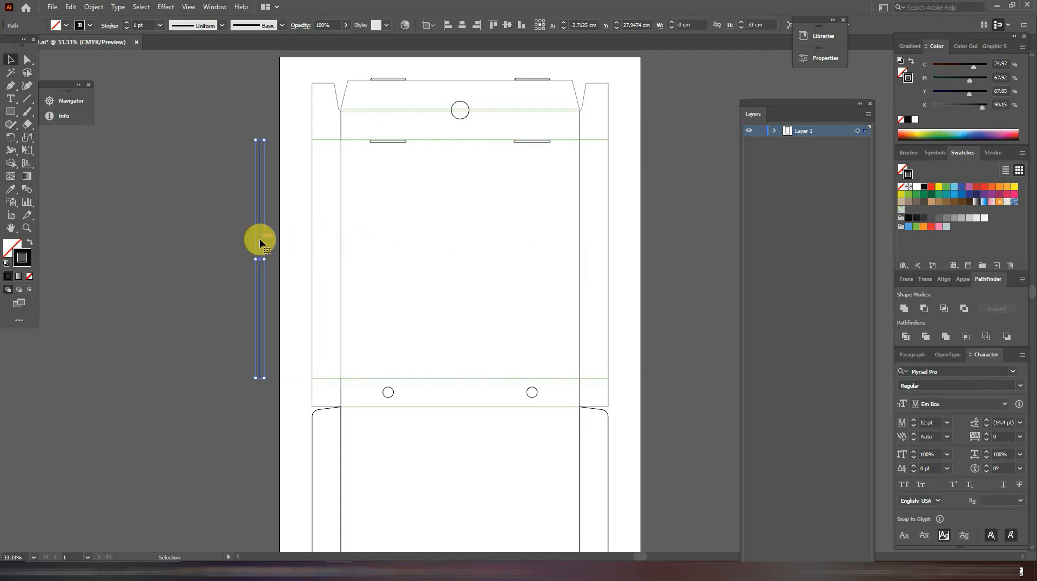
key("Delete")
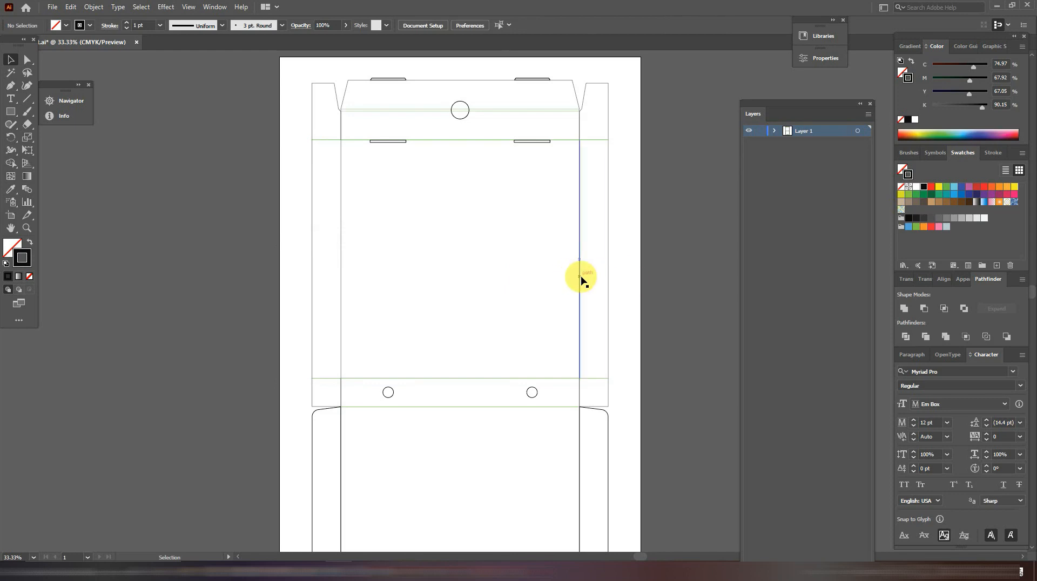
left_click_drag(578, 278, 534, 278)
key("Delete")
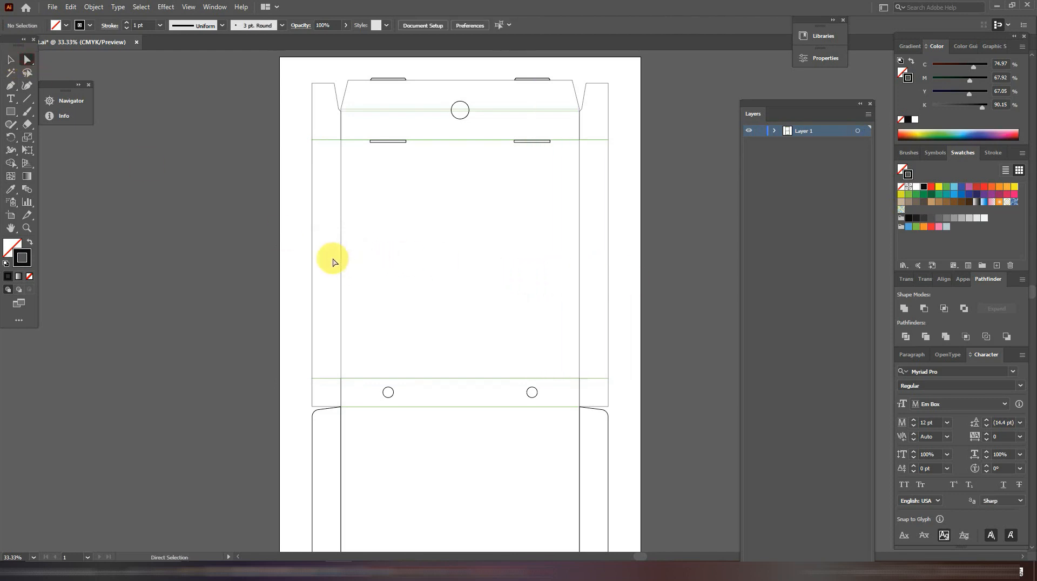
Step: Separate the upper large panel's two vertical fold lines in place and match their stroke to the green fold lines with the Eyedropper
left_click_drag(331, 258, 588, 282)
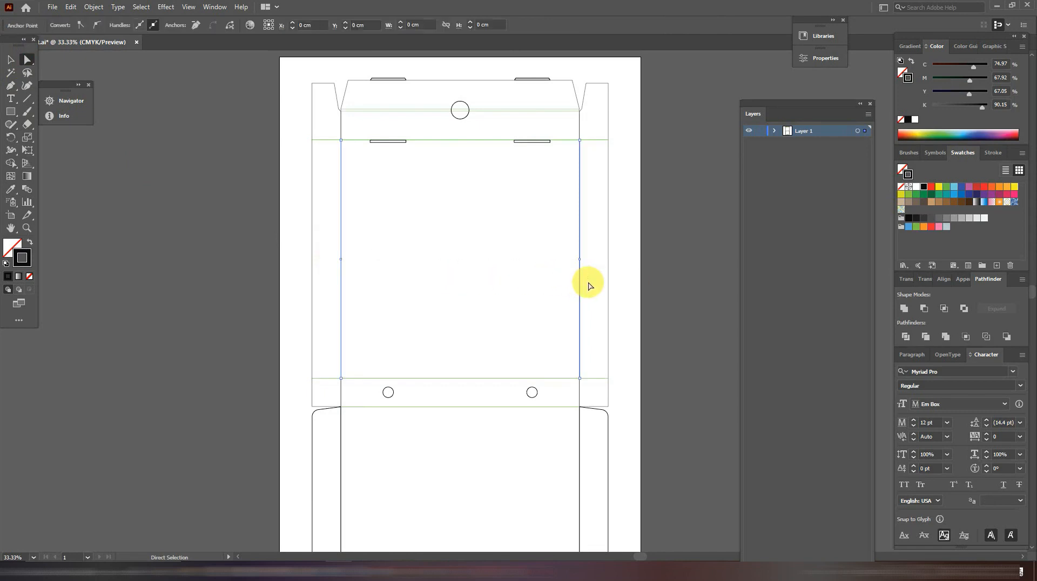
key("ctrl+c")
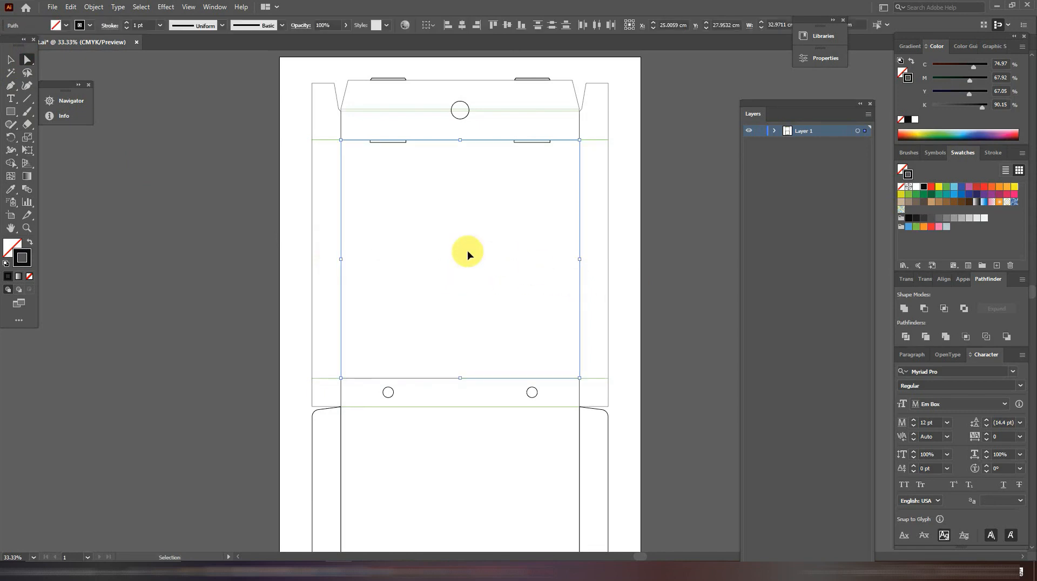
key("ctrl+f")
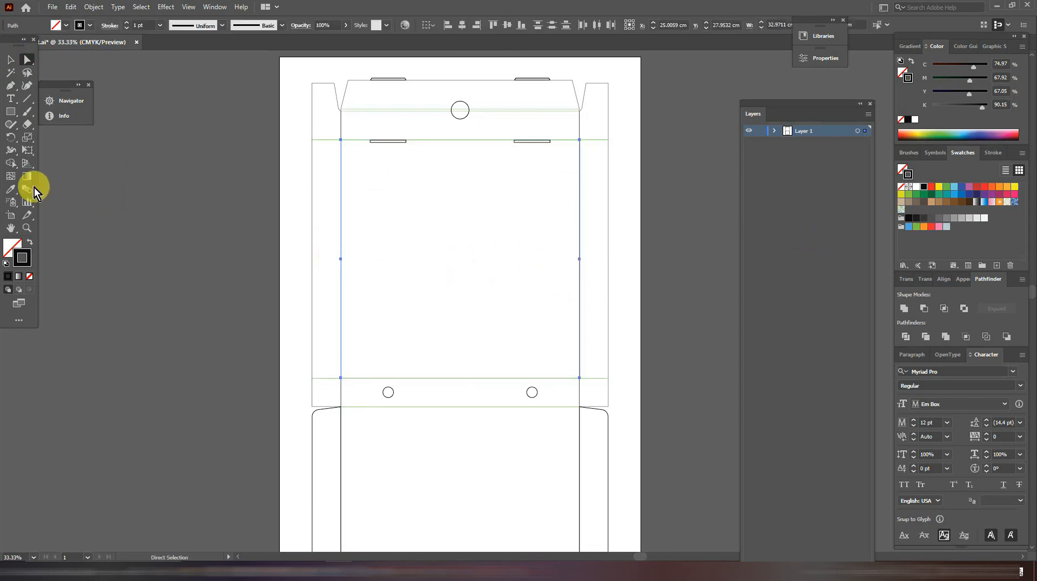
left_click(11, 190)
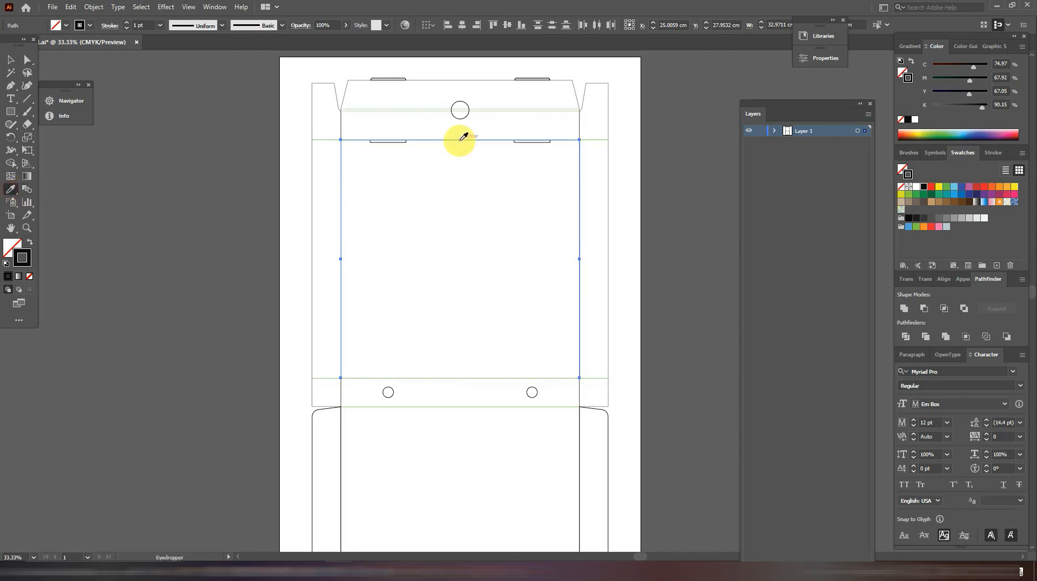
left_click(461, 140)
left_click(9, 60)
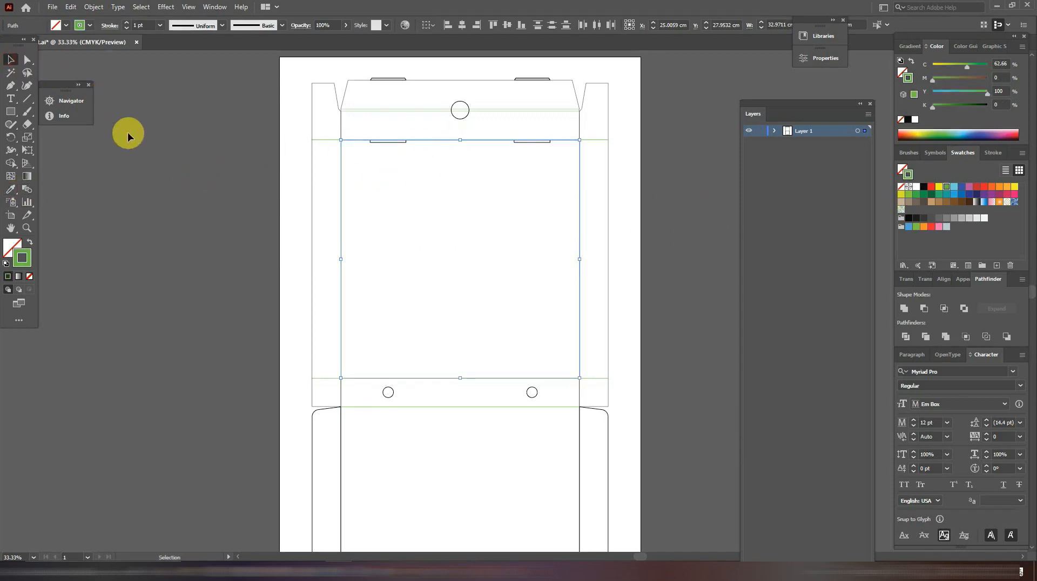
left_click(128, 132)
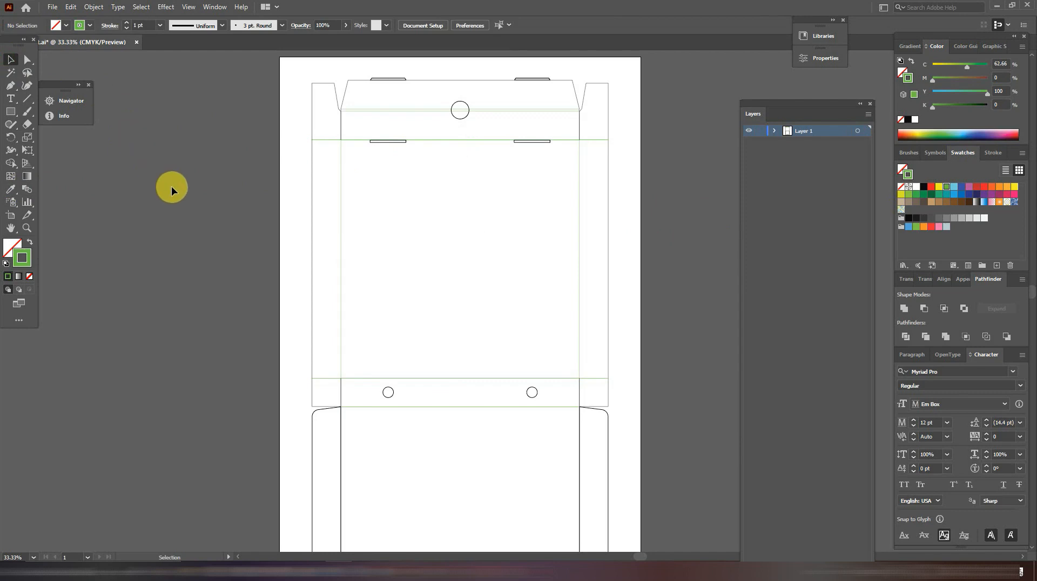
Step: Cut the two vertical fold lines between the lower large panel and its side flaps and paste them in place as separate paths
left_click_drag(197, 285, 195, 222)
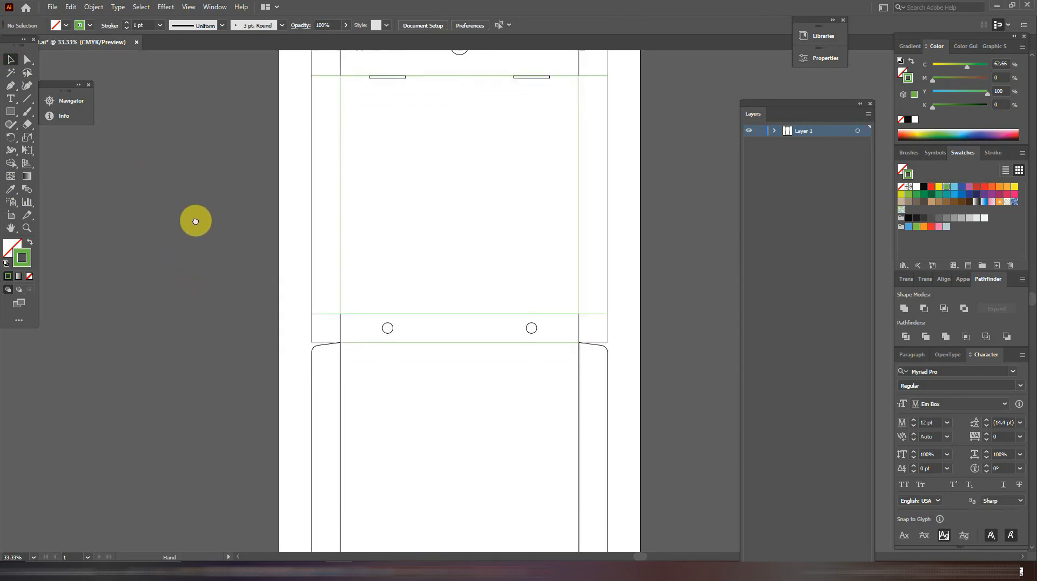
scroll(196, 222, "down", 5)
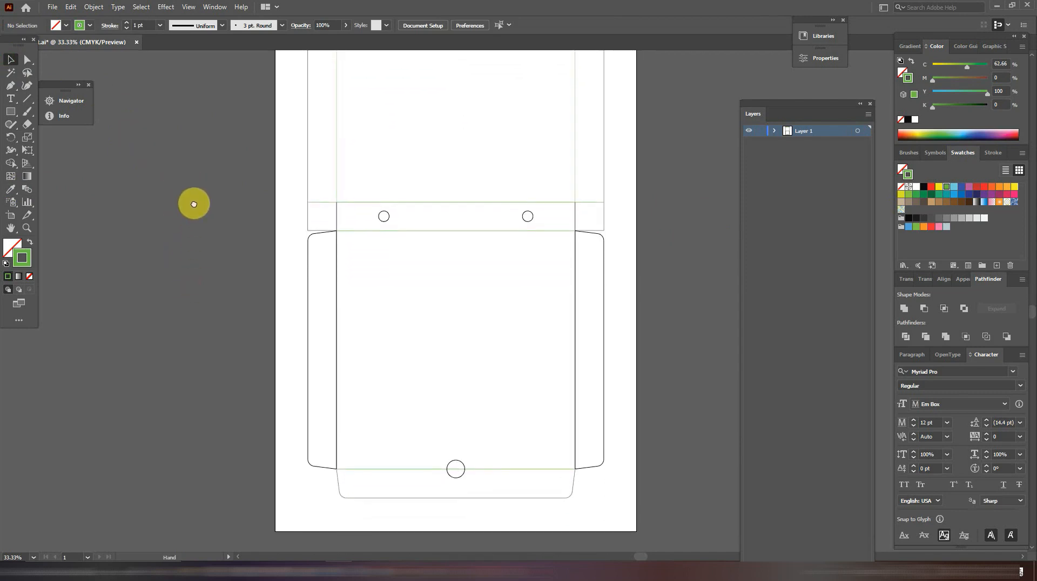
scroll(200, 221, "down", 1)
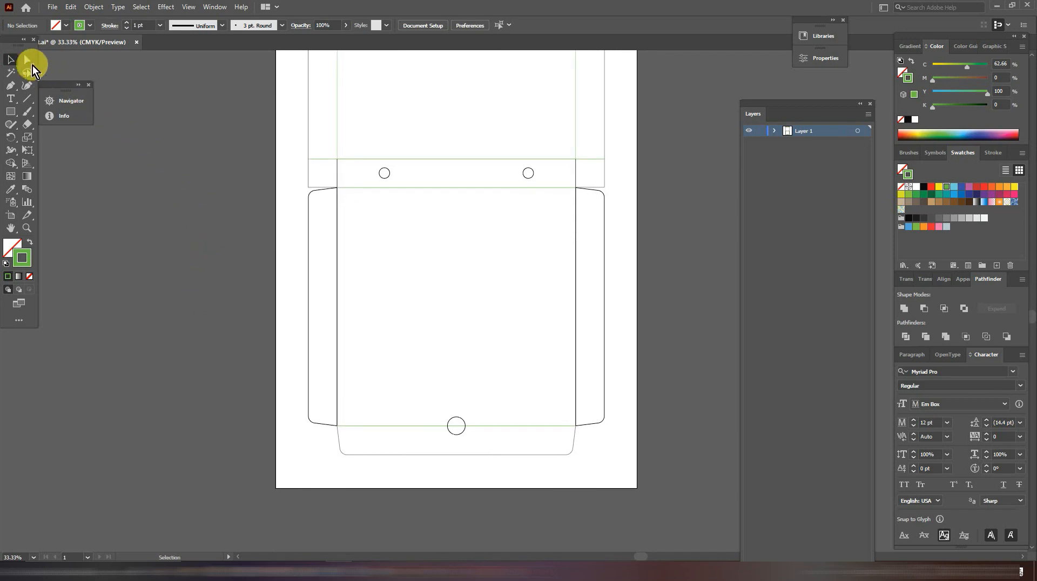
left_click(27, 60)
left_click_drag(326, 290, 587, 300)
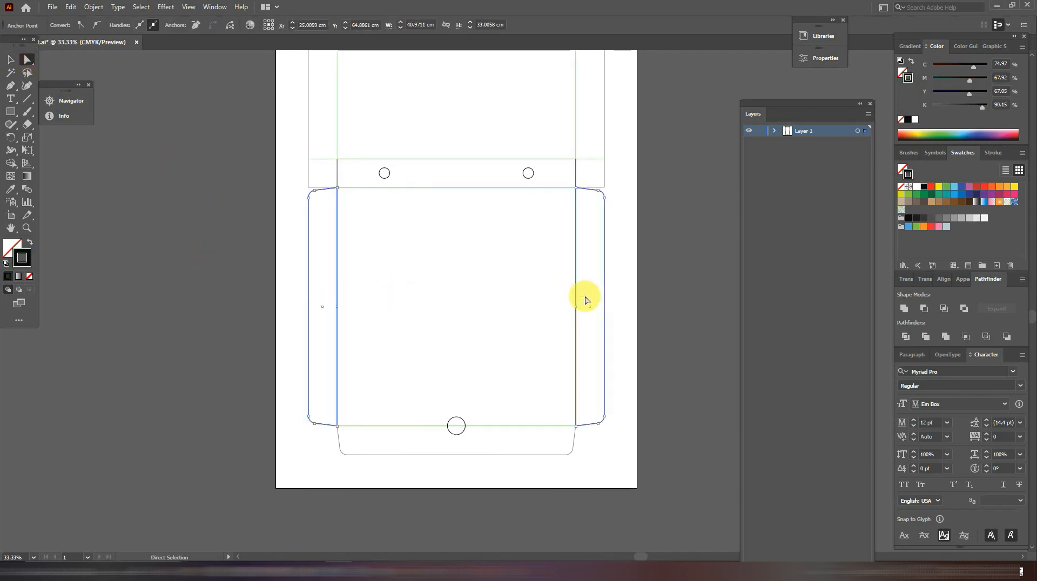
key("ctrl+x")
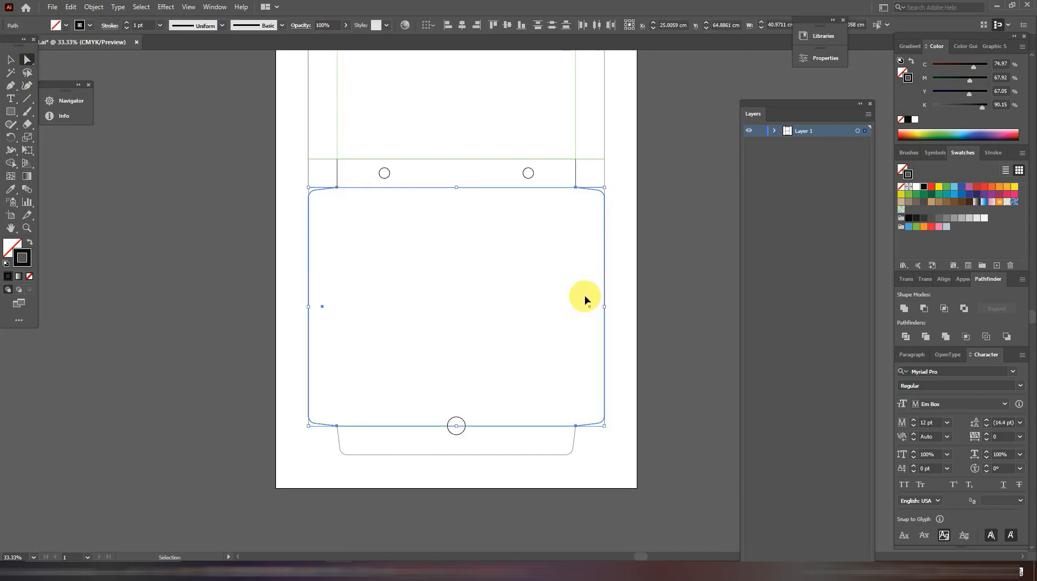
key("ctrl+f")
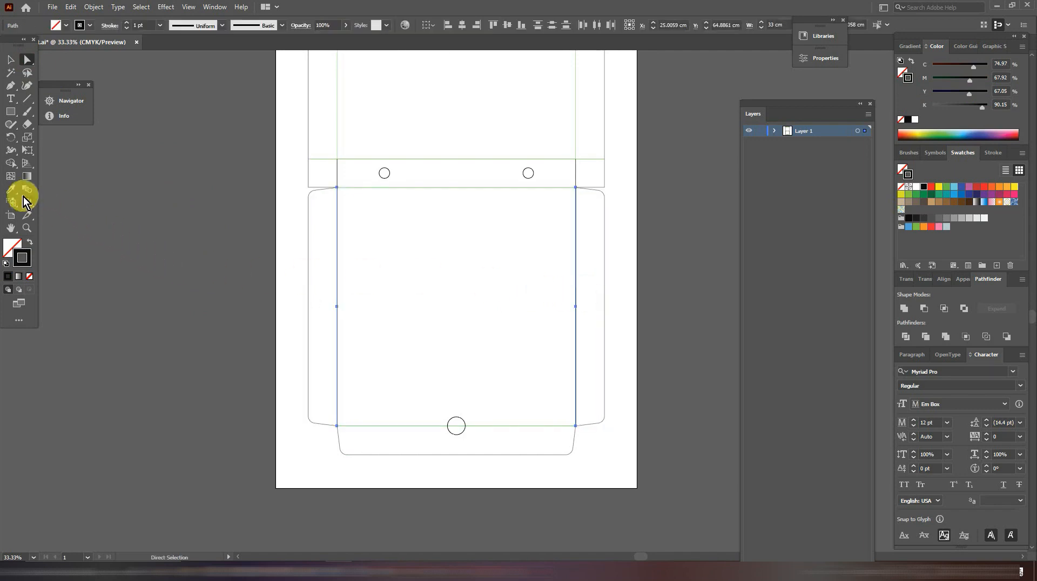
Step: Match the stroke of the lower large panel's two vertical fold lines to the green fold line with the Eyedropper
left_click(11, 190)
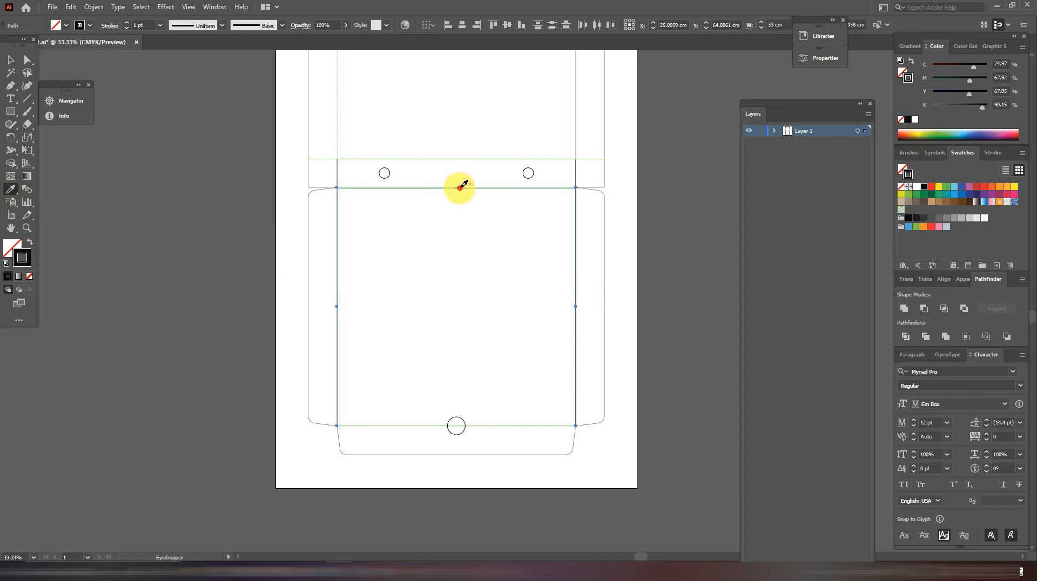
left_click(461, 186)
left_click(10, 60)
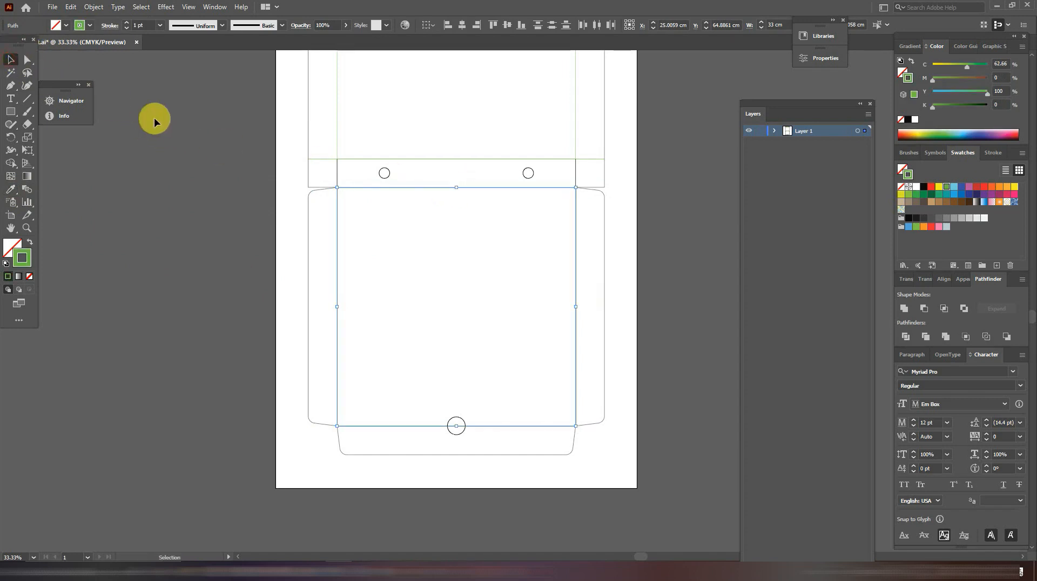
left_click(154, 118)
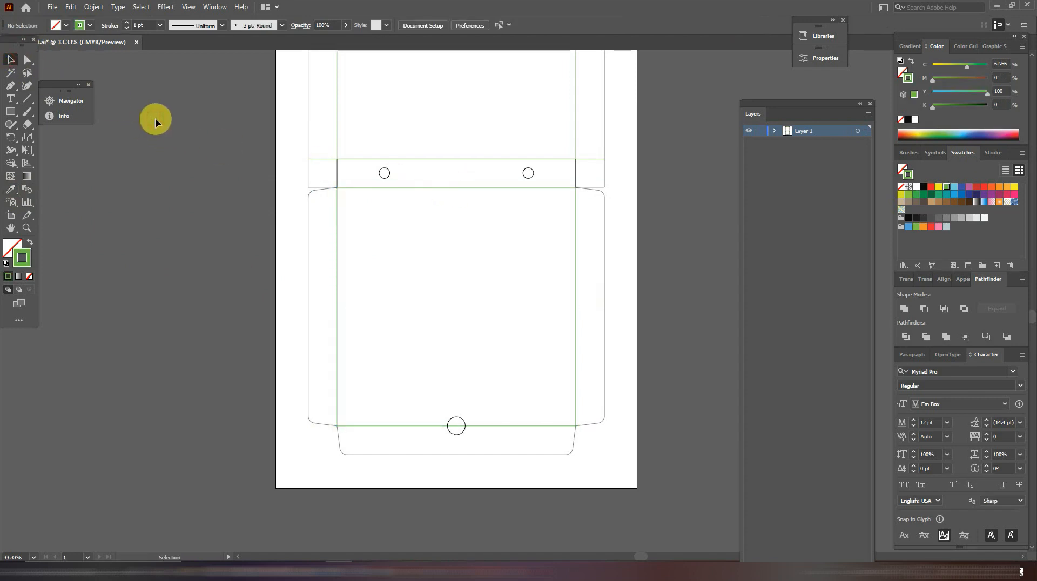
Step: Look over the green fold lines and black outlines from the top flap down to the strip between the large panels
key("ctrl+plus")
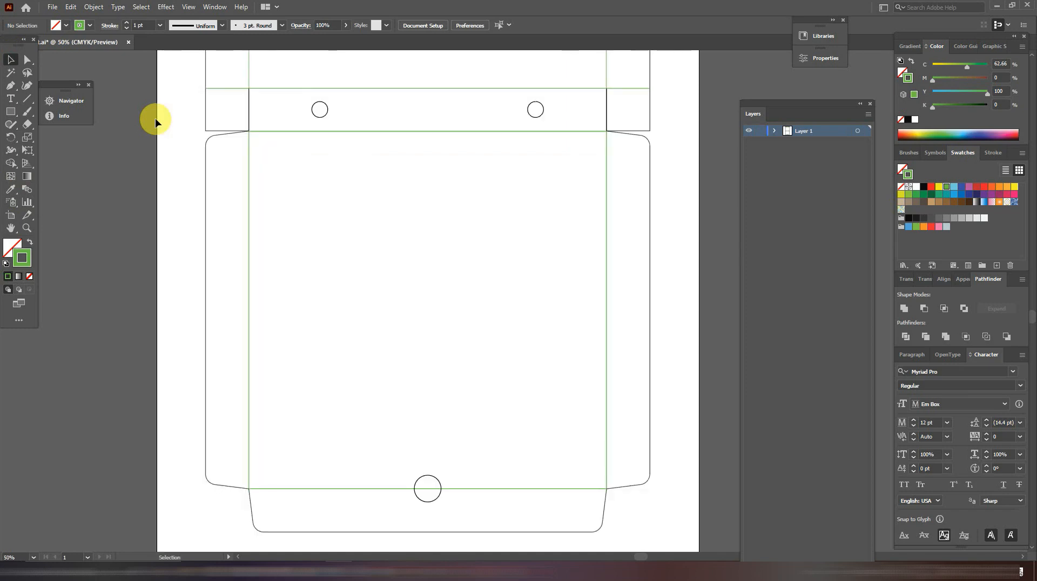
key("space")
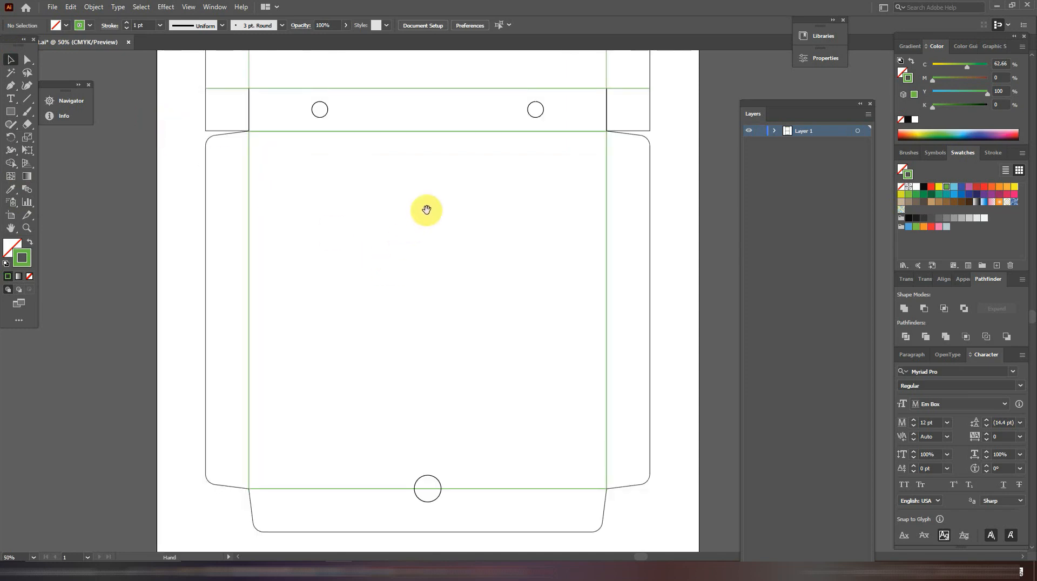
left_click_drag(426, 211, 388, 573)
left_click_drag(404, 265, 413, 379)
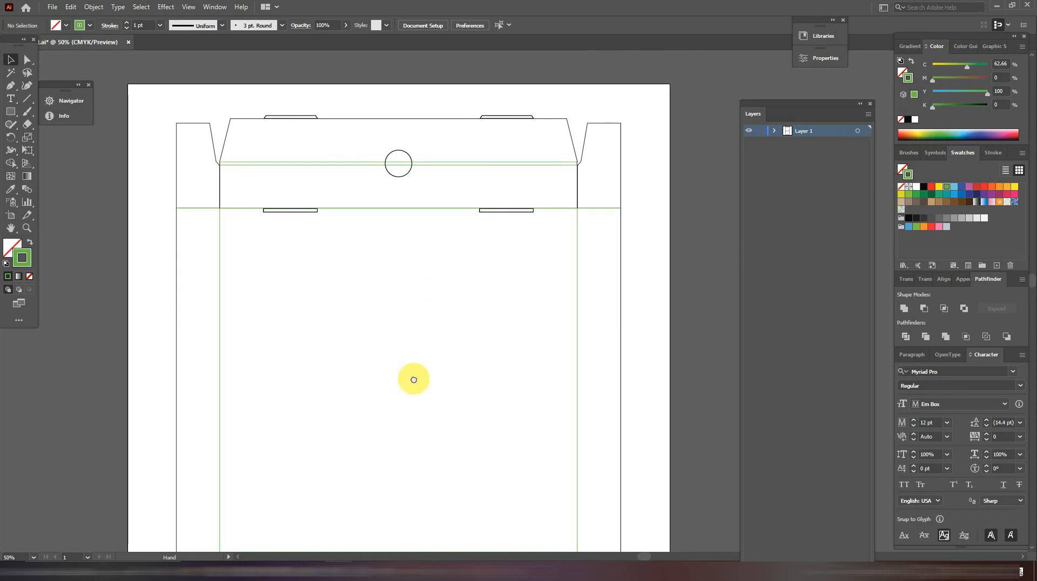
left_click_drag(414, 380, 446, 178)
left_click_drag(442, 284, 438, 218)
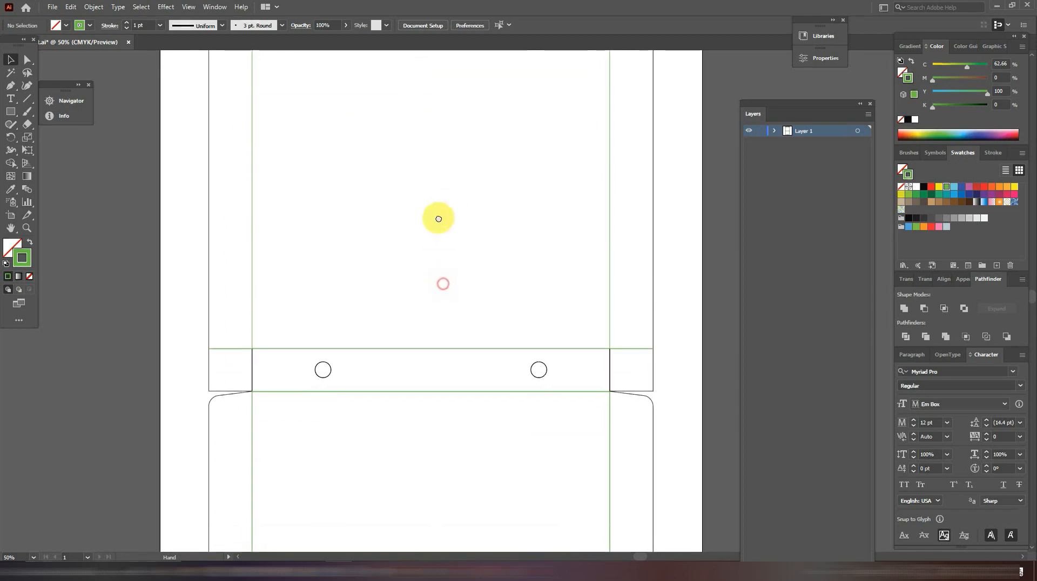
left_click_drag(437, 218, 438, 206)
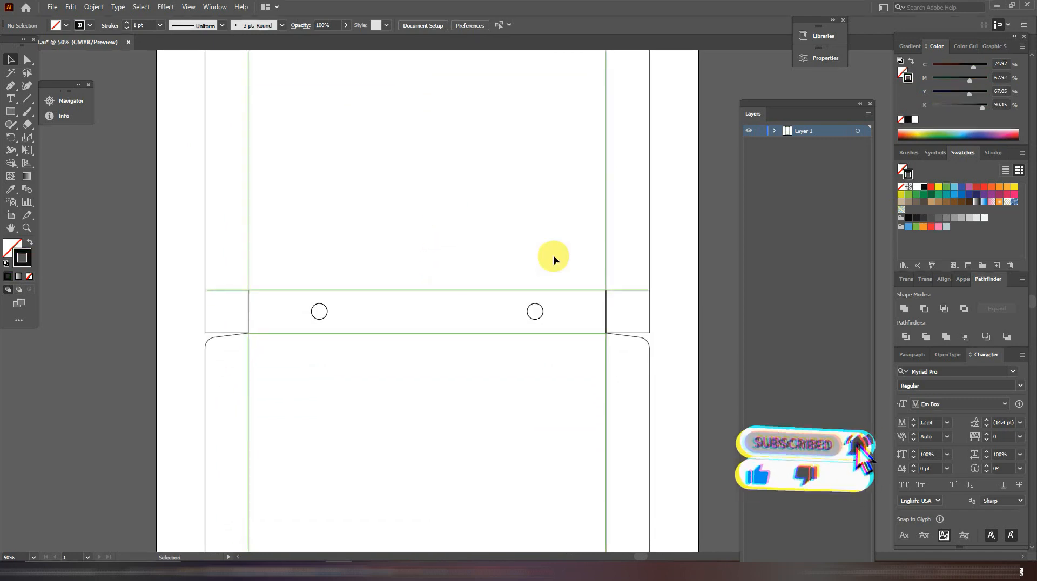
Step: Bring the green fold line that passes through the circle at the lower large panel's bottom edge to the front
left_click_drag(440, 378, 466, 240)
key("ctrl+plus")
key("ctrl+plus")
key("ctrl+plus")
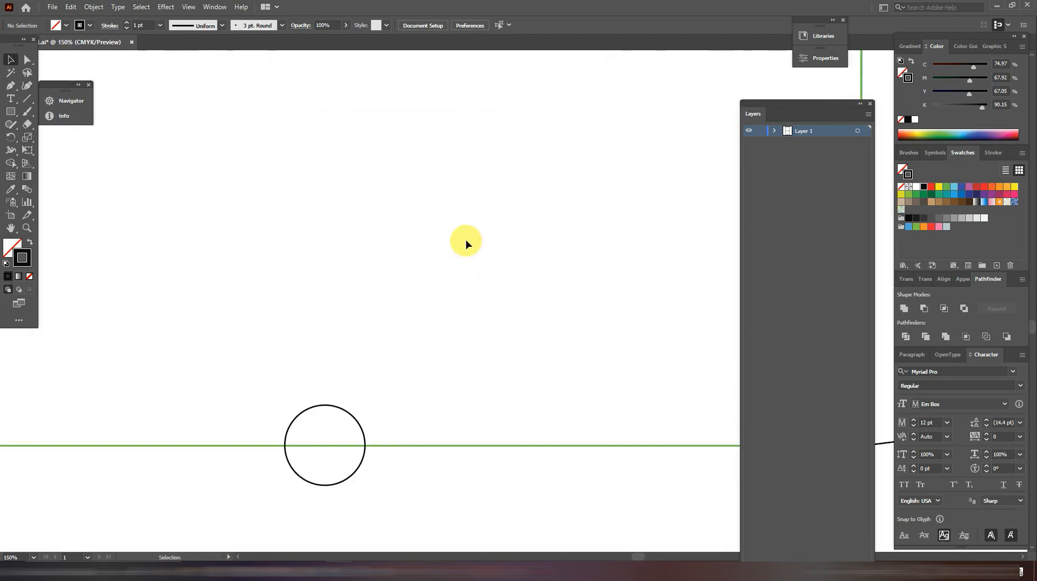
mouse_move(440, 325)
left_mouse_down()
mouse_move(496, 171)
mouse_move(514, 151)
left_mouse_up()
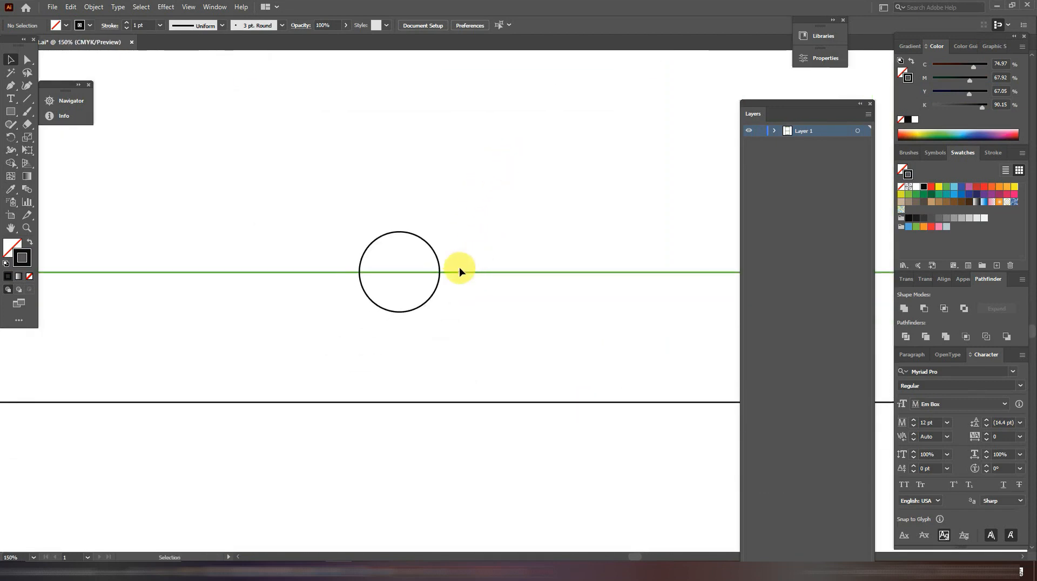
left_click(447, 273)
right_click(447, 276)
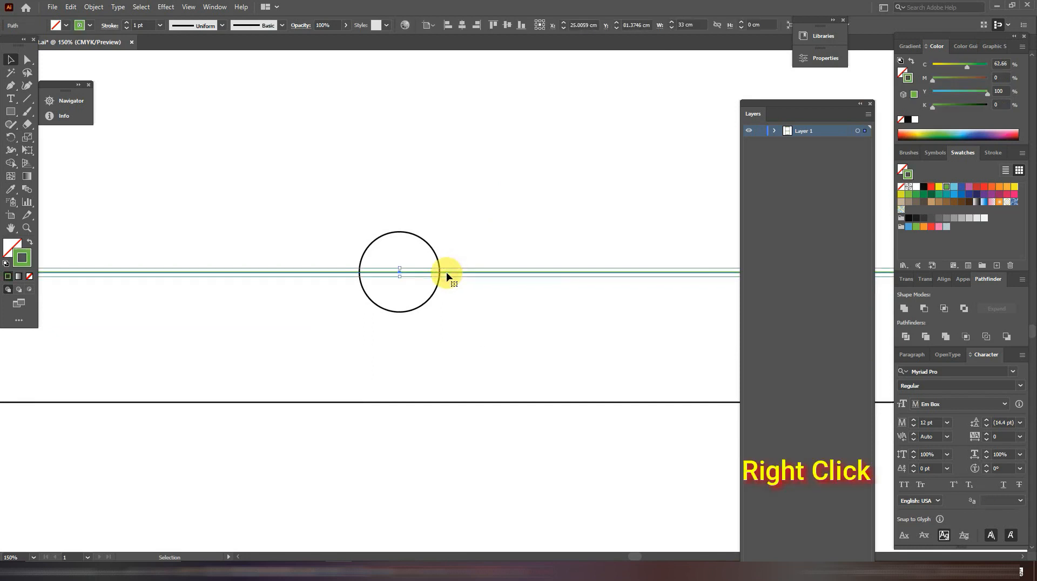
mouse_move(474, 471)
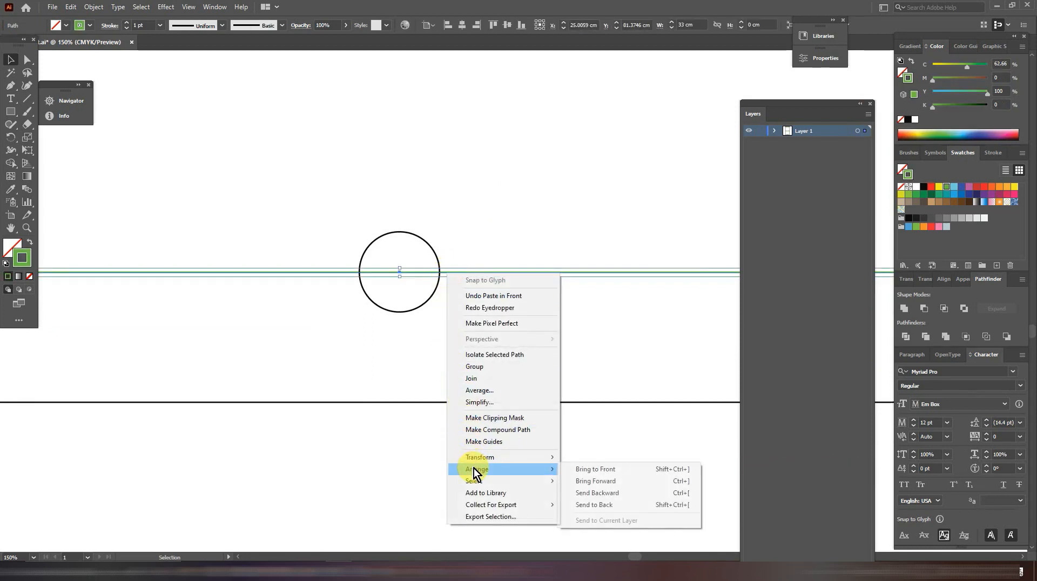
left_click(604, 476)
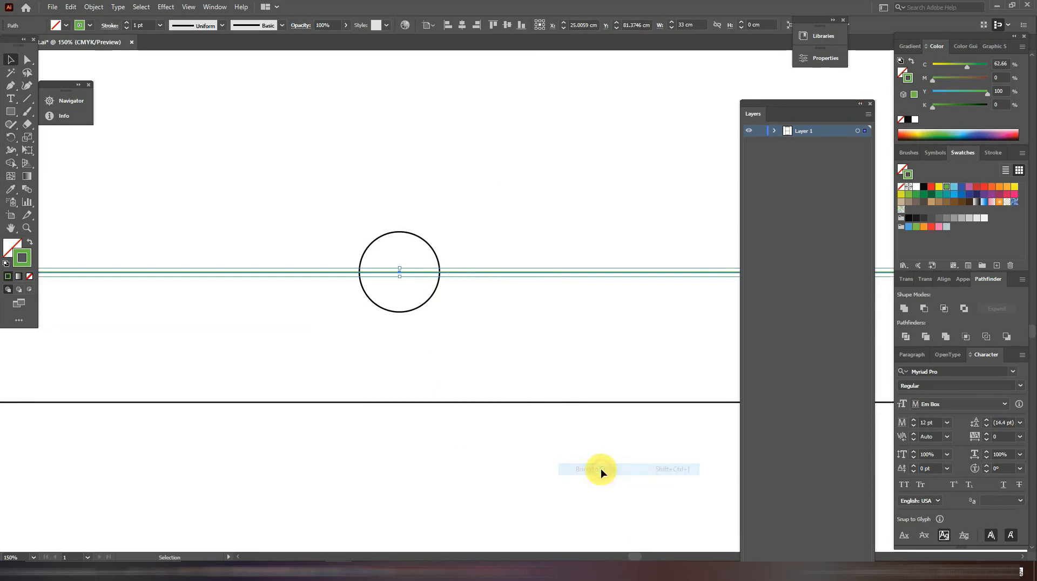
Step: Add anchor points where the bottom fold line crosses the circle and delete the line segment inside the circle
key("ctrl+plus")
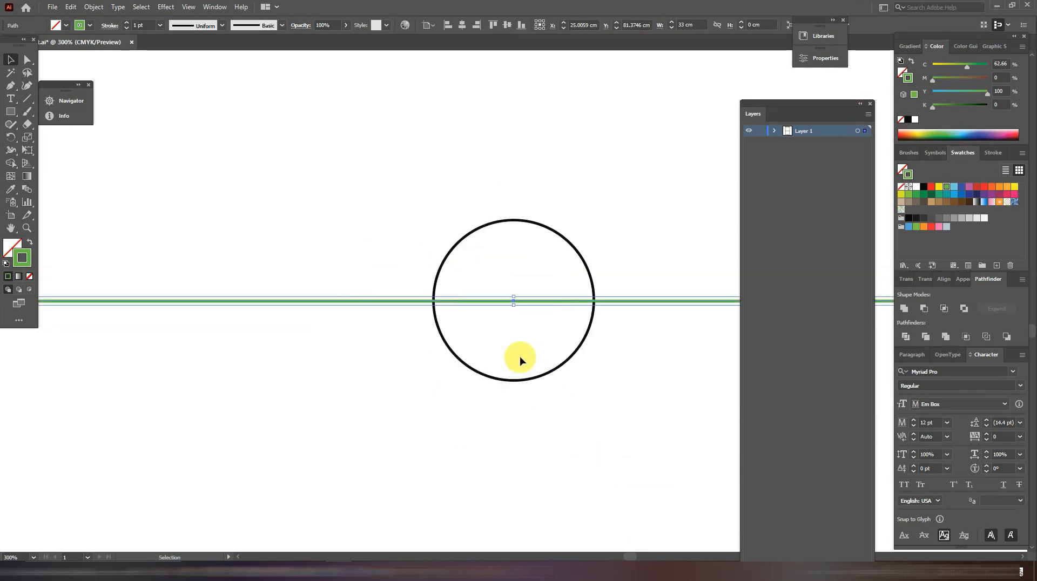
left_click(11, 86)
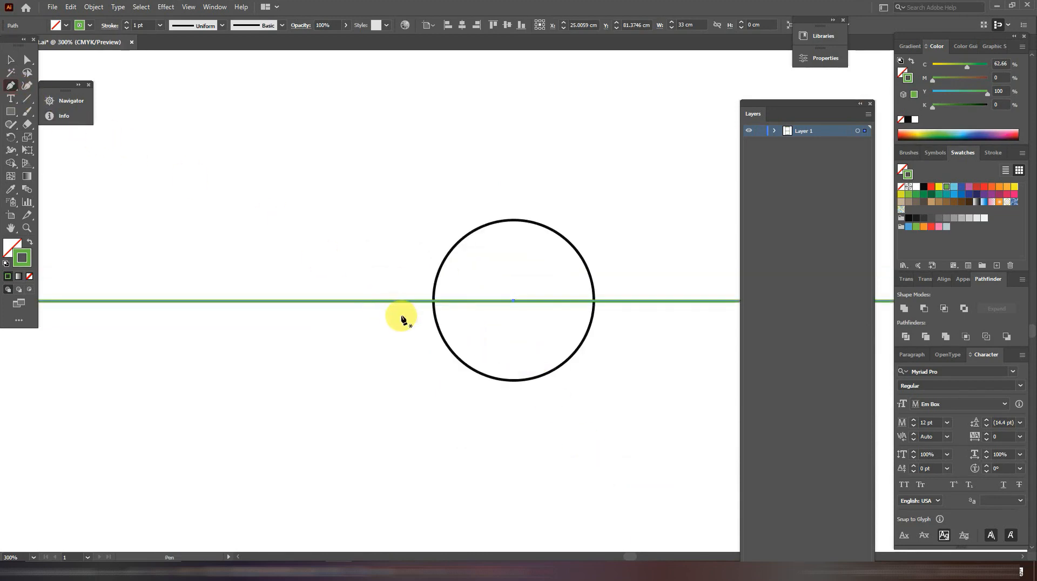
left_click(434, 302)
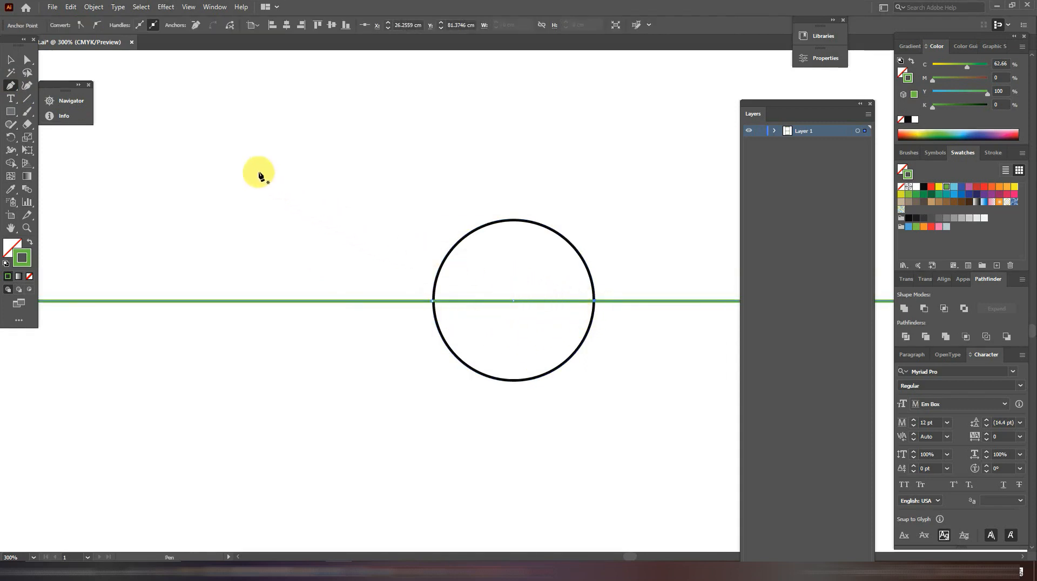
left_click(27, 60)
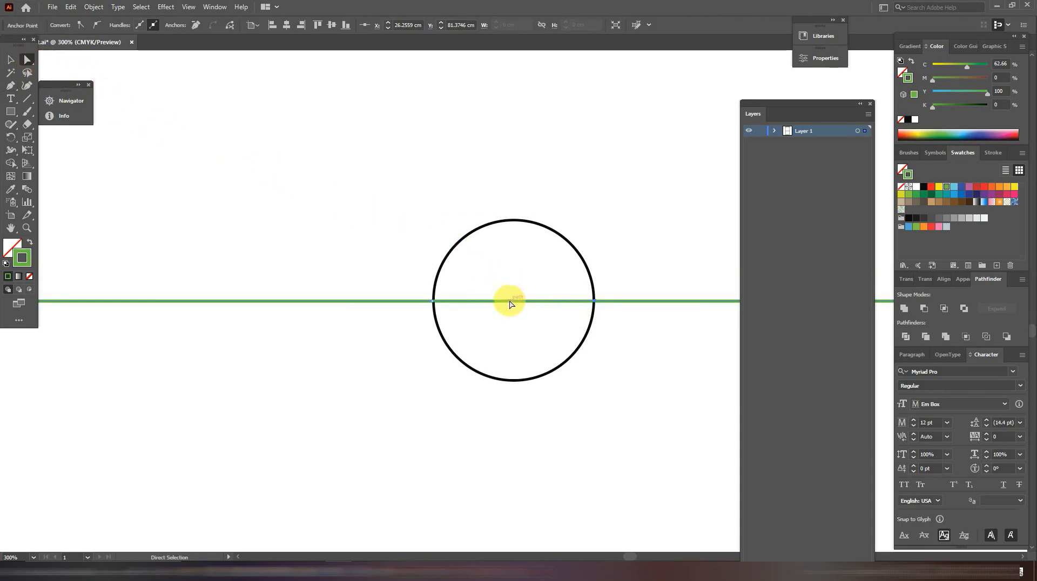
left_click_drag(507, 290, 508, 314)
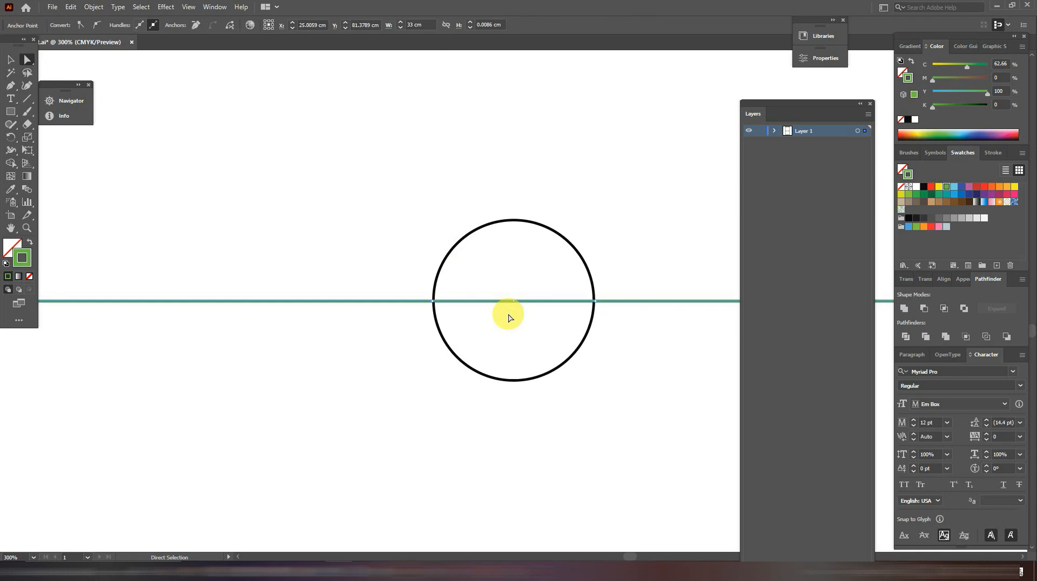
key("Delete")
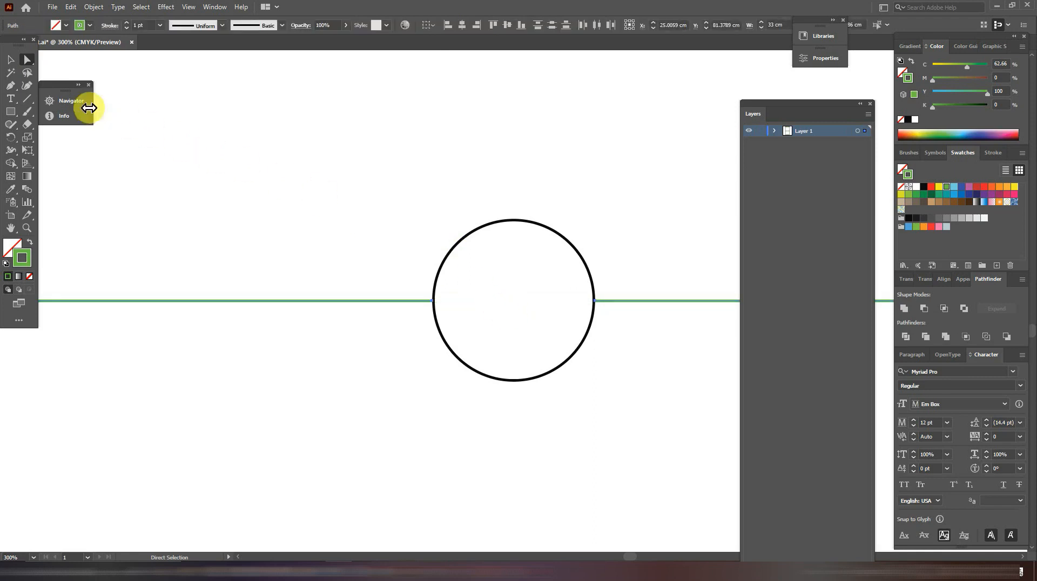
Step: Bring the 2.5 cm circle on the bottom fold line to the front
left_click(10, 59)
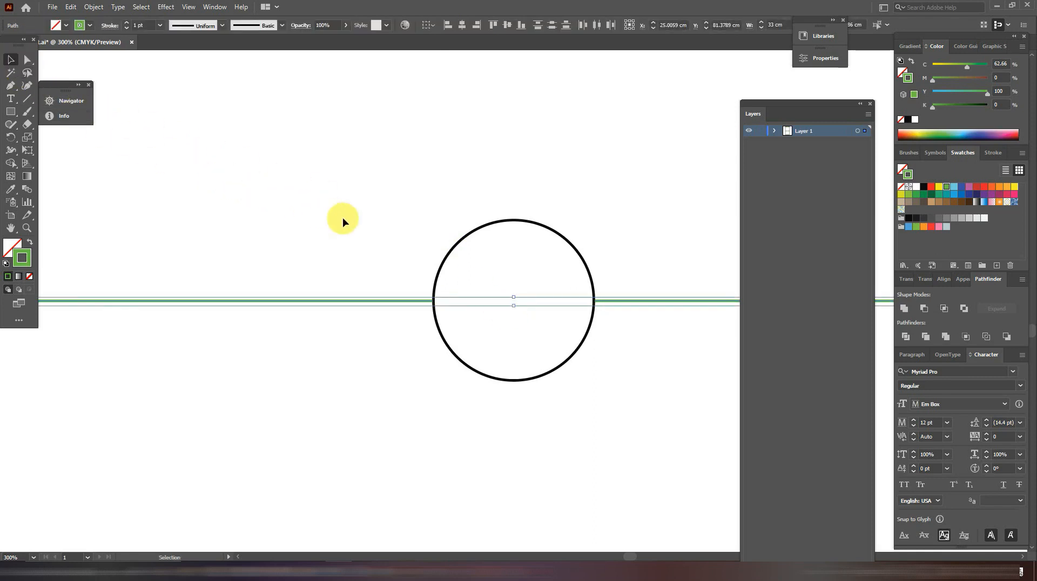
left_click(455, 246)
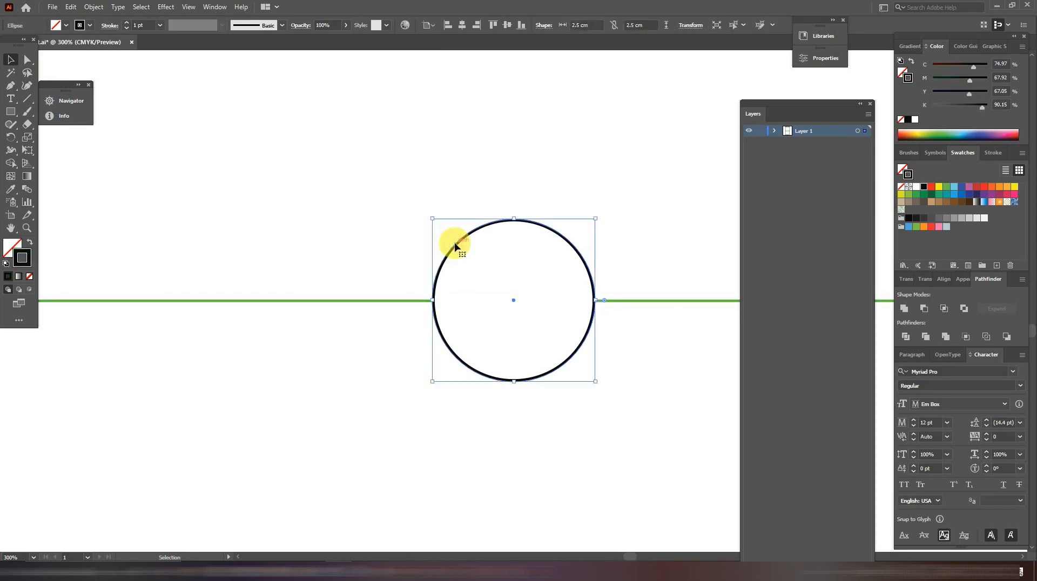
right_click(455, 245)
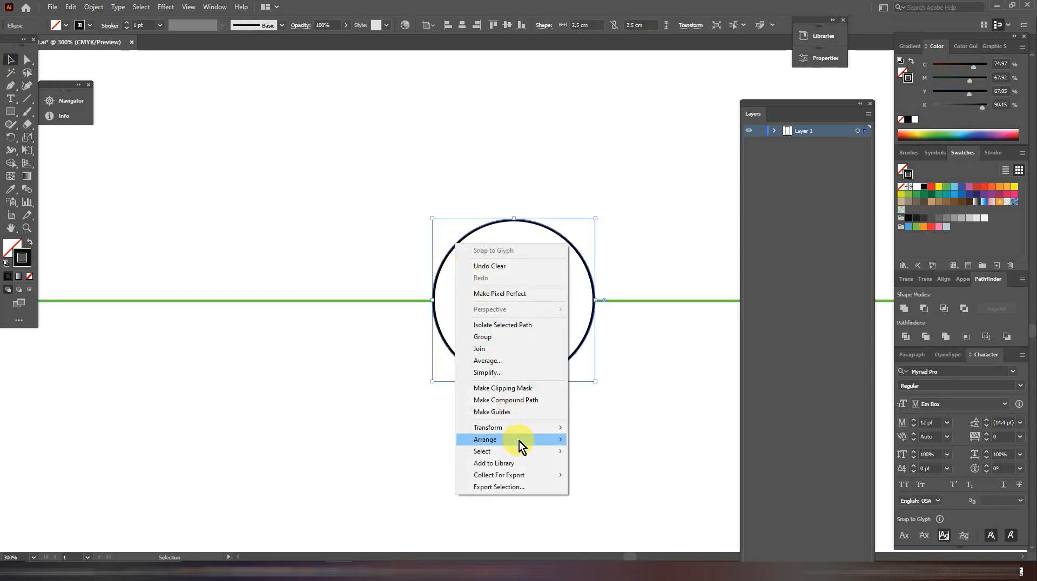
mouse_move(519, 441)
left_click(590, 440)
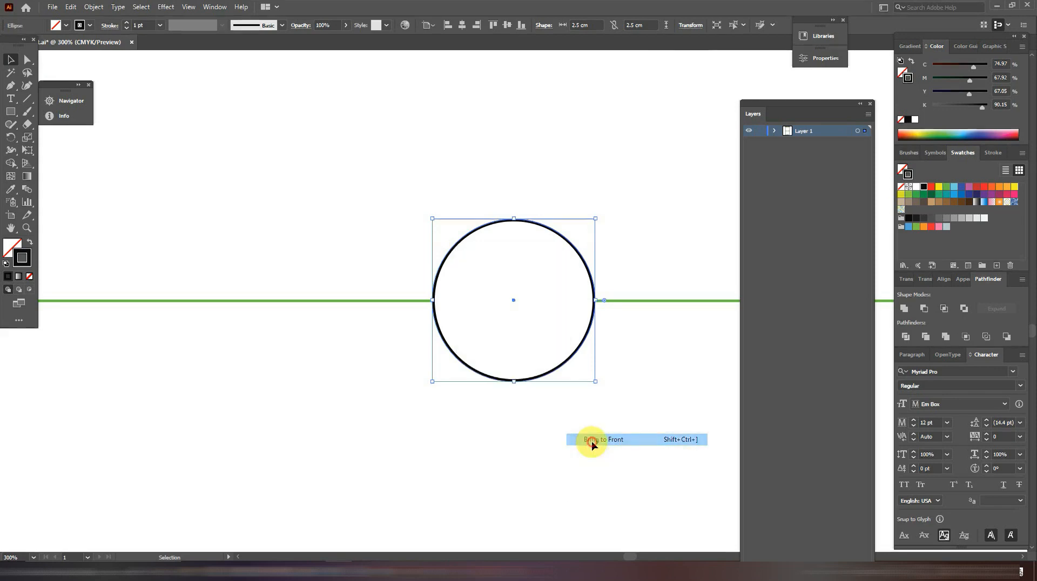
left_click(626, 398)
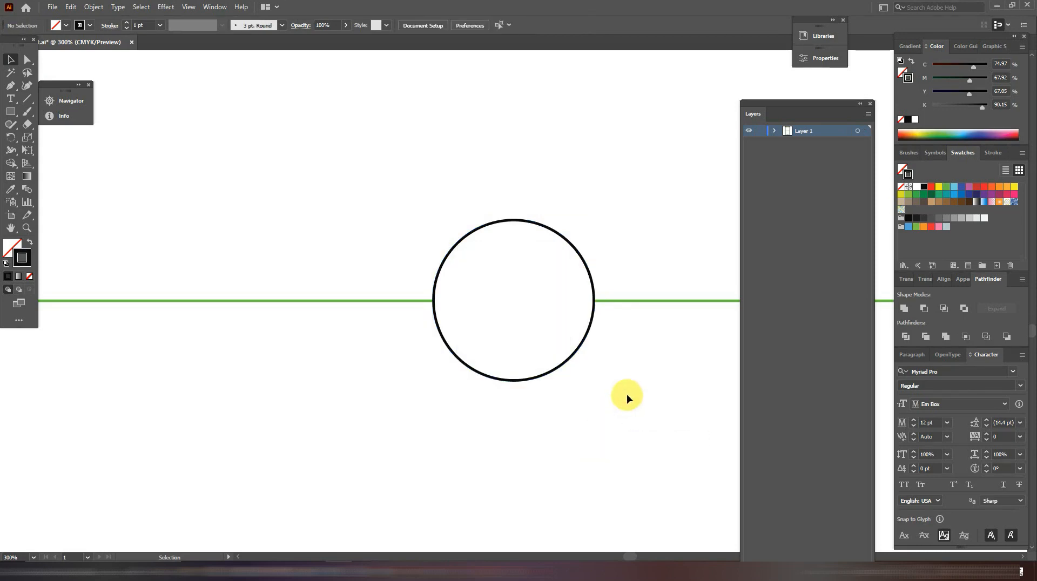
Step: Unite the top flap and its two small tabs into a single shape with the Pathfinder
key("ctrl+minus")
key("ctrl+minus")
key("ctrl+minus")
key("ctrl+minus")
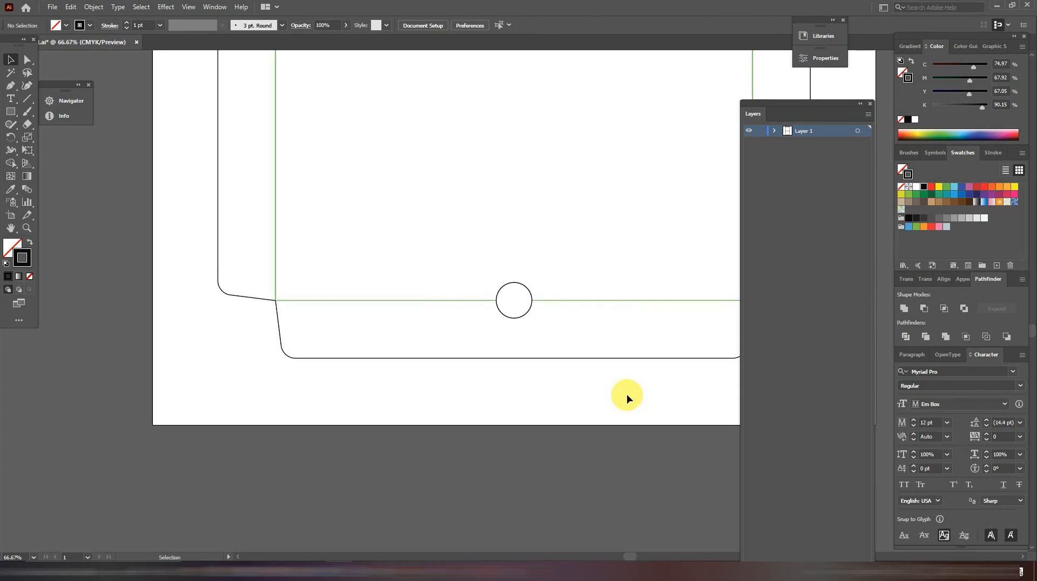
key("space")
left_click_drag(490, 208, 436, 391)
left_click_drag(452, 181, 452, 361)
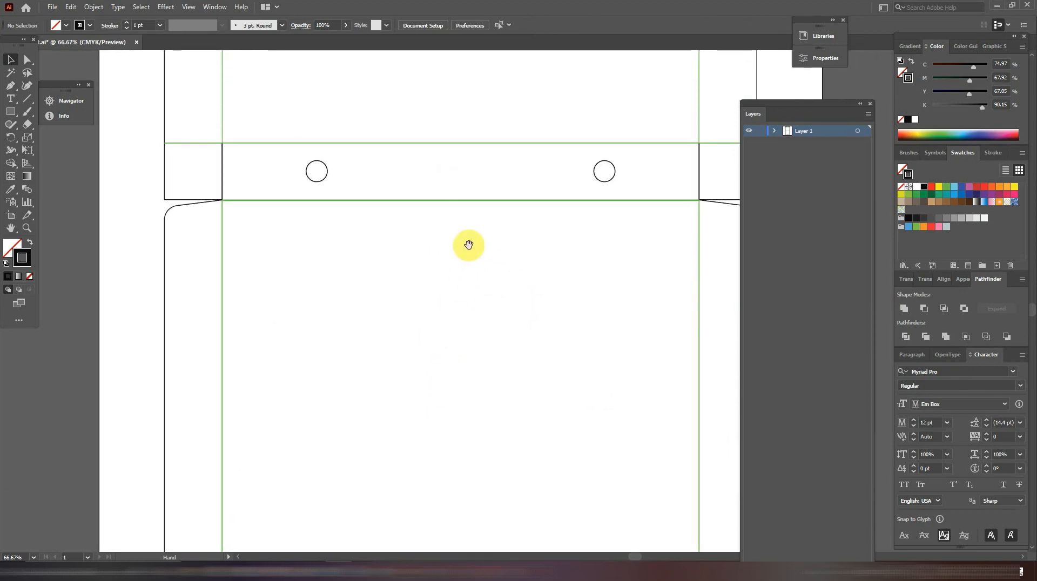
left_click_drag(469, 249, 442, 388)
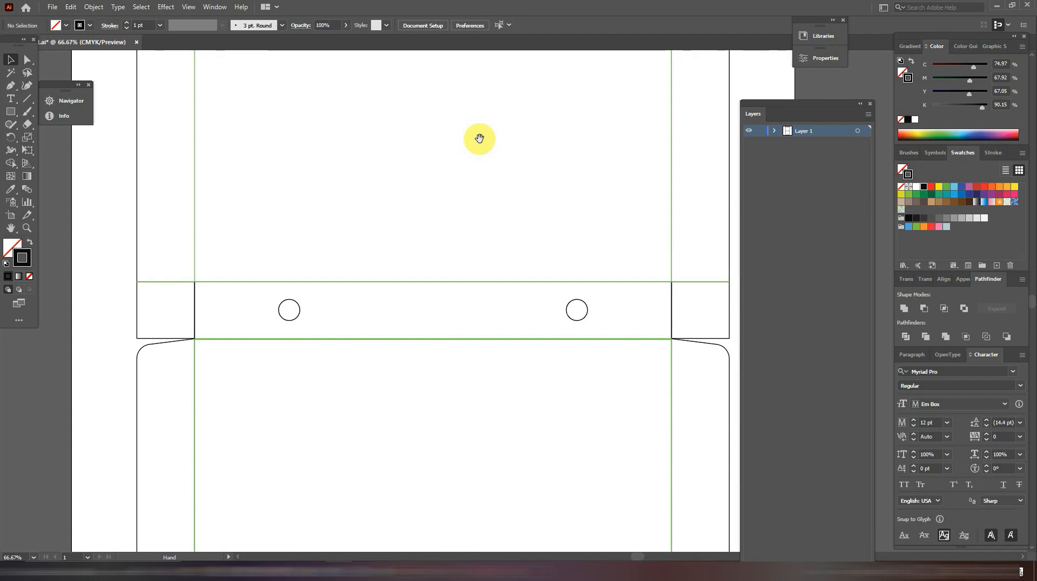
left_click_drag(479, 138, 474, 214)
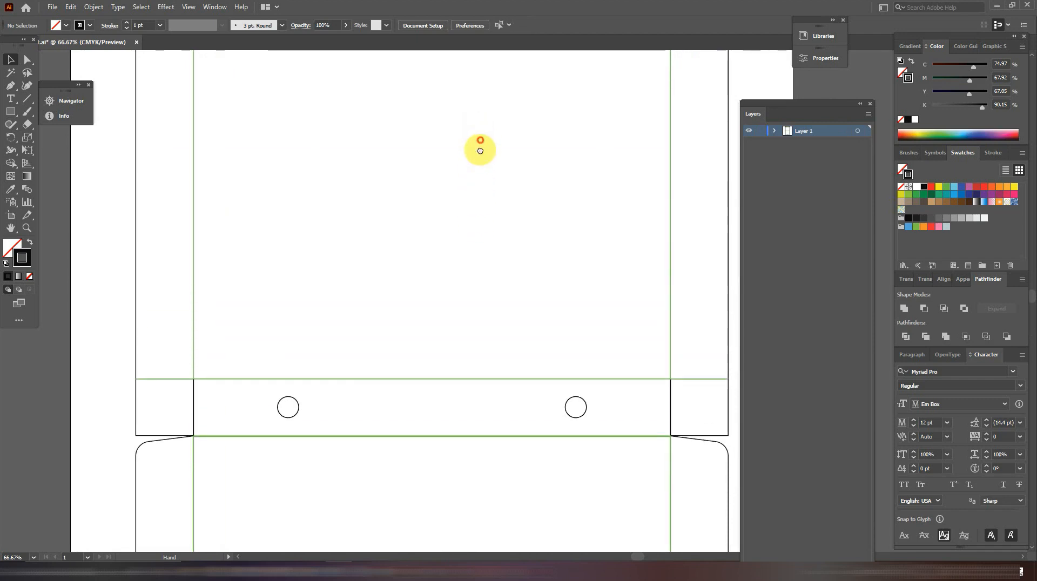
left_click_drag(480, 150, 470, 234)
left_click_drag(468, 174, 497, 355)
left_click_drag(467, 300, 486, 380)
left_click_drag(318, 150, 613, 202)
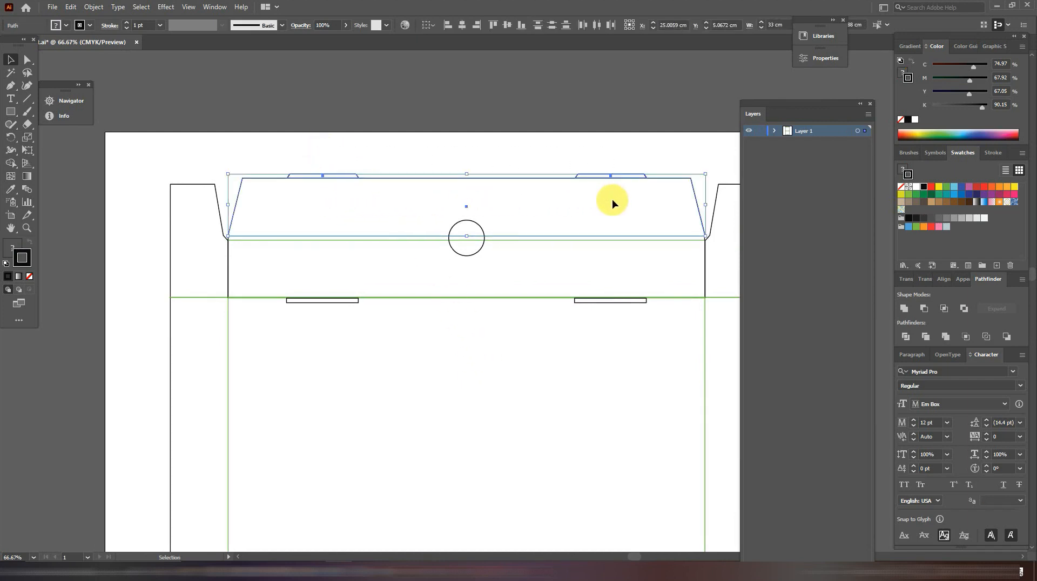
left_click(821, 59)
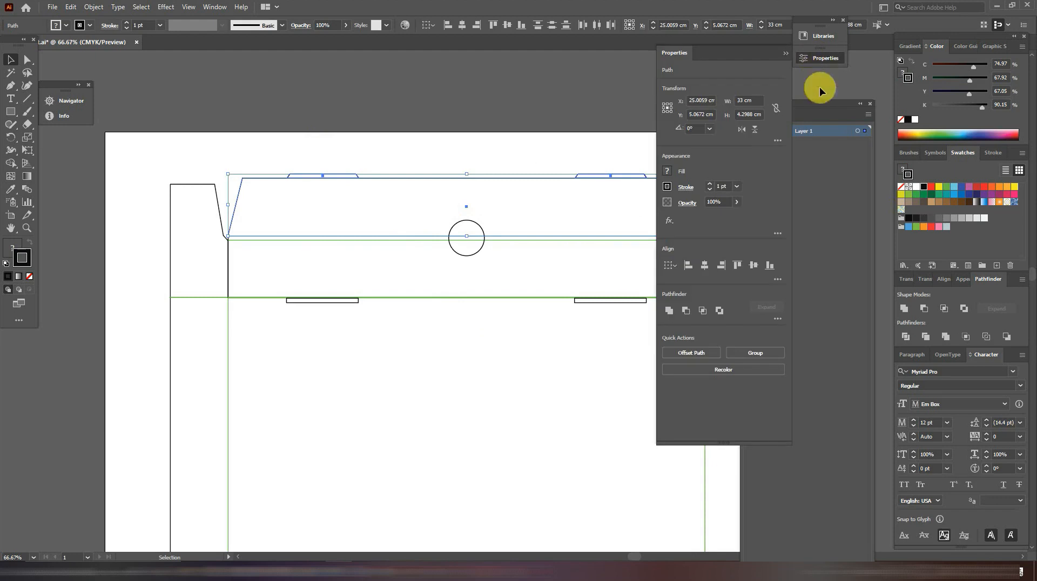
left_click(668, 311)
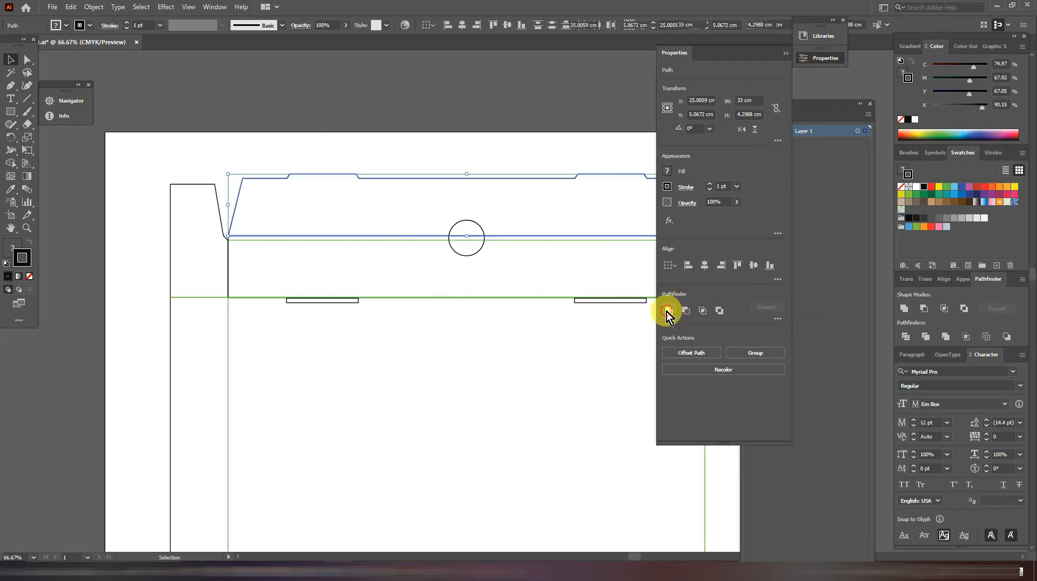
left_click(590, 115)
left_click(787, 52)
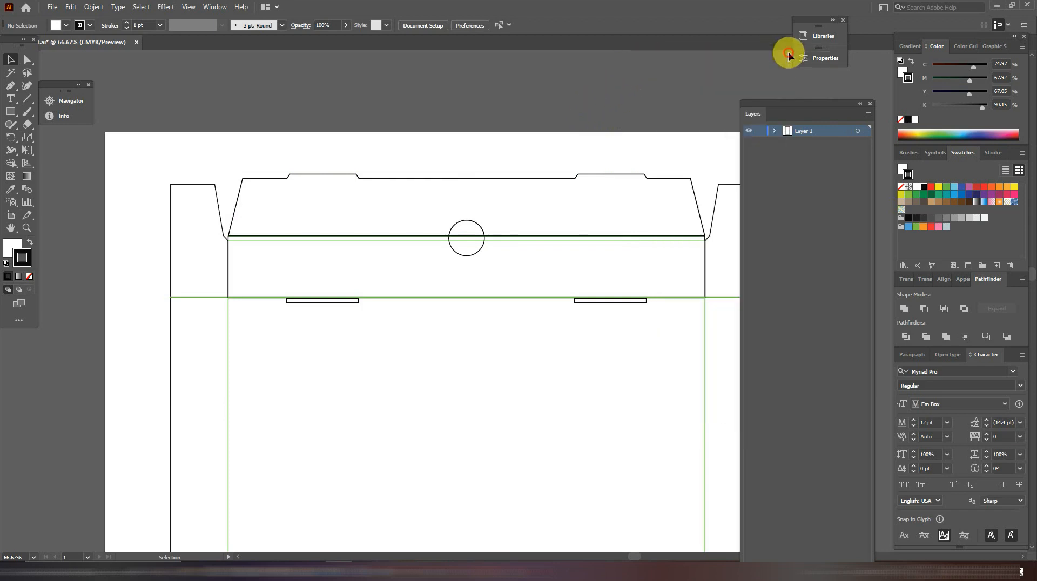
key("ctrl+1")
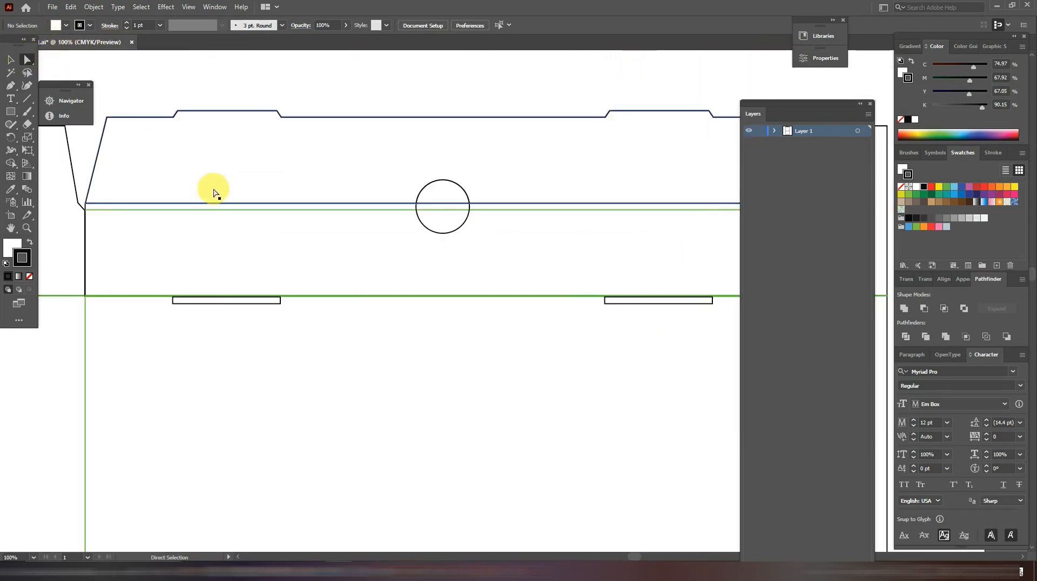
left_click_drag(384, 183, 387, 204)
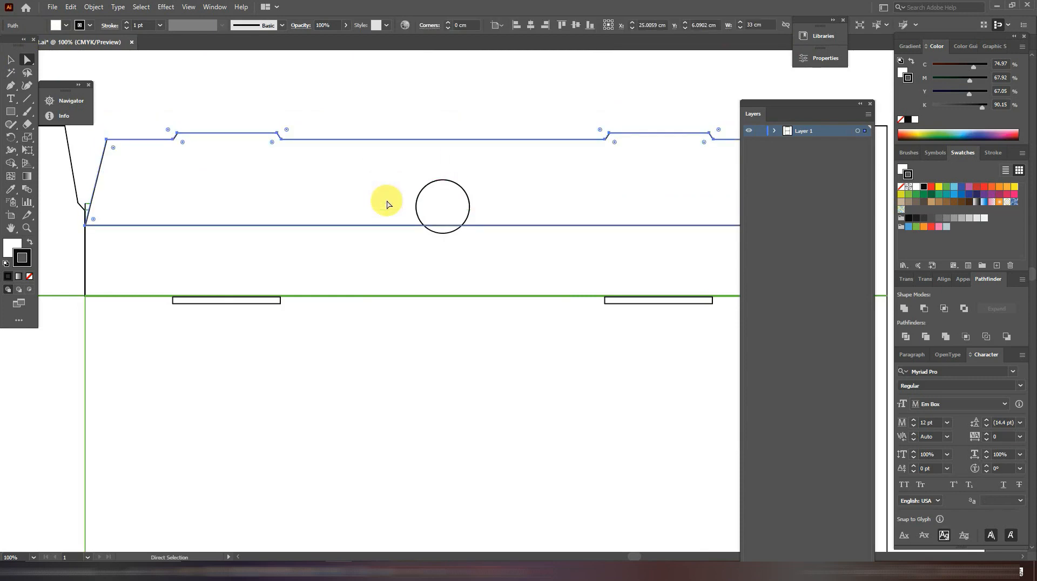
key("ctrl+z")
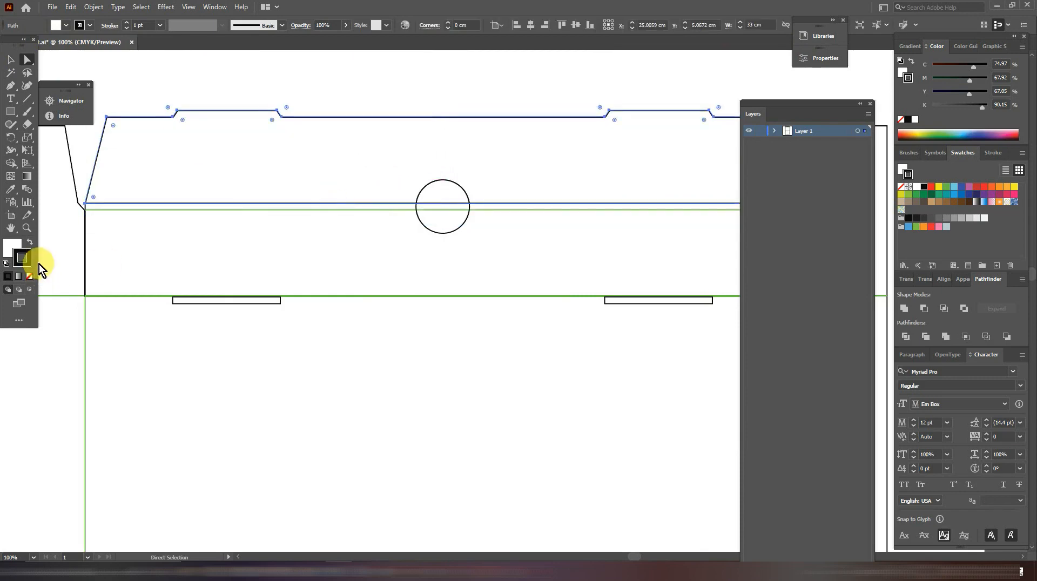
Step: Remove the fill from the united top flap outline and make its stroke the active color attribute
left_click(11, 243)
left_click(29, 276)
left_click(27, 265)
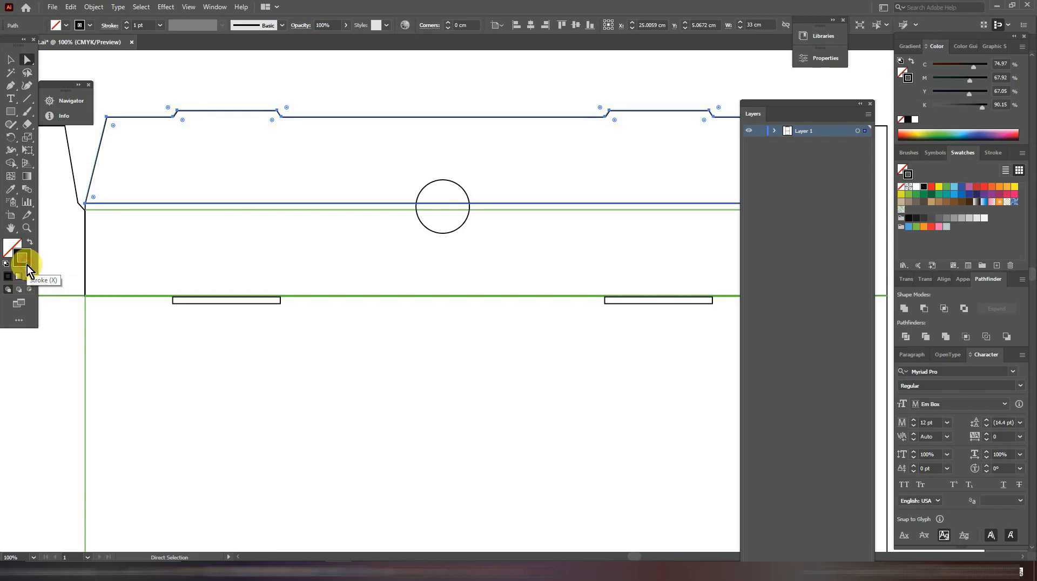
Step: Separate the top flap's bottom edge into its own line in place and copy the green fold-line style onto it with the Eyedropper
left_click(269, 195)
left_click(270, 204)
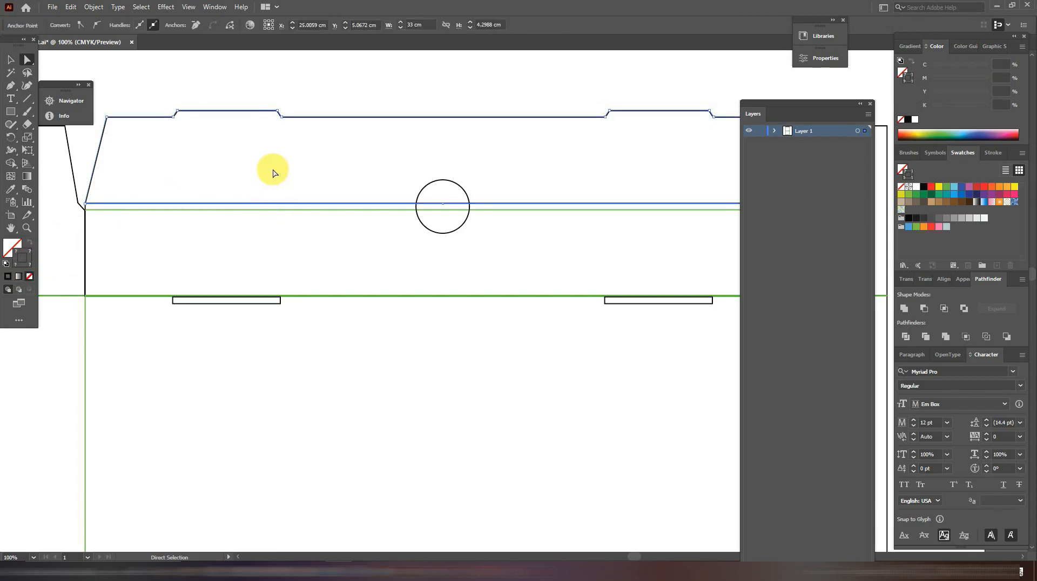
key("Delete")
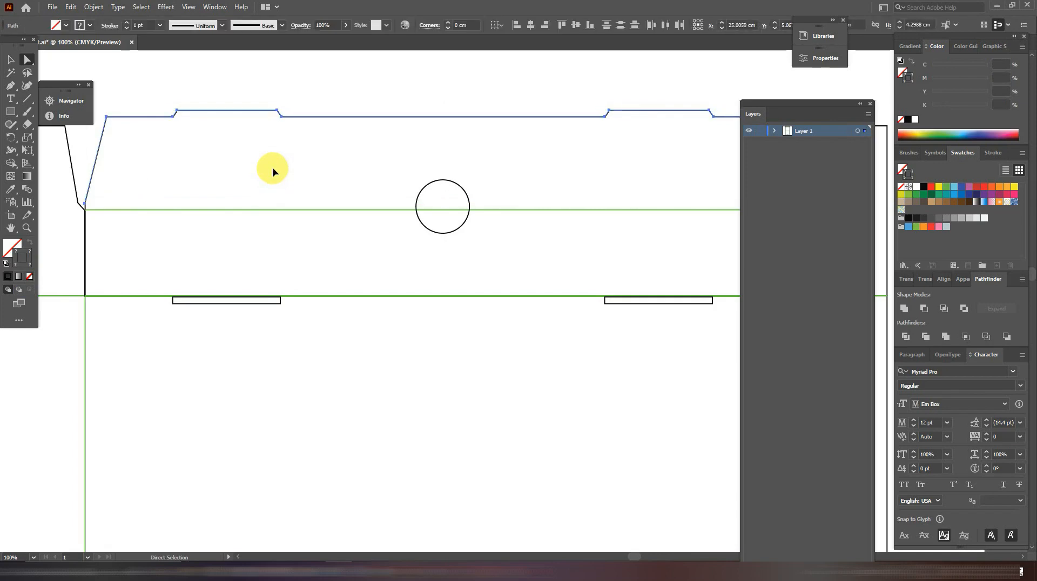
key("ctrl+z")
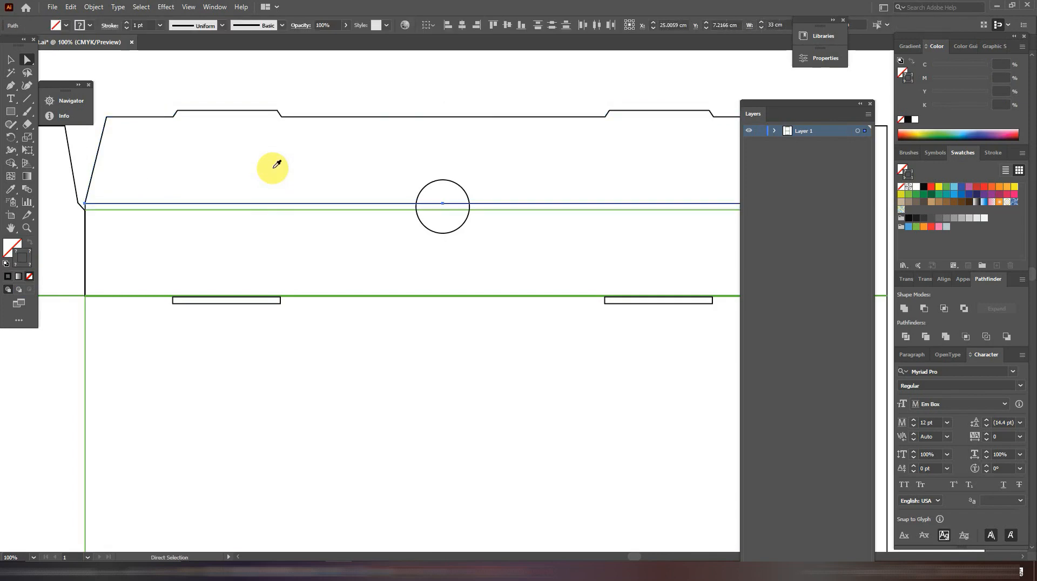
left_click(308, 209)
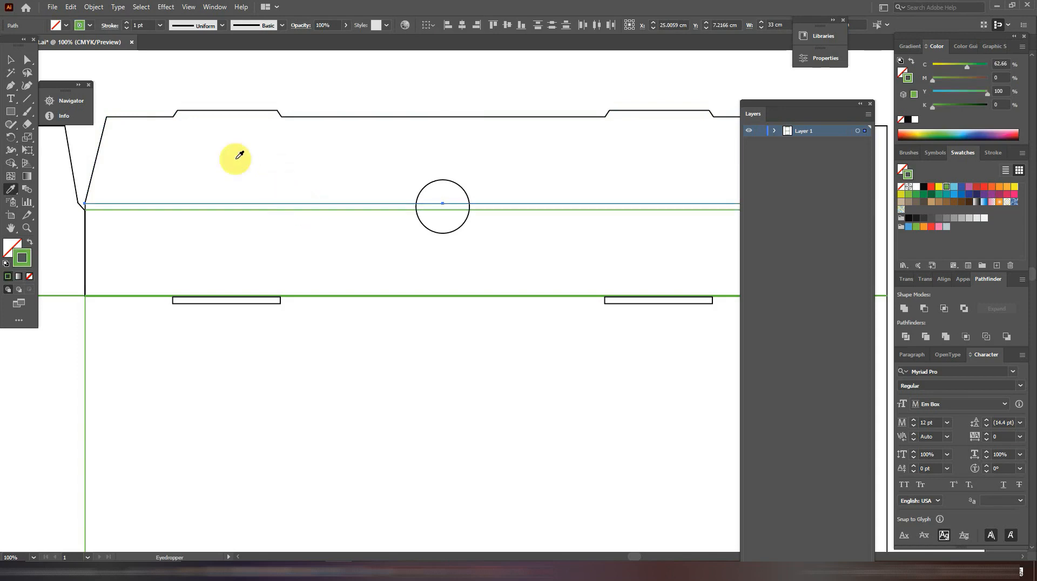
left_click(10, 60)
left_click(287, 81)
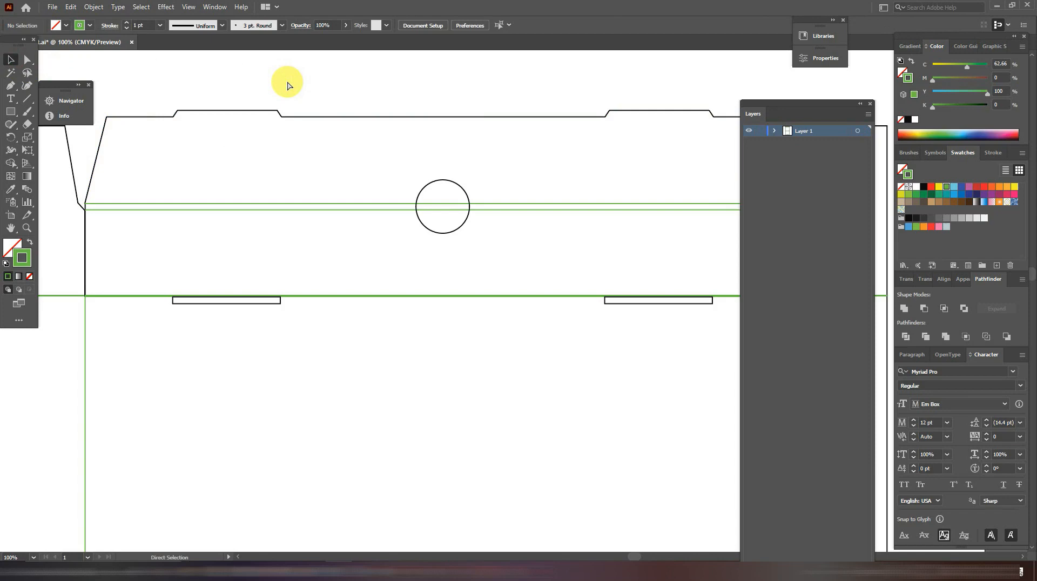
Step: Bring both green fold lines that pass through the top circle to the front
key("ctrl+=")
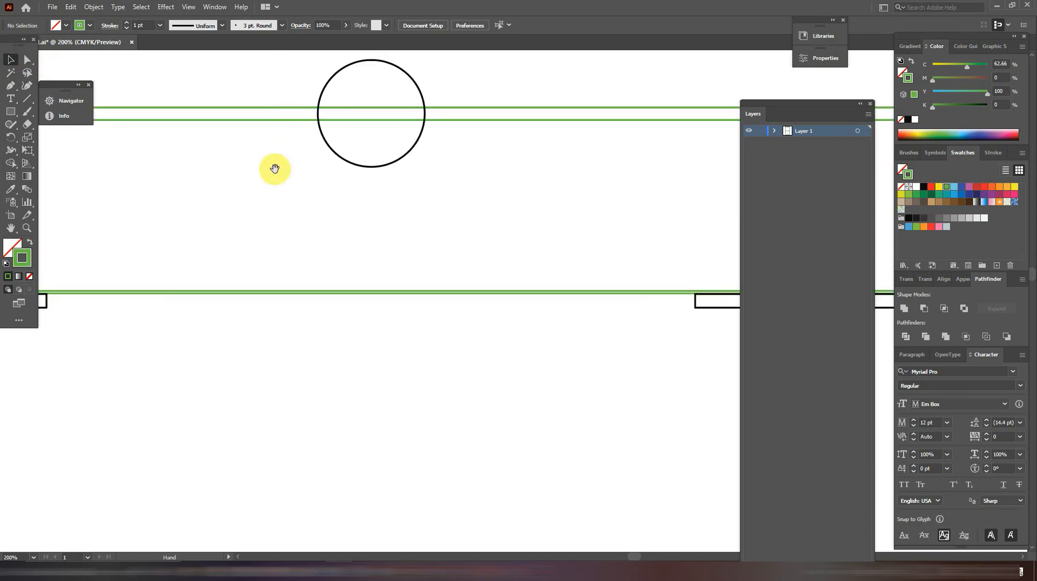
left_click_drag(273, 169, 305, 289)
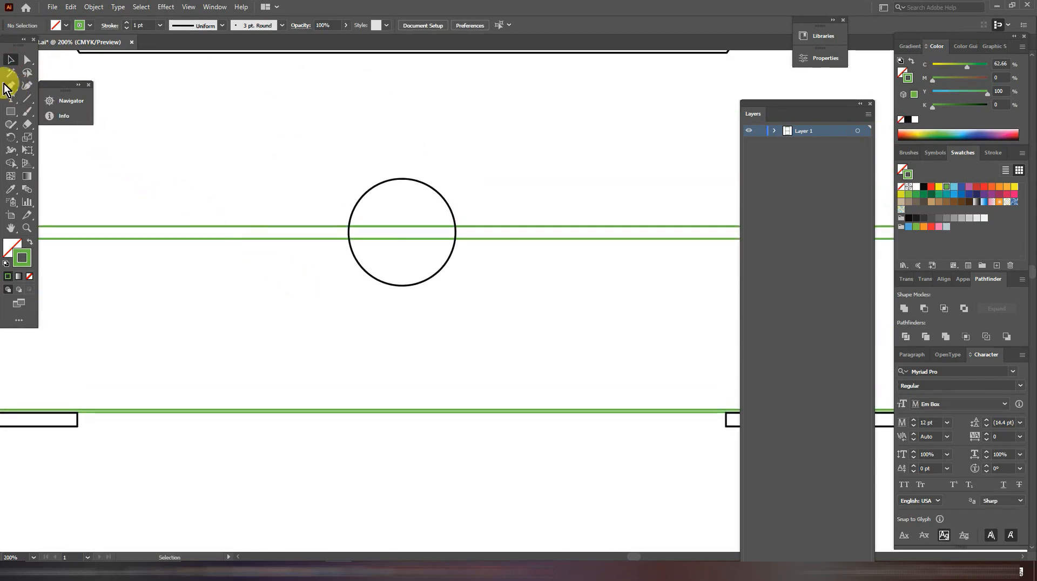
left_click(10, 59)
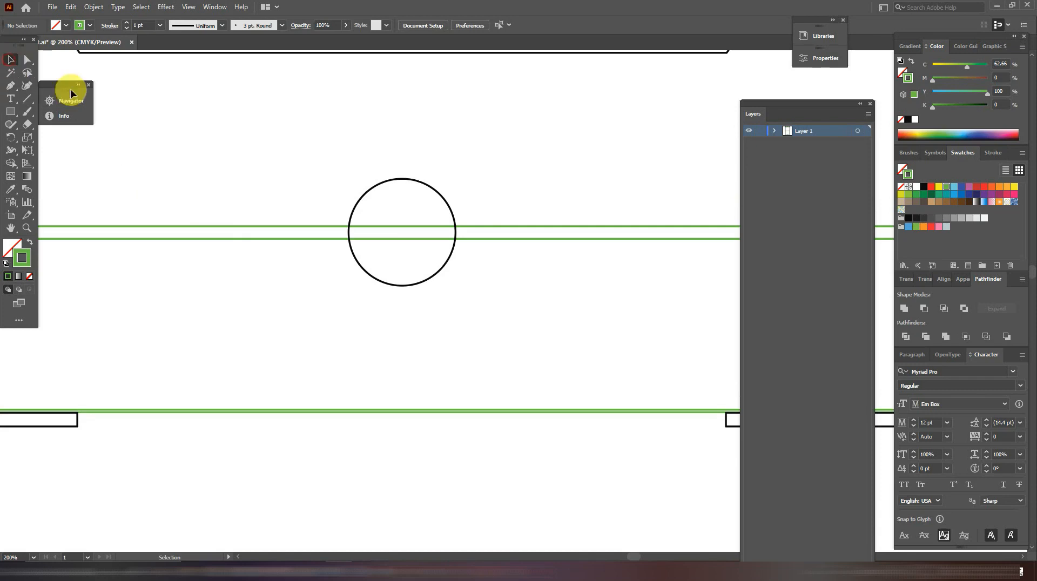
left_click(514, 218)
left_click_drag(513, 217, 514, 248)
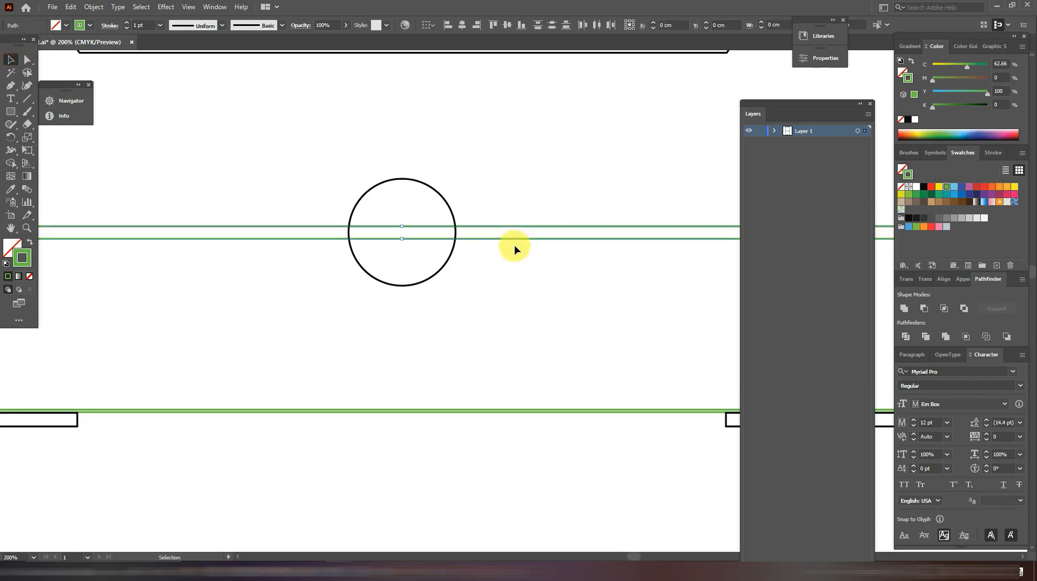
right_click(494, 237)
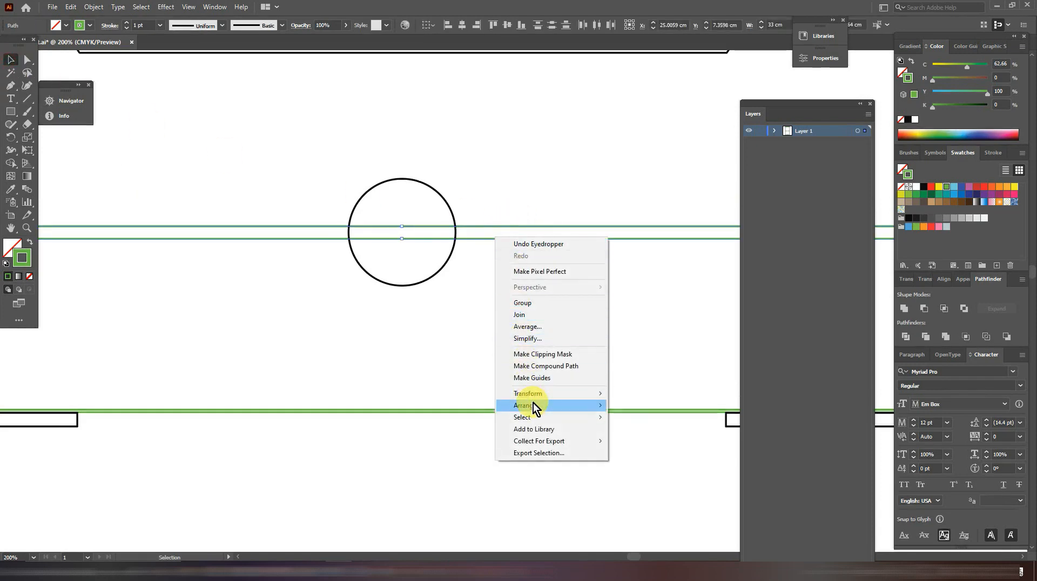
mouse_move(601, 404)
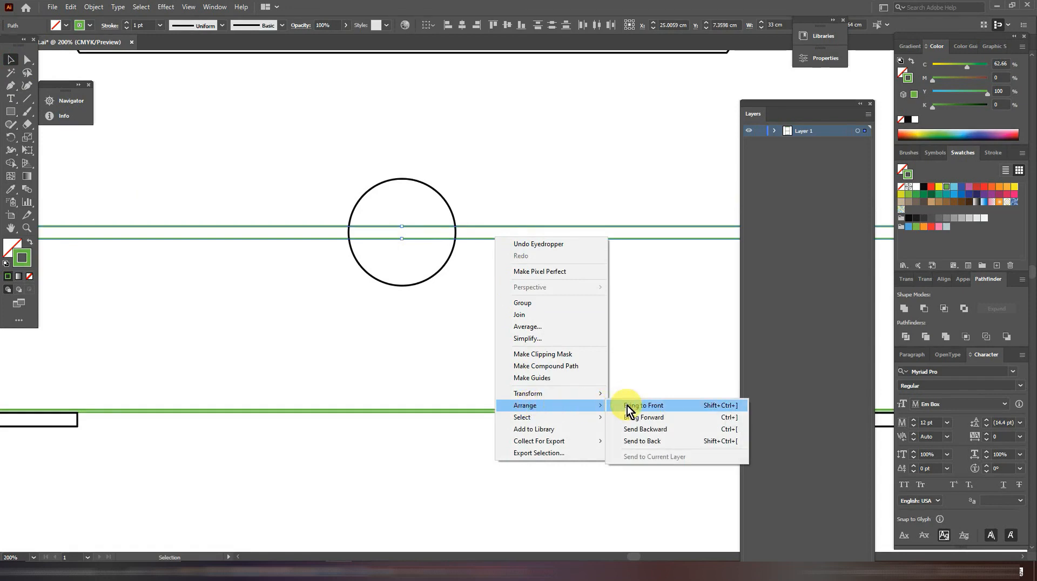
left_click(628, 411)
Step: Add anchor points where the upper of the two fold lines crosses the top circle and delete the segment inside the circle
key("ctrl+plus")
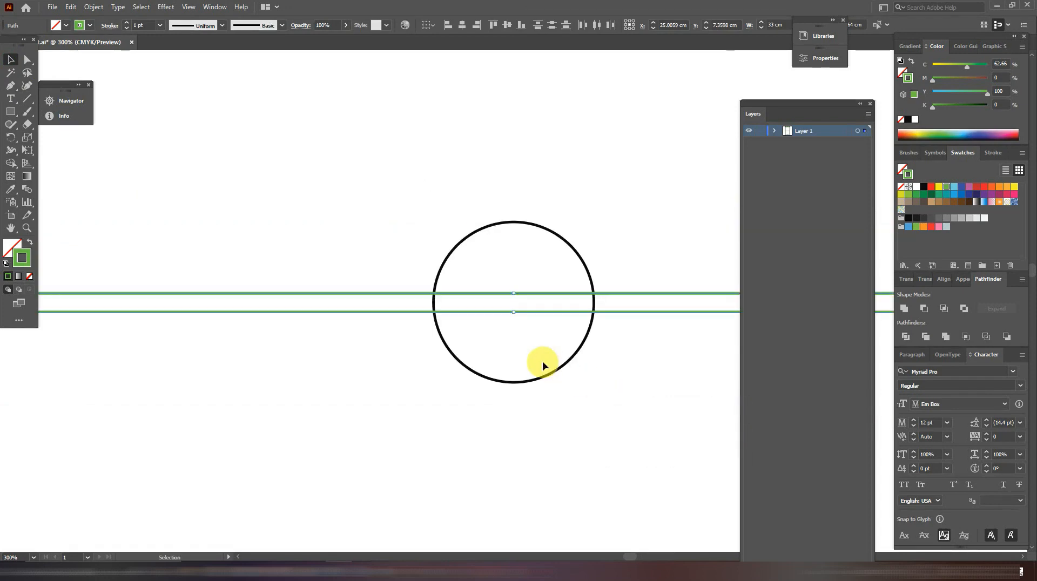
left_click(403, 279)
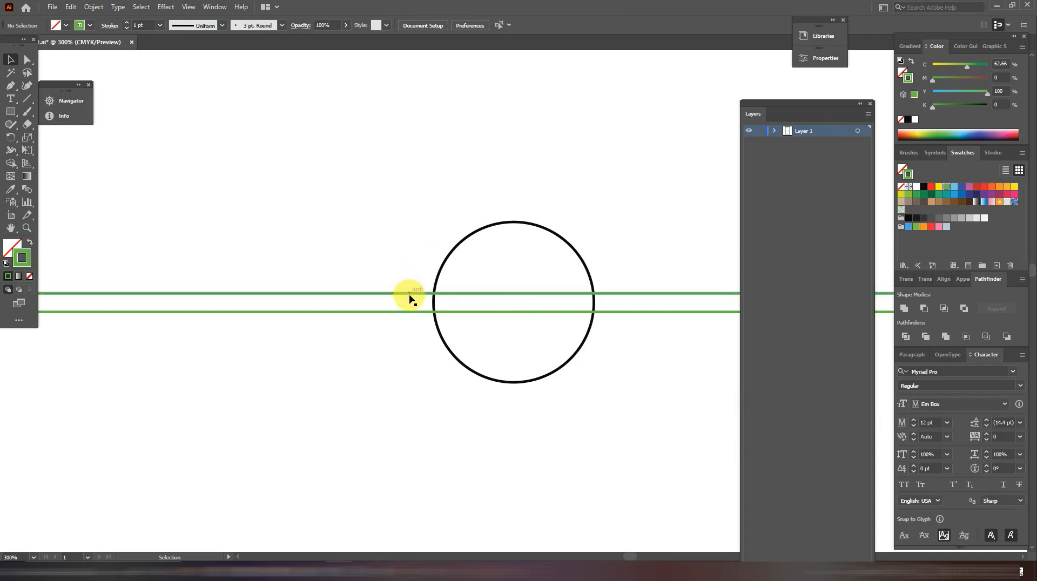
left_click(409, 294)
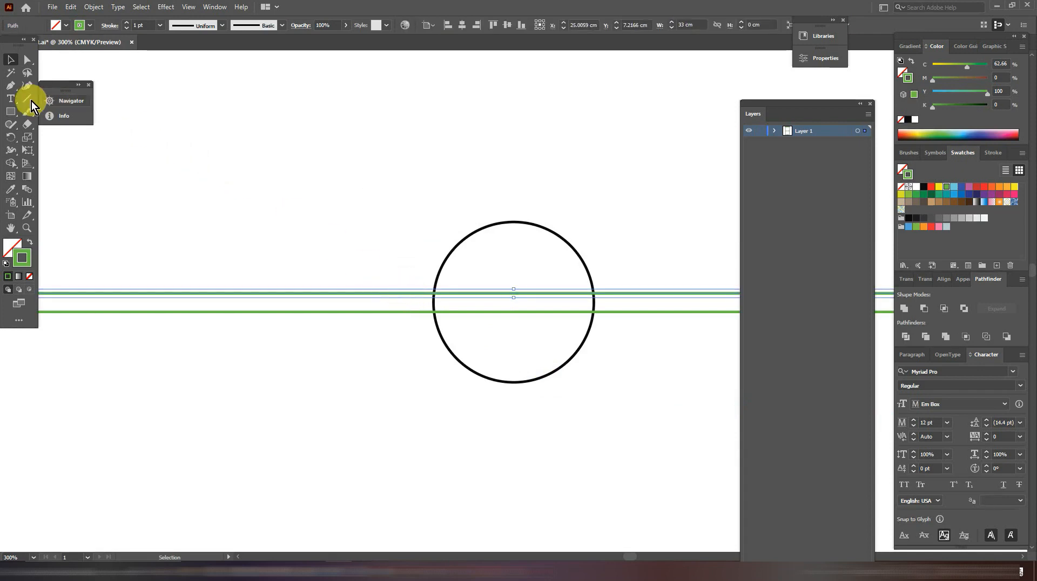
left_click(11, 86)
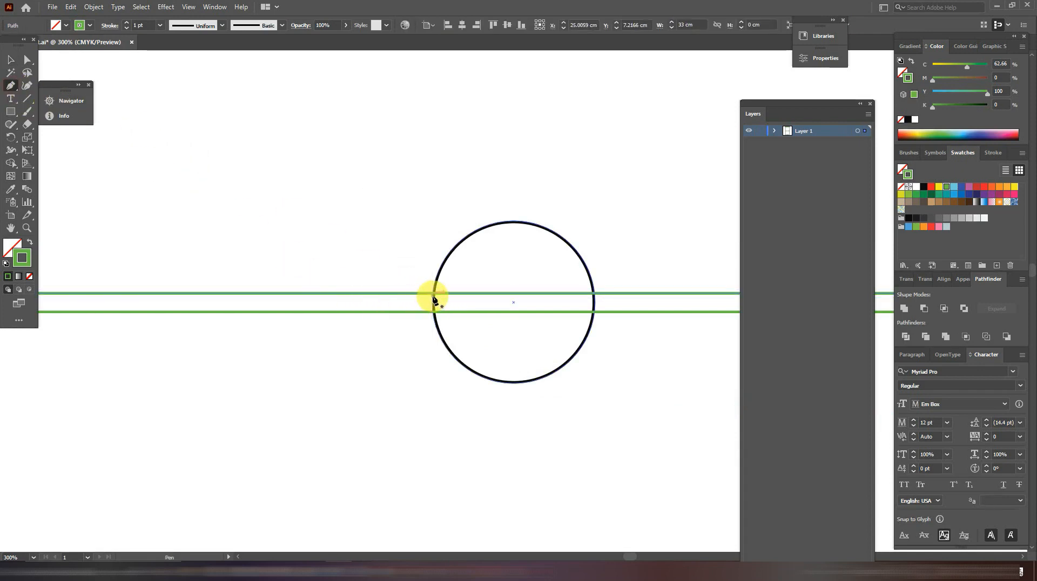
left_click(434, 295)
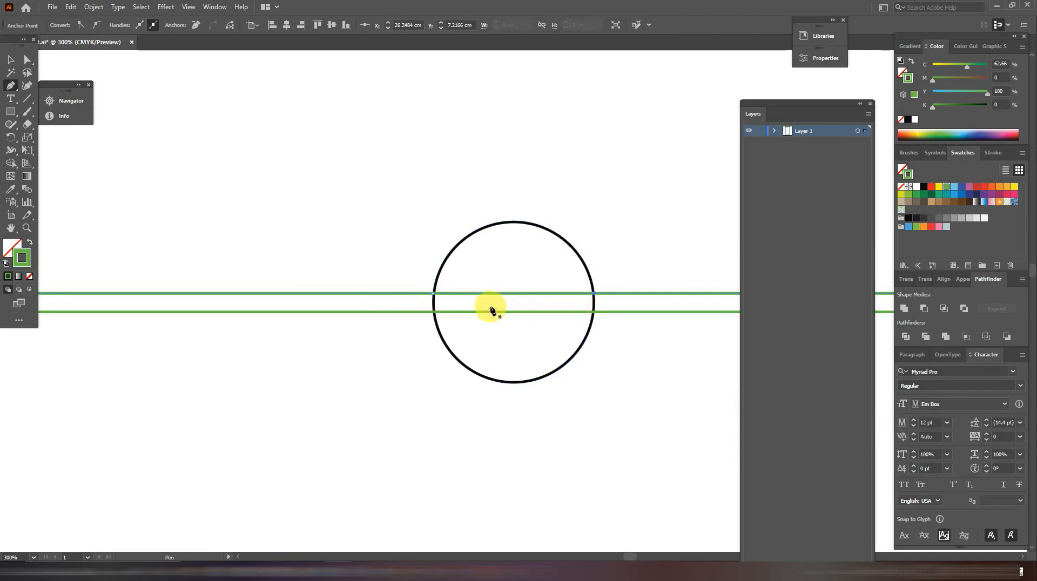
left_click(30, 62)
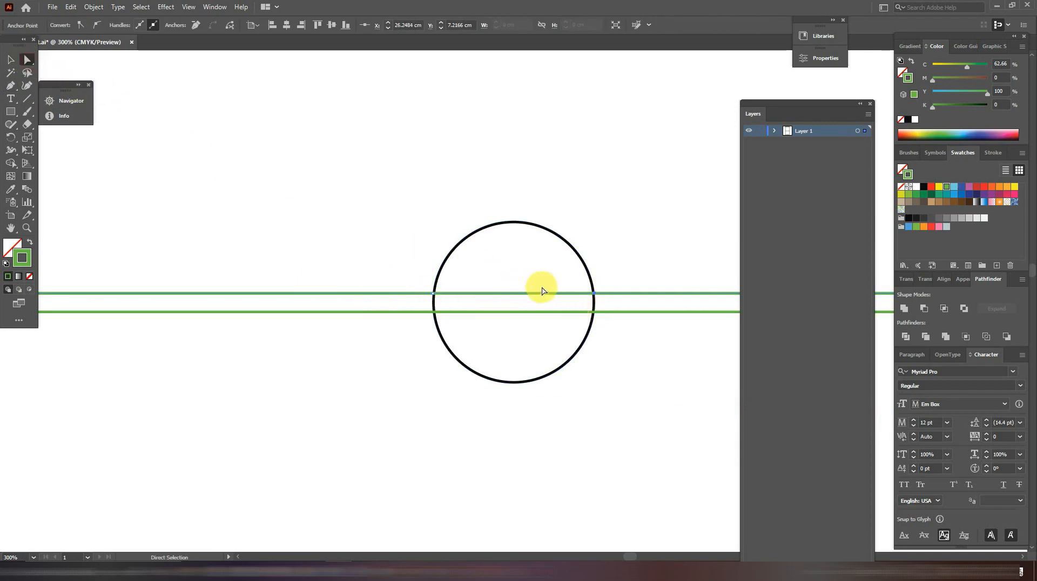
left_click(533, 304)
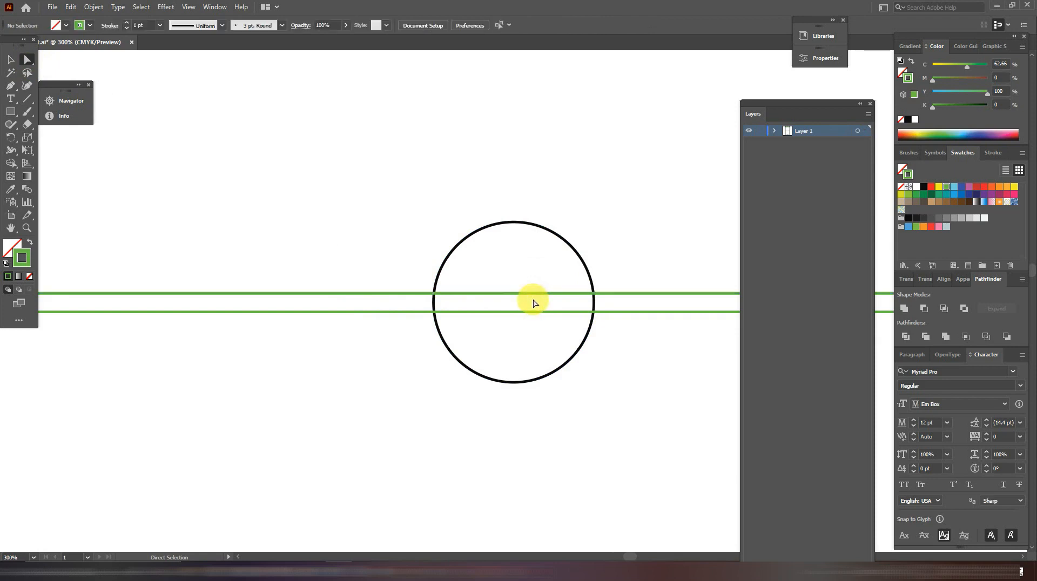
left_click(532, 302)
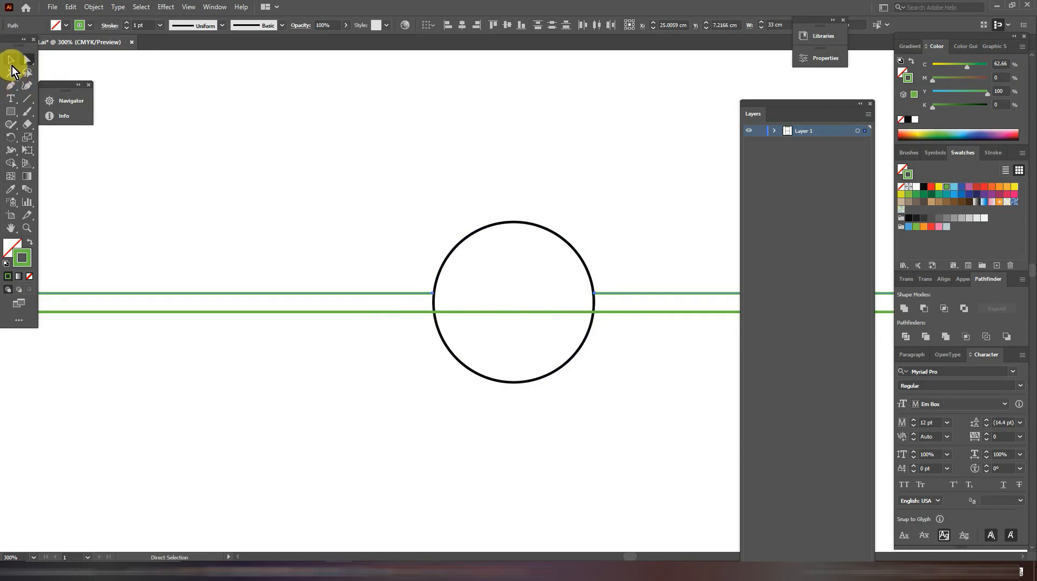
Step: Add anchor points where the lower of the two fold lines crosses the top circle and delete the segment inside the circle
left_click(10, 61)
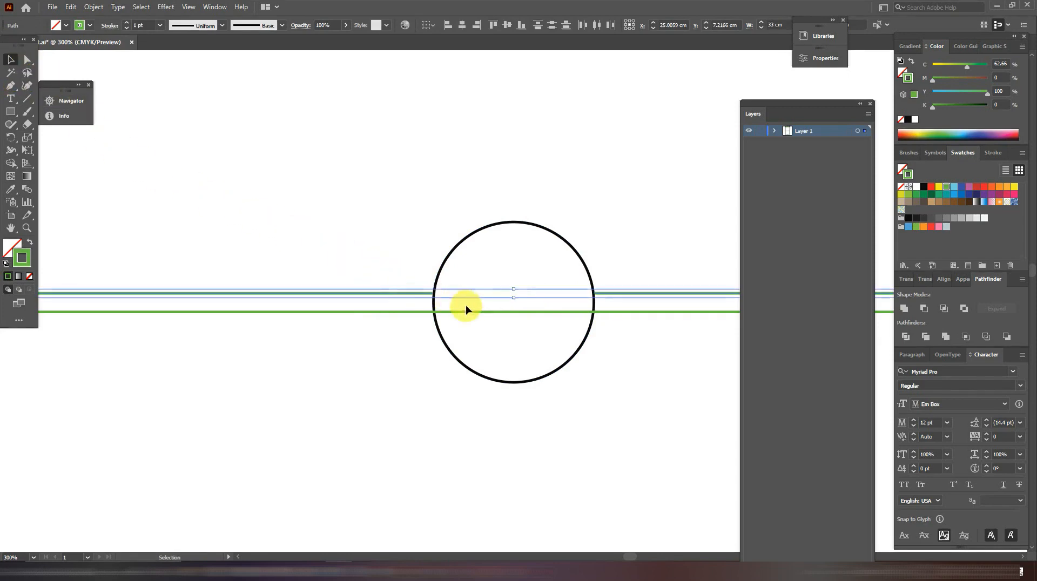
left_click(486, 311)
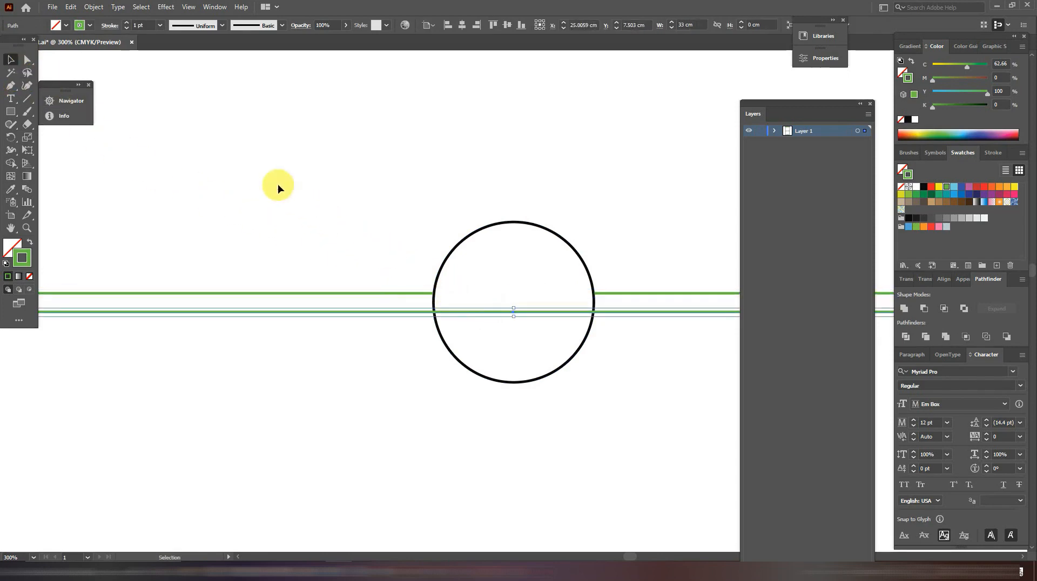
left_click(11, 86)
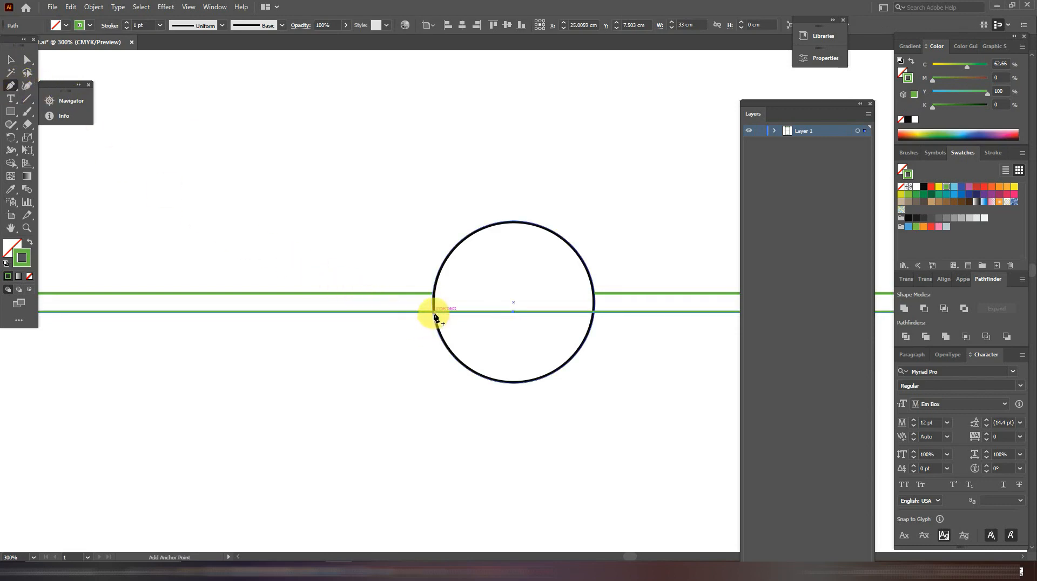
left_click(434, 313)
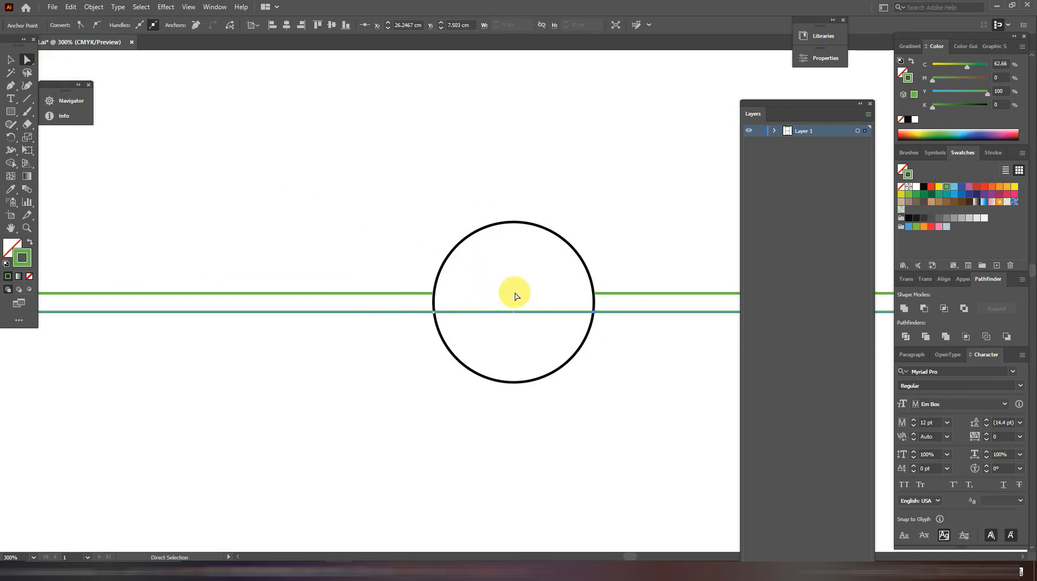
left_click_drag(520, 300, 523, 327)
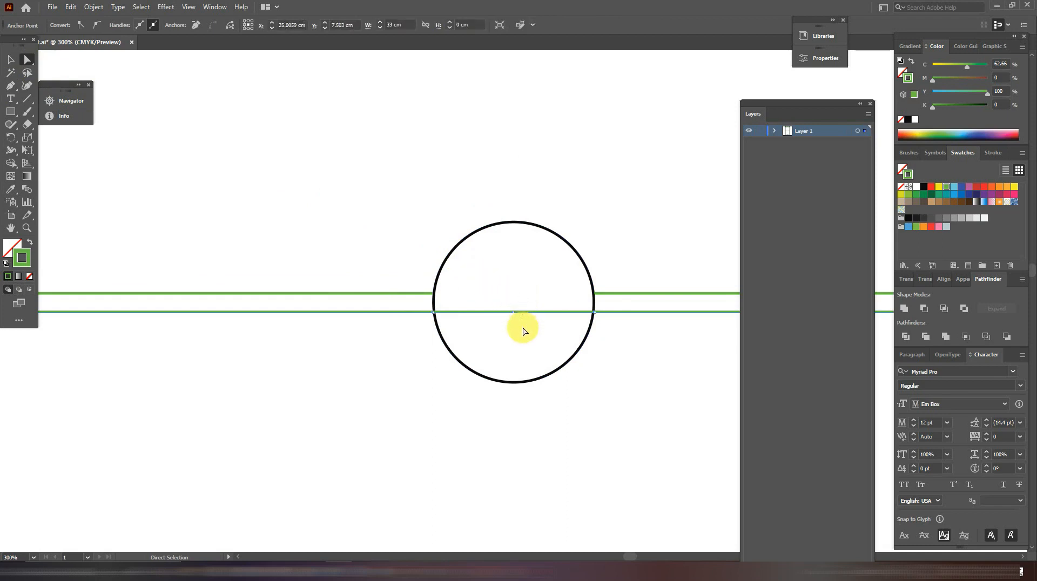
key("Delete")
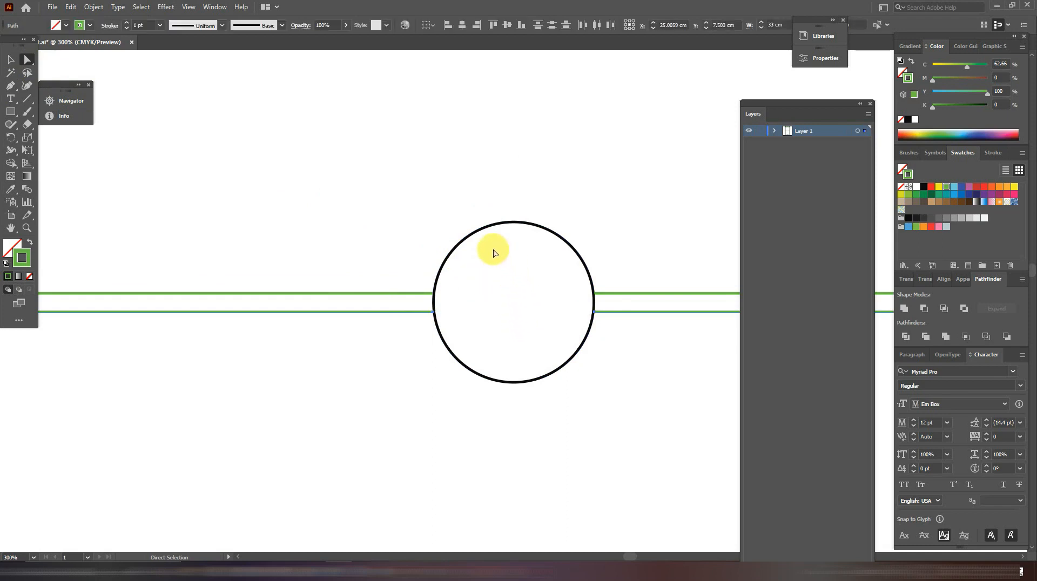
Step: Bring the 2.5 cm circle on the top flap's fold lines to the front and deselect it
left_click(10, 59)
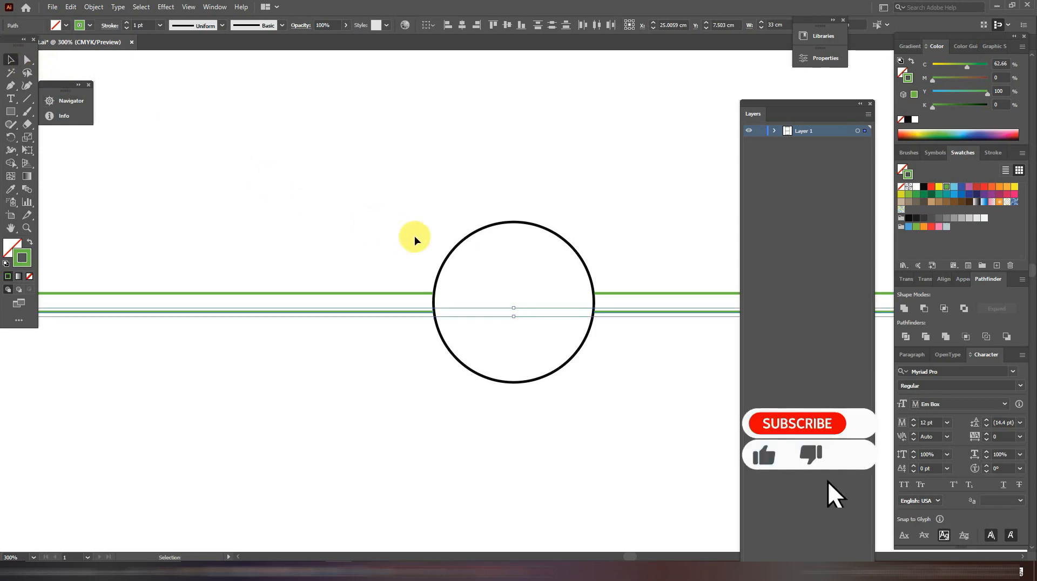
left_click(480, 233)
right_click(480, 231)
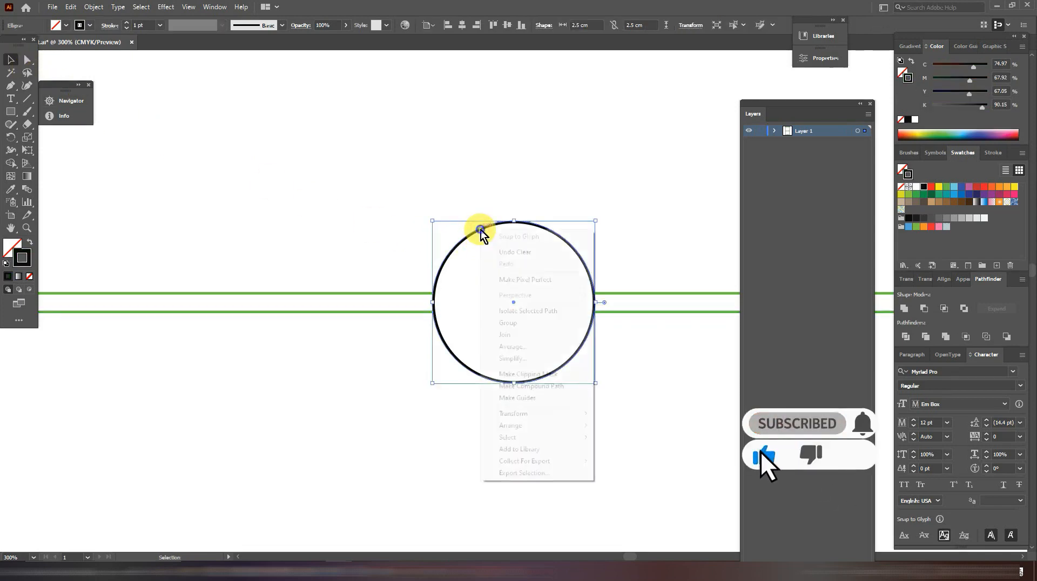
mouse_move(533, 425)
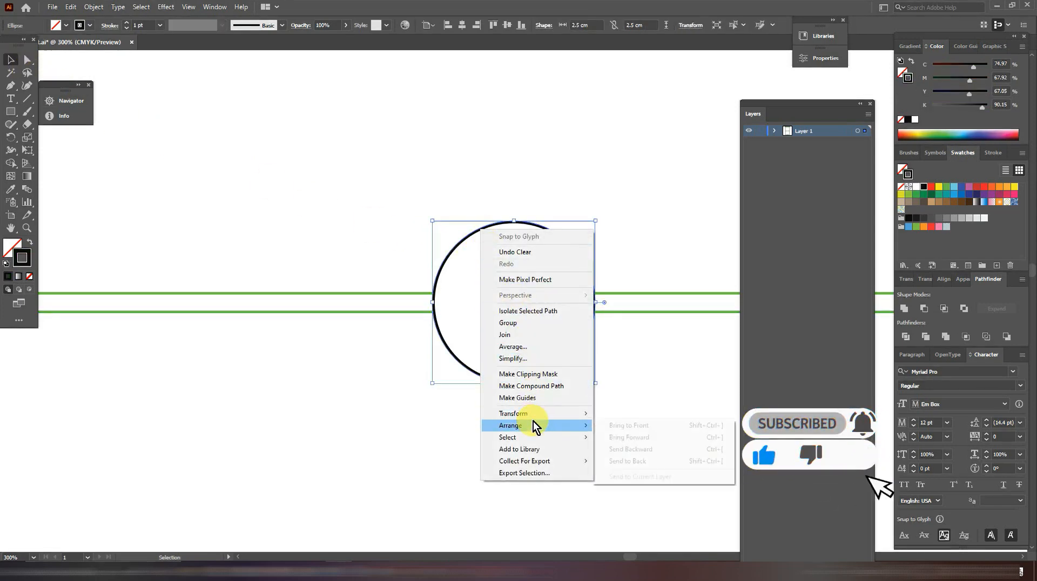
left_click(617, 426)
left_click(617, 426)
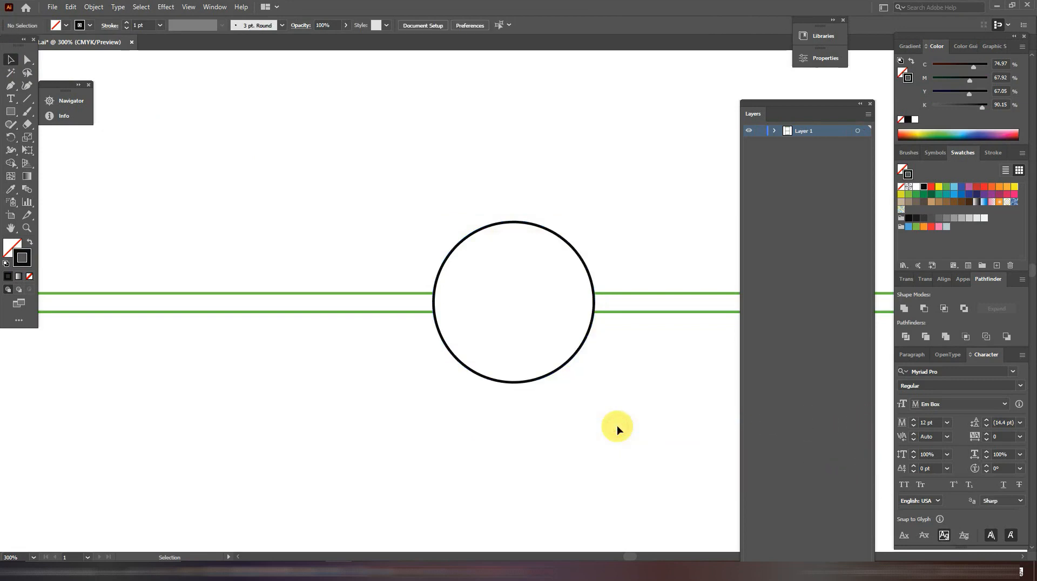
Step: Select all of the box template artwork and increase its stroke weight
key("ctrl+minus")
key("ctrl+minus")
key("ctrl+minus")
key("ctrl+minus")
key("ctrl+minus")
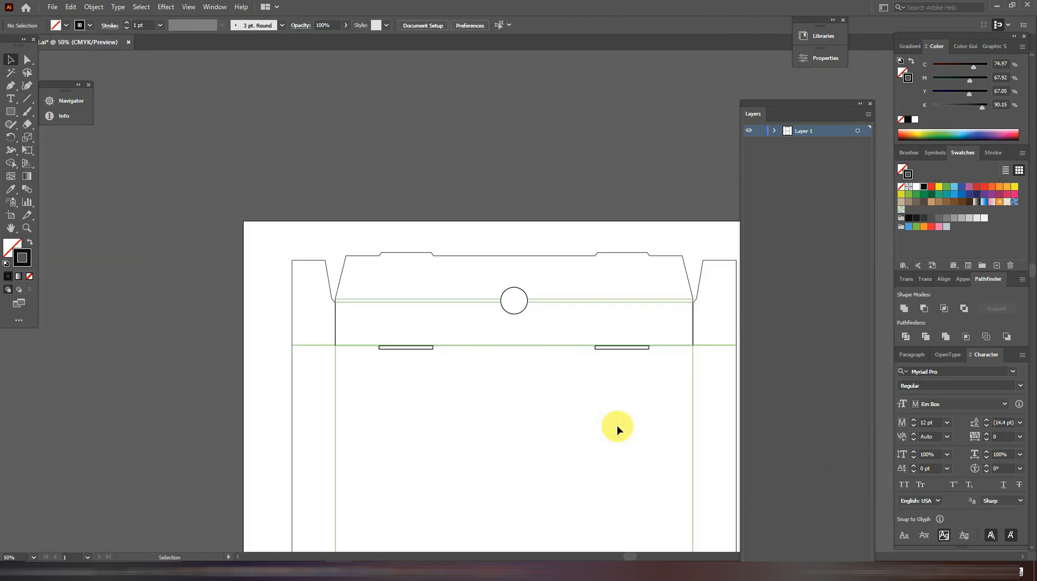
left_click_drag(571, 409, 468, 236)
key("ctrl+minus")
key("ctrl+minus")
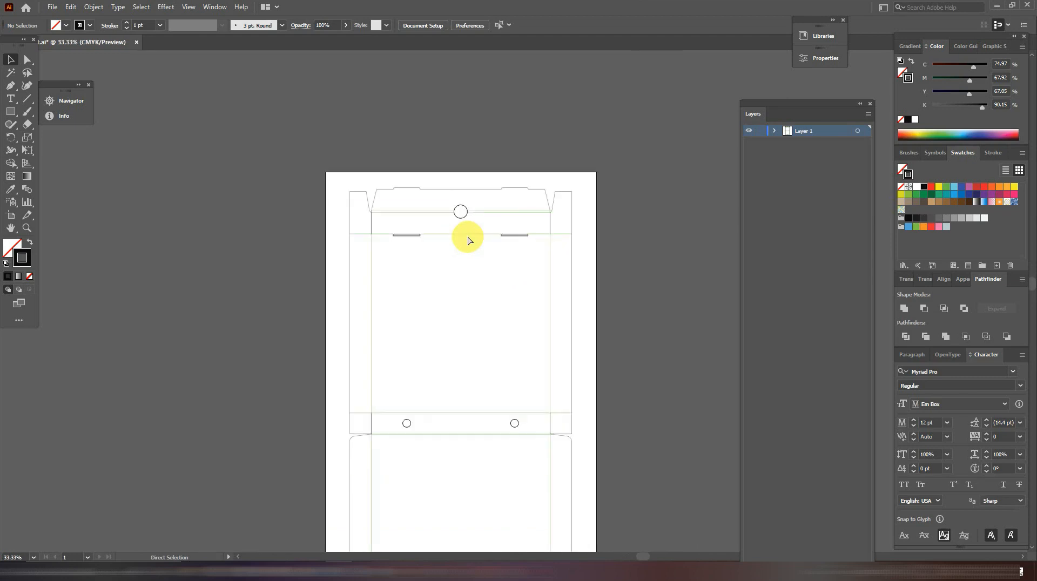
left_click_drag(493, 287, 502, 193)
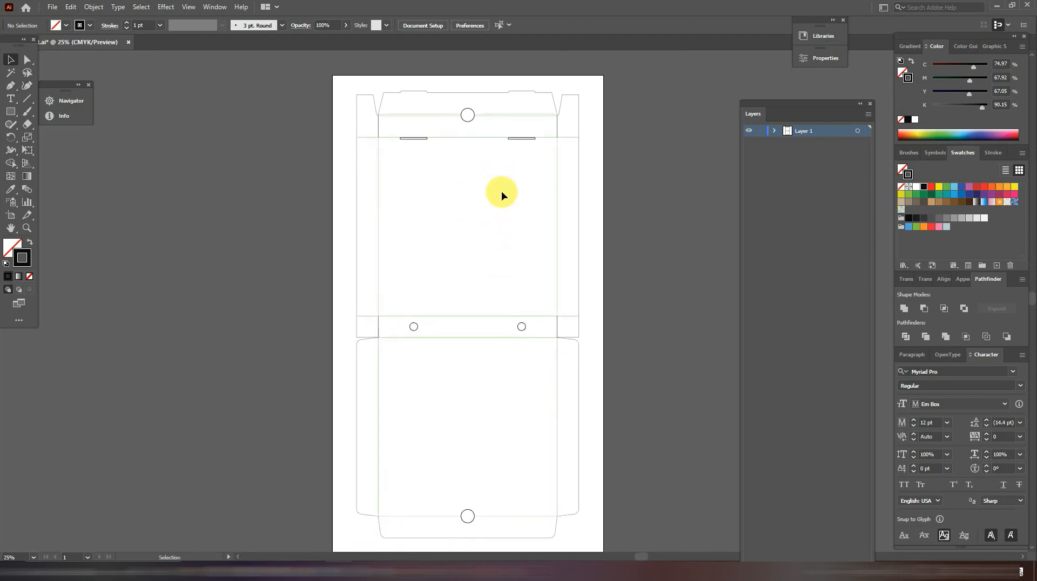
key("ctrl+a")
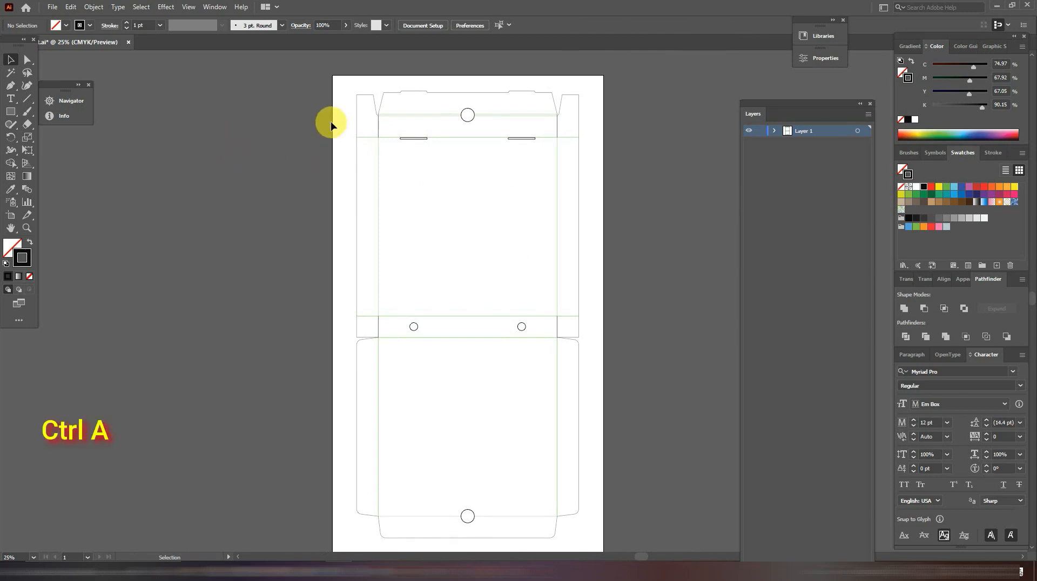
left_click(125, 26)
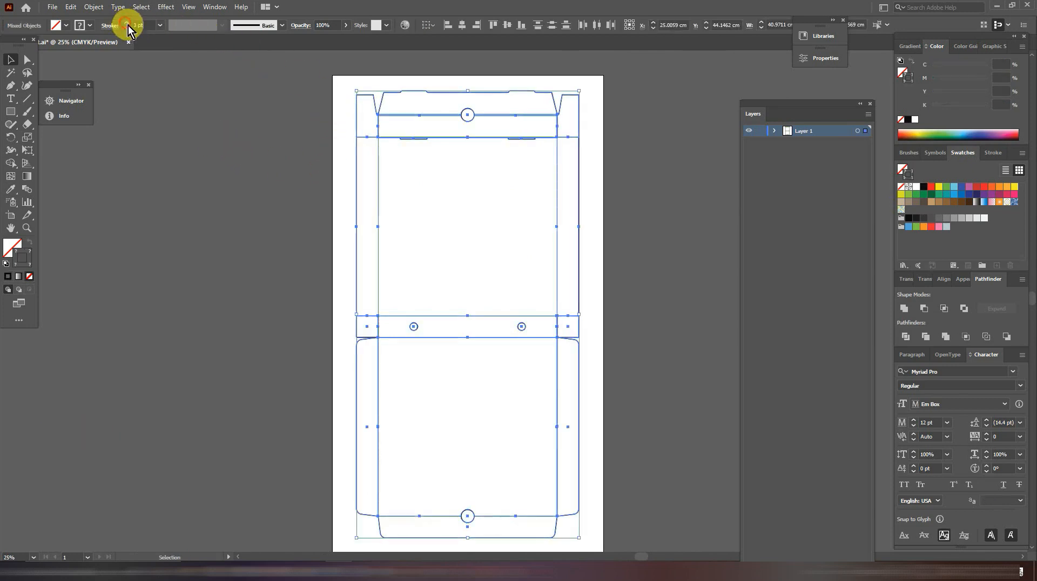
Step: Group the selected box template artwork and create trim marks around it
right_click(438, 186)
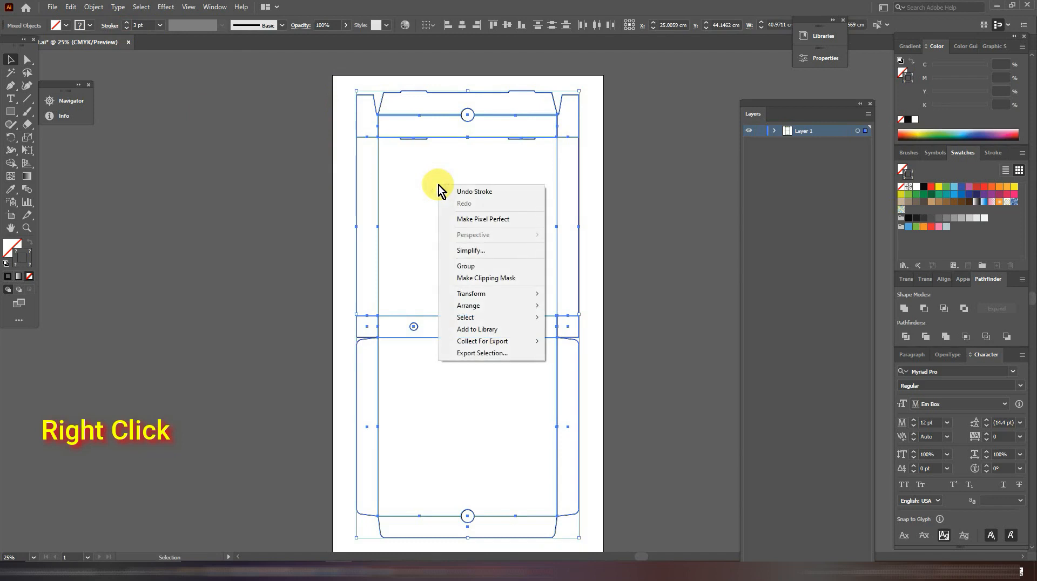
left_click(484, 267)
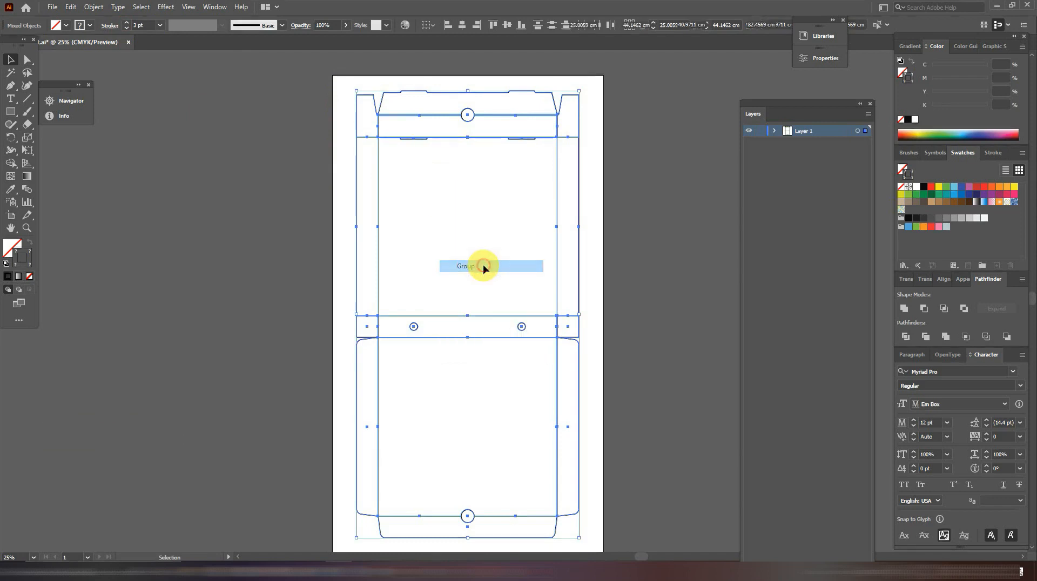
left_click(12, 216)
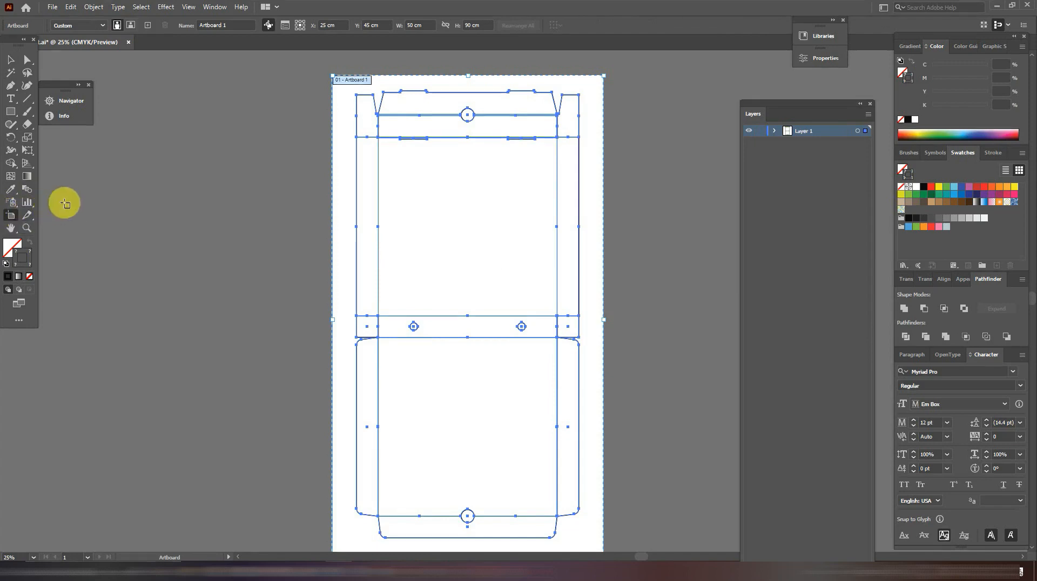
left_click(95, 7)
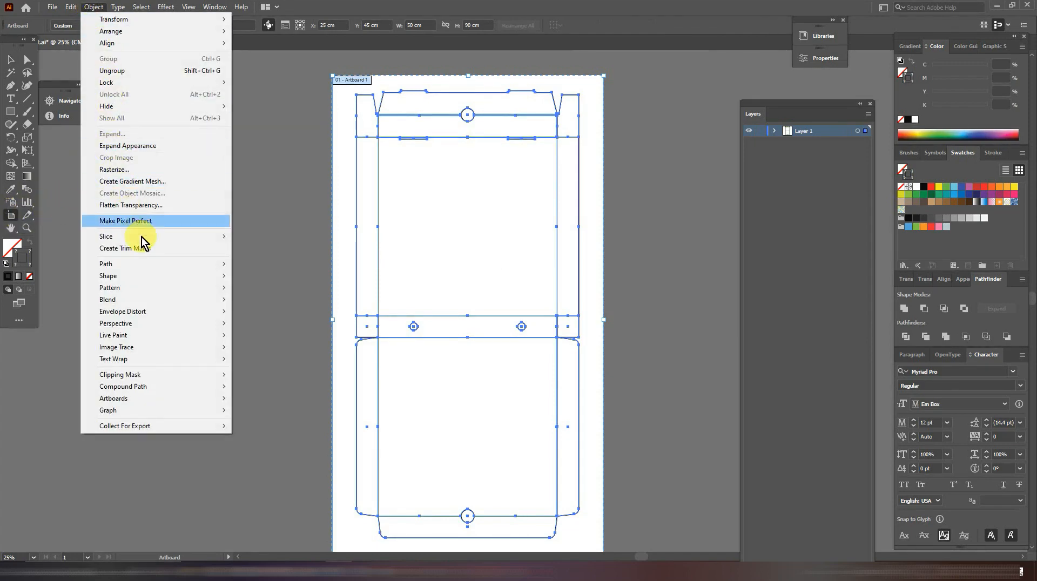
left_click(170, 252)
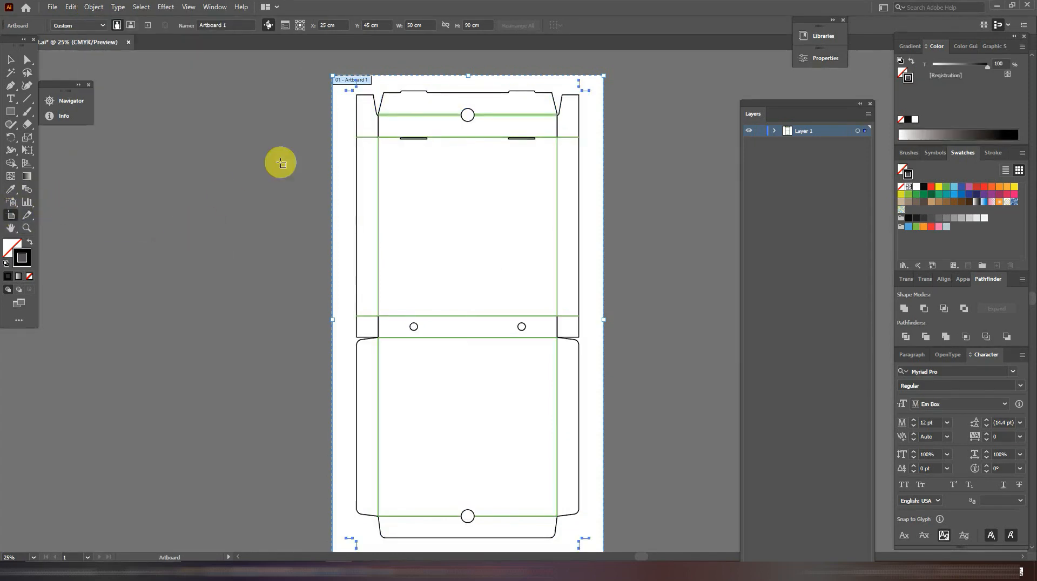
Step: Fit the artboard to the bounds of the trim marks and save the box template file
double_click(582, 89)
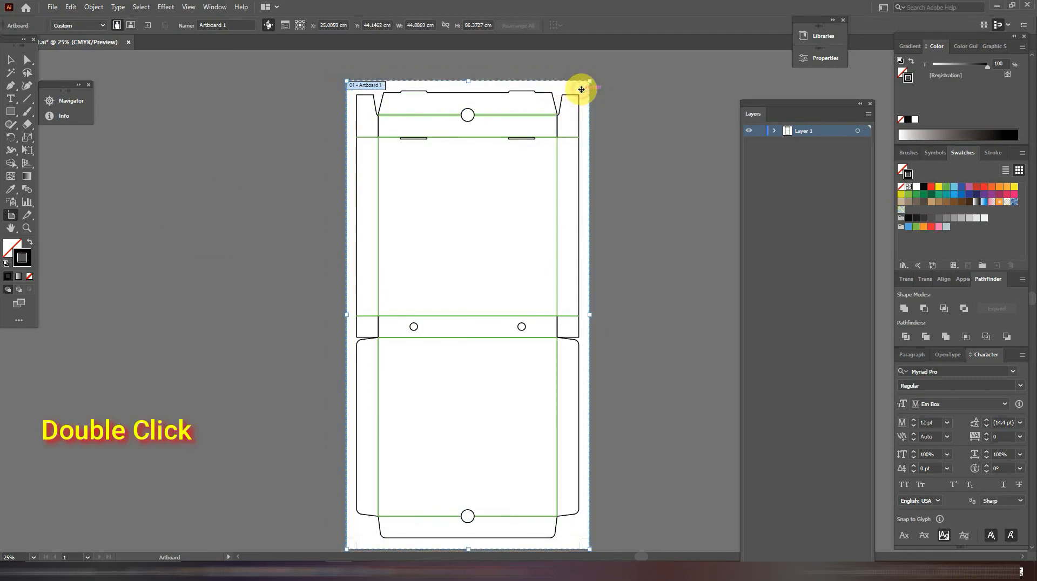
left_click(10, 60)
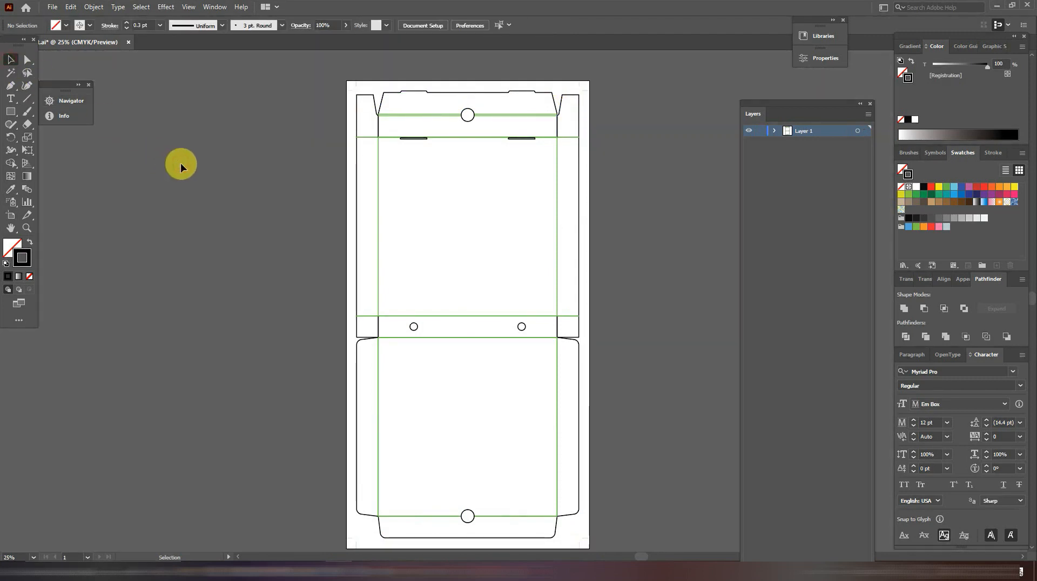
key("ctrl+s")
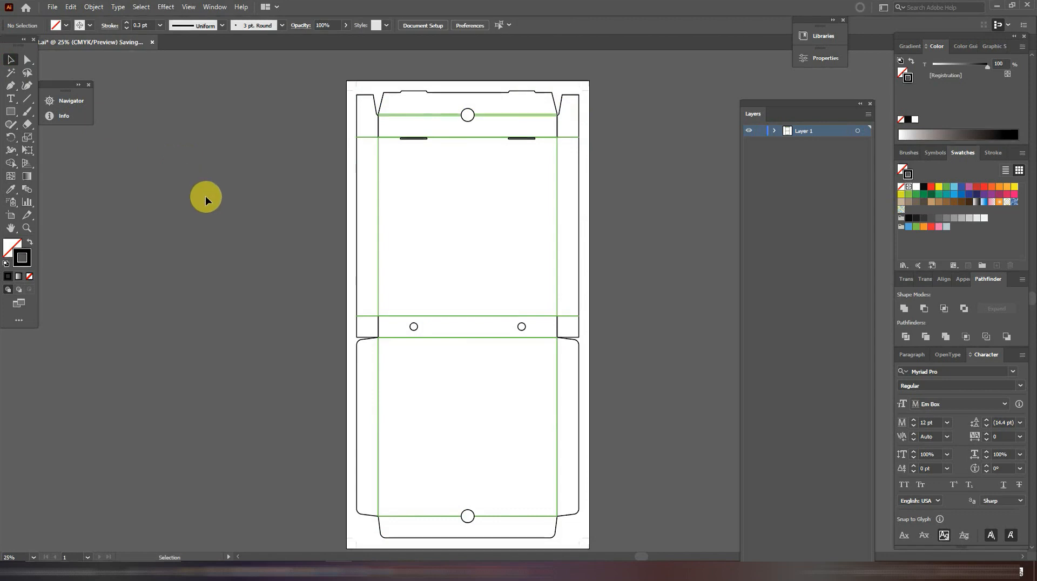
key("space")
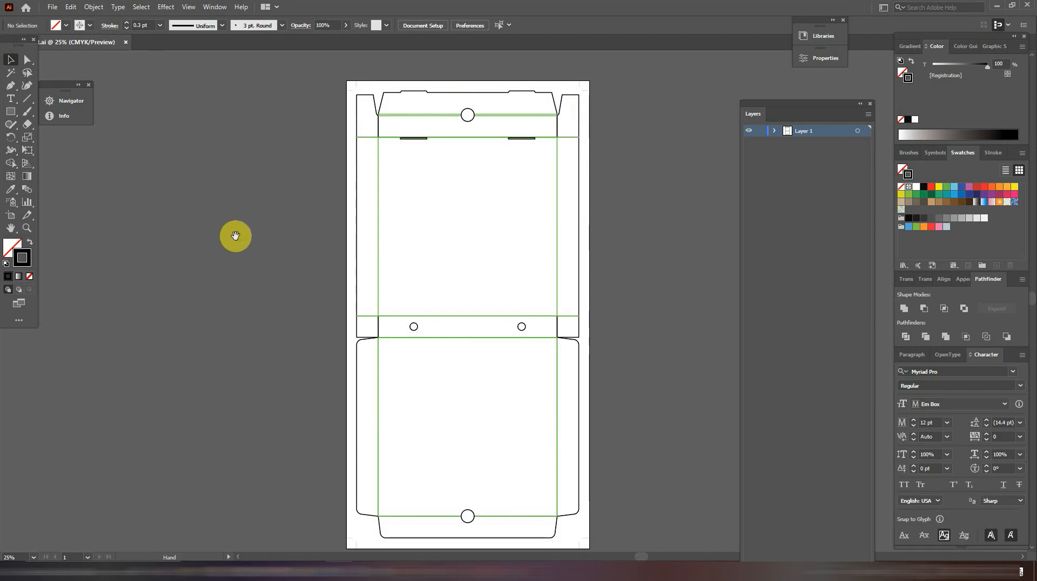
mouse_move(236, 234)
left_mouse_down()
mouse_move(232, 188)
mouse_move(239, 233)
mouse_move(235, 215)
left_mouse_up()
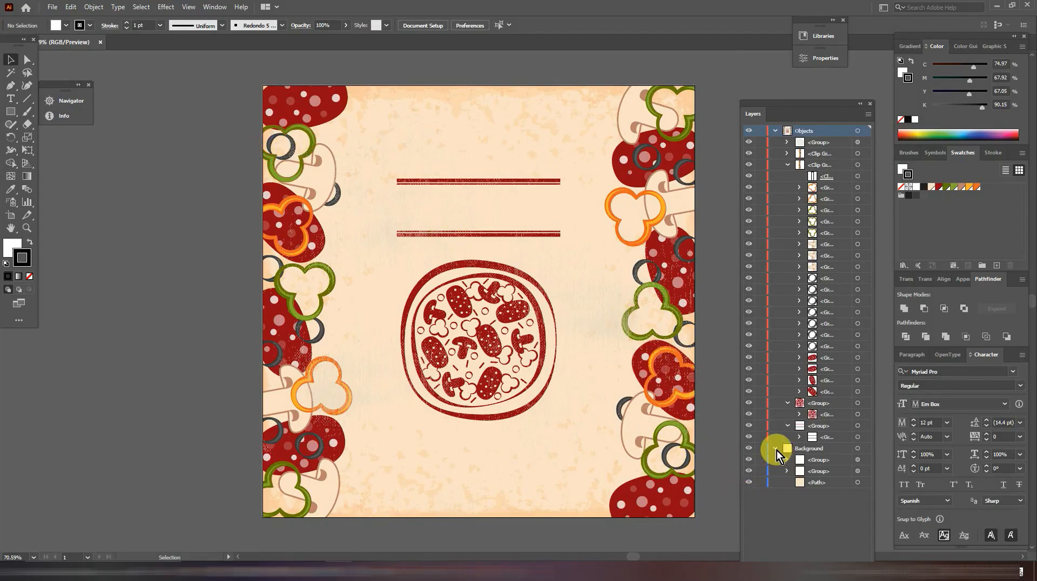
Step: Hide all contents of the pizza artwork's Objects and Background layers and check the artboard's size
left_click_drag(747, 489, 754, 145)
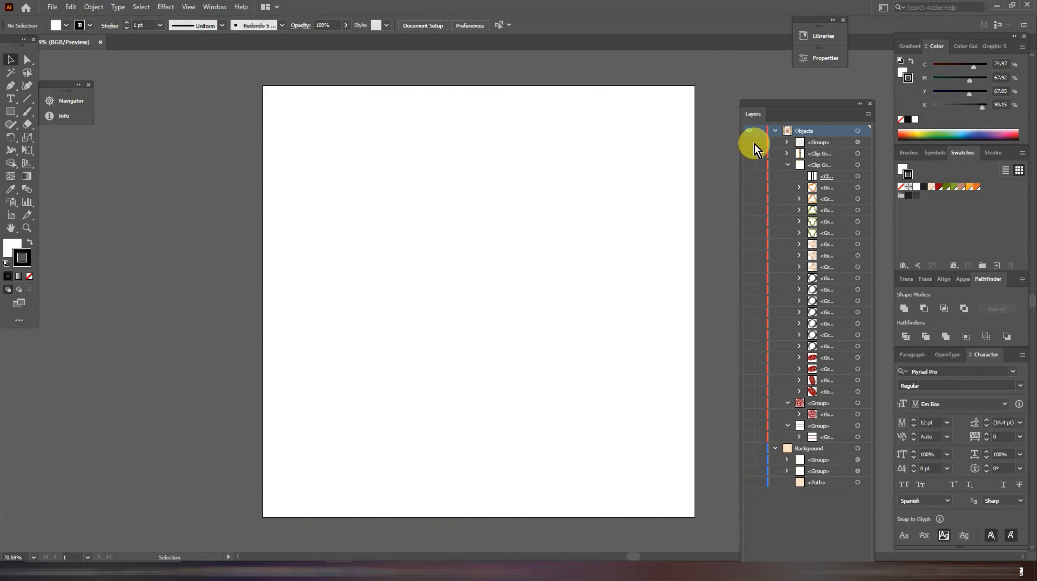
left_click(10, 216)
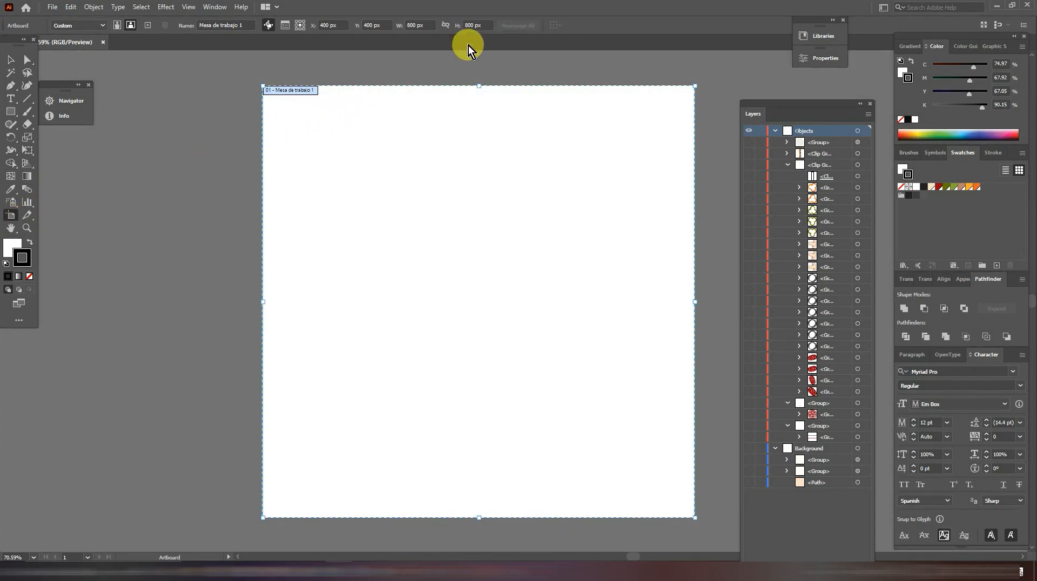
left_click(13, 61)
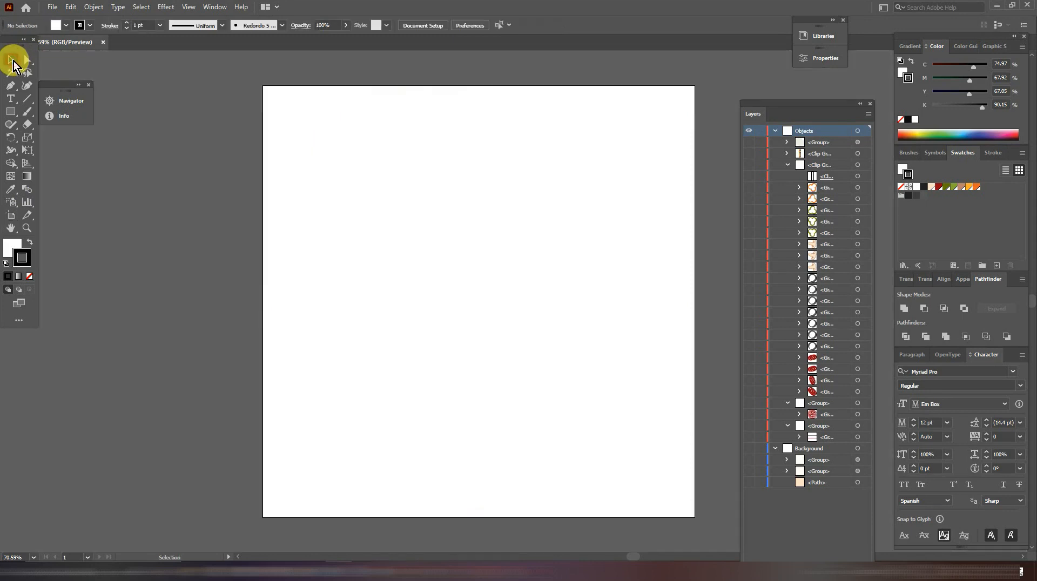
Step: Show the Background layer with its plain beige path and both grunge texture groups
left_click(748, 450)
left_click(749, 483)
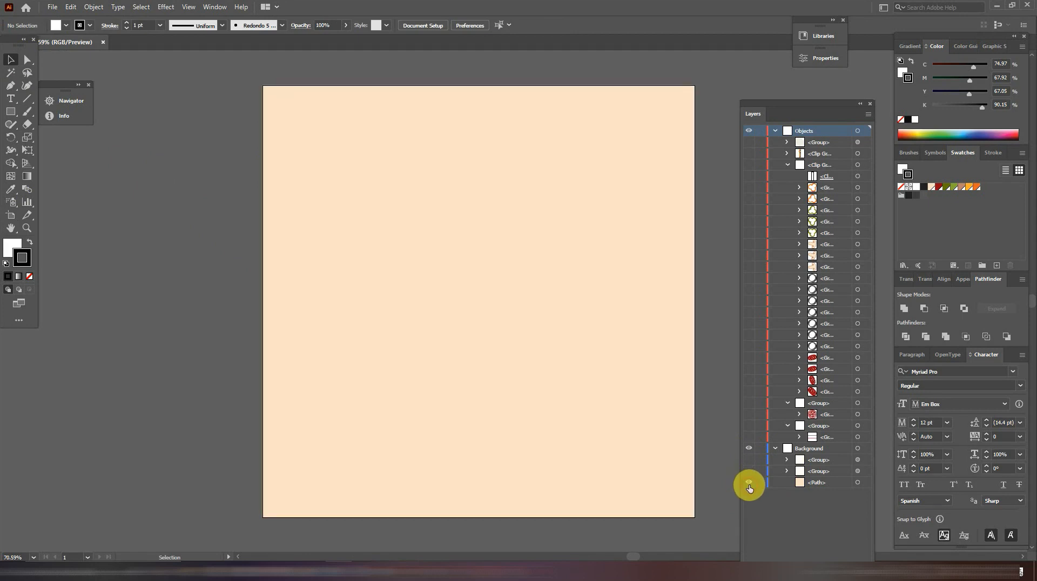
left_click(749, 472)
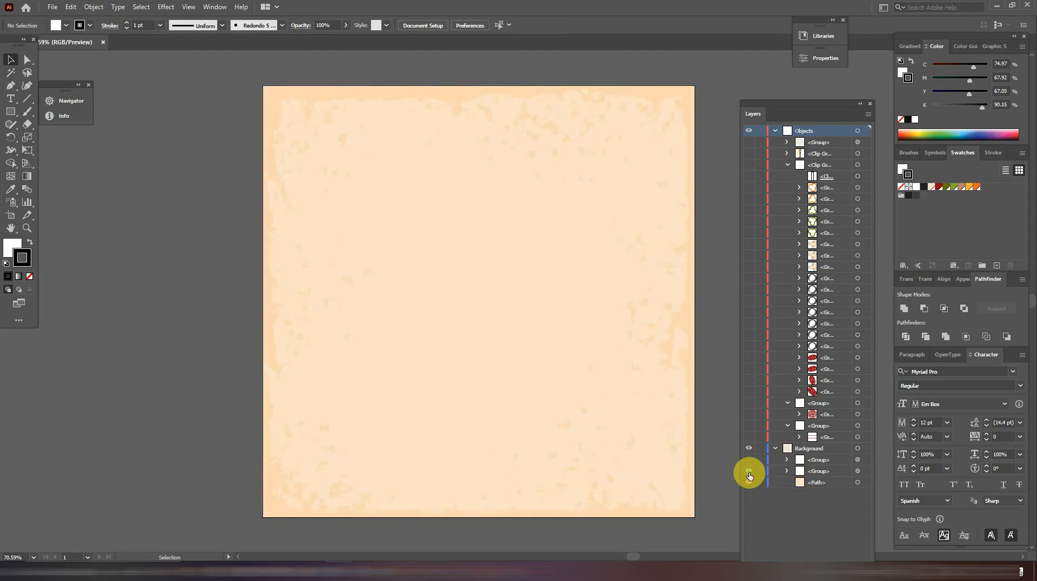
left_click(749, 460)
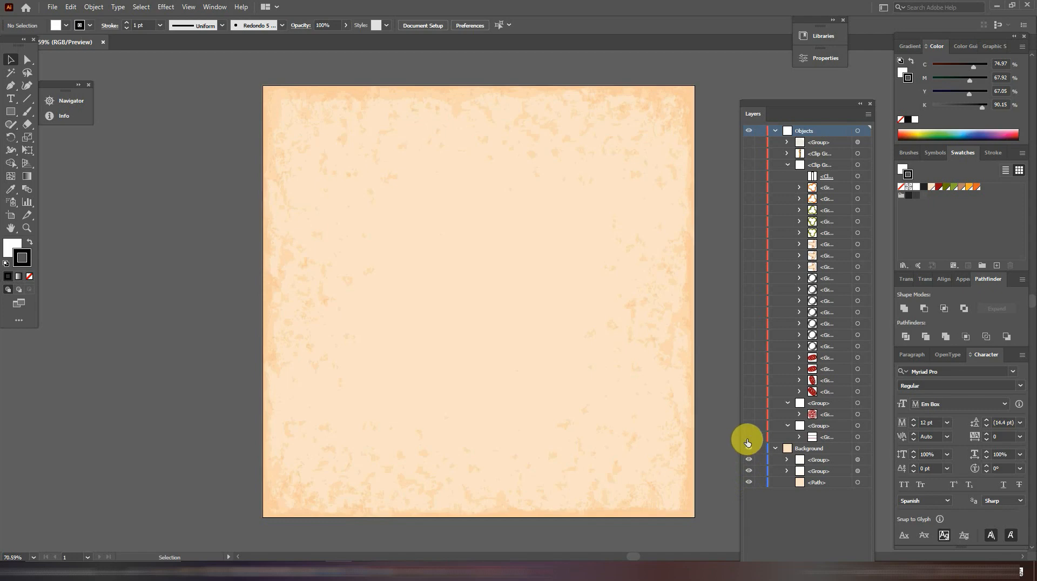
left_click(748, 448)
Step: Show the group of red double lines and the group with the central pizza illustration
left_click(749, 404)
left_click(749, 426)
left_click(748, 437)
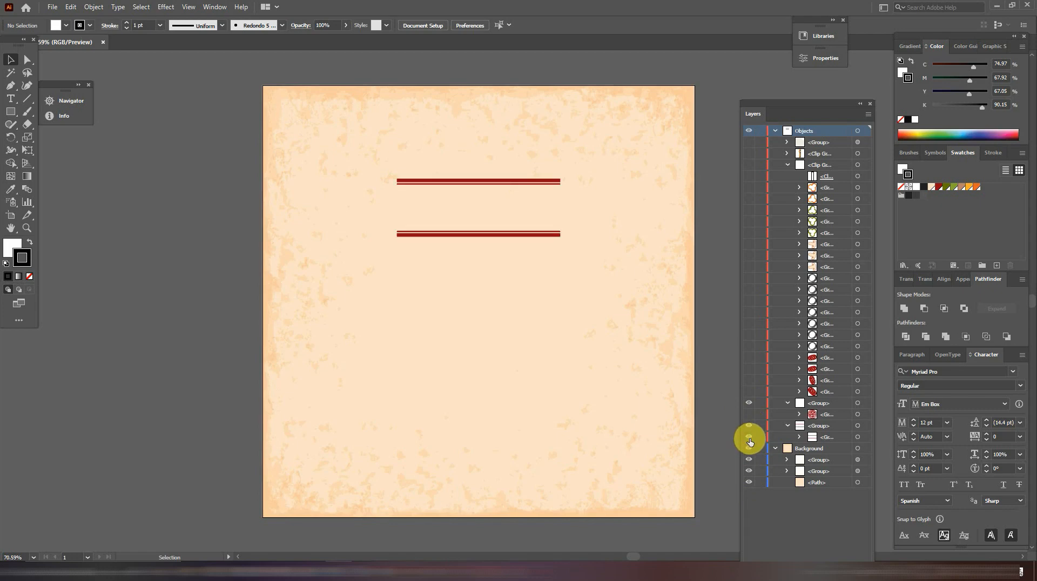
left_click(749, 415)
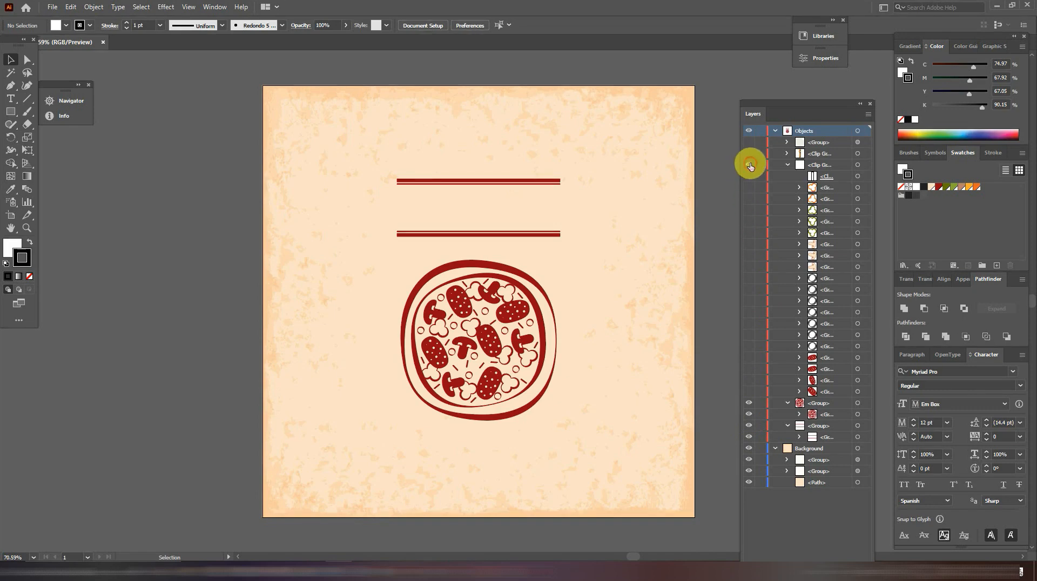
Step: Show the four salami slices in the expanded clip group of the Objects layer
left_click(750, 392)
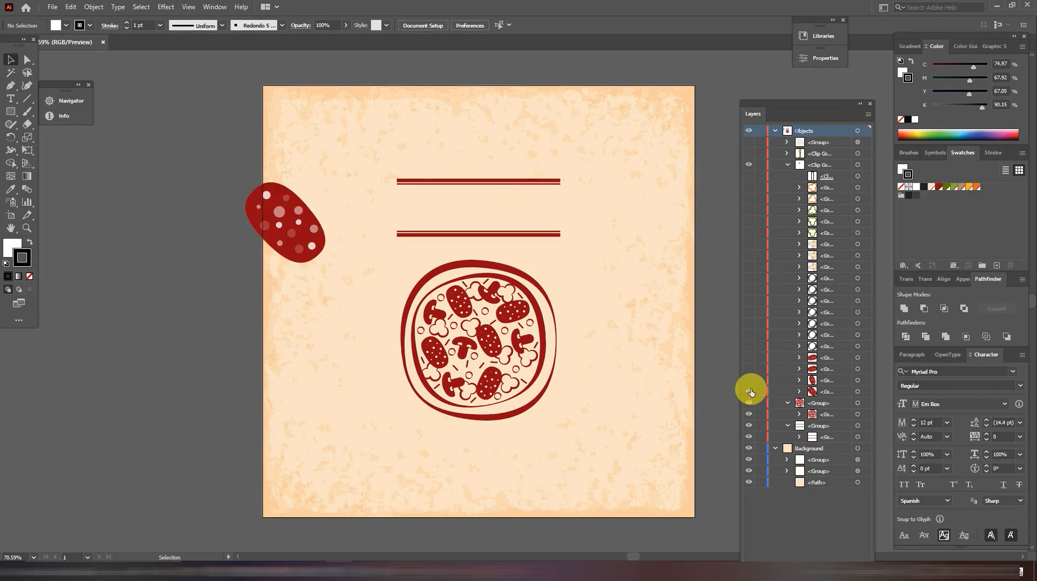
left_click(749, 381)
left_click(750, 370)
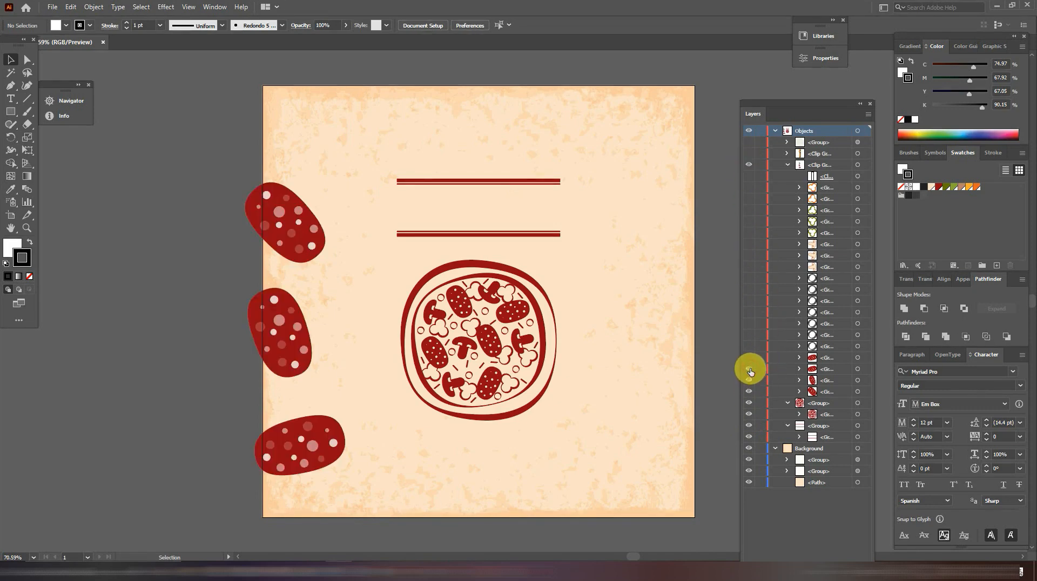
left_click(750, 358)
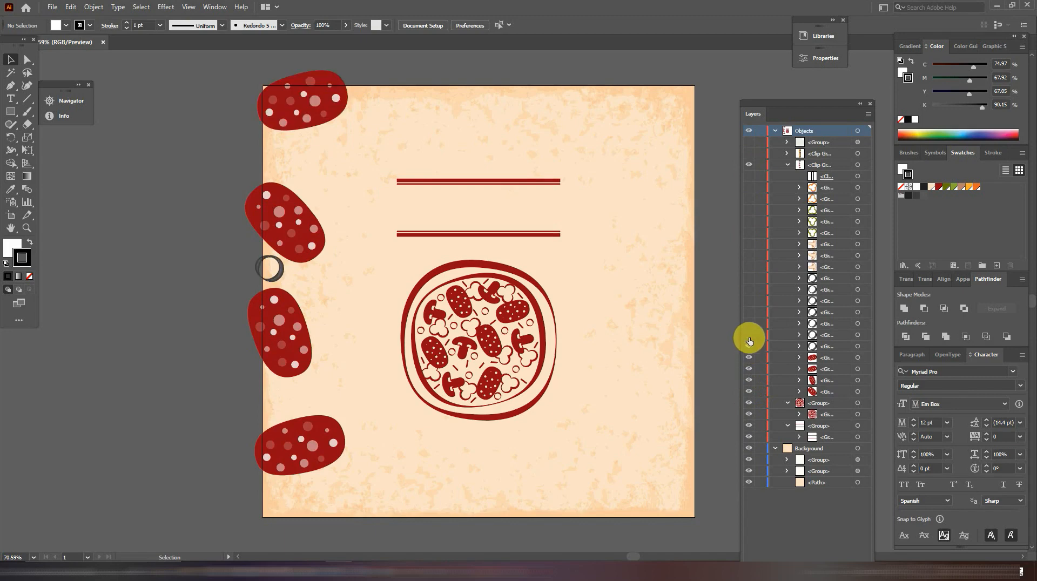
Step: Show the seven dark olive rings in the expanded clip group
left_click(749, 345)
left_click(749, 333)
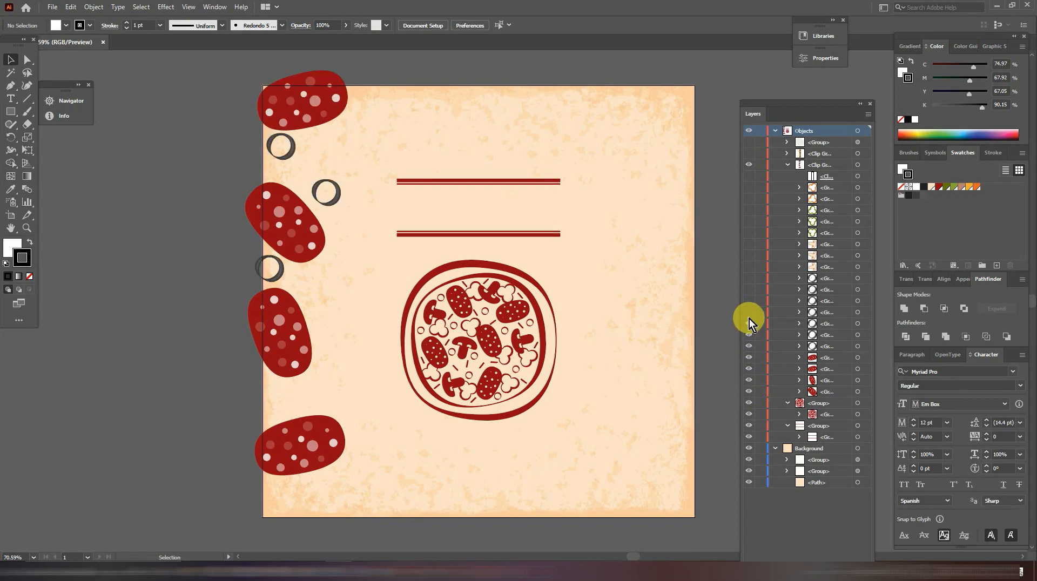
left_click(749, 313)
left_click(749, 302)
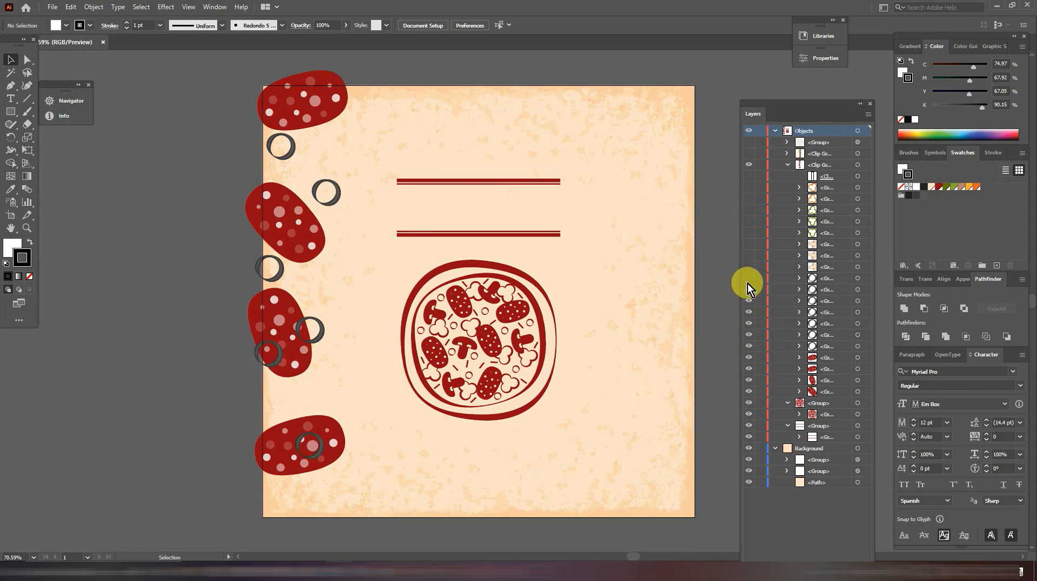
left_click(749, 288)
Step: Show the three mushroom slices in the expanded clip group
left_click(749, 268)
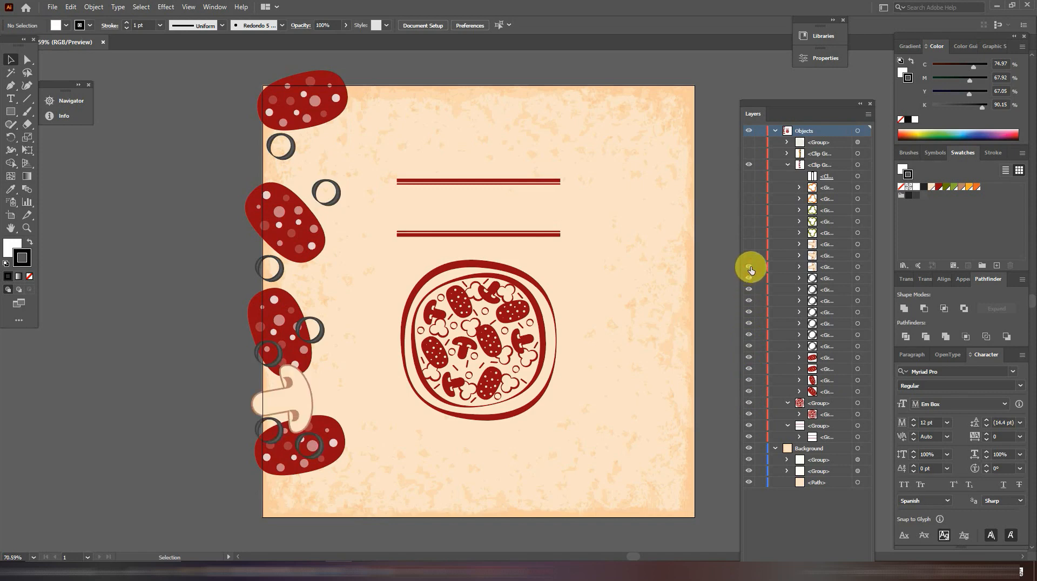
left_click(749, 256)
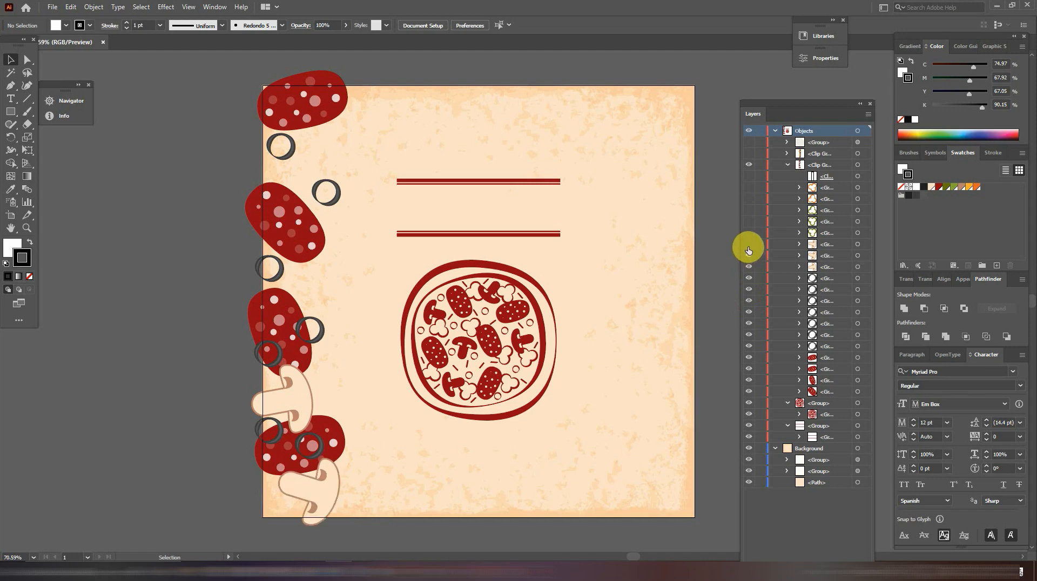
left_click(749, 246)
Step: Show the three green and two orange pepper rings in the expanded clip group
left_click(748, 233)
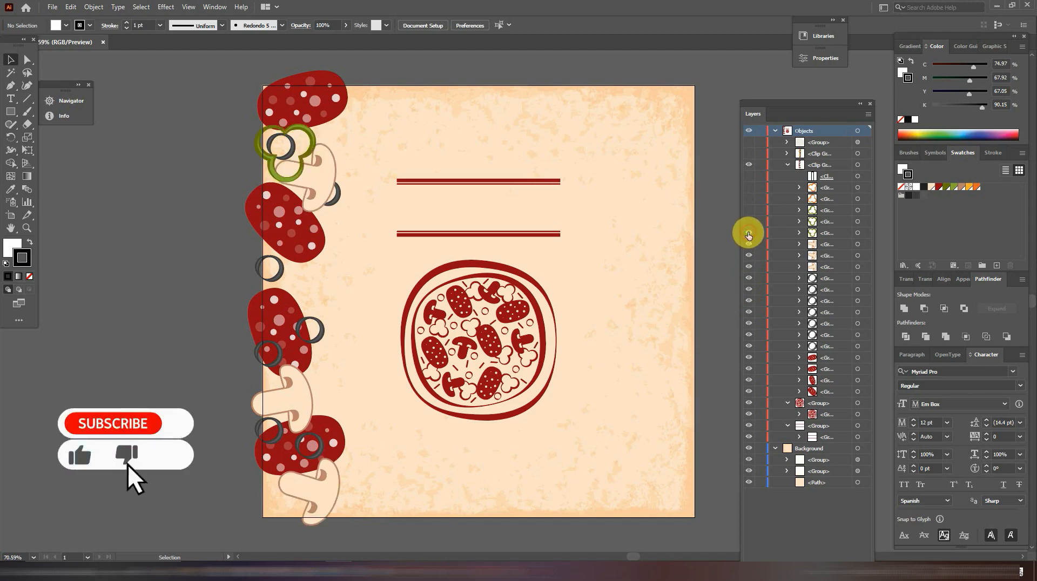
left_click(748, 221)
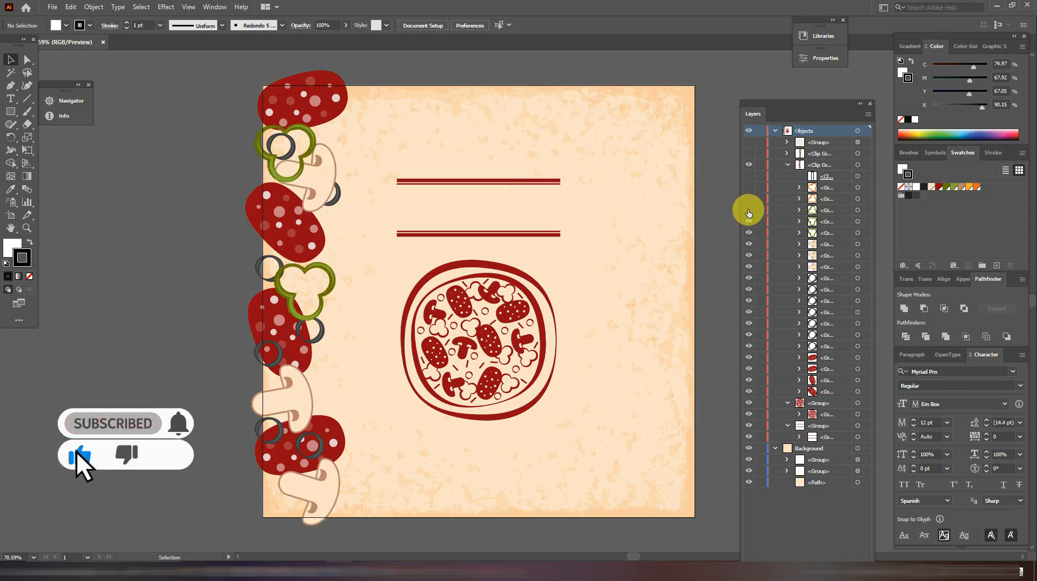
left_click(749, 210)
left_click(749, 198)
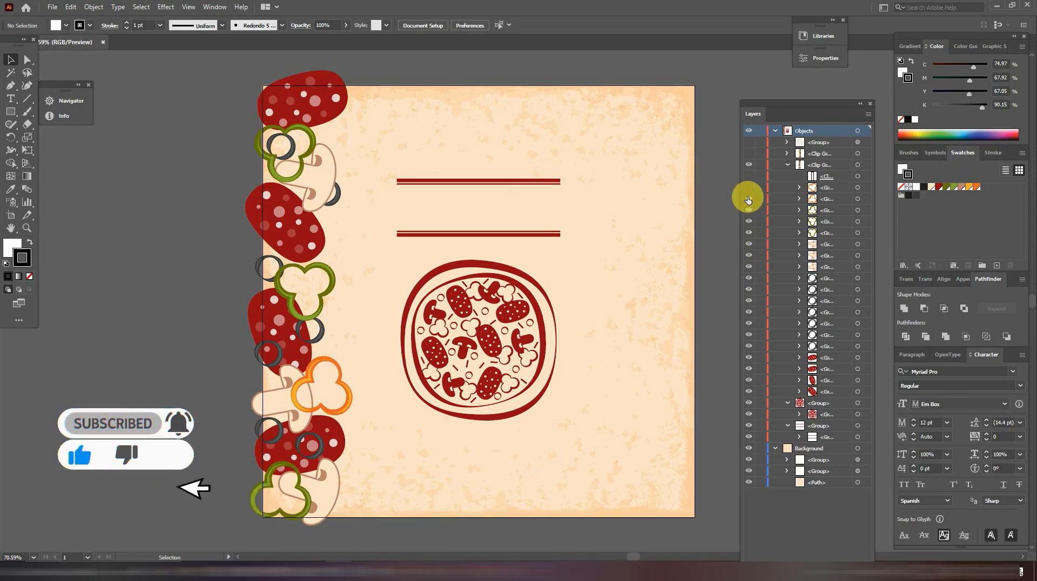
left_click(749, 188)
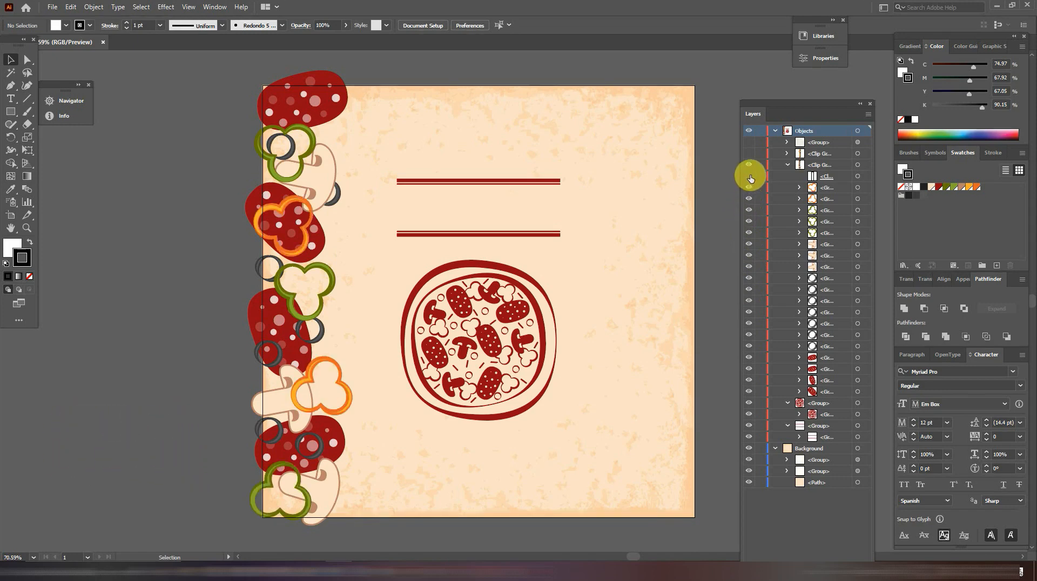
Step: Show the clipping path of the toppings, the second clip group for the opposite edge and the uppermost texture group
left_click(750, 176)
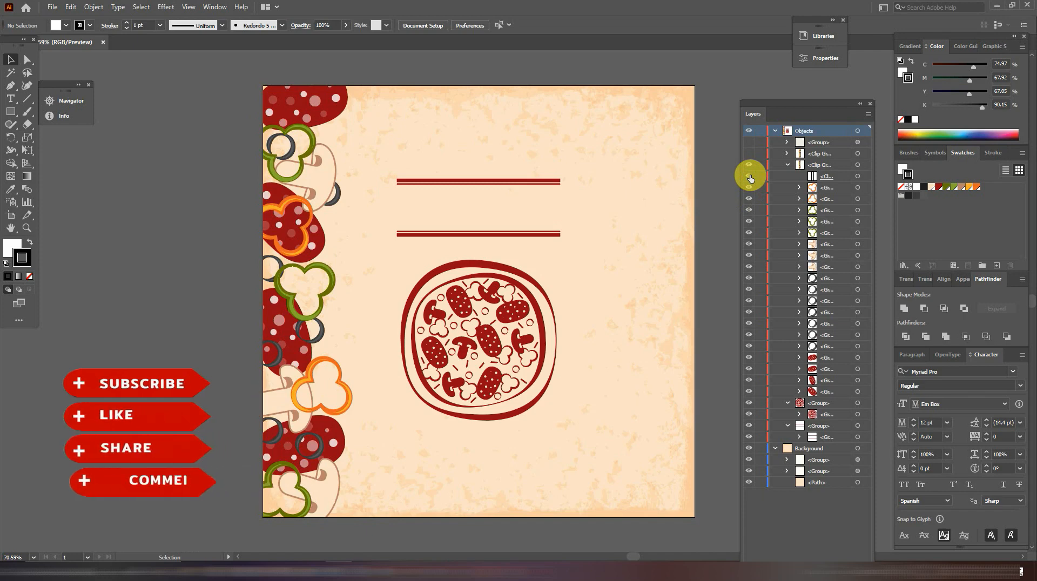
left_click(749, 154)
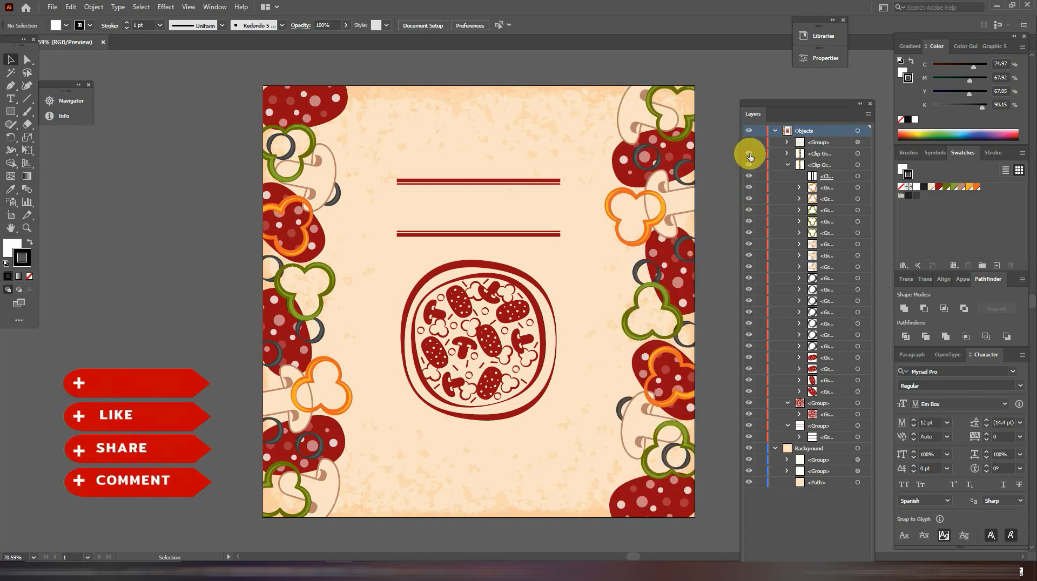
left_click(749, 143)
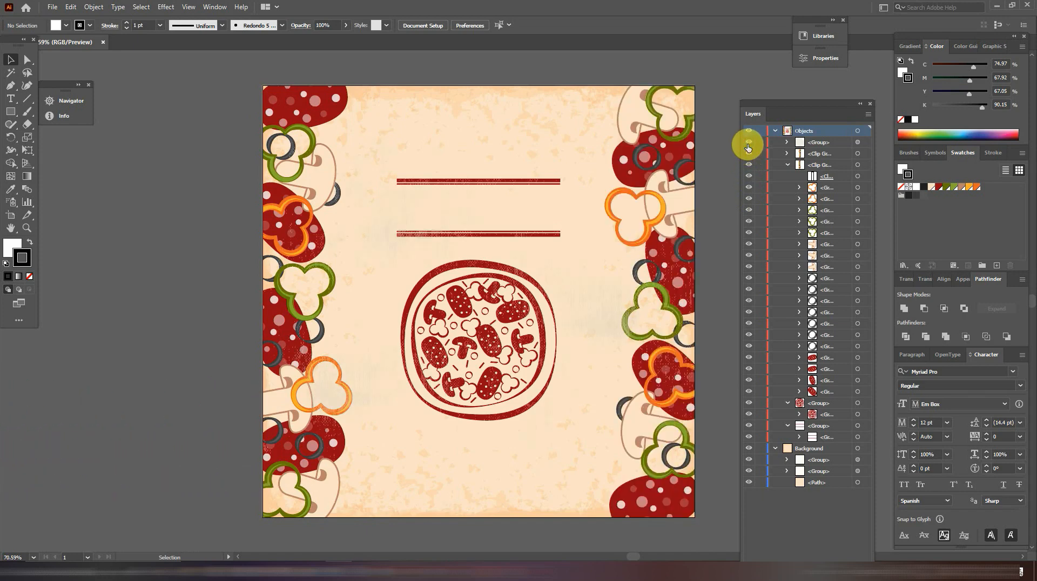
left_click(748, 144)
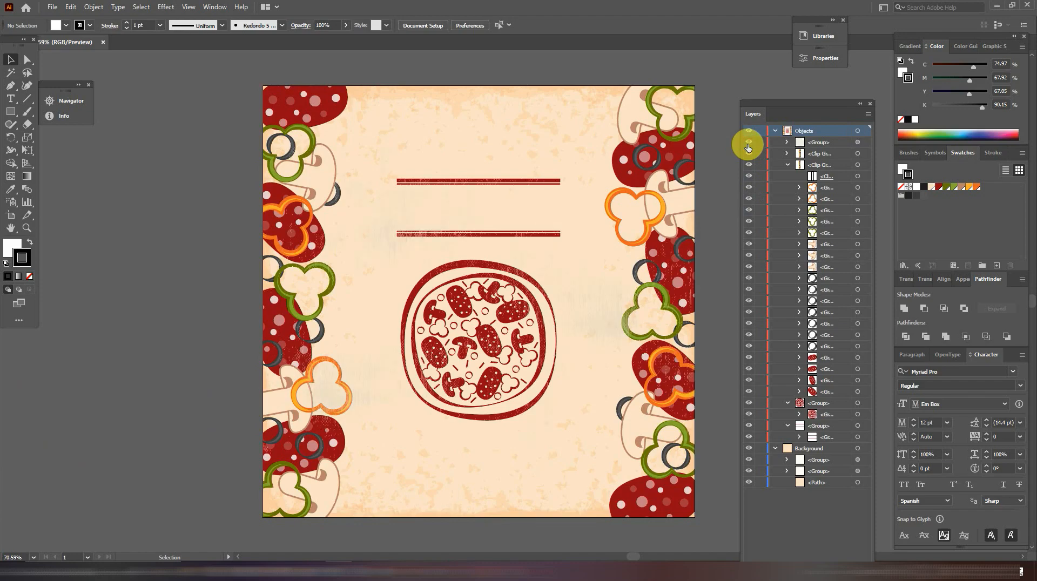